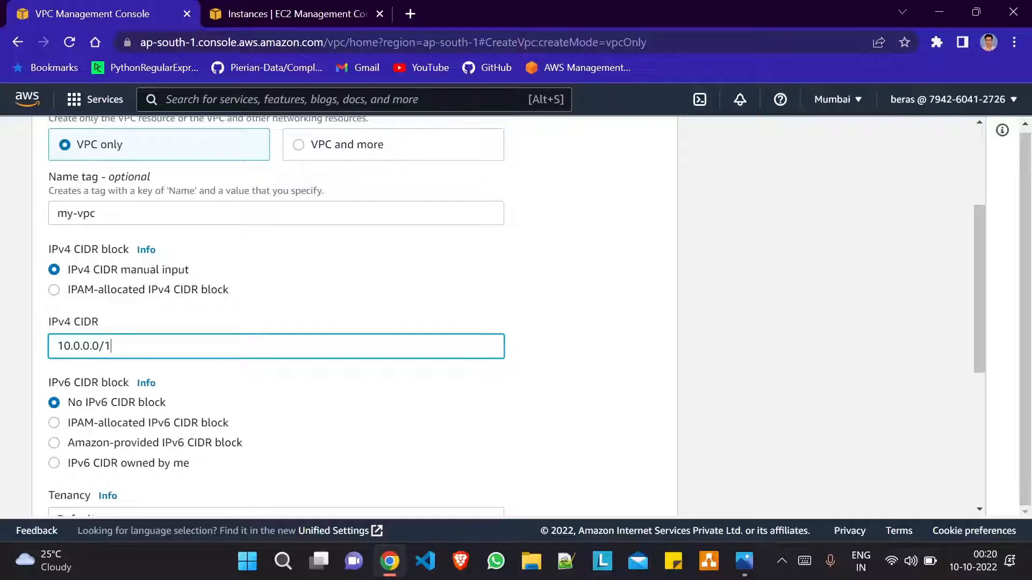
Step: Finish creating the my-vpc VPC with default tenancy and no IPv6 CIDR block
scroll(145, 348, down, 4)
scroll(145, 348, down, 2)
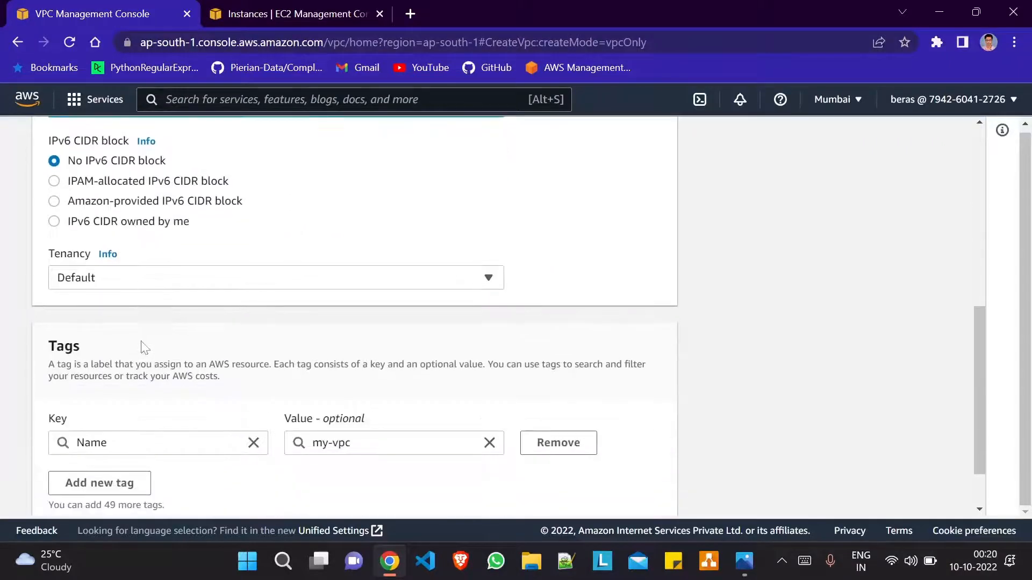
click(637, 490)
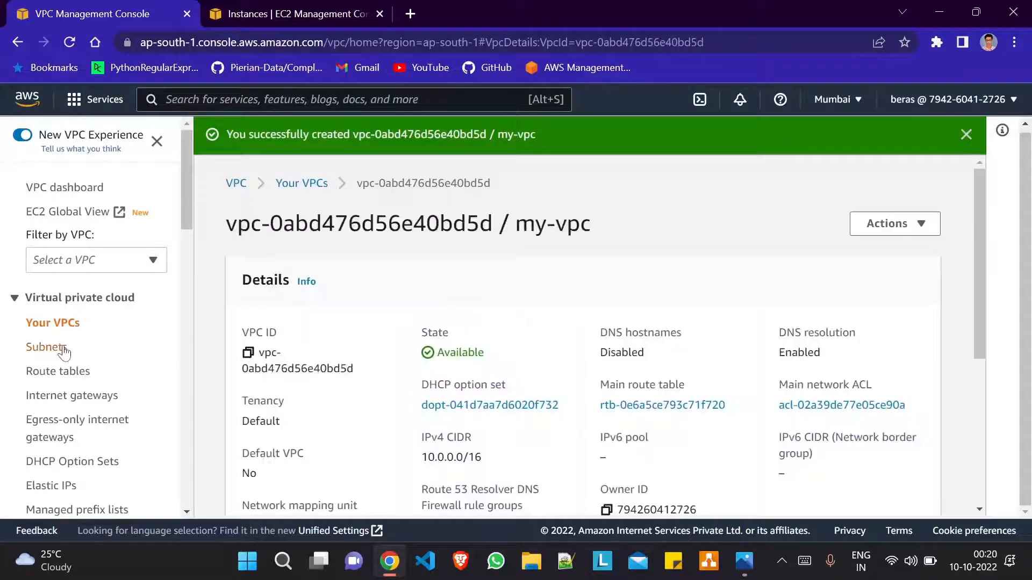
Step: Create an internet gateway with the name tag my-igw
click(62, 397)
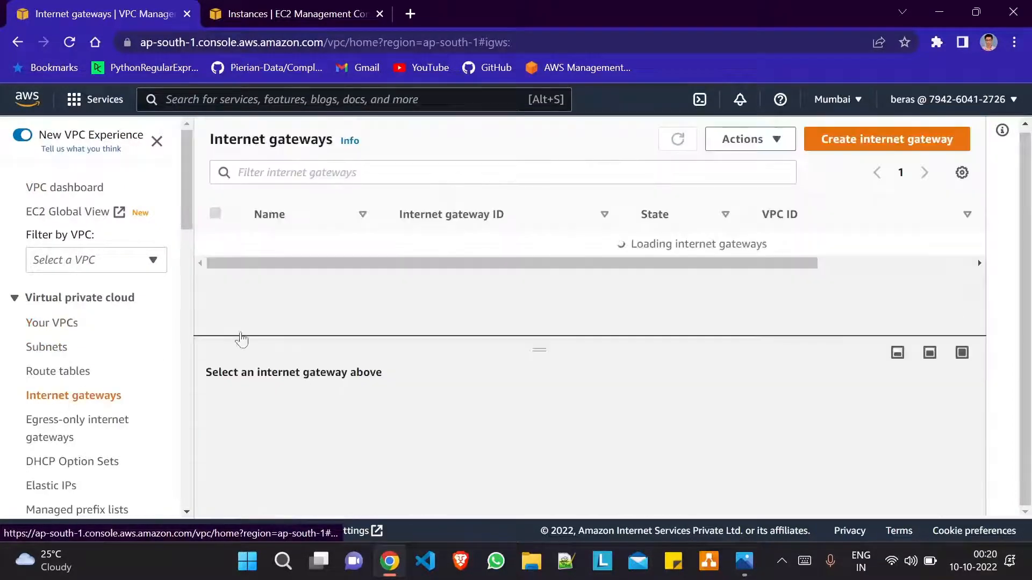
click(875, 141)
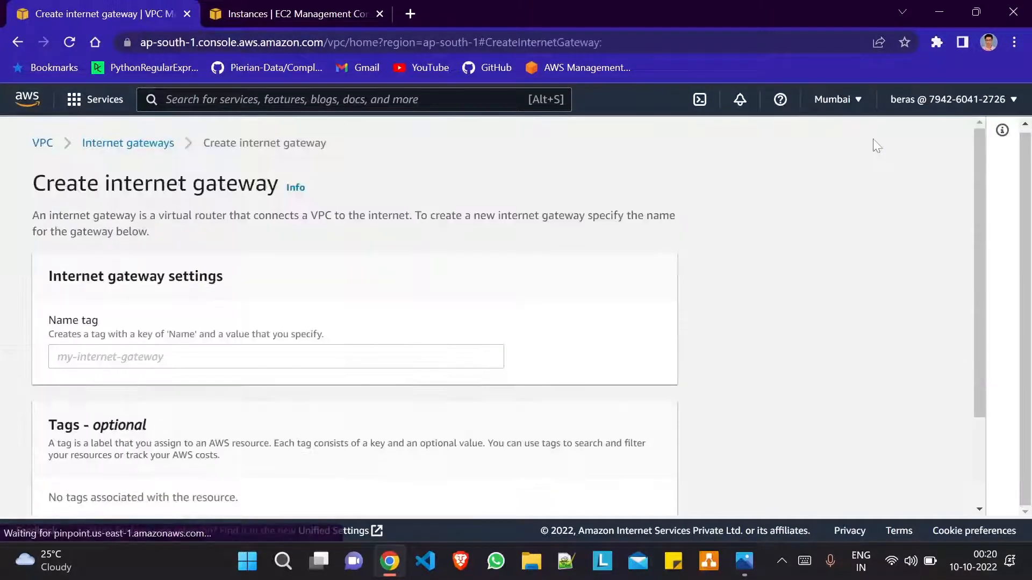
click(242, 357)
text(my-igw)
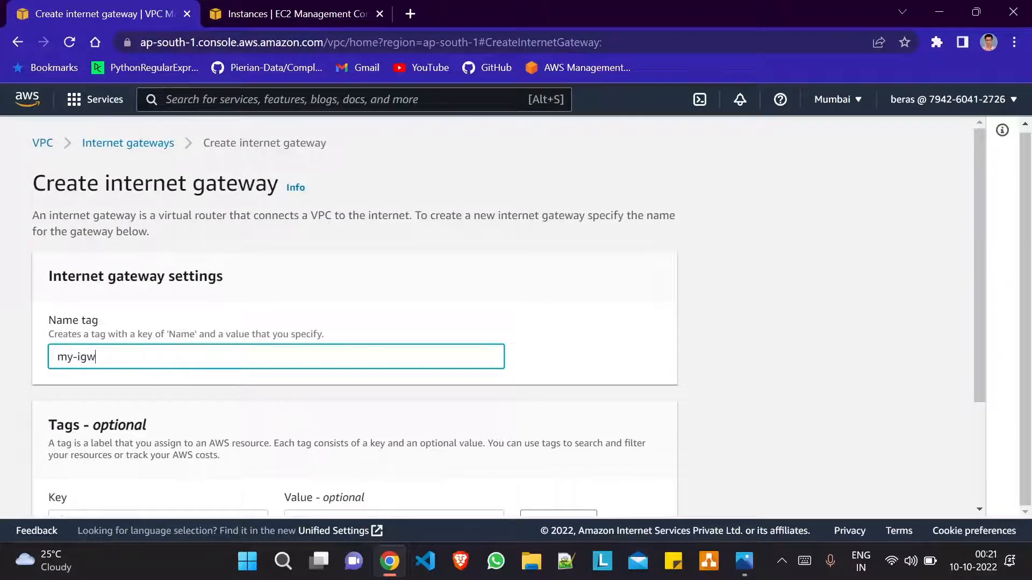
scroll(344, 371, down, 3)
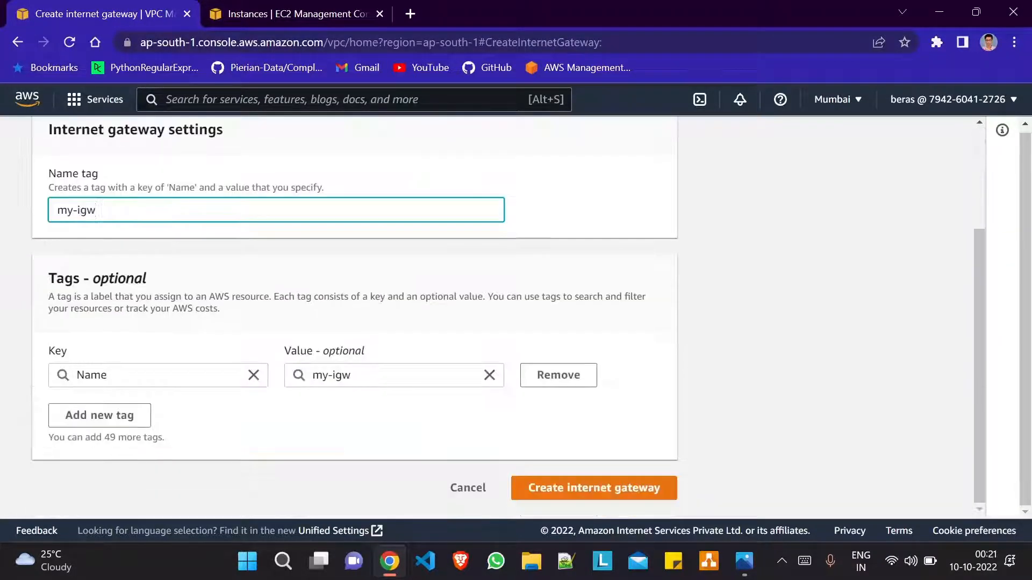
click(629, 494)
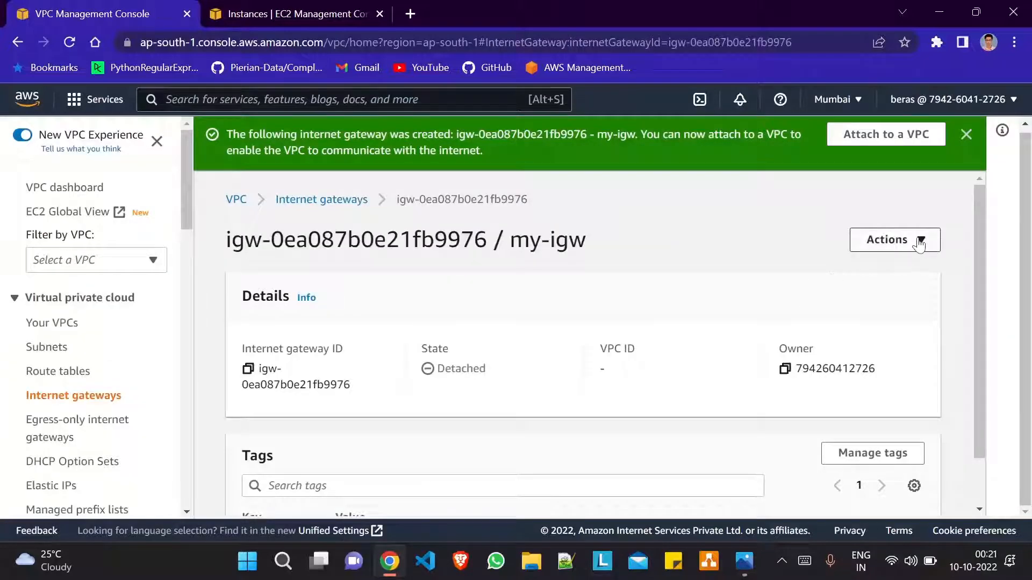
Step: Attach the my-igw internet gateway to the my-vpc VPC
click(921, 240)
click(887, 267)
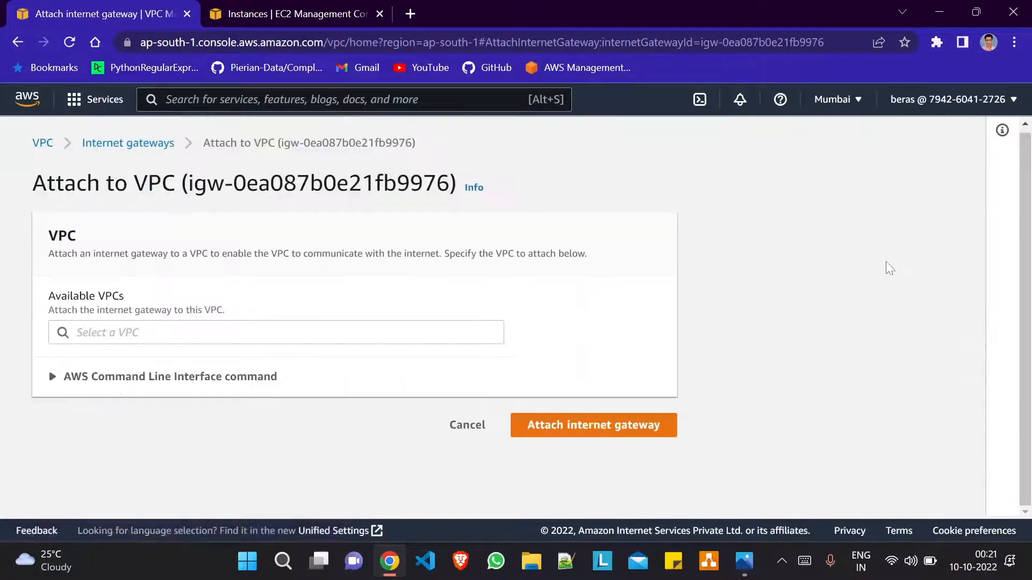
click(258, 333)
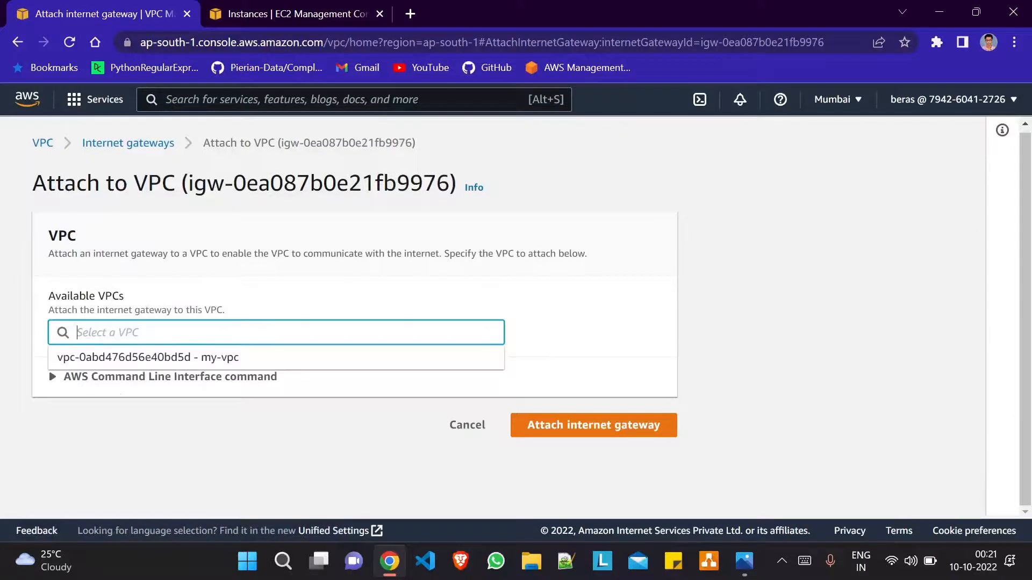
click(229, 359)
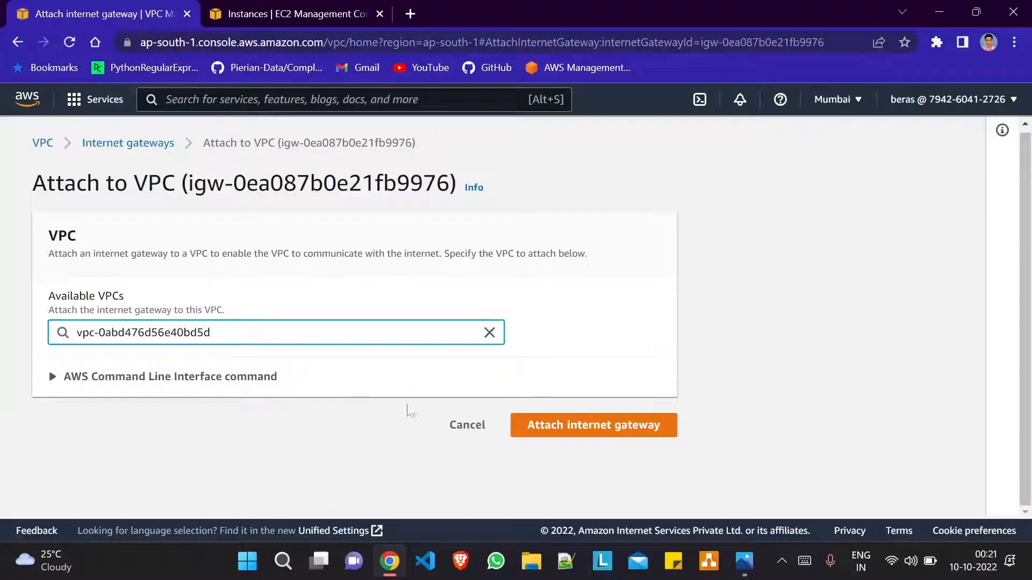
click(559, 428)
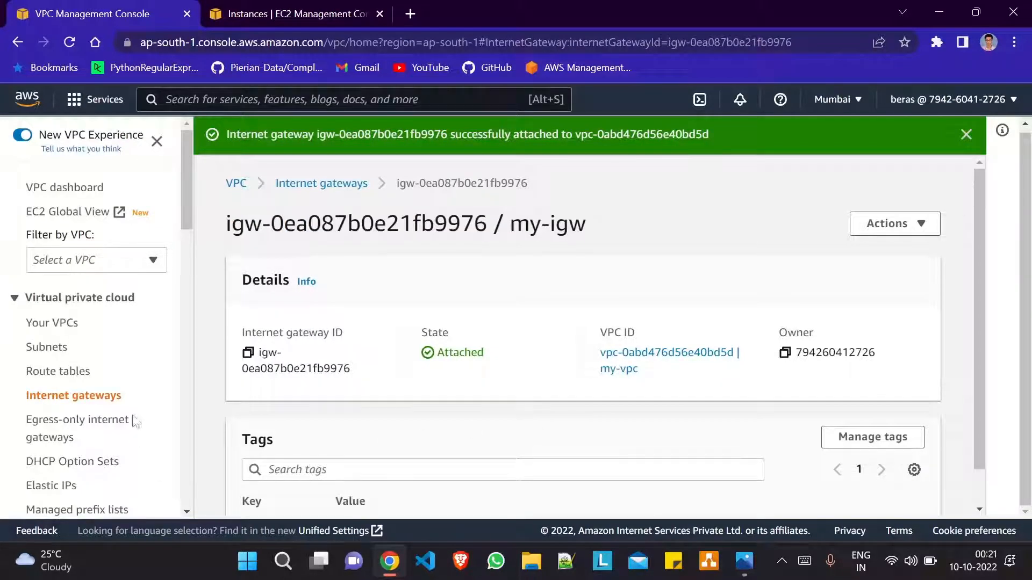
Step: Start creating a new subnet and choose my-vpc as its VPC
click(50, 353)
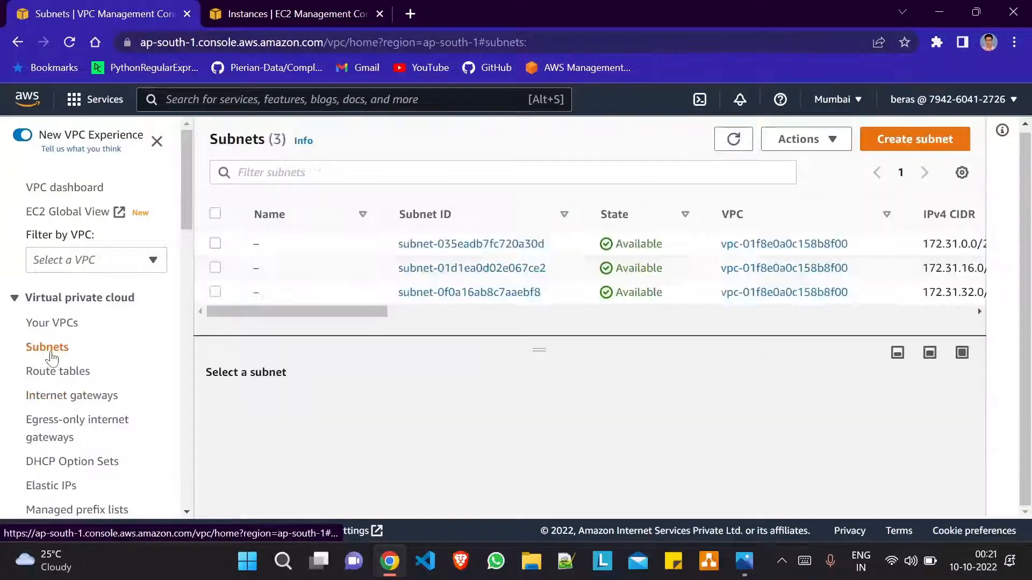
click(906, 145)
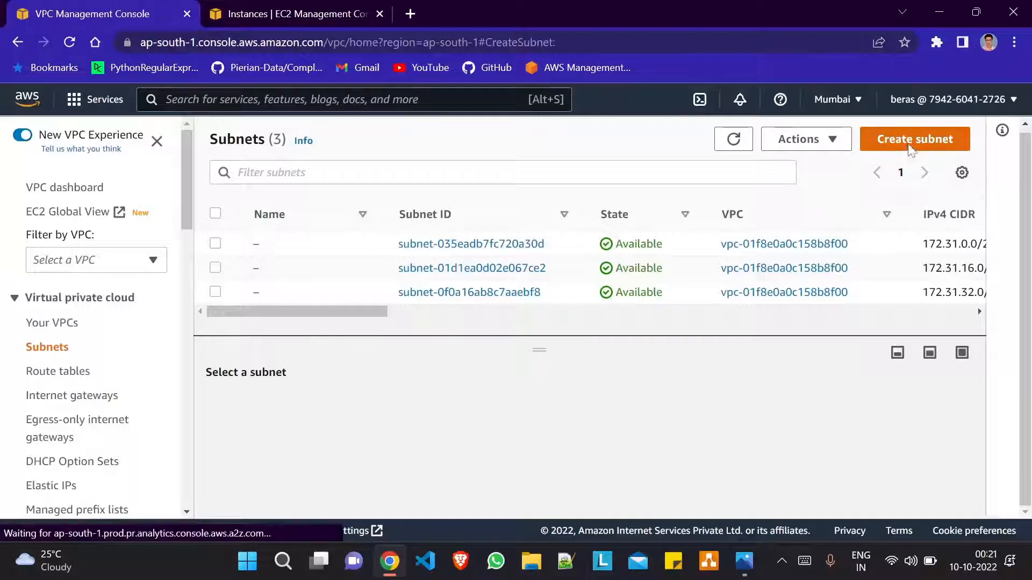
click(322, 321)
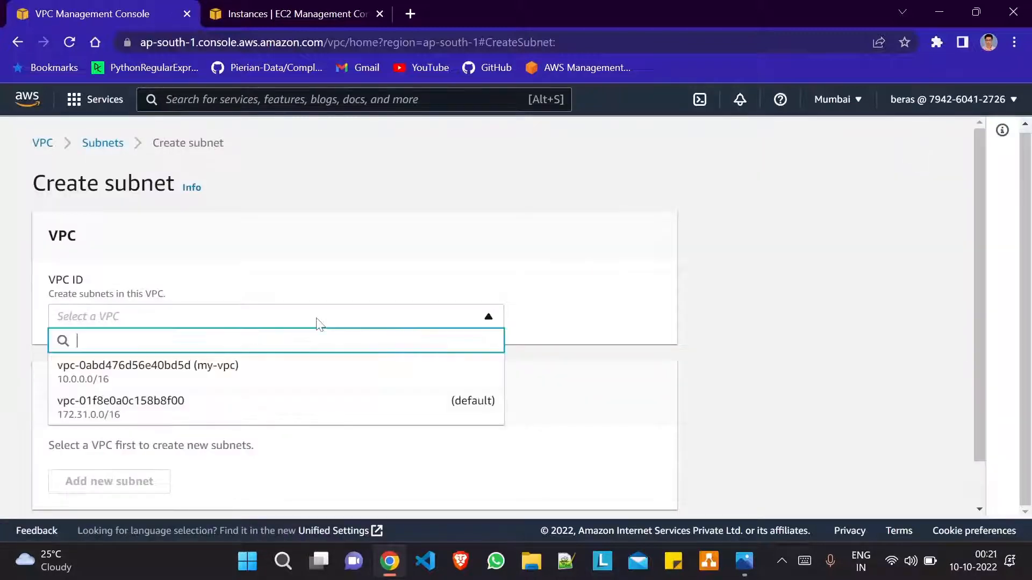
click(224, 372)
Step: Name the subnet private-subnet and place it in the Asia Pacific (Mumbai) / ap-south-1a availability zone
scroll(224, 375, down, 4)
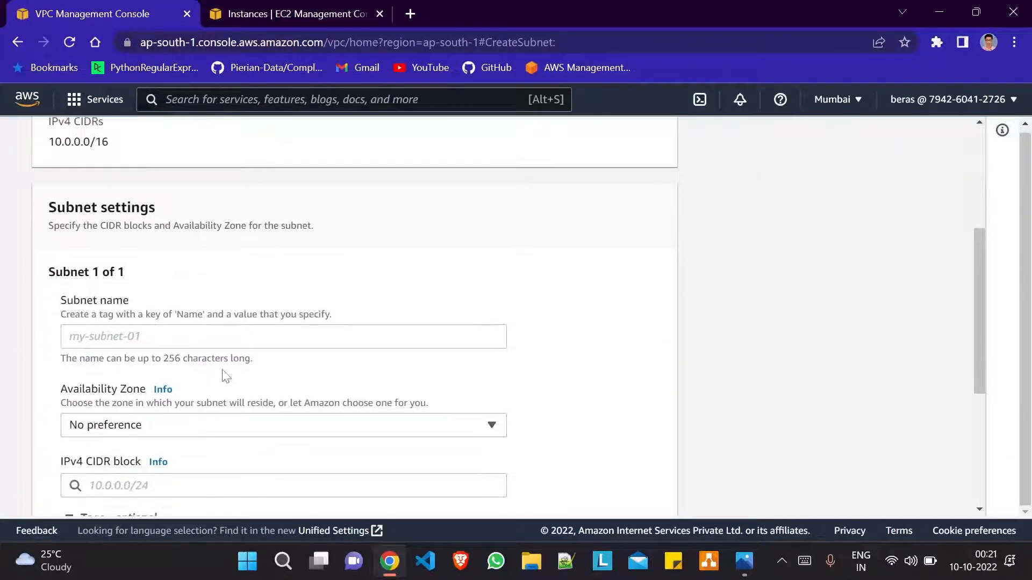
click(223, 336)
text(priva)
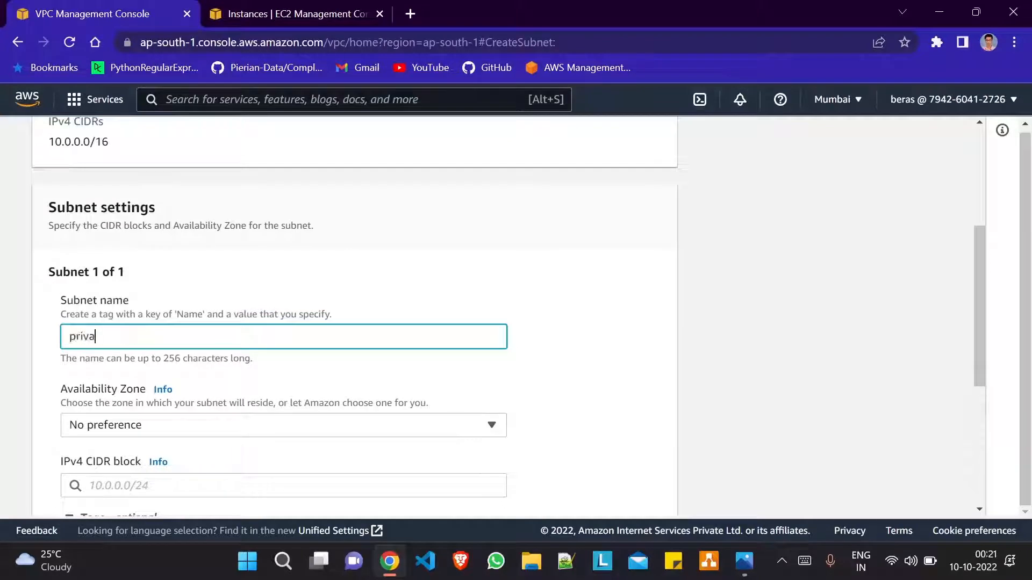
text(te-subnet)
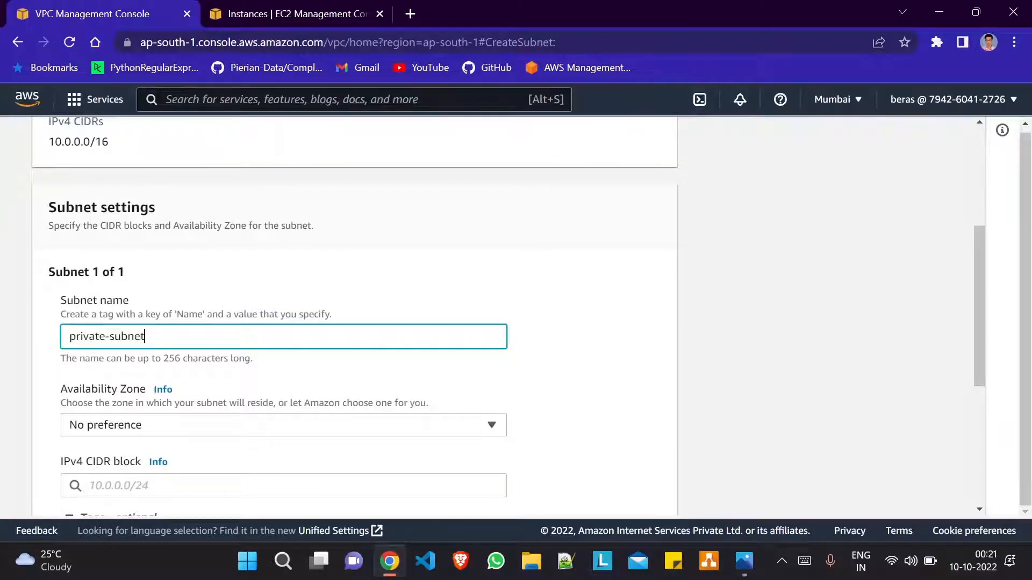
scroll(257, 302, down, 3)
click(257, 302)
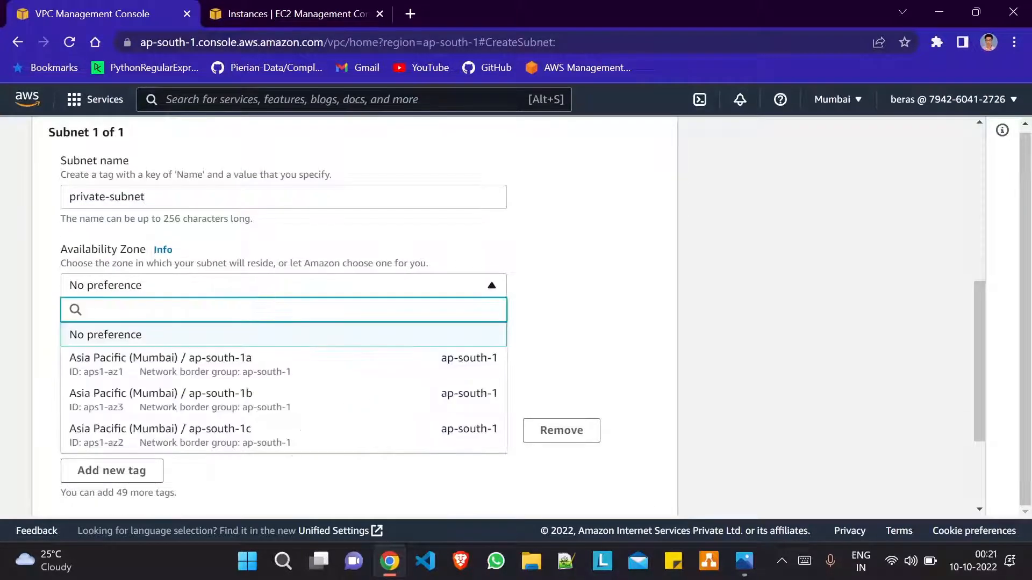
click(301, 373)
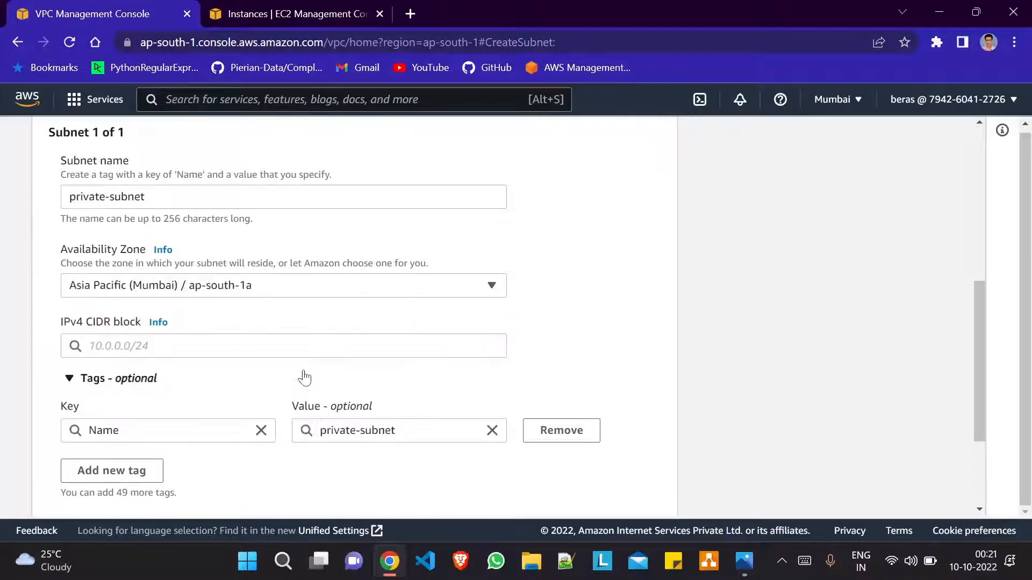
click(269, 346)
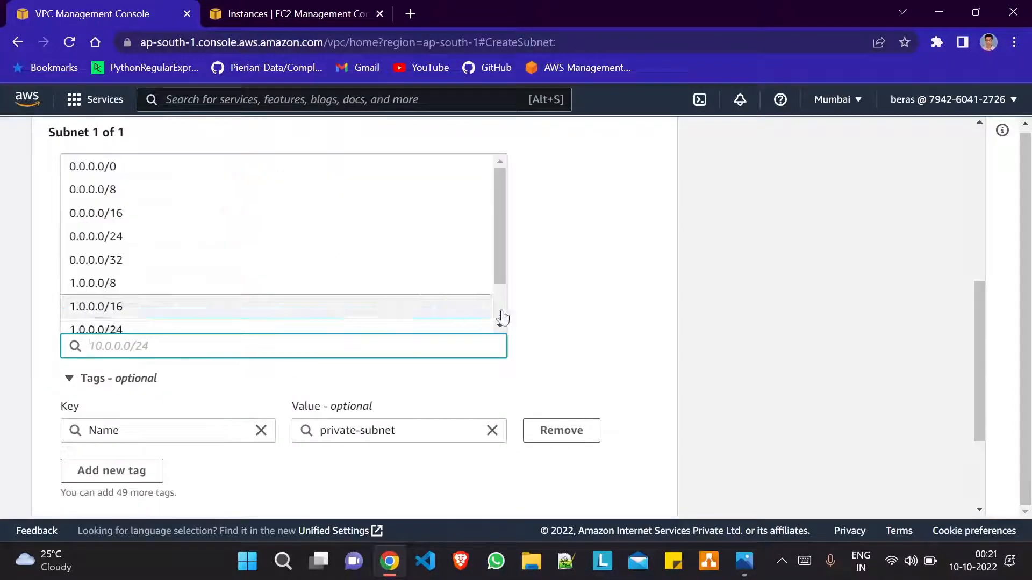
click(553, 311)
click(387, 346)
click(582, 329)
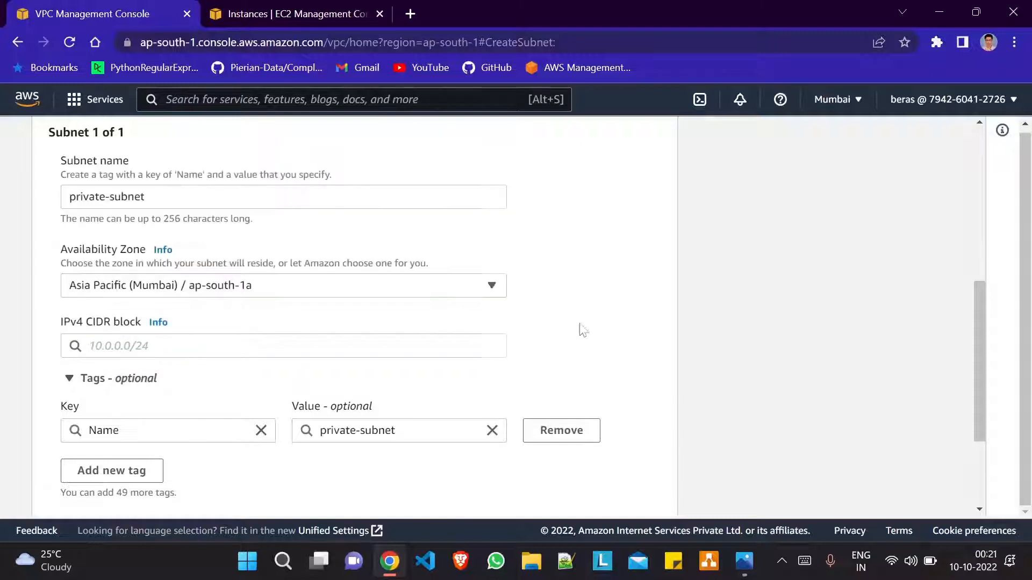
Step: Switch to Notepad++ and note "10.0.0.0/16 vpc cidr" in a new document, followed by a blank line
click(569, 567)
key(ctrl+n)
text(10.0.0.0/16   )
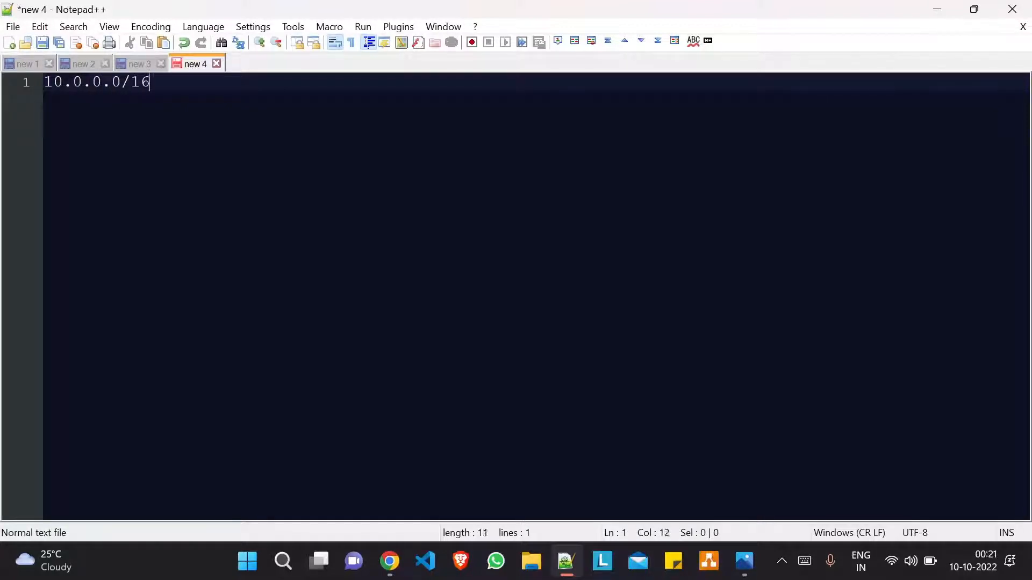
text(vpc cidr)
key(Return)
key(Return)
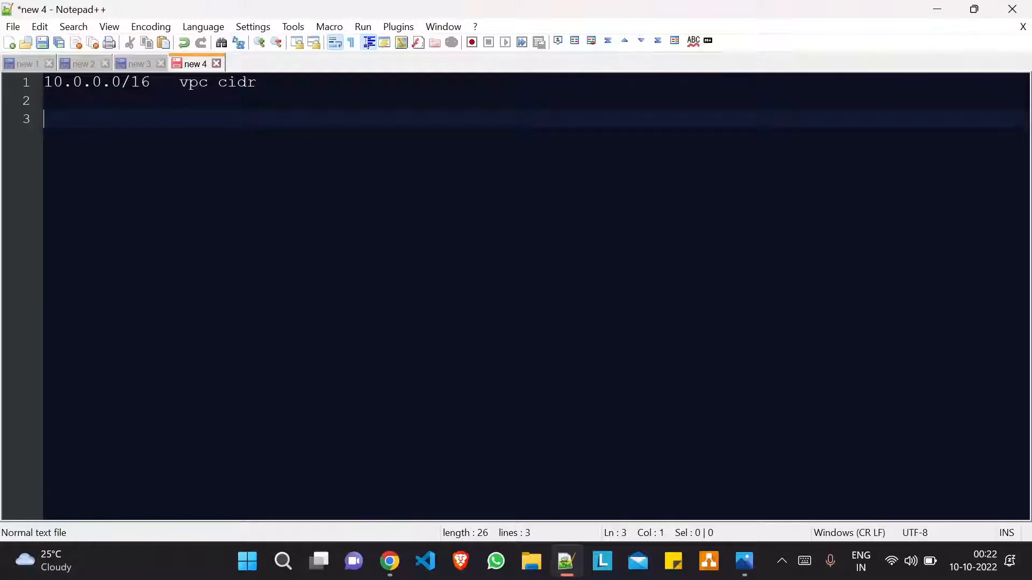
Step: Write the VPC CIDR in binary on line 3 as 00001010.00000000.00000000.00000000/16
drag(64, 83, 45, 83)
click(45, 120)
text(00000)
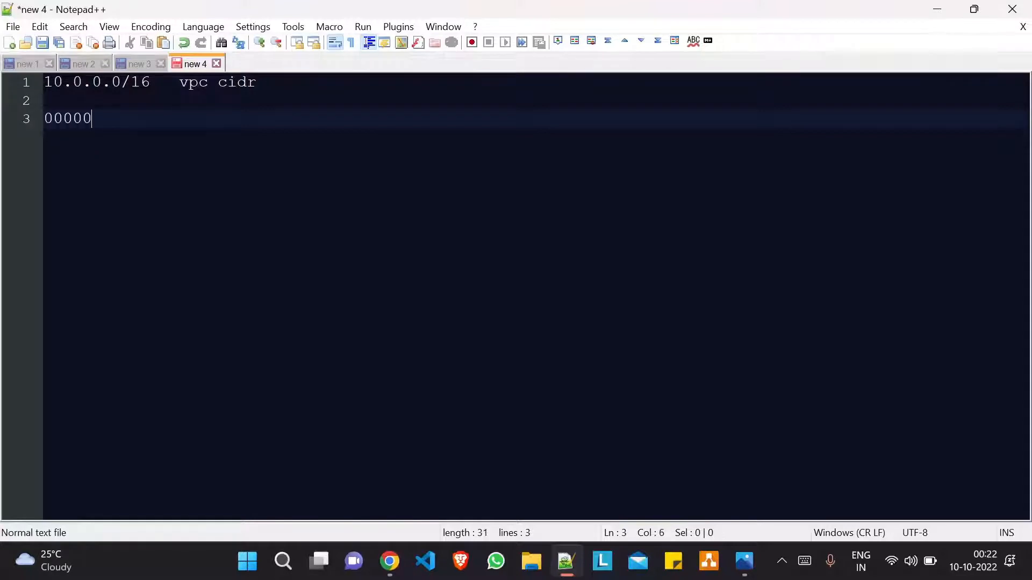
key(BackSpace)
text(1010.)
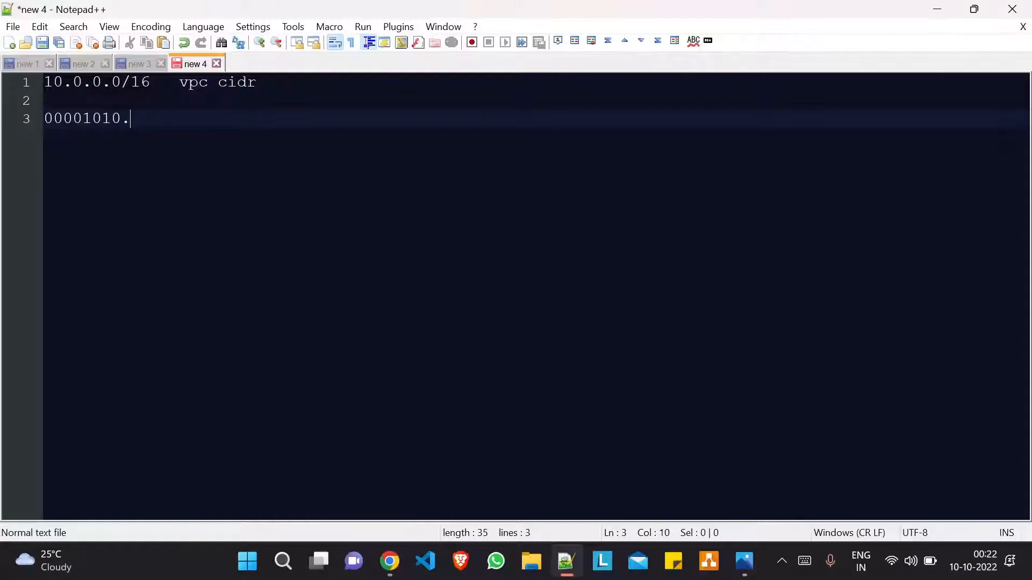
text(0000)
text(000000)
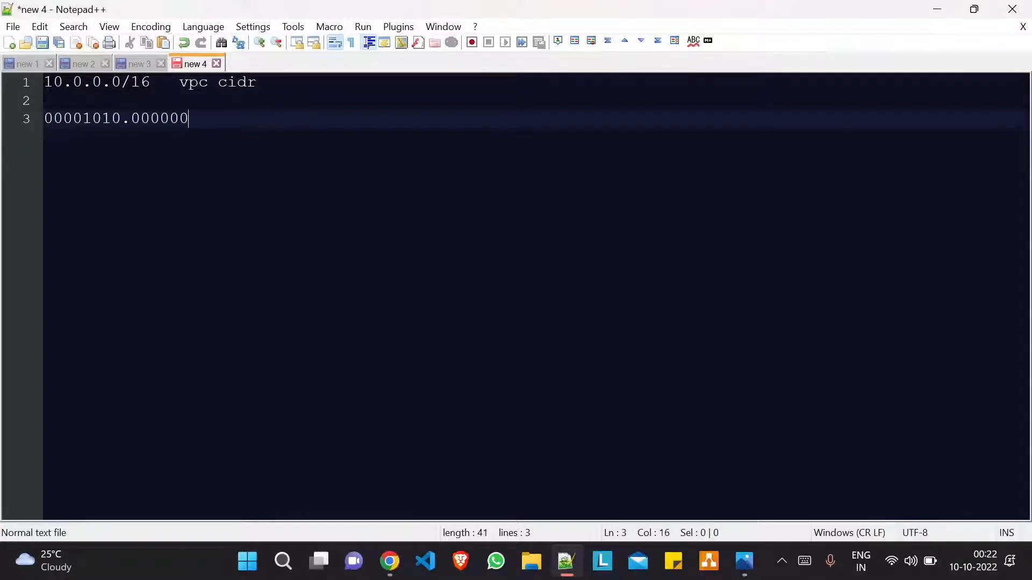
text(.00000)
text(000000)
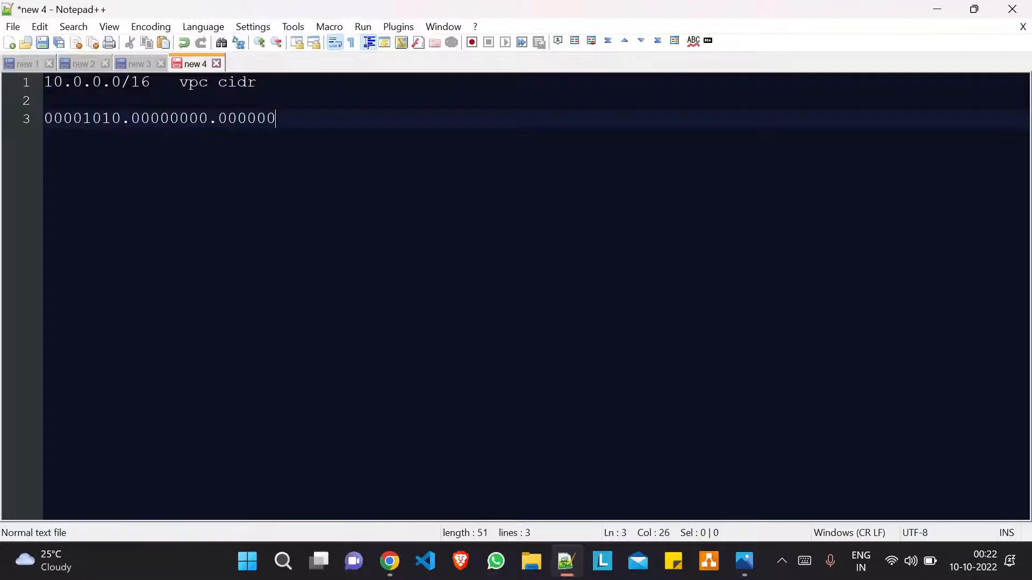
text(.00000000/16)
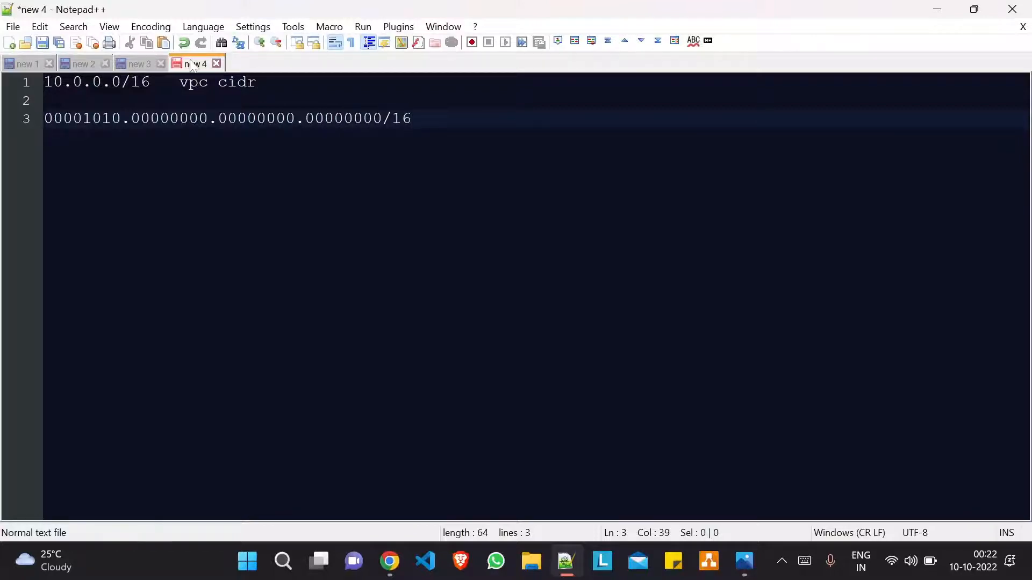
Step: Highlight the second and first octets of the binary address to examine the /16 network portion
double_click(187, 120)
click(185, 120)
double_click(185, 120)
drag(217, 119, 131, 119)
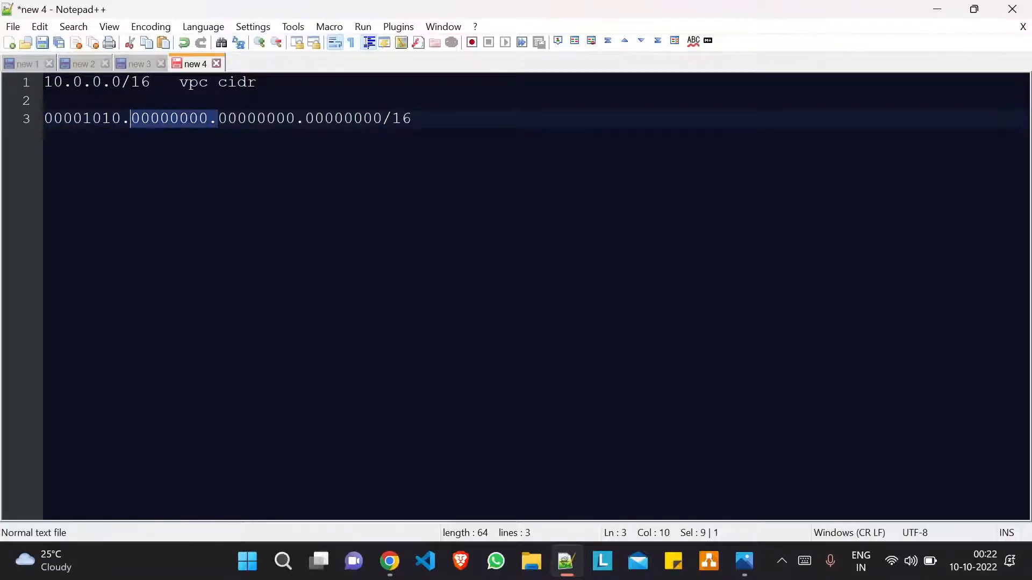
drag(121, 118, 48, 122)
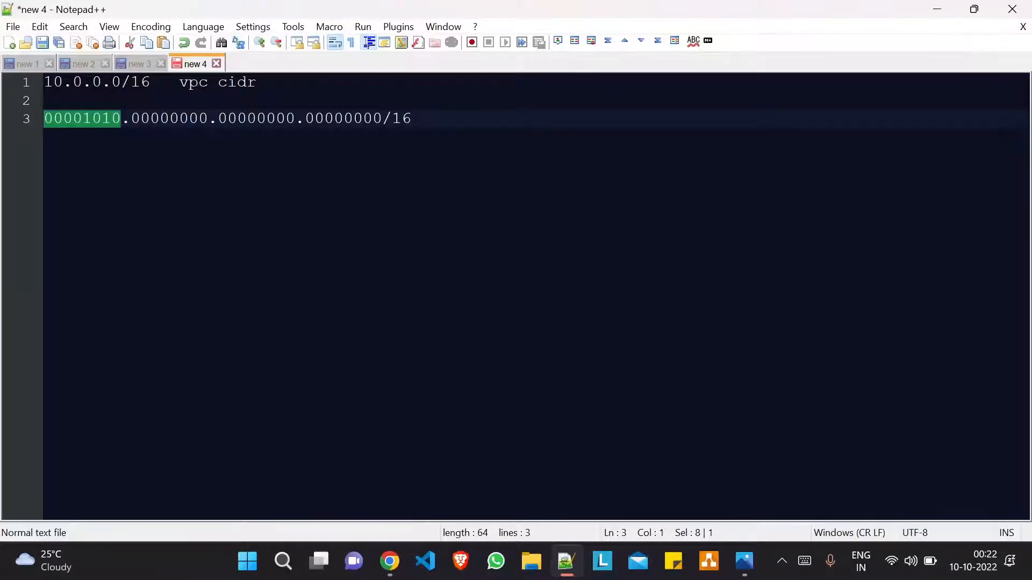
Step: Insert three spaces after the second octet of the binary address and add two empty lines below it
click(208, 119)
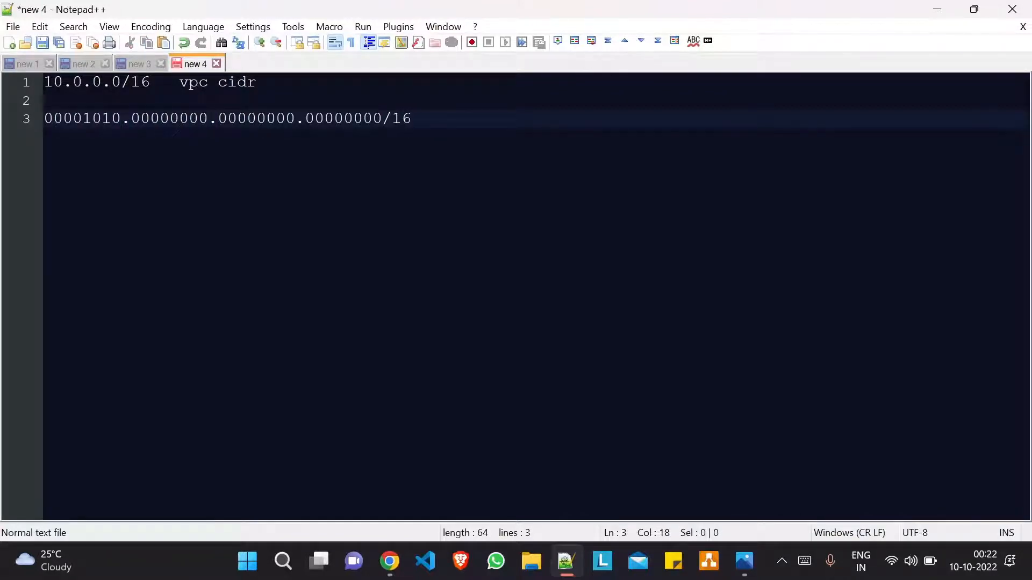
drag(218, 118, 45, 120)
drag(247, 118, 412, 119)
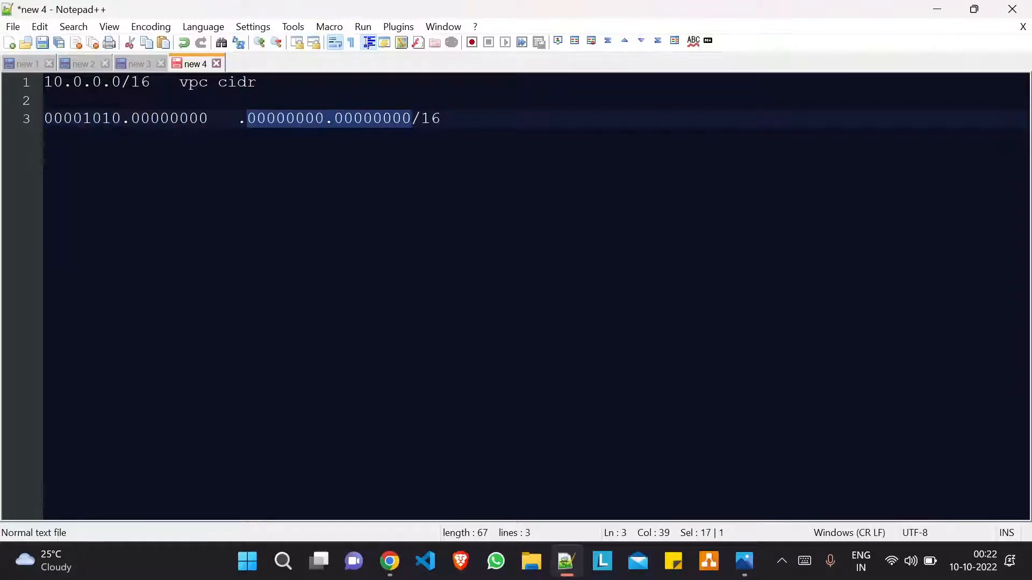
key(End)
key(Return)
key(Return)
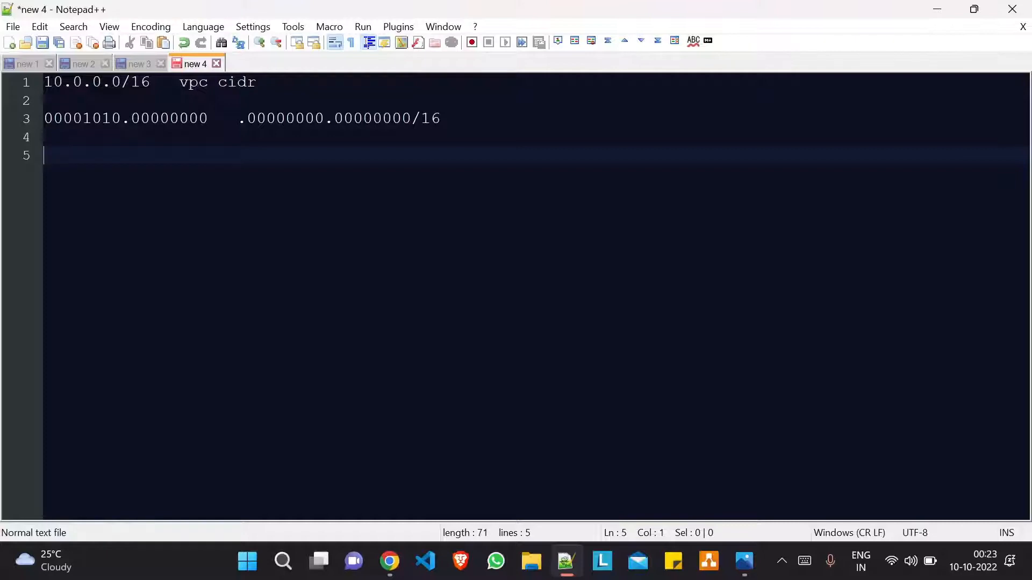
drag(256, 119, 247, 118)
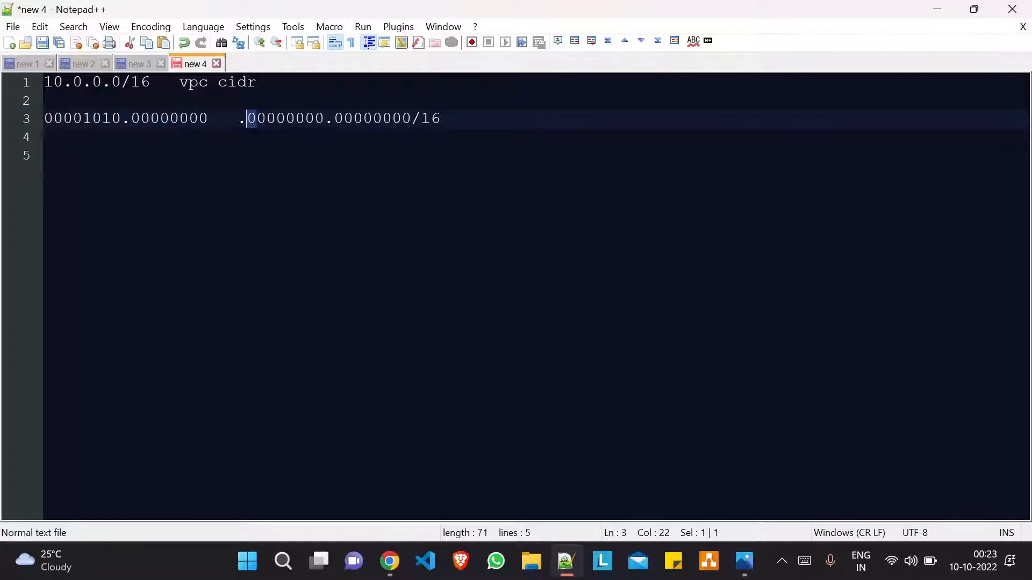
click(44, 156)
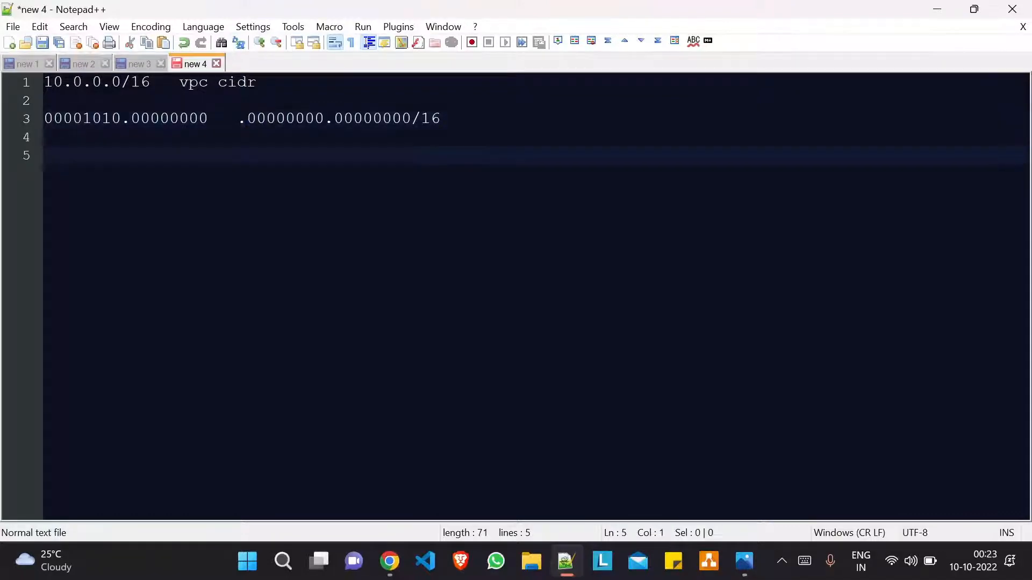
Step: Copy the binary /16 address from line 3 to line 5
drag(441, 120, 39, 131)
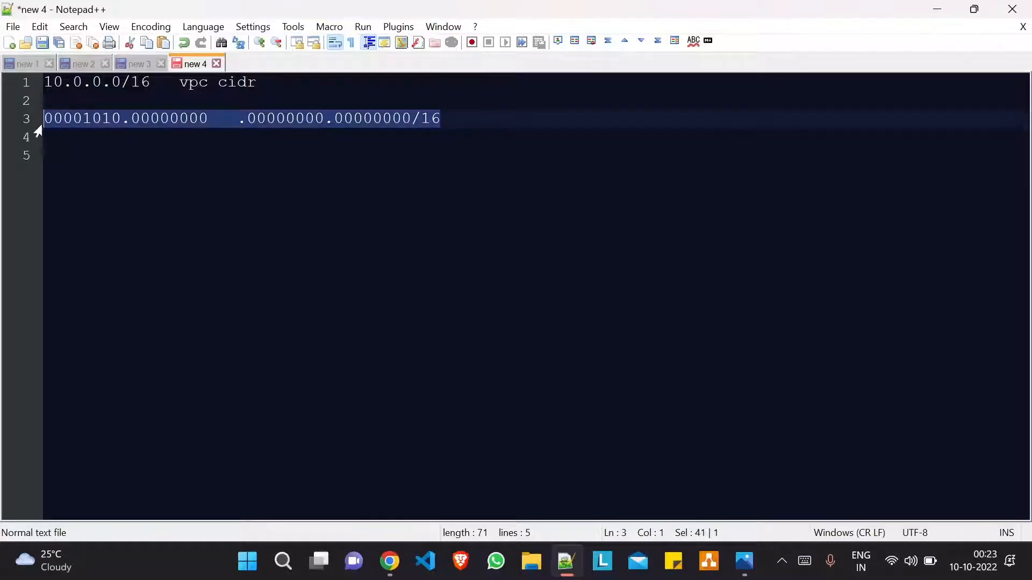
key(ctrl+c)
key(Down)
key(Down)
key(ctrl+v)
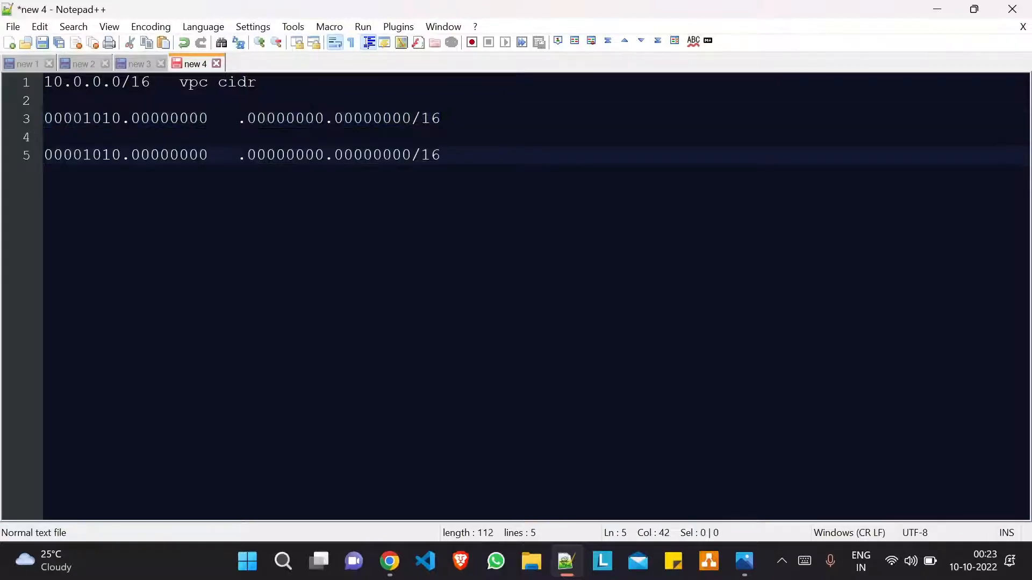
Step: Move the gap on line 5 so it follows the first bit of the third octet, leaving a single space there
click(255, 155)
key(Left)
key(Left)
key(BackSpace)
key(BackSpace)
key(BackSpace)
key(Right)
key(Right)
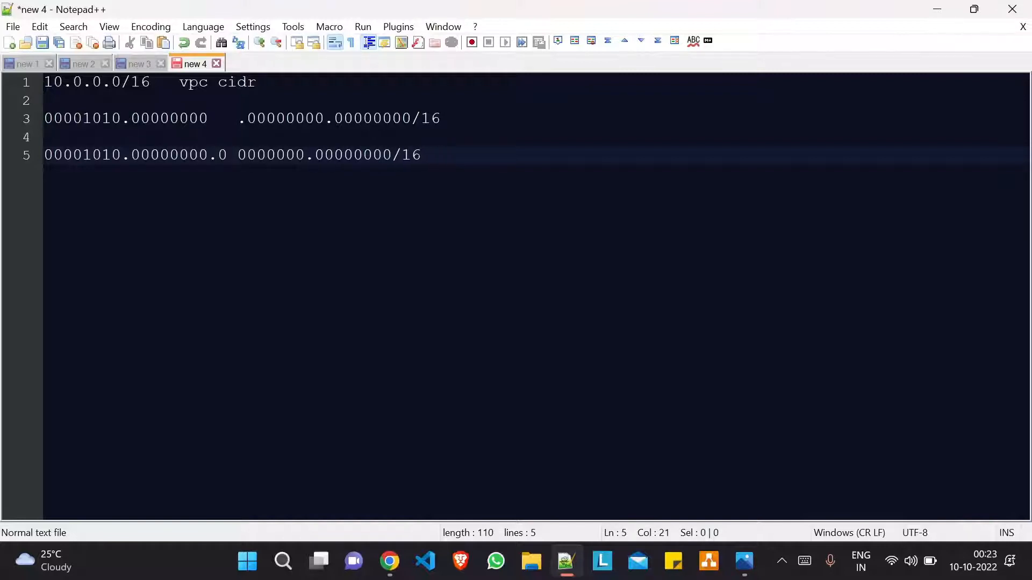
Step: Change the prefix length on line 5 to /17, examining its network and host bits, and add two empty lines below
click(423, 156)
key(BackSpace)
key(BackSpace)
drag(237, 156, 305, 155)
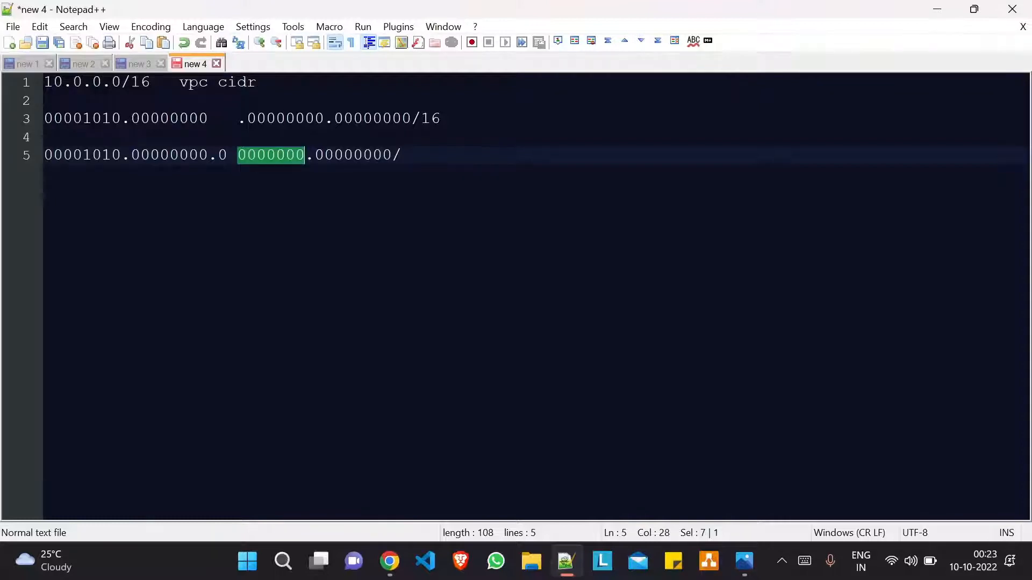
key(End)
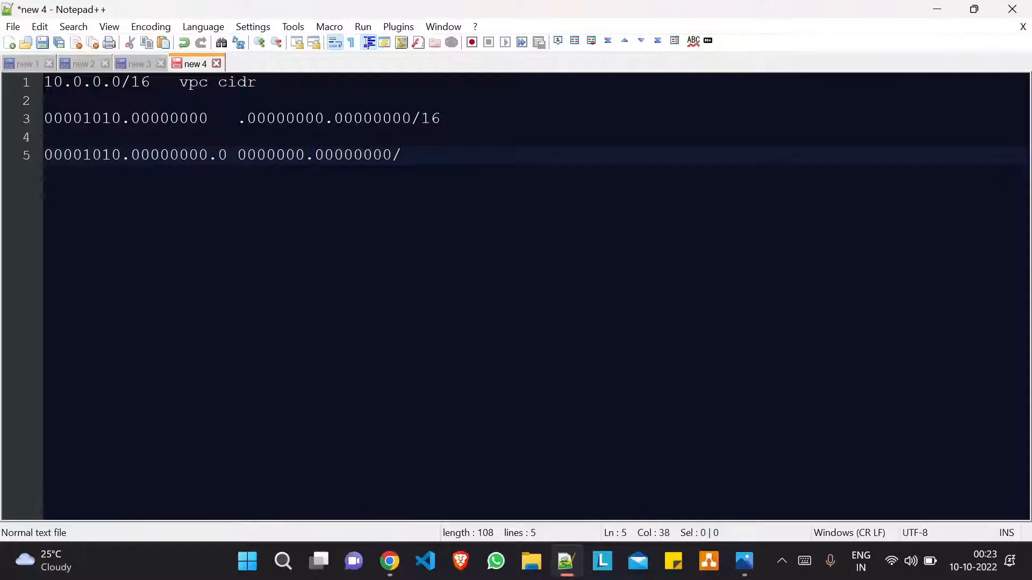
click(227, 155)
drag(228, 155, 39, 155)
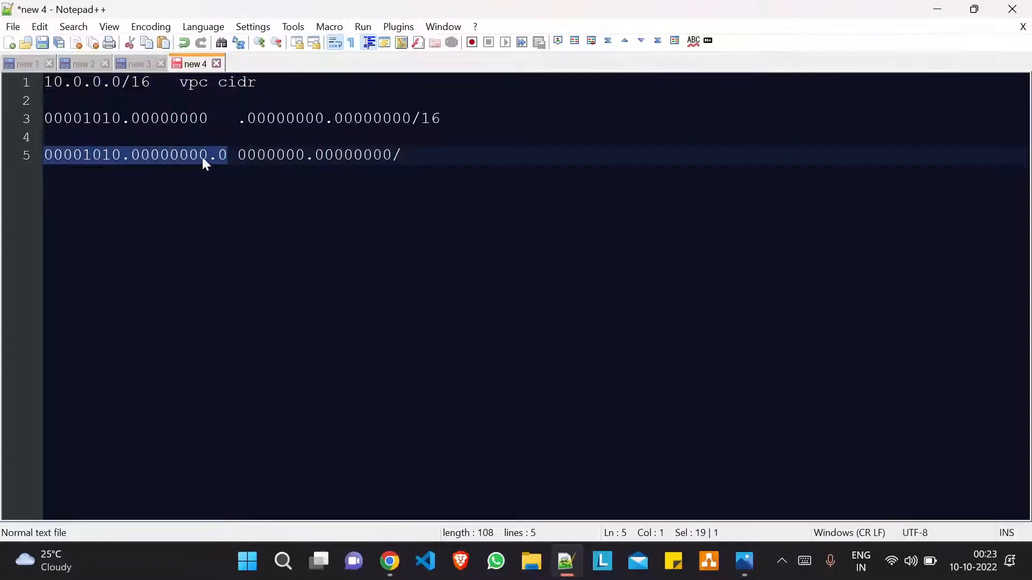
drag(238, 155, 394, 157)
key(End)
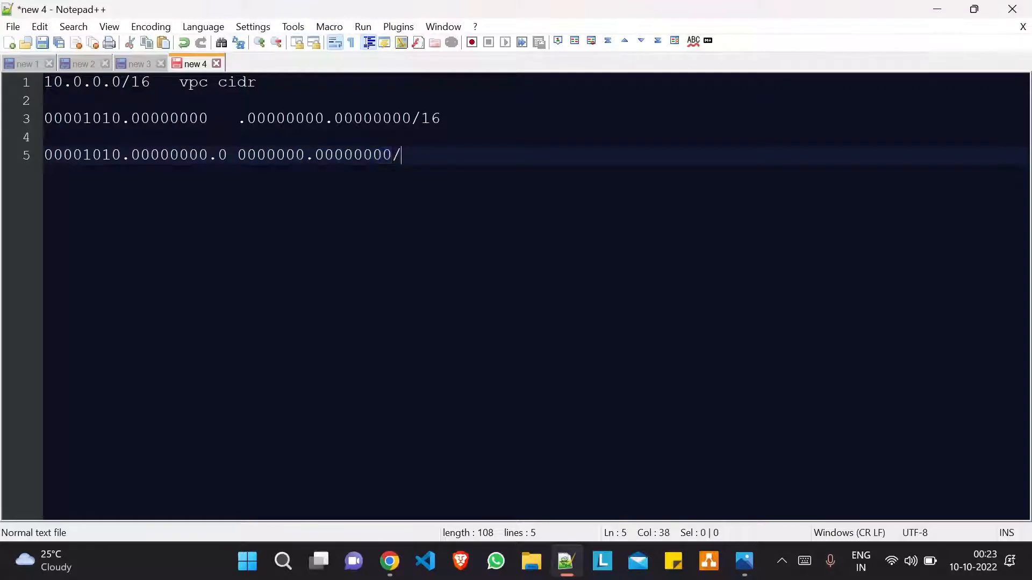
text(17)
key(Return)
key(Return)
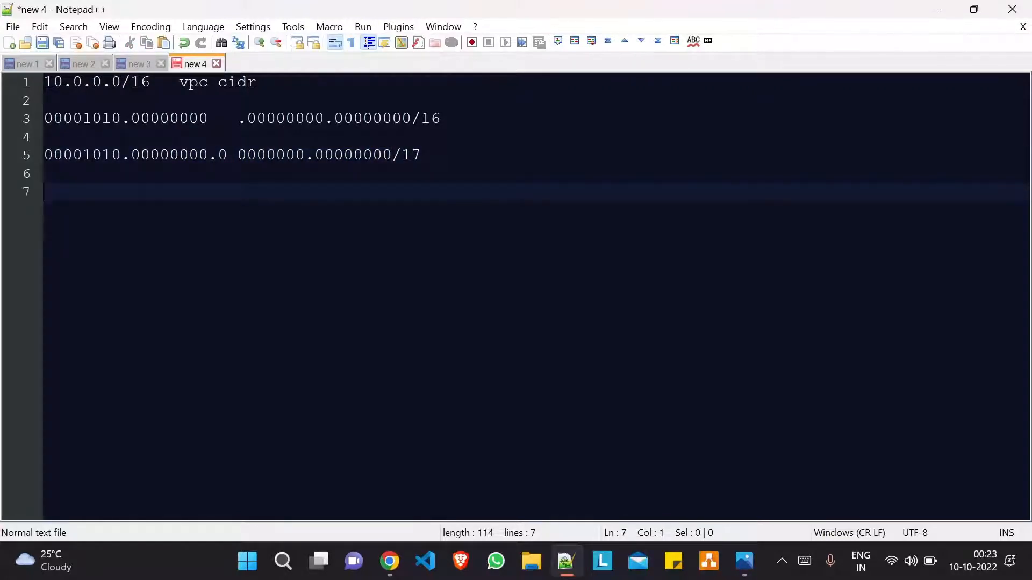
Step: Copy the binary /17 address from line 5 to line 7 and change the first bit of its third octet to 1
click(228, 155)
drag(227, 156, 218, 155)
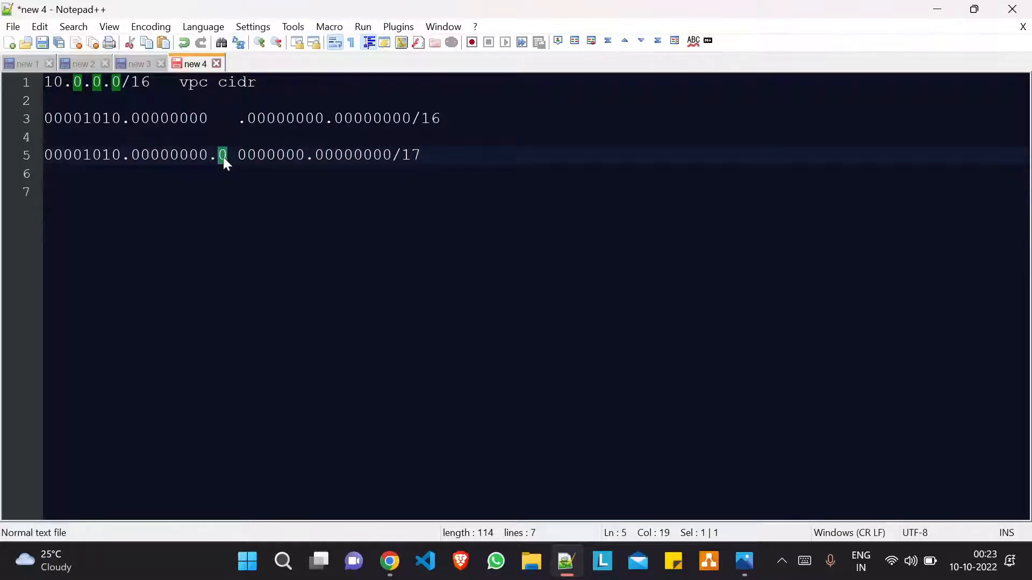
click(45, 192)
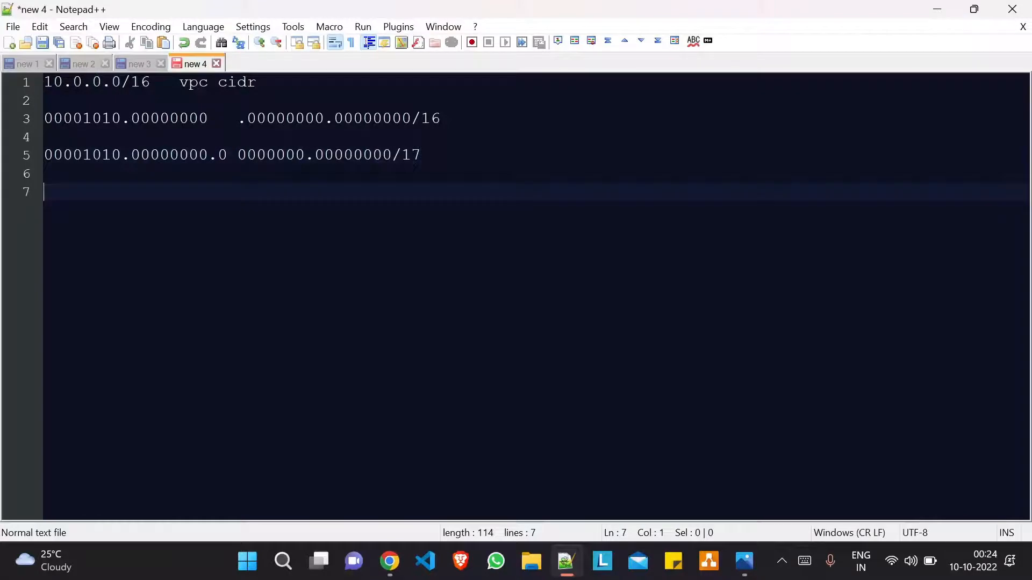
drag(422, 155, 27, 168)
key(ctrl+c)
click(45, 191)
key(ctrl+v)
click(228, 192)
key(BackSpace)
text(1)
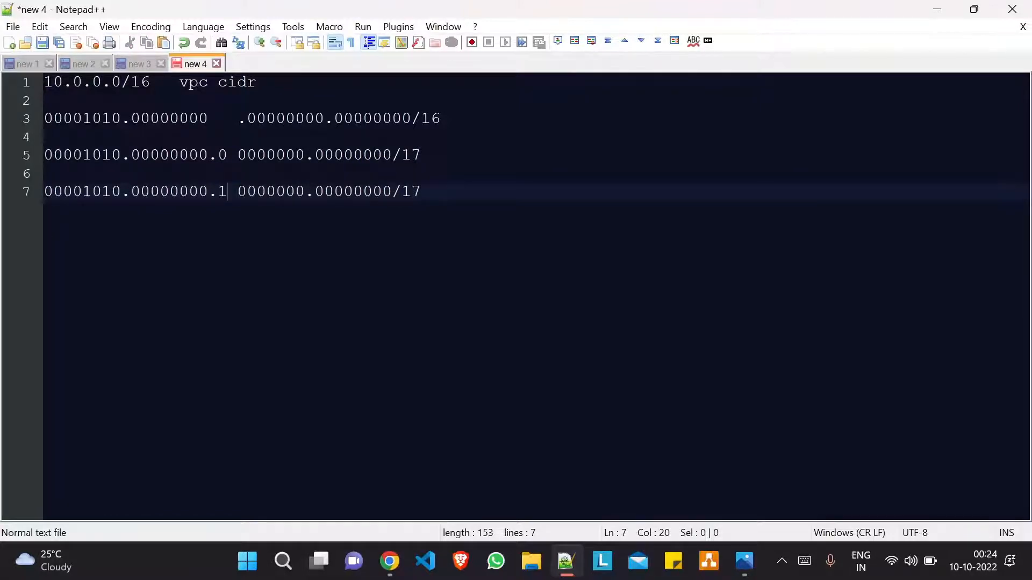
Step: Note the decimal CIDR 10.0.0.0/17 beside the binary address on line 5, separated by two tabs
click(421, 192)
click(421, 155)
key(Tab)
key(Tab)
text(10.0.0.0/17)
Step: Note the decimal CIDR 10.0.128.0/17 beside the binary address on line 7, and highlight the remaining bits of its third octet
key(Down)
key(Down)
key(Tab)
key(Tab)
text(10.0.128.0/17)
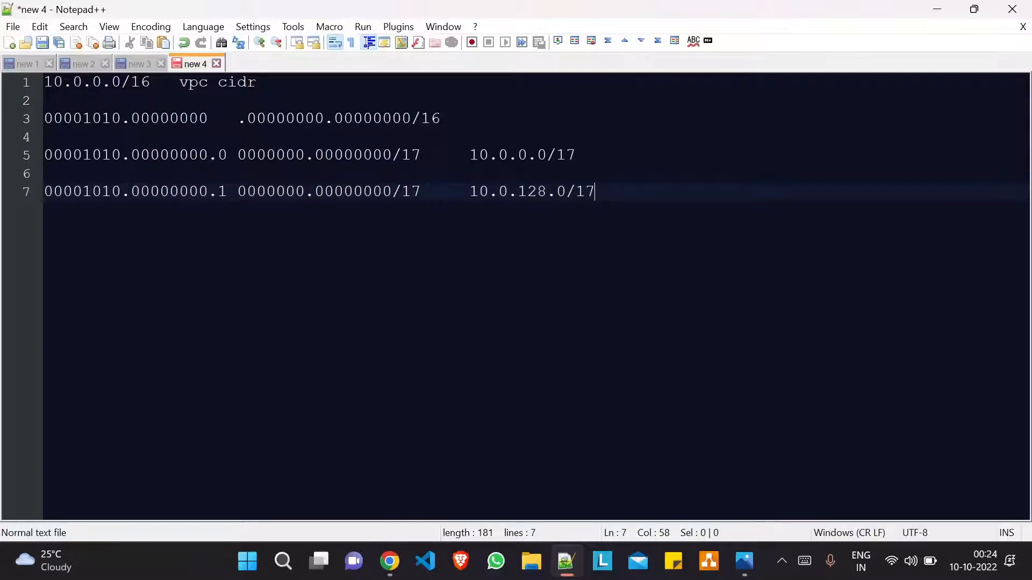
drag(238, 191, 302, 192)
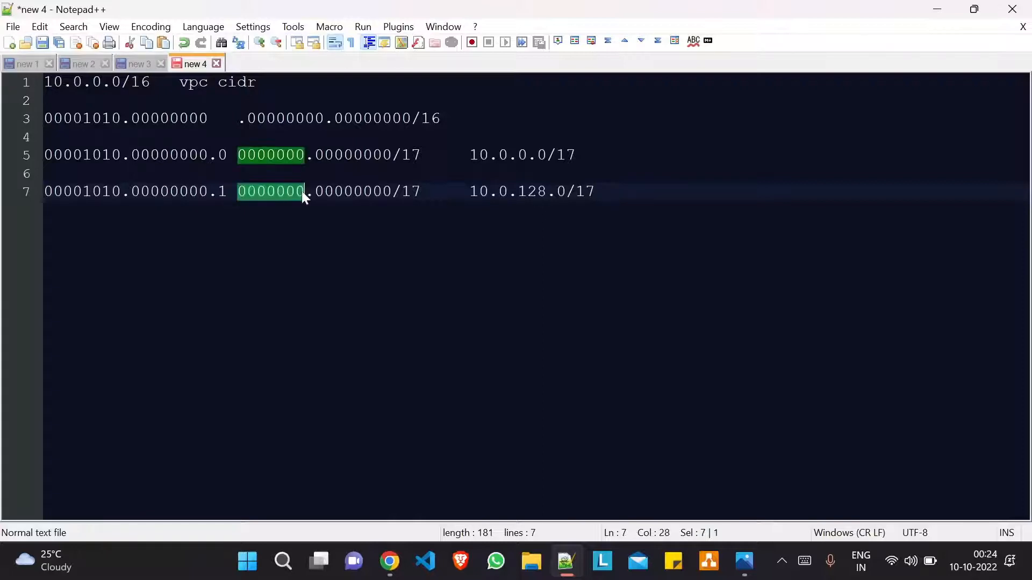
key(Right)
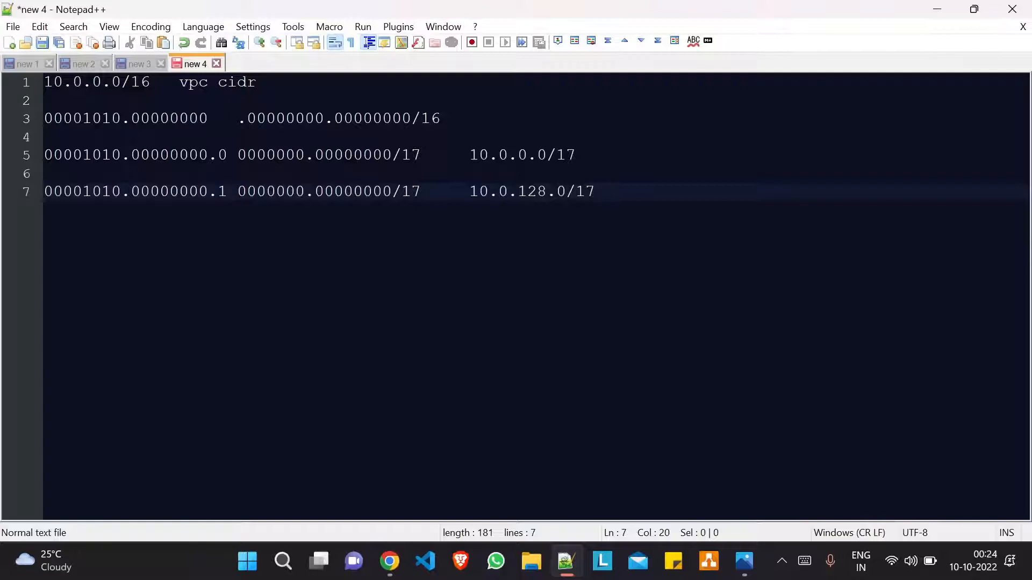
Step: Copy 10.0.0.0/17 from line 5, switch to the VPC console in Chrome, and enter it as private-subnet's IPv4 CIDR block
key(End)
key(Up)
key(Up)
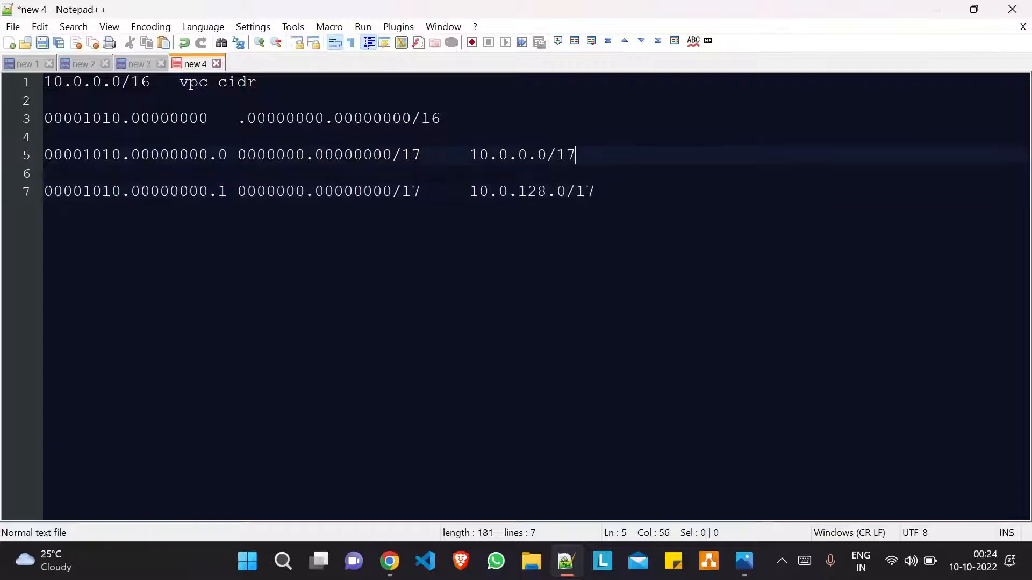
key(shift+Left)
key(shift+Left)
key(shift+Left)
key(shift+Left)
key(shift+Left)
key(shift+Left)
key(shift+Left)
key(shift+Left)
key(shift+Left)
key(shift+Left)
key(shift+Left)
key(ctrl+c)
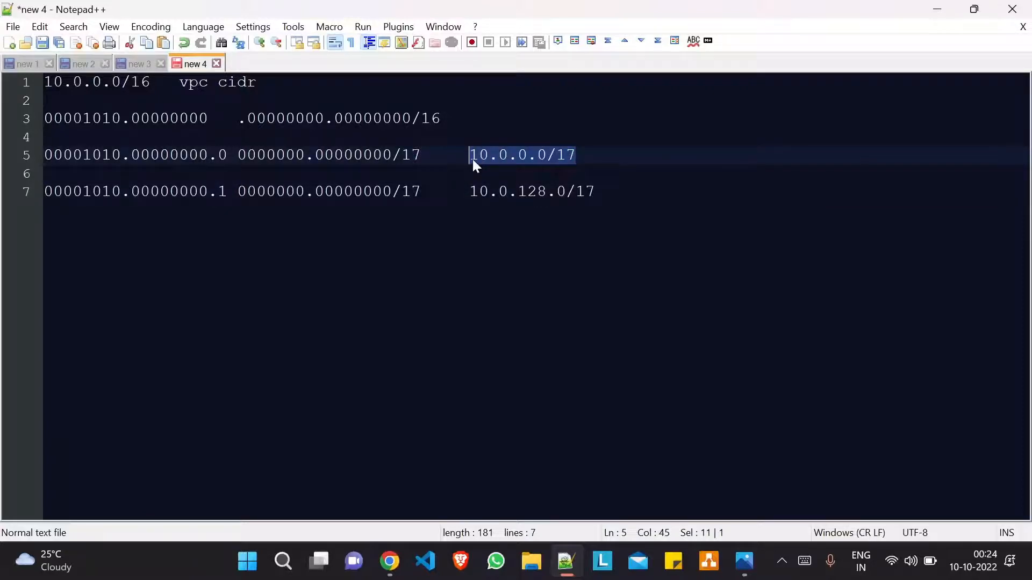
click(398, 548)
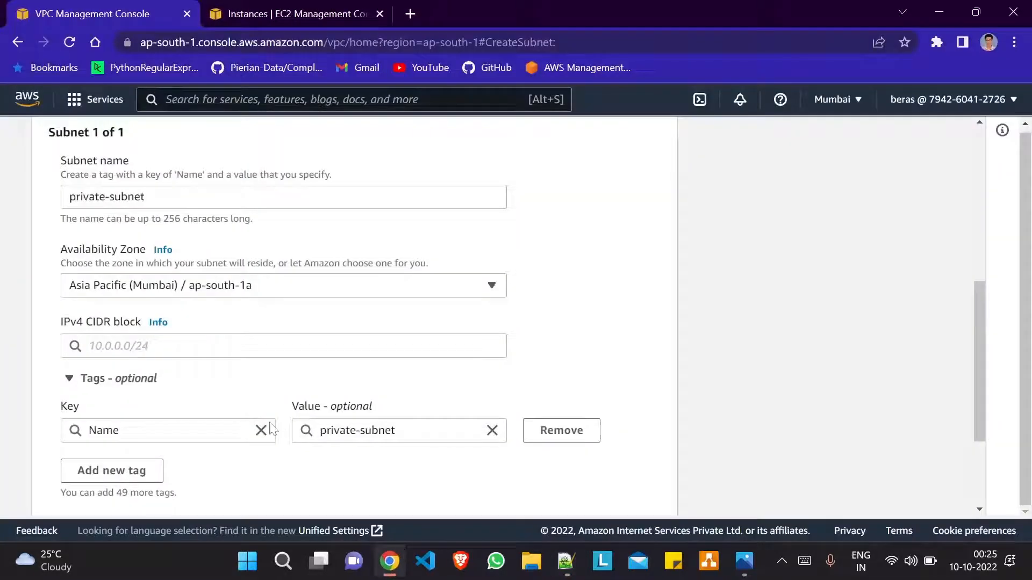
click(150, 346)
key(ctrl+v)
click(150, 371)
Step: Add a second subnet to the form and name it public-subnet
scroll(147, 368, down, 3)
click(106, 425)
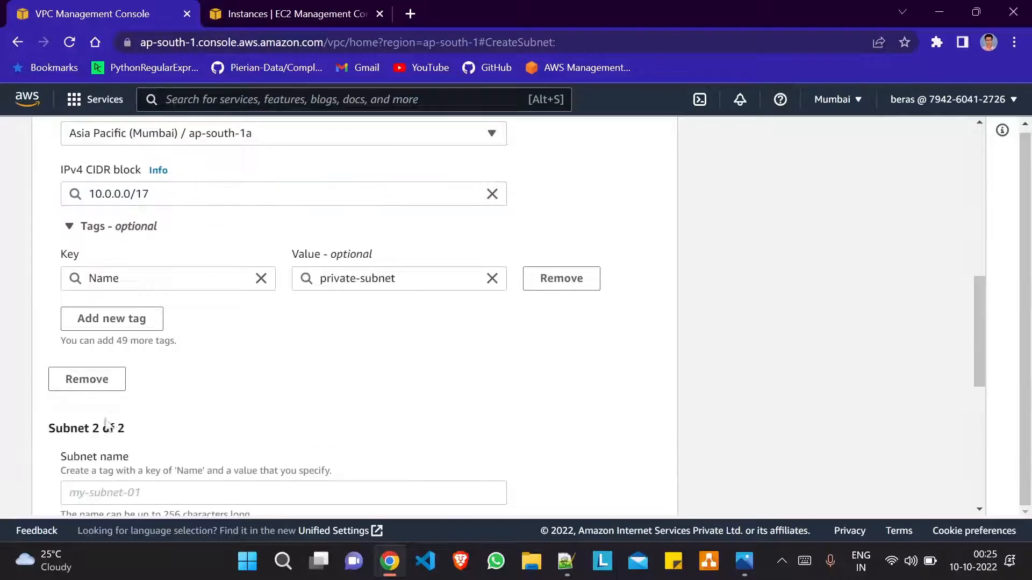
scroll(257, 376, down, 3)
click(161, 288)
text(pu)
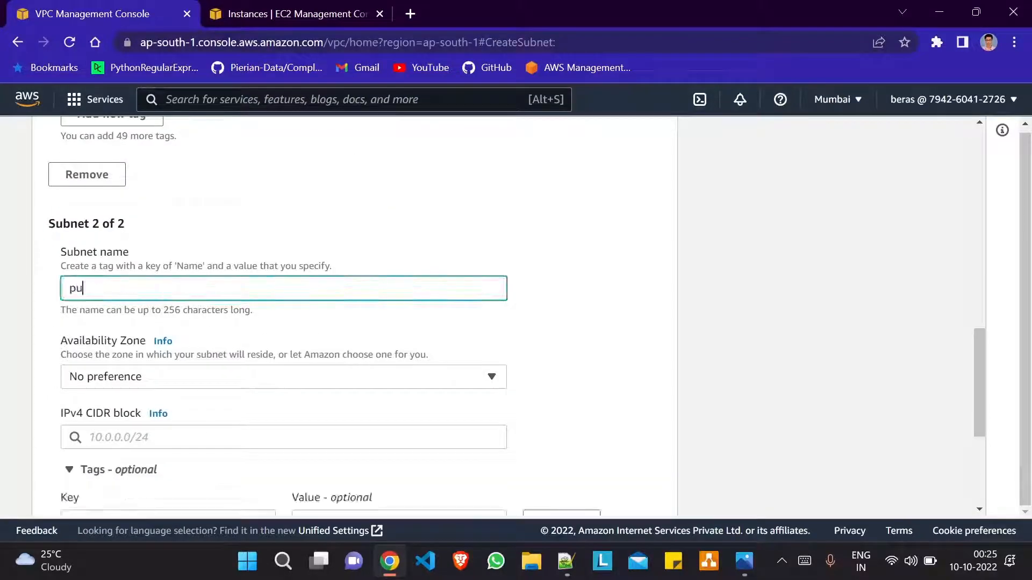
text(blic-subnet)
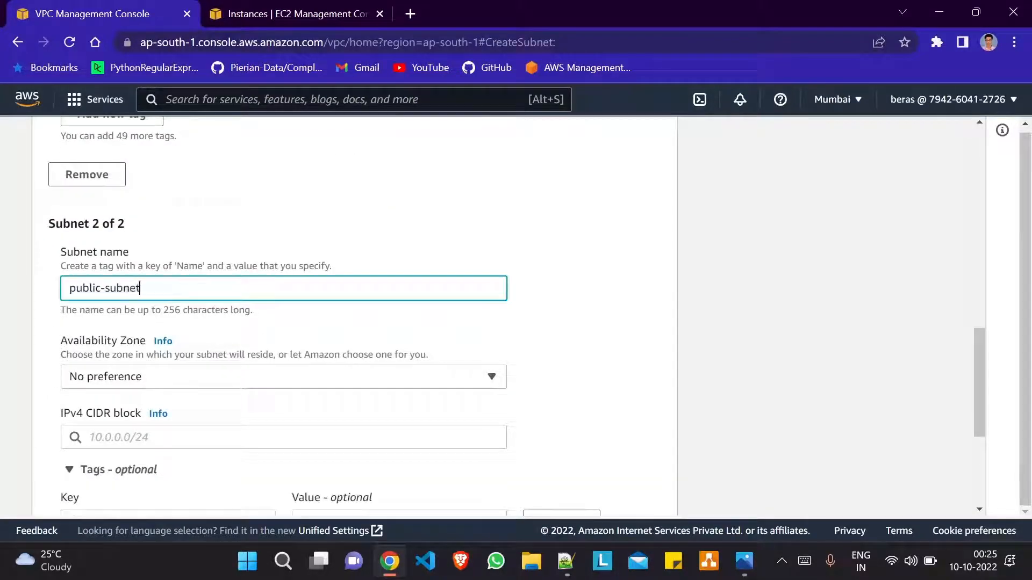
Step: Set the availability zone of public-subnet to Asia Pacific (Mumbai) / ap-south-1a
scroll(161, 329, down, 2)
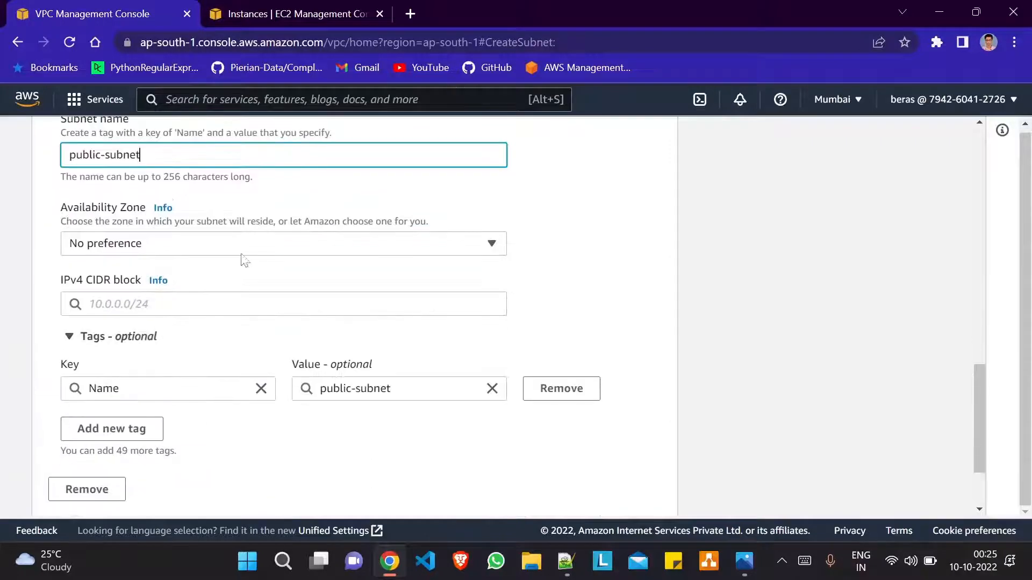
click(264, 246)
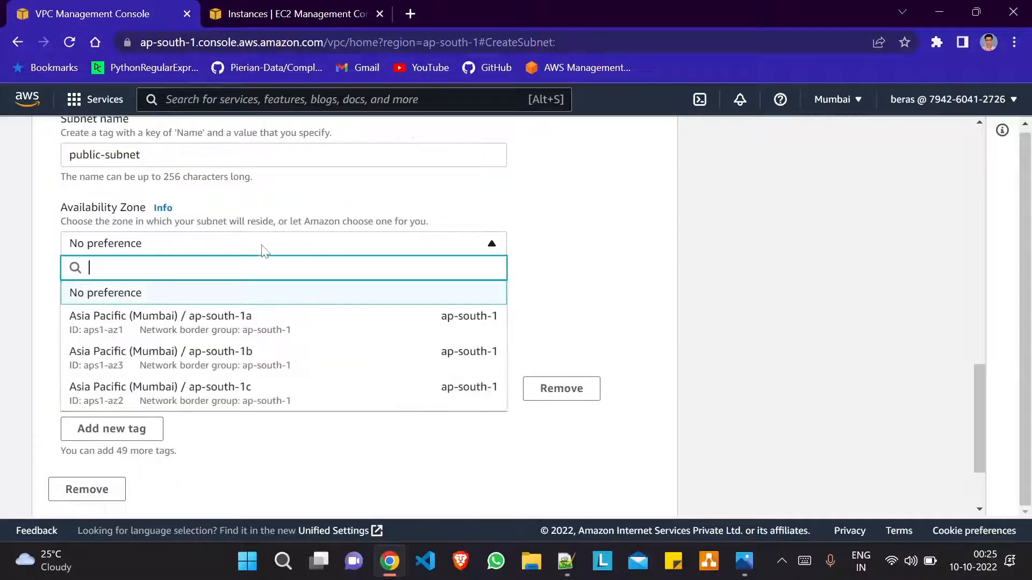
click(210, 323)
Step: Copy 10.0.128.0/17 from the Notepad++ notes into public-subnet's IPv4 CIDR block in Chrome and create both subnets
click(215, 268)
key(alt+Tab)
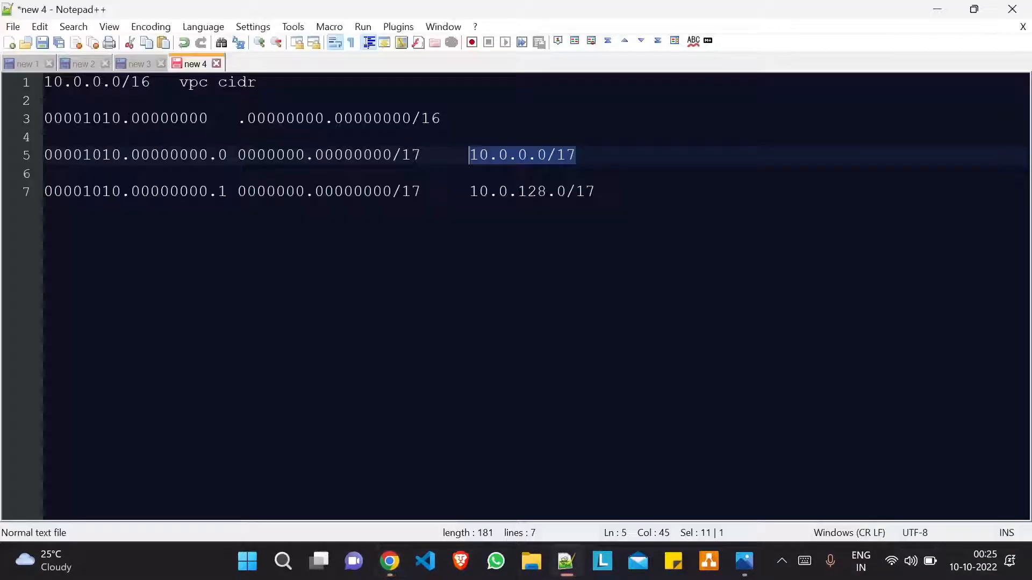
drag(595, 191, 469, 192)
key(ctrl+c)
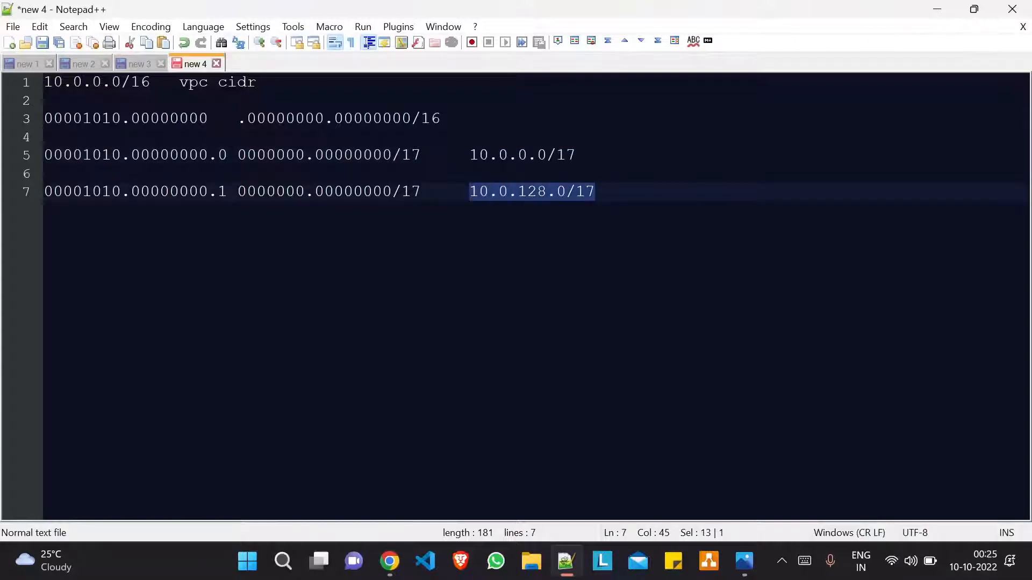
key(alt+Tab)
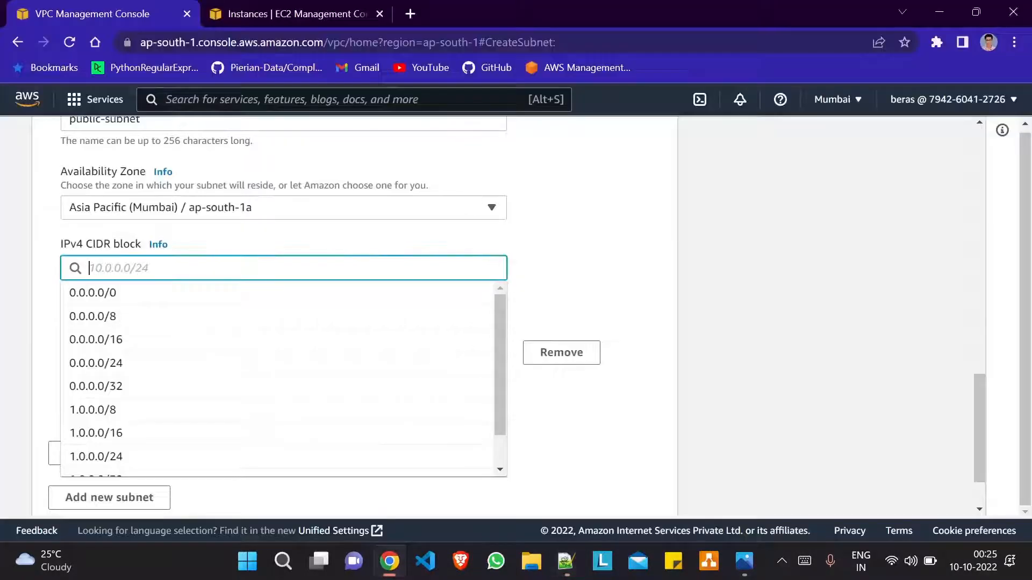
key(ctrl+v)
click(200, 295)
scroll(368, 357, down, 1)
click(626, 490)
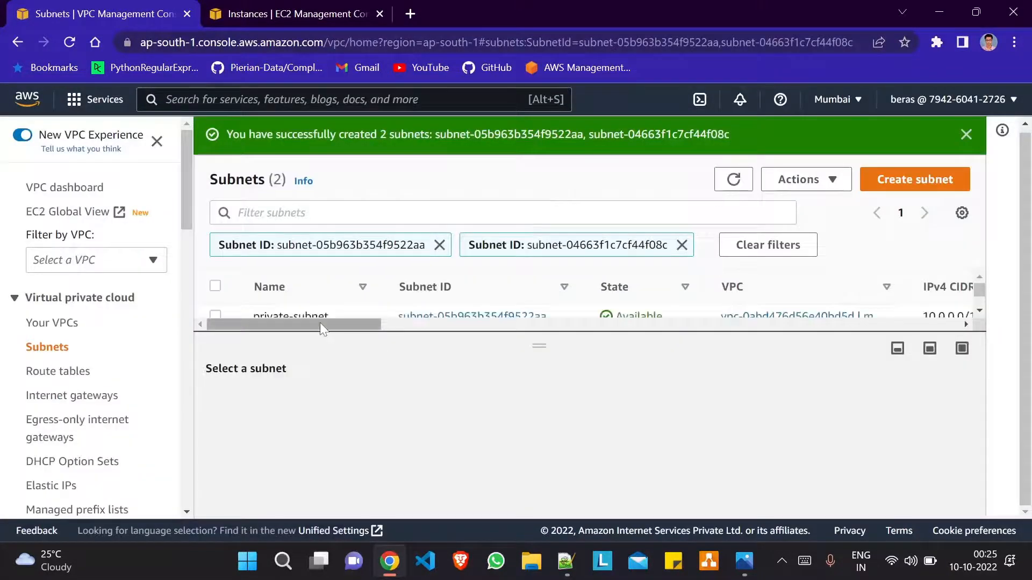
Step: Enable auto-assign public IPv4 address in the subnet settings of public-subnet, save, and dismiss the notification
scroll(490, 285, down, 1)
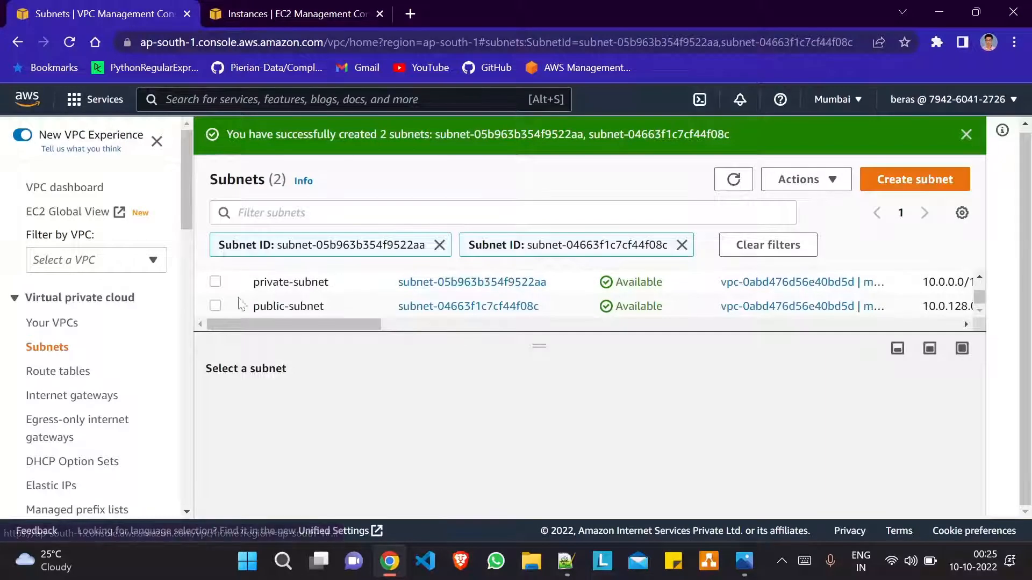
click(220, 305)
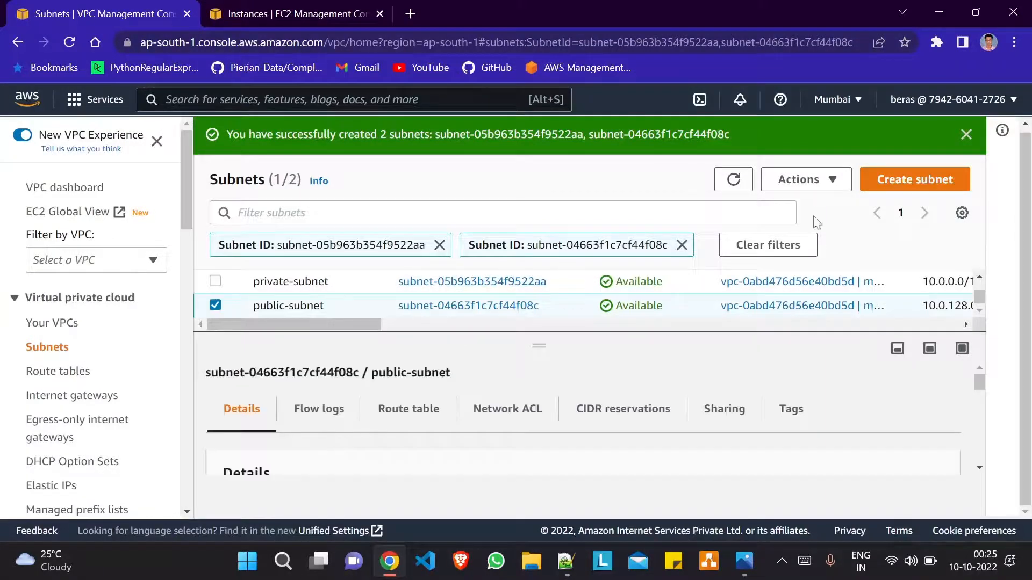
click(829, 181)
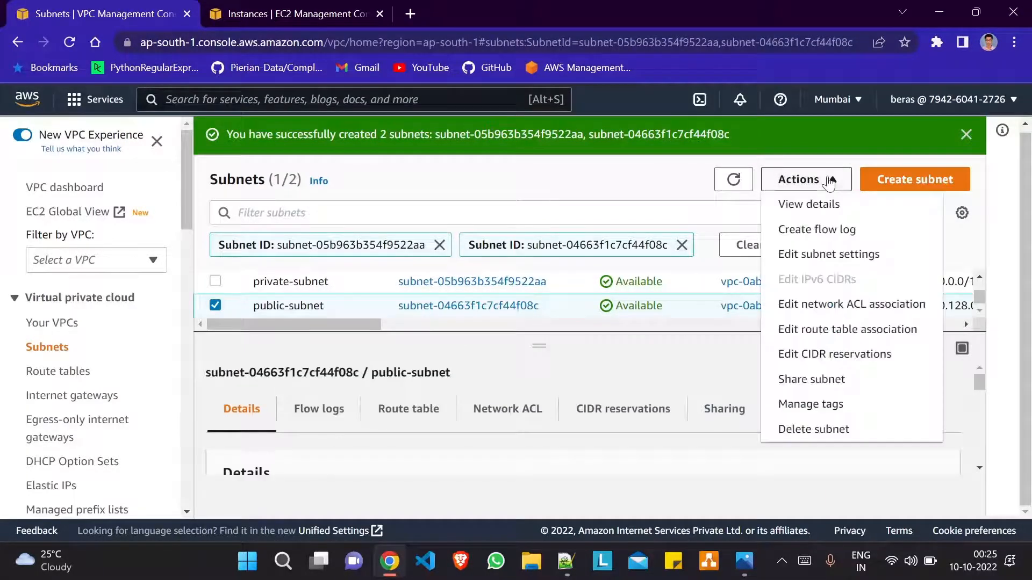
click(830, 263)
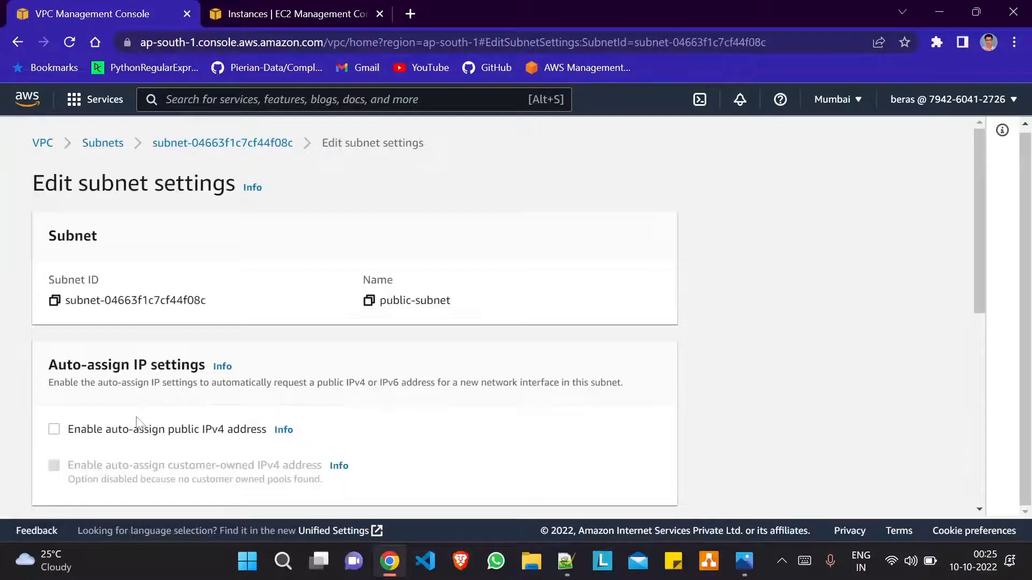
scroll(141, 424, down, 1)
click(108, 374)
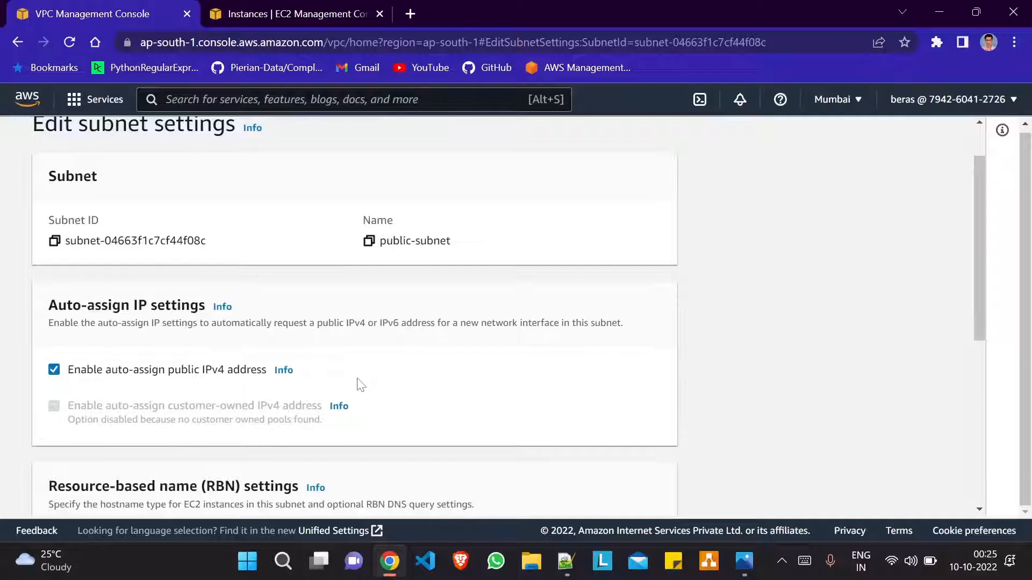
scroll(359, 384, up, 1)
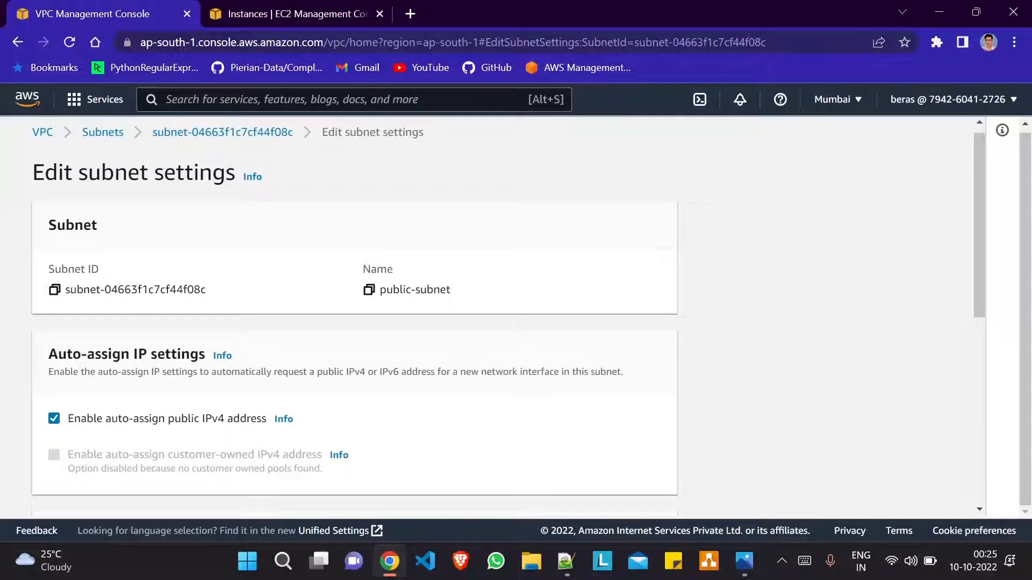
scroll(354, 322, down, 10)
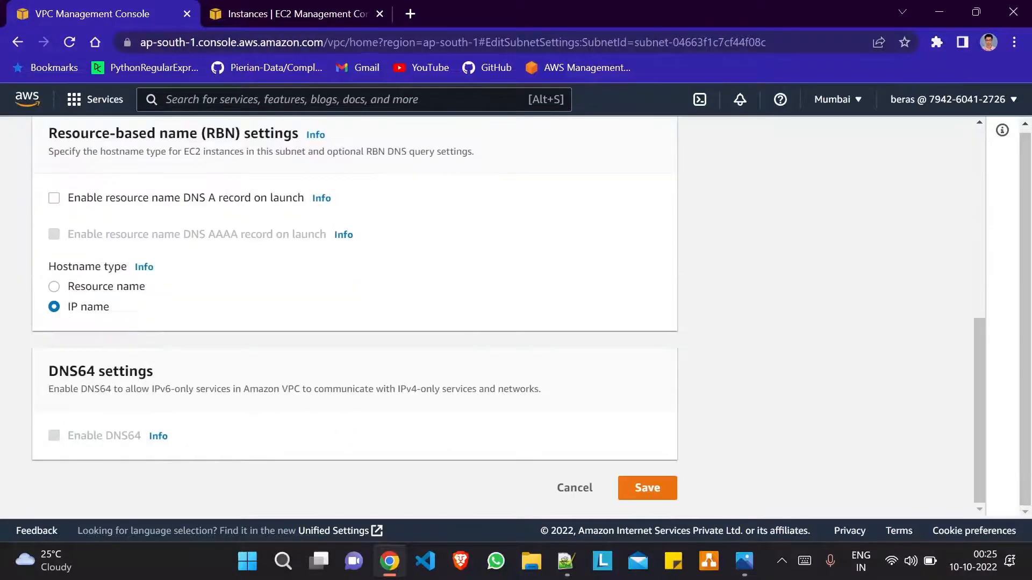
click(640, 491)
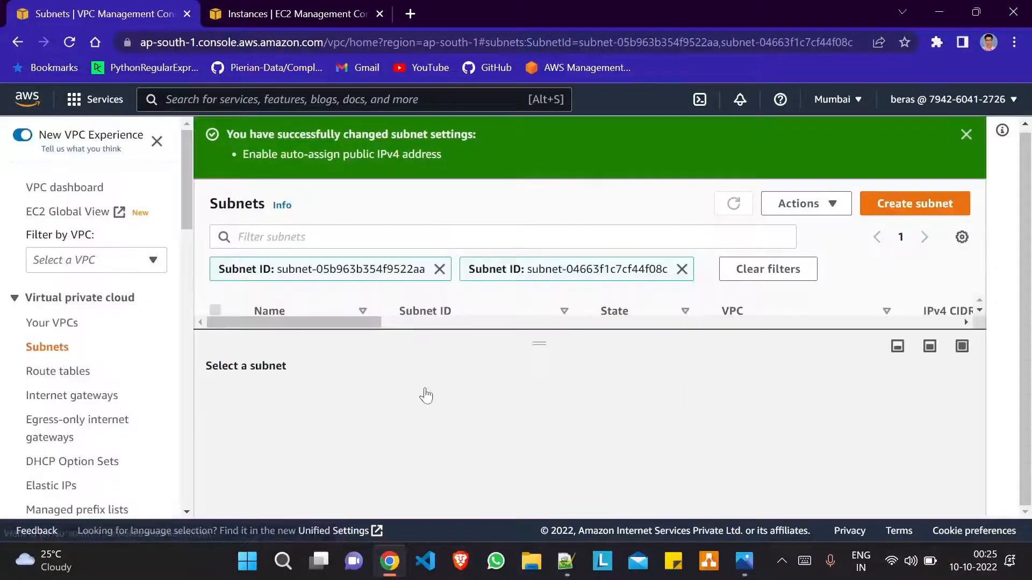
click(963, 133)
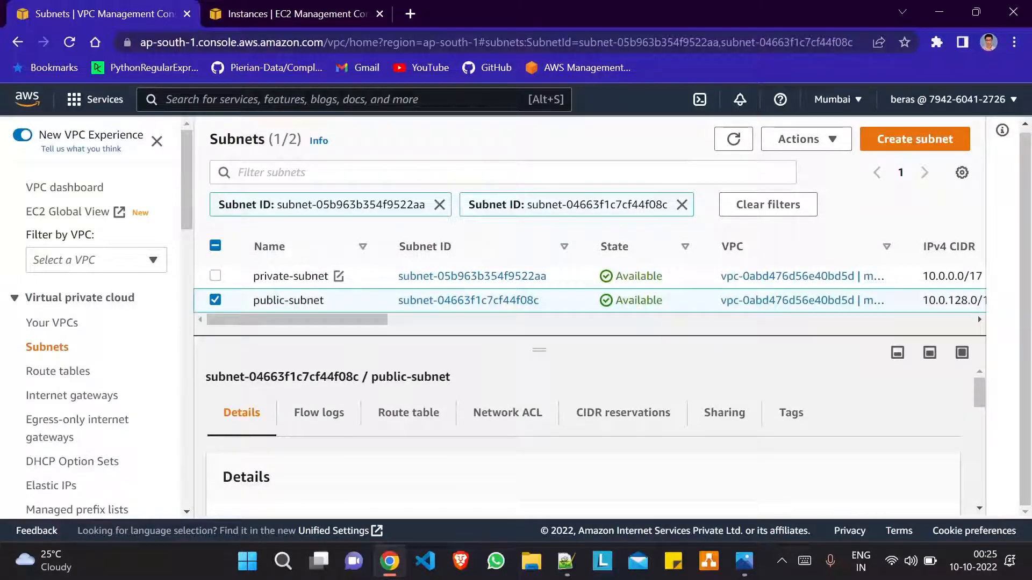
Step: Clear the public-subnet selection and open the network ACLs list to locate the ACL belonging to my-vpc
click(215, 301)
scroll(52, 404, down, 1)
scroll(55, 404, down, 3)
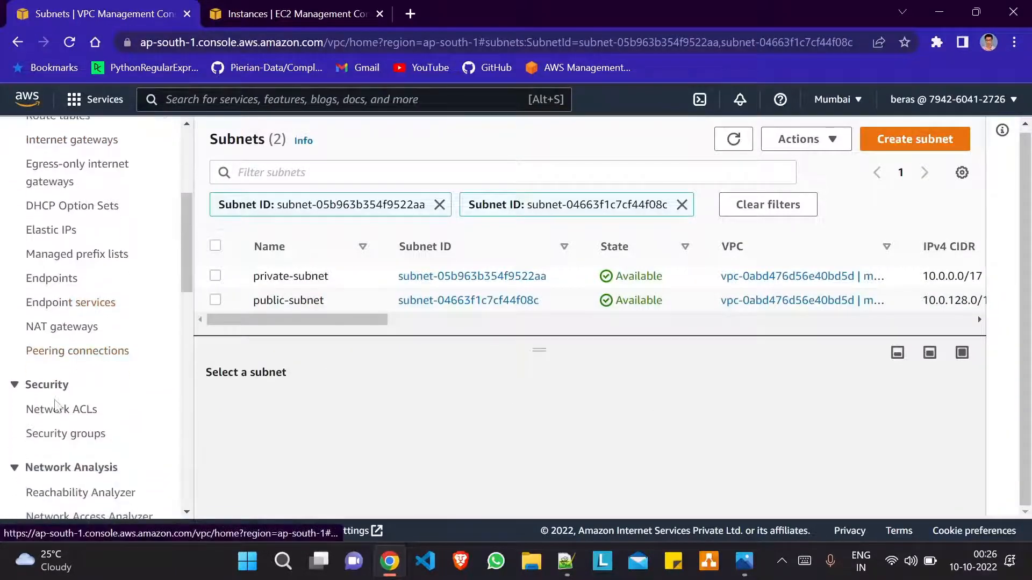
click(78, 411)
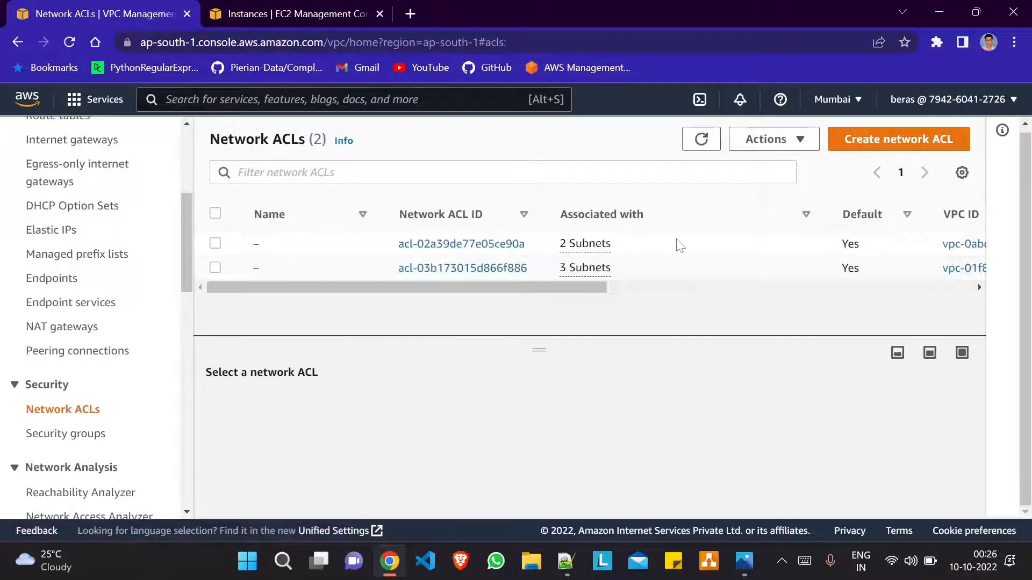
scroll(675, 244, right, 5)
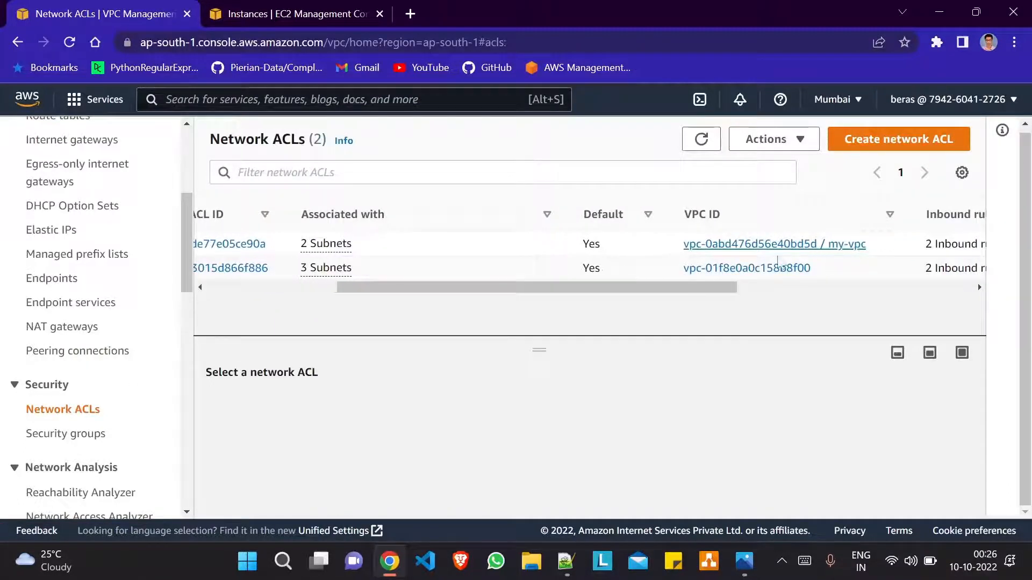
scroll(575, 263, left, 5)
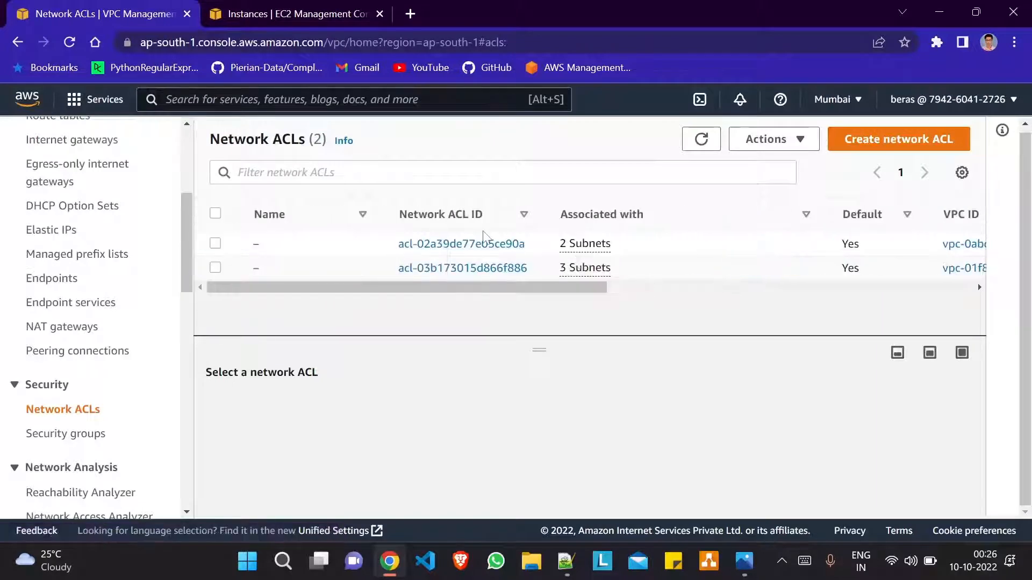
Step: Select my-vpc's default network ACL and examine its inbound and outbound rules
click(215, 243)
click(329, 412)
scroll(500, 473, down, 3)
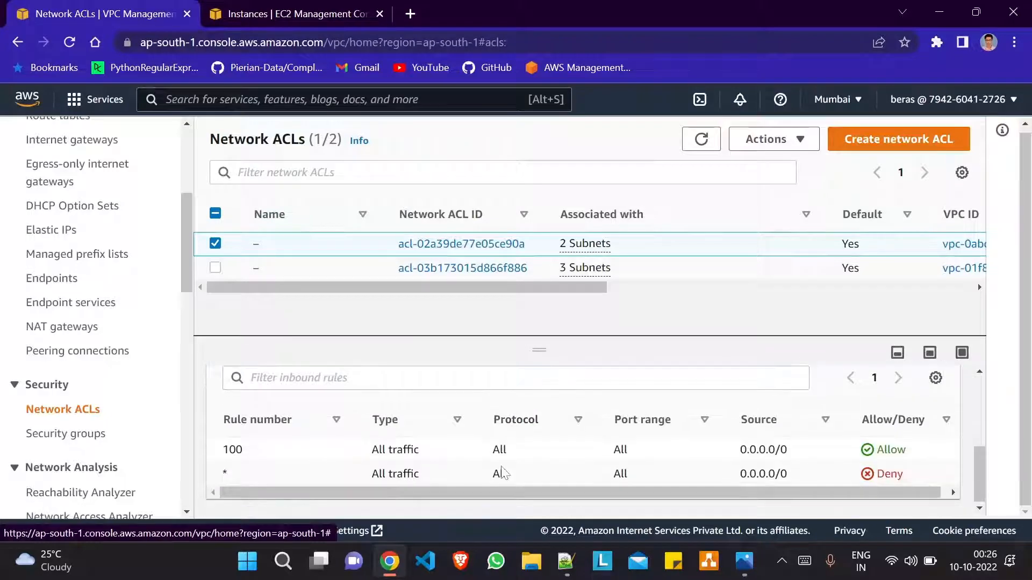
scroll(450, 453, up, 3)
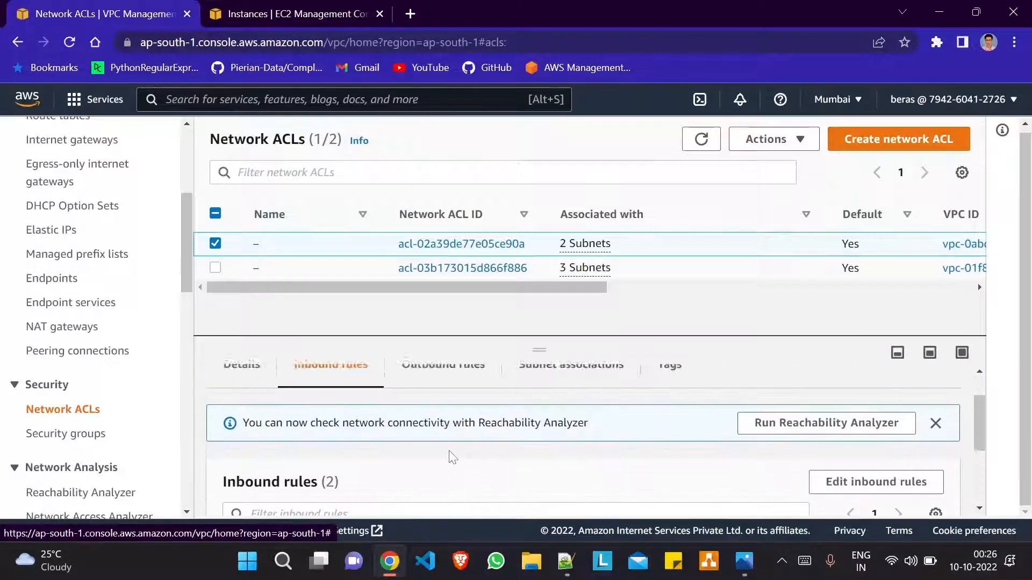
click(416, 386)
scroll(472, 484, down, 4)
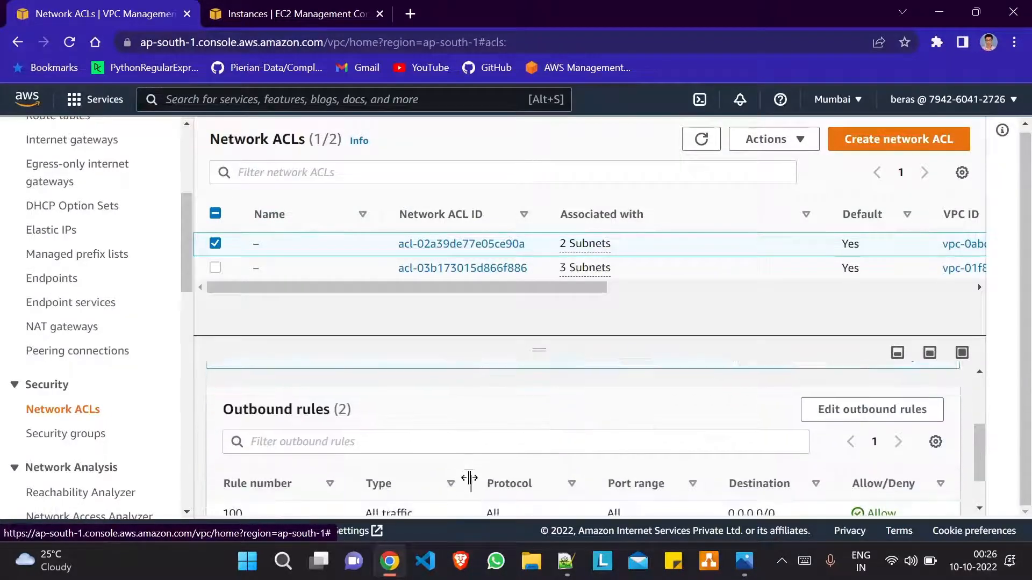
scroll(470, 484, up, 3)
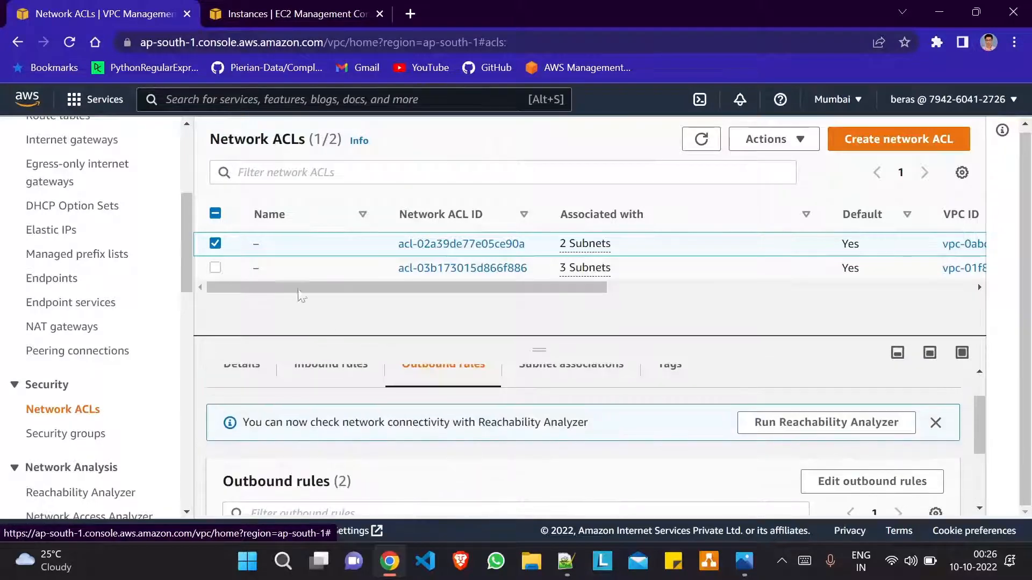
Step: Name my-vpc's default network ACL public-nacl and save the name
click(269, 245)
text(public-nacl)
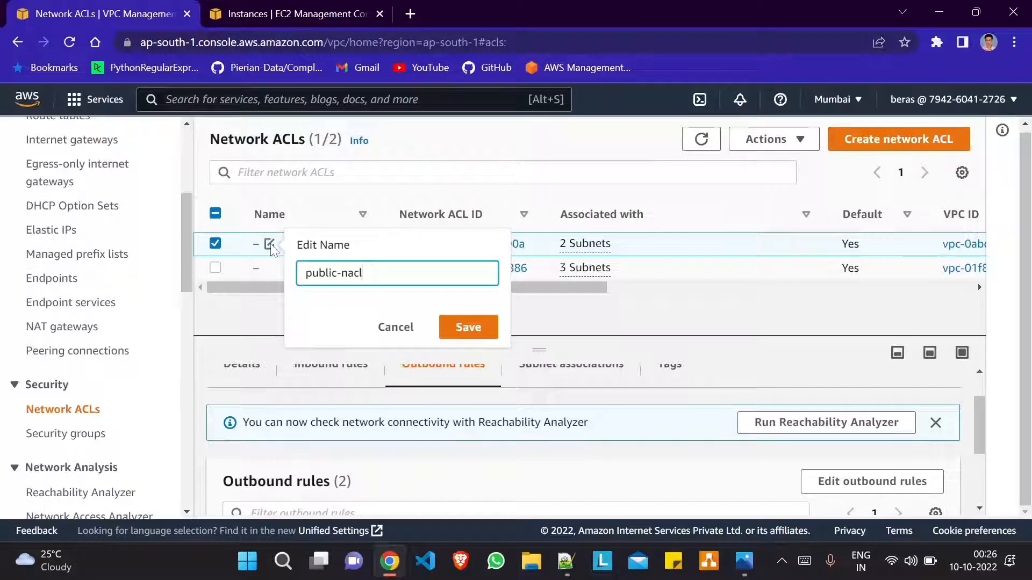
click(468, 326)
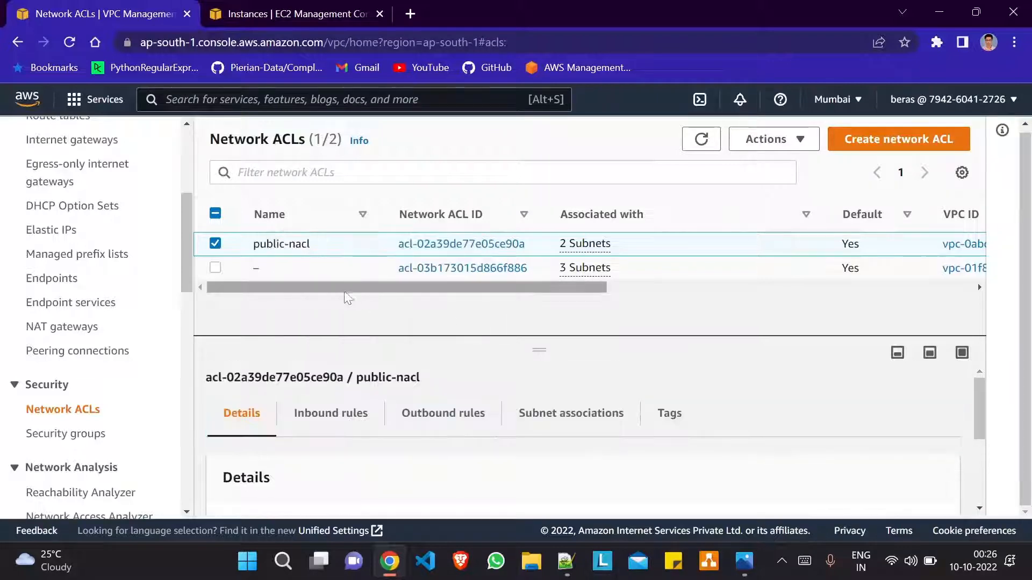
Step: Create a network ACL named private-nacl in my-vpc and dismiss the success notification
click(893, 142)
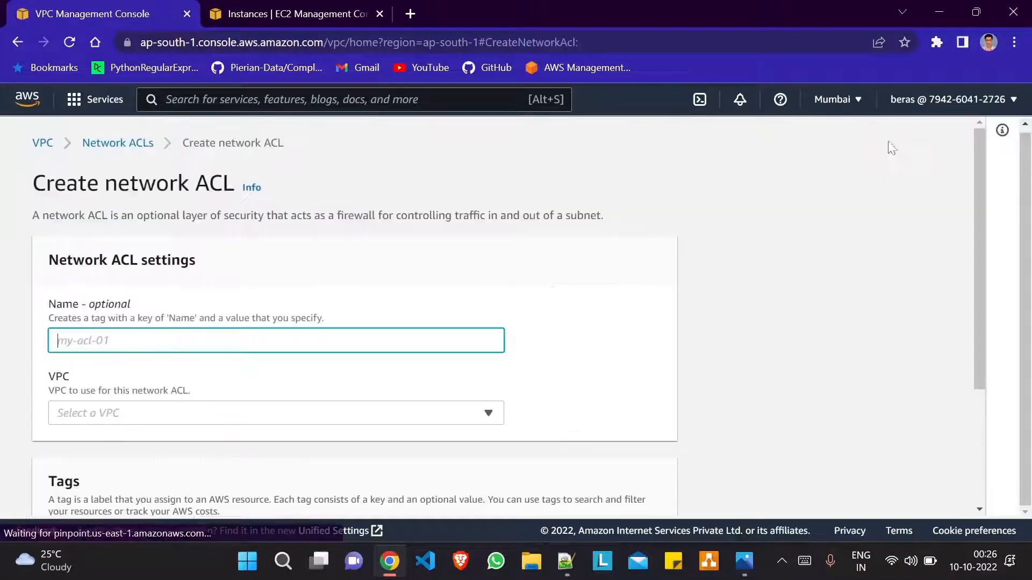
text(private-nacl)
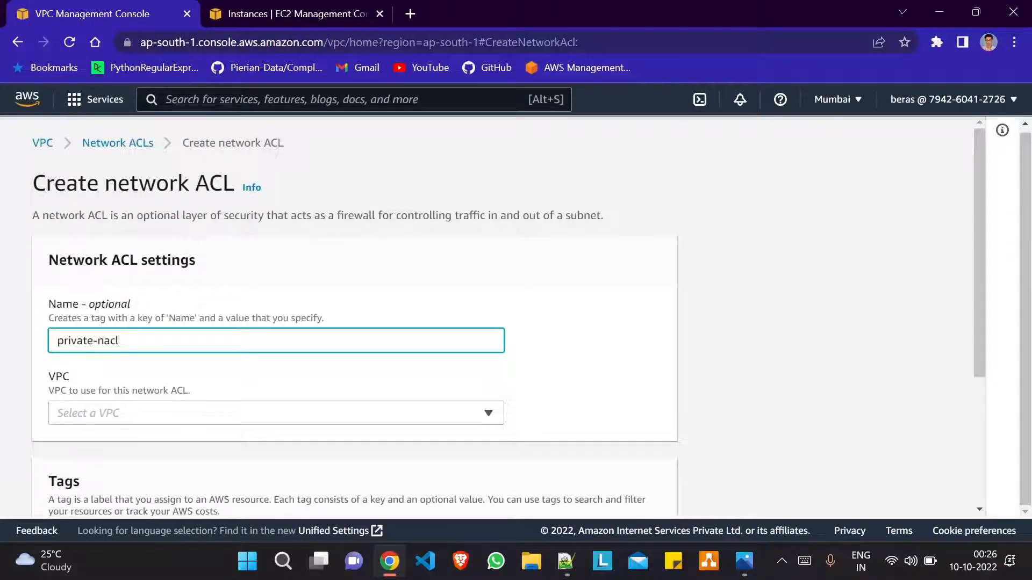
click(110, 414)
click(245, 350)
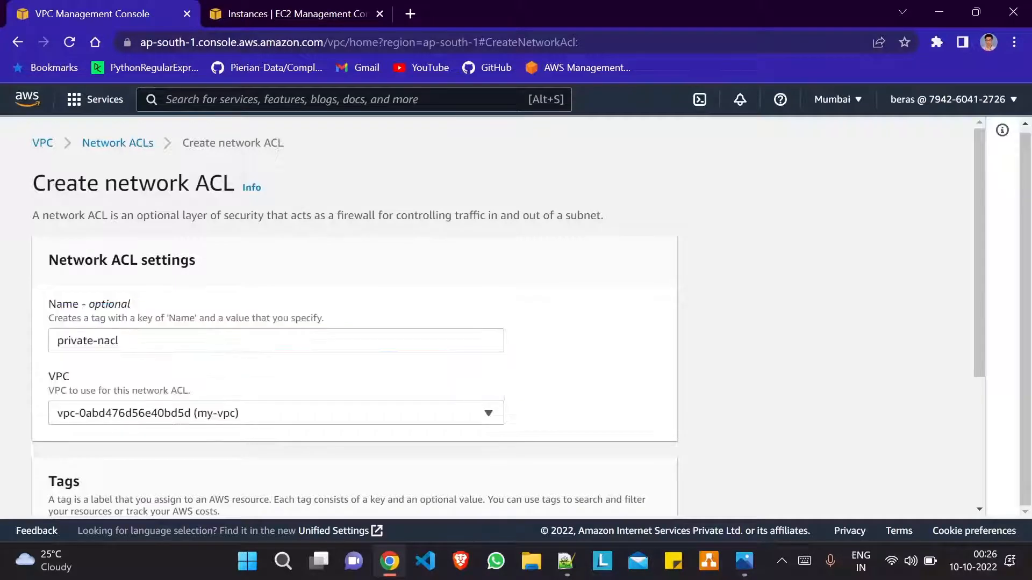
scroll(247, 350, down, 4)
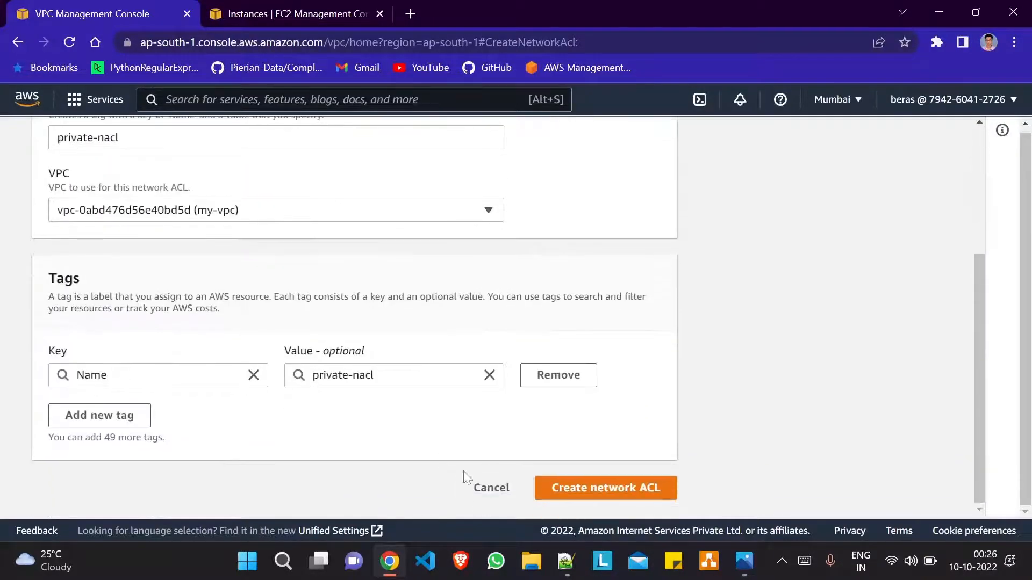
click(565, 491)
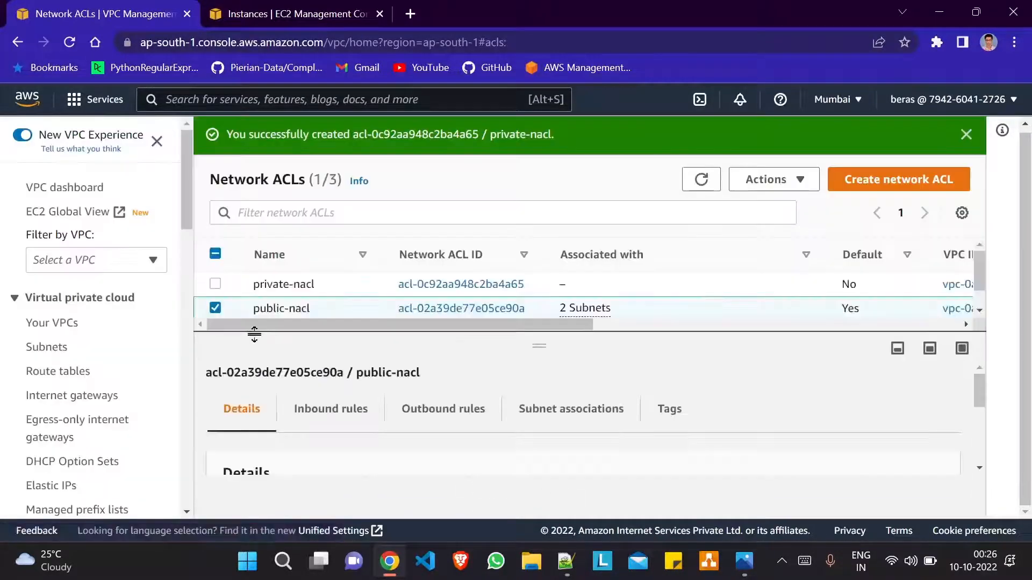
click(965, 134)
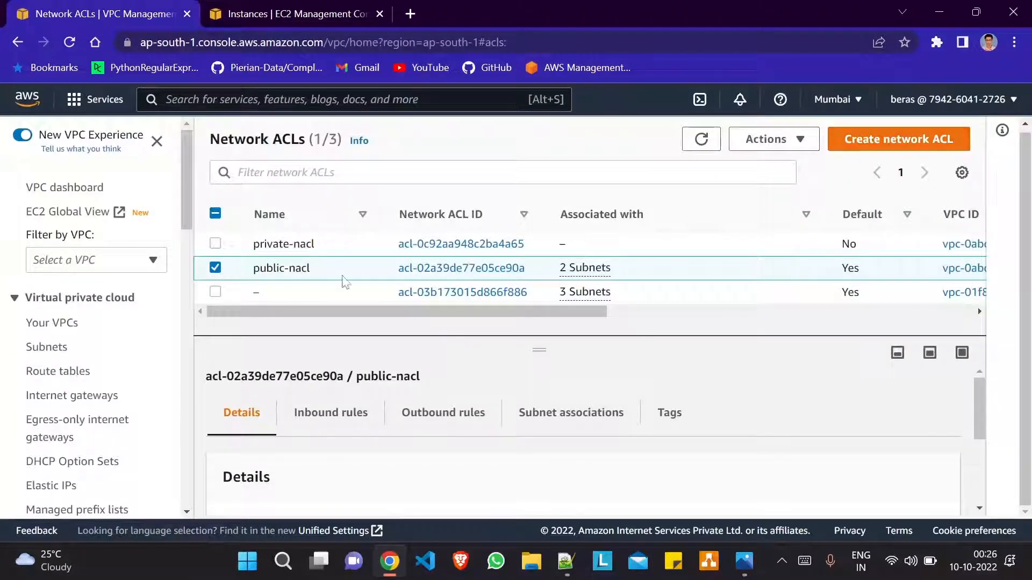
Step: Select only private-nacl, open its inbound rules for editing, and add a new rule numbered 100
click(215, 244)
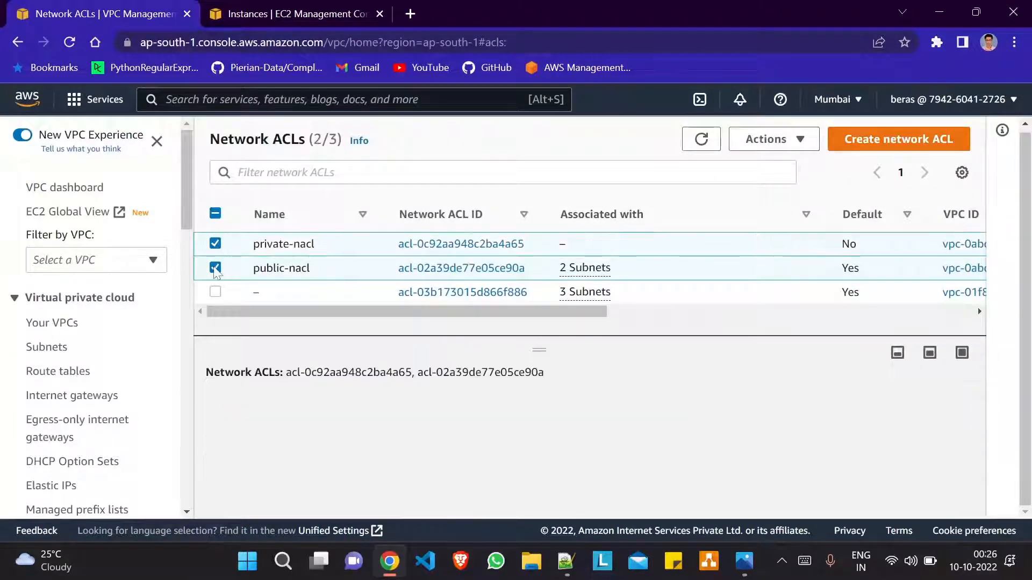
click(215, 269)
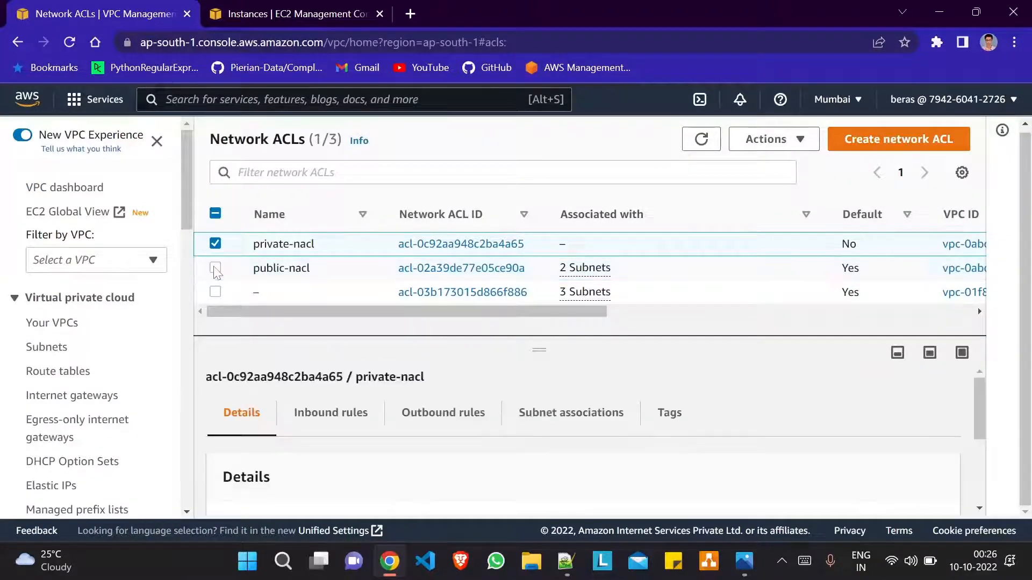
click(319, 425)
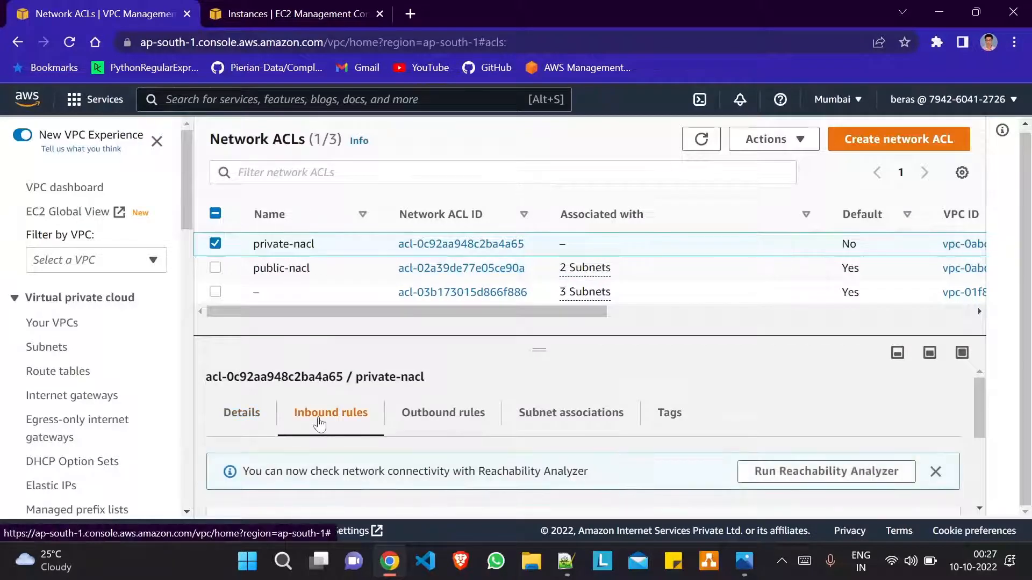
scroll(525, 422, down, 3)
click(881, 381)
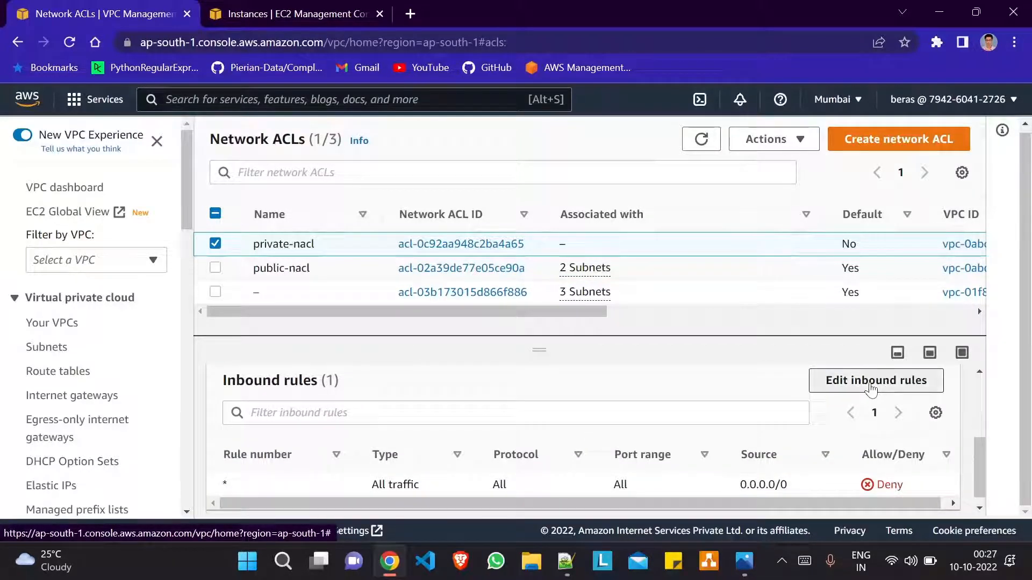
click(136, 371)
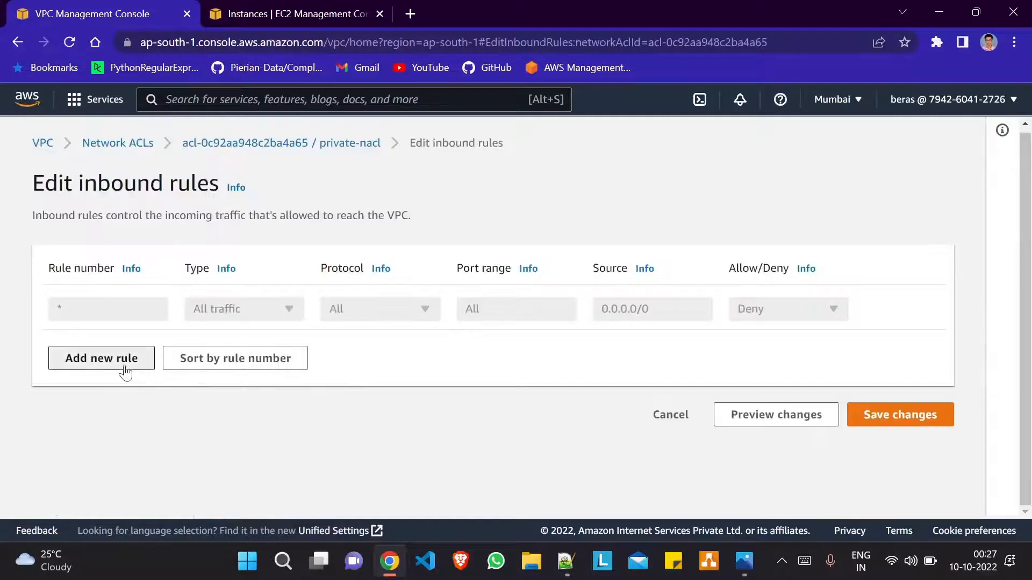
click(108, 309)
text(100)
key(Tab)
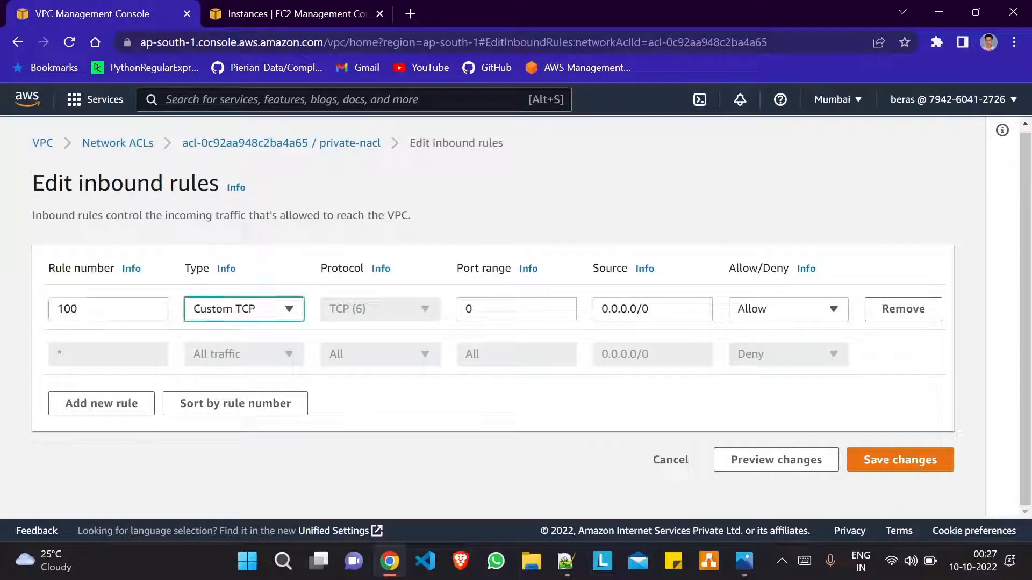
Step: Set inbound rule 100 of private-nacl to All traffic with source 10.0.0.0/16 and save the changes
click(227, 313)
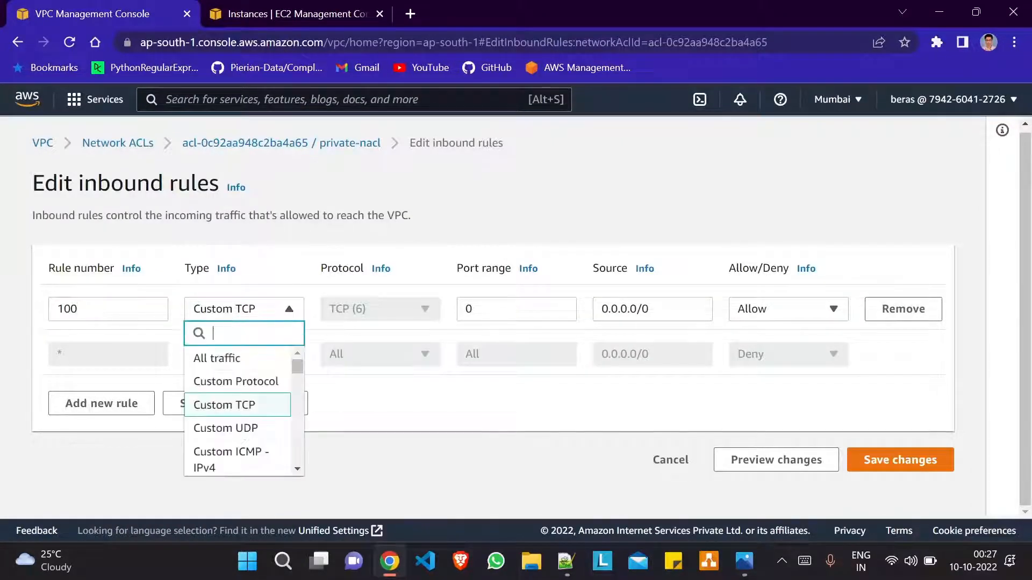
click(217, 358)
click(648, 309)
key(ctrl+a)
key(BackSpace)
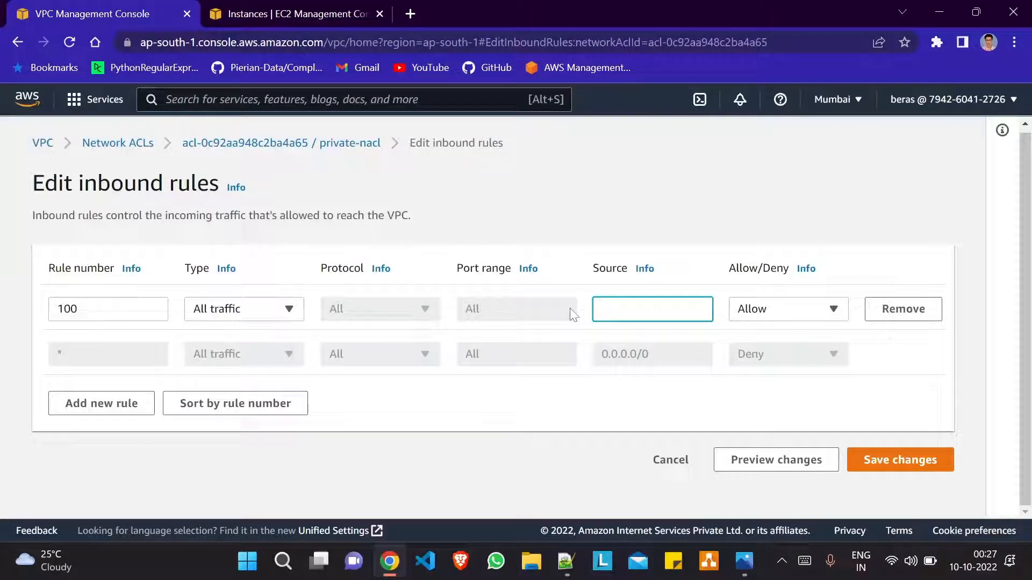
text(10.0.0.0/16)
drag(662, 310, 599, 310)
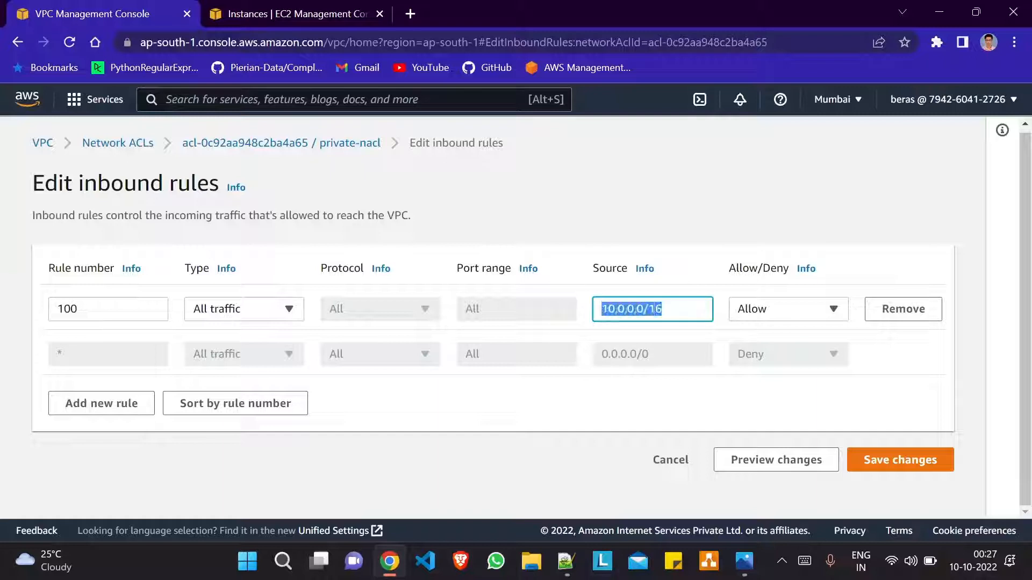
click(638, 238)
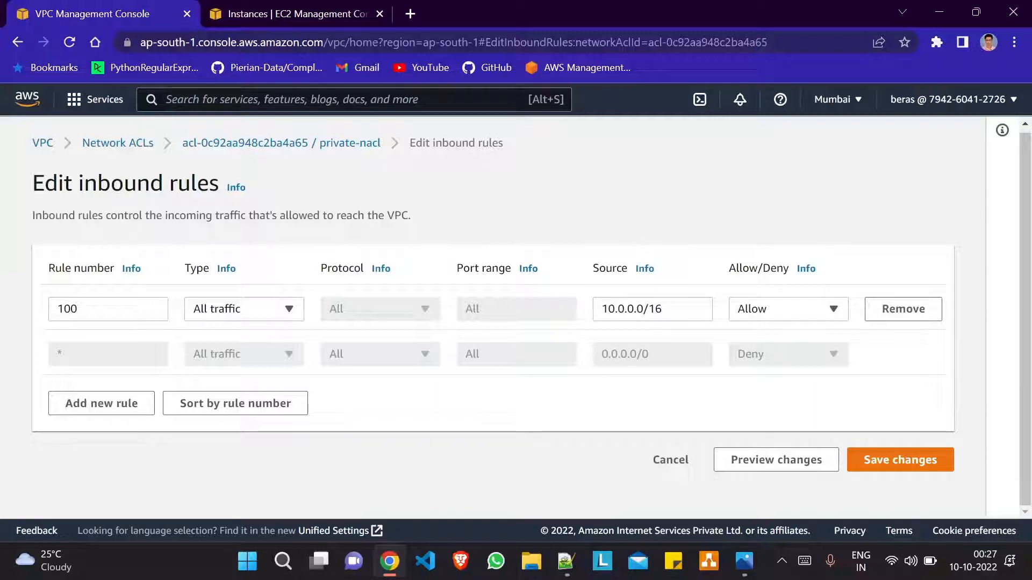
click(893, 465)
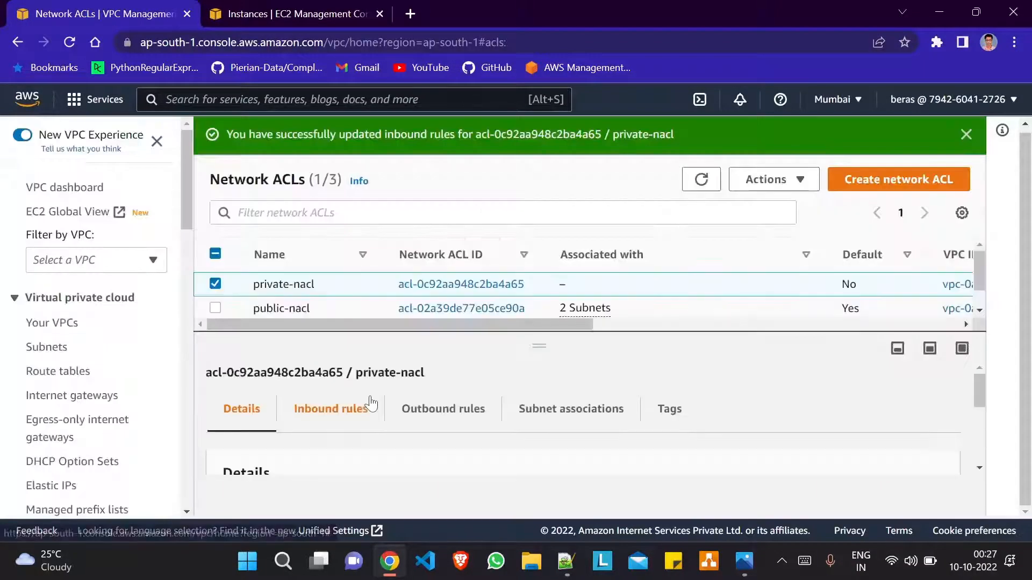
Step: Open private-nacl's outbound rules for editing and add a new rule numbered 100
click(443, 409)
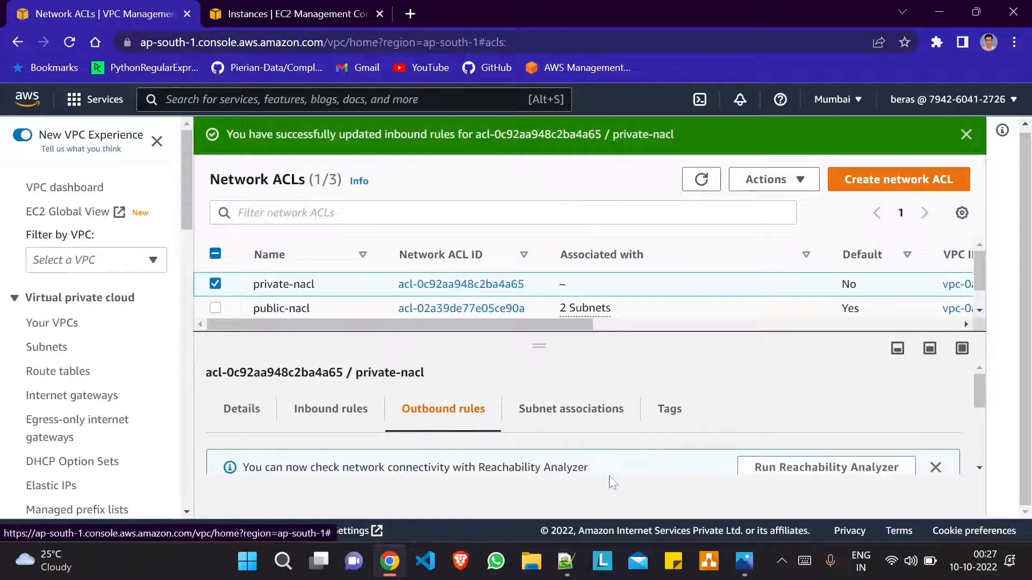
scroll(678, 430, down, 1)
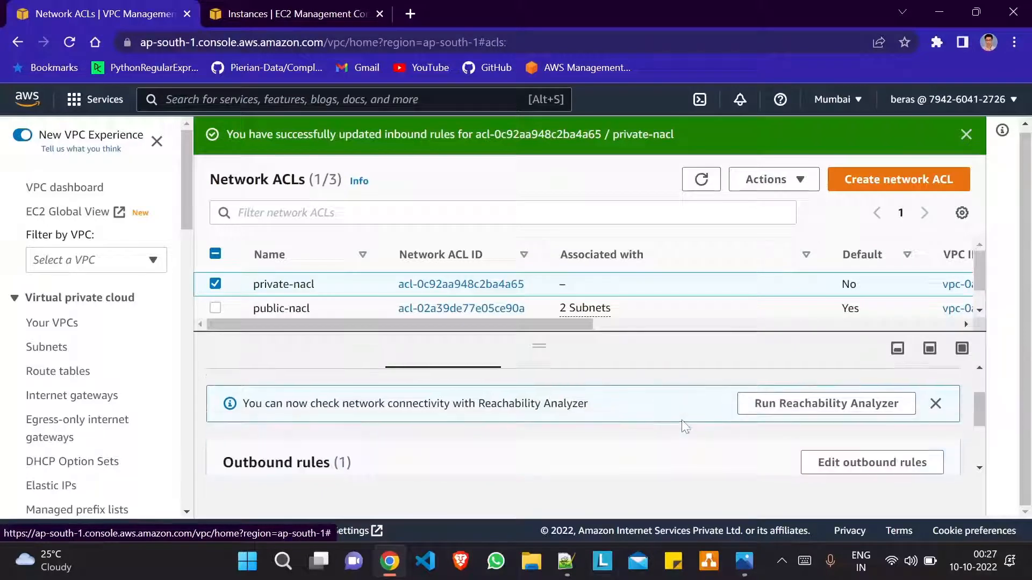
click(842, 463)
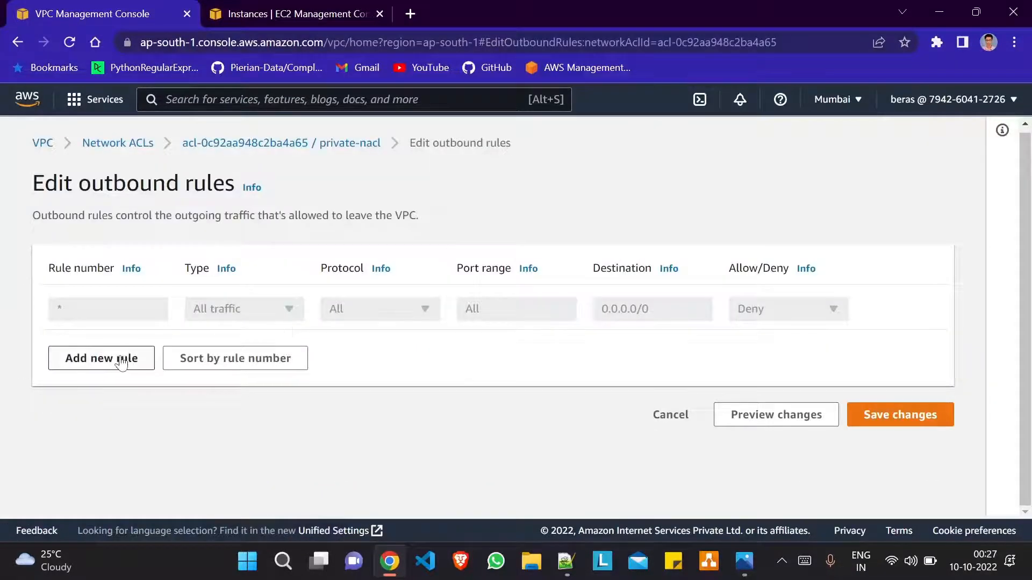
click(120, 358)
click(64, 312)
text(100)
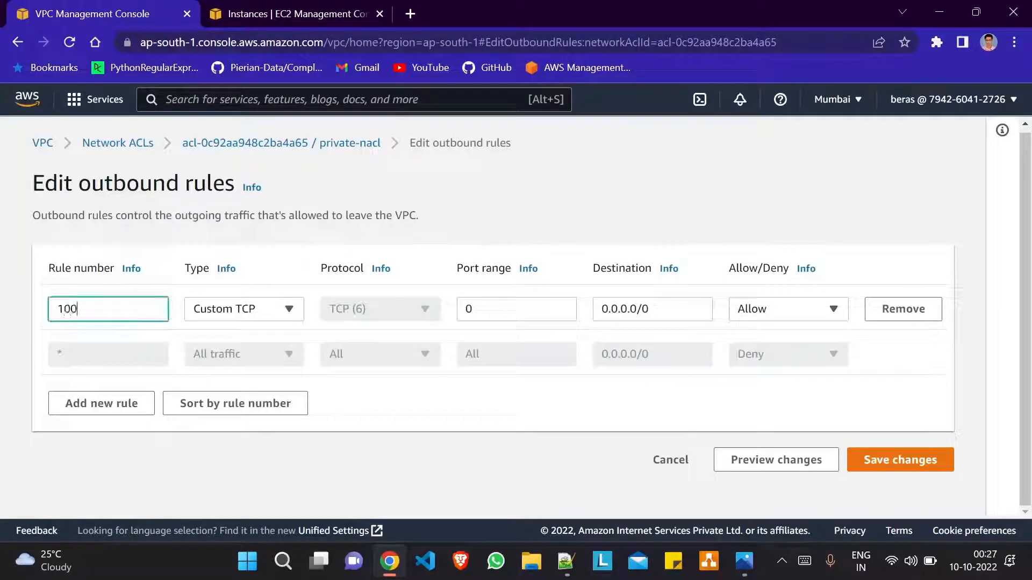
Step: Set the type of outbound rule 100 to All traffic, keeping 0.0.0.0/0 as its destination
click(227, 318)
click(219, 357)
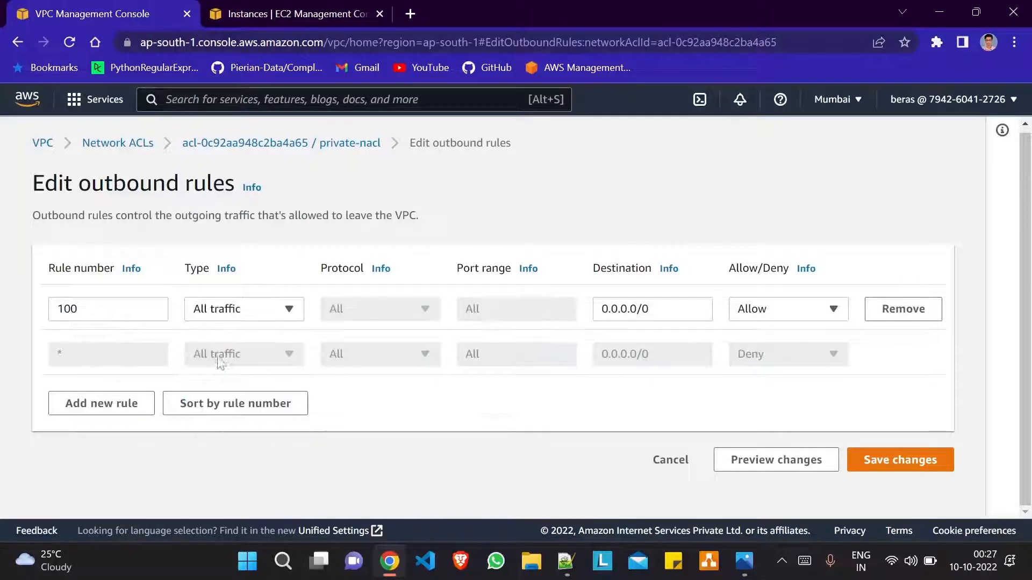
click(641, 309)
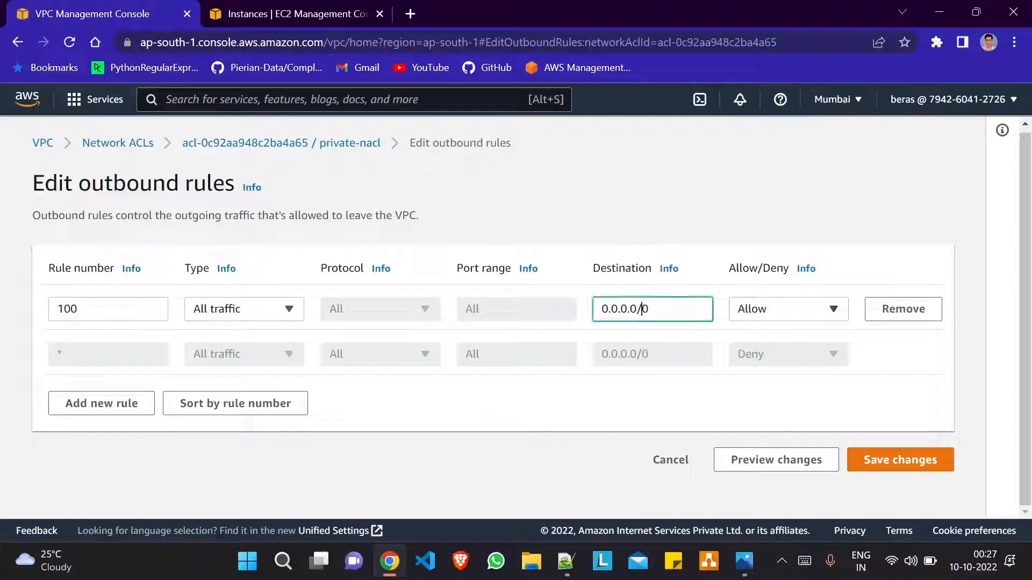
drag(649, 309, 628, 309)
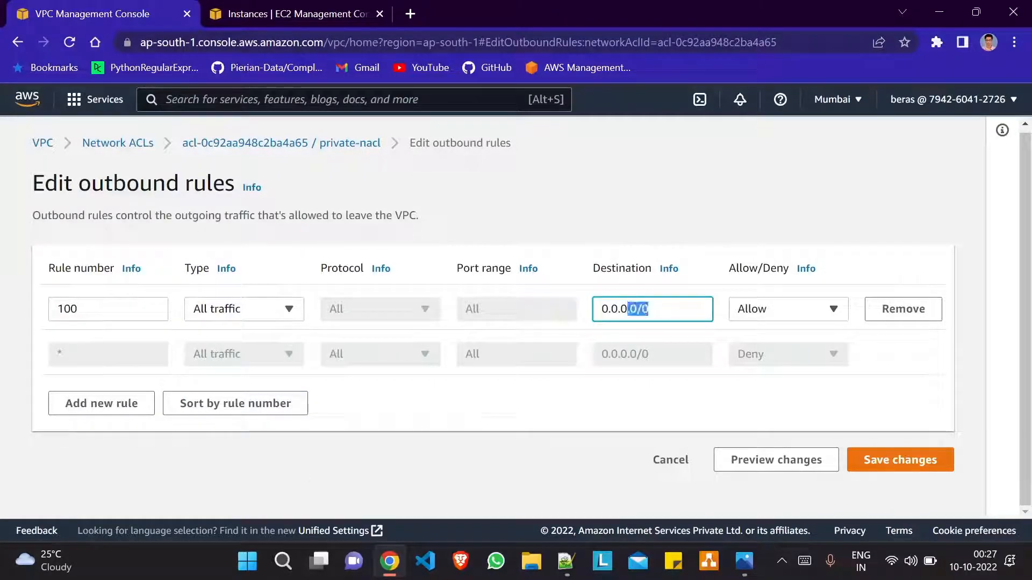
click(579, 199)
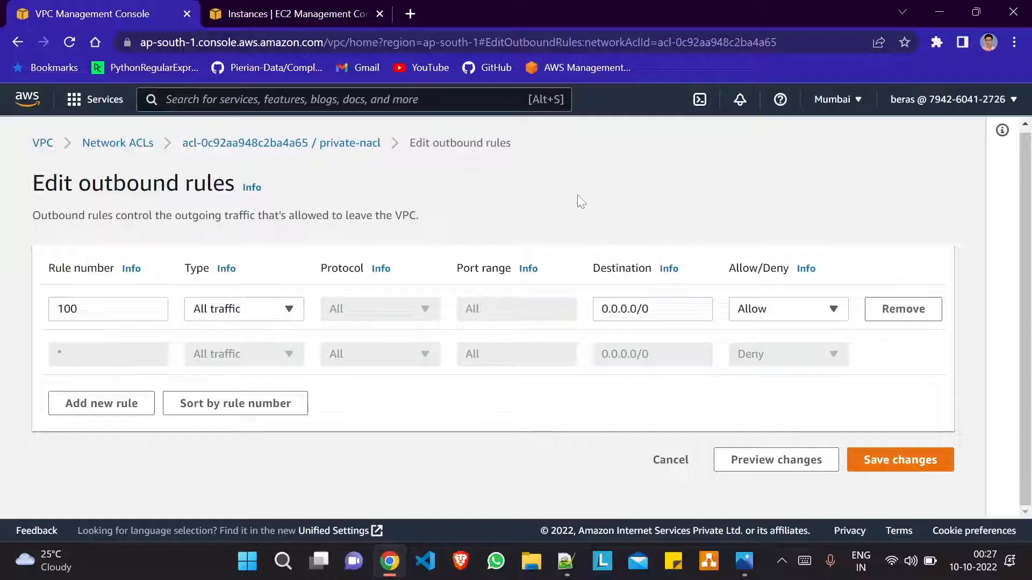
Step: Save private-nacl's outbound rule changes and associate private-subnet with this network ACL
click(898, 461)
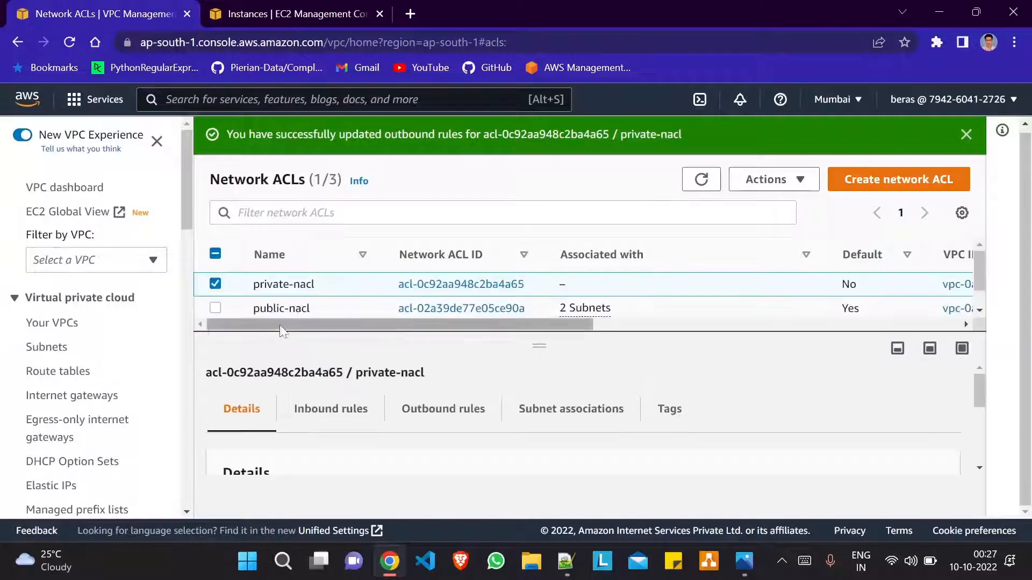
click(549, 433)
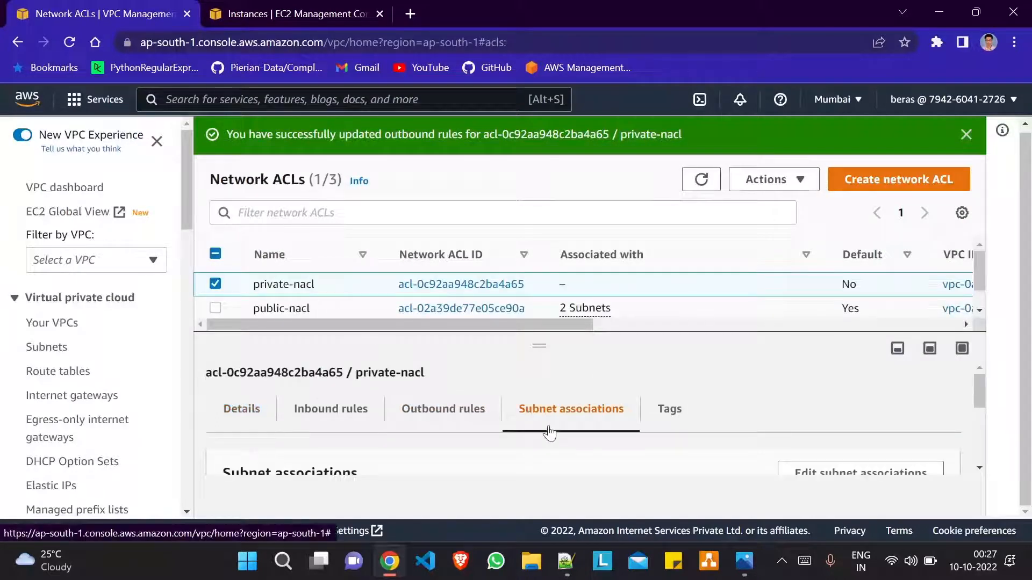
scroll(550, 433, down, 2)
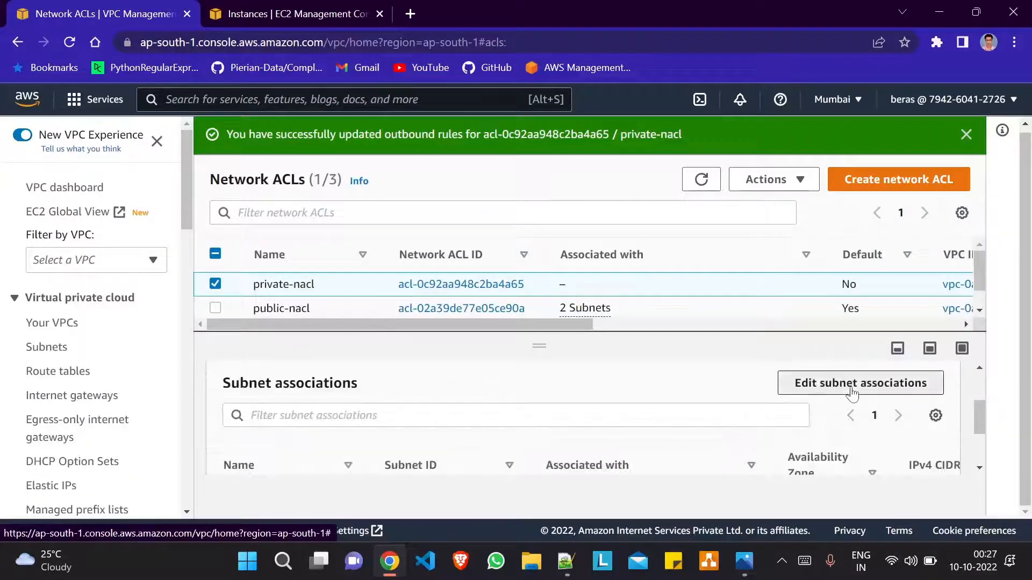
click(855, 393)
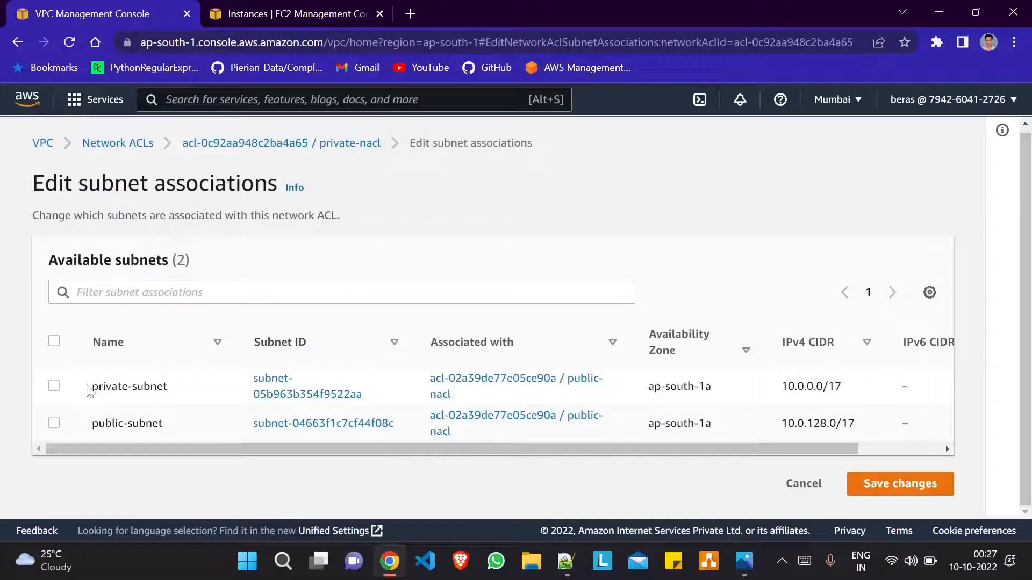
click(61, 392)
scroll(499, 431, down, 2)
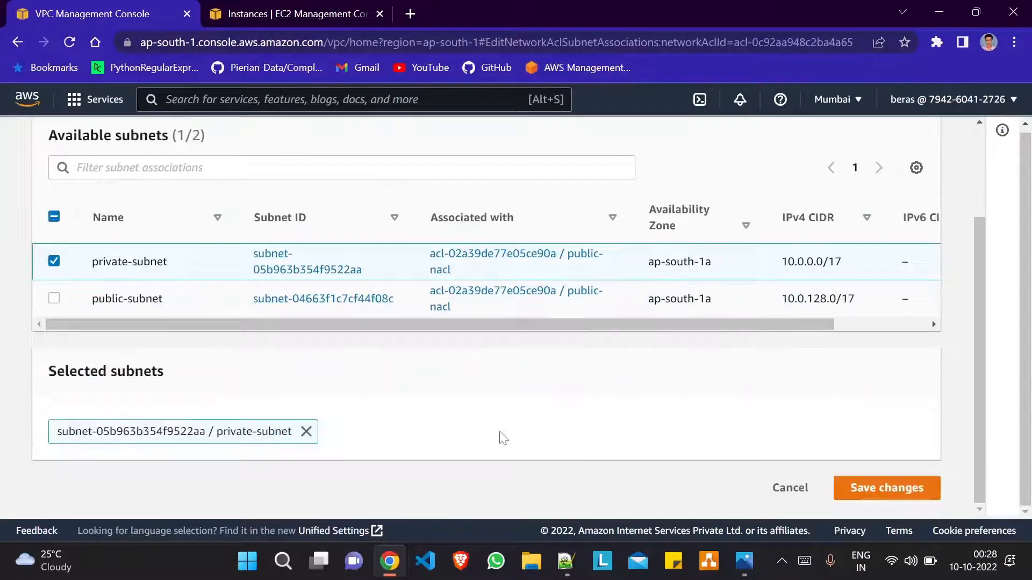
click(867, 488)
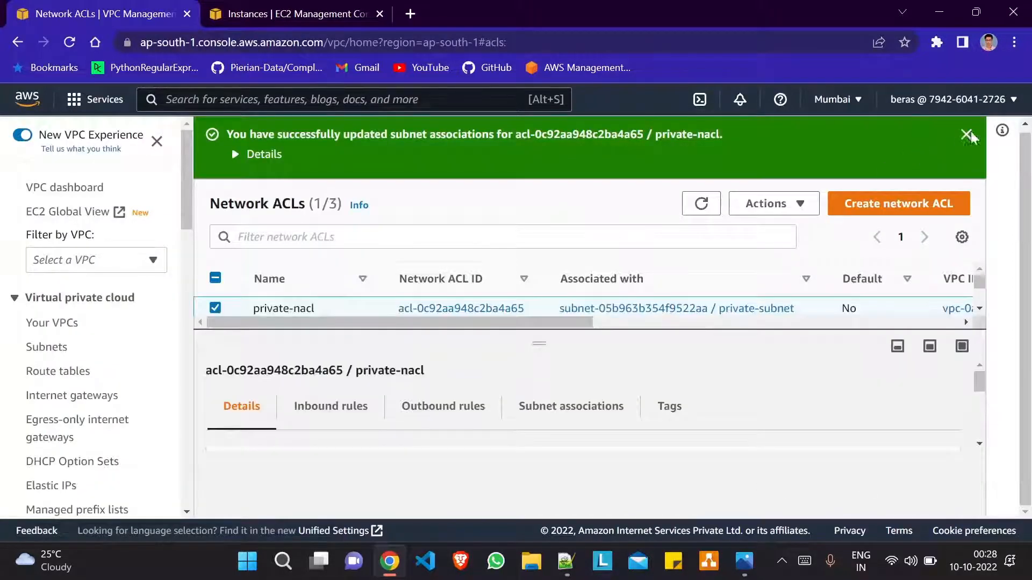
click(967, 135)
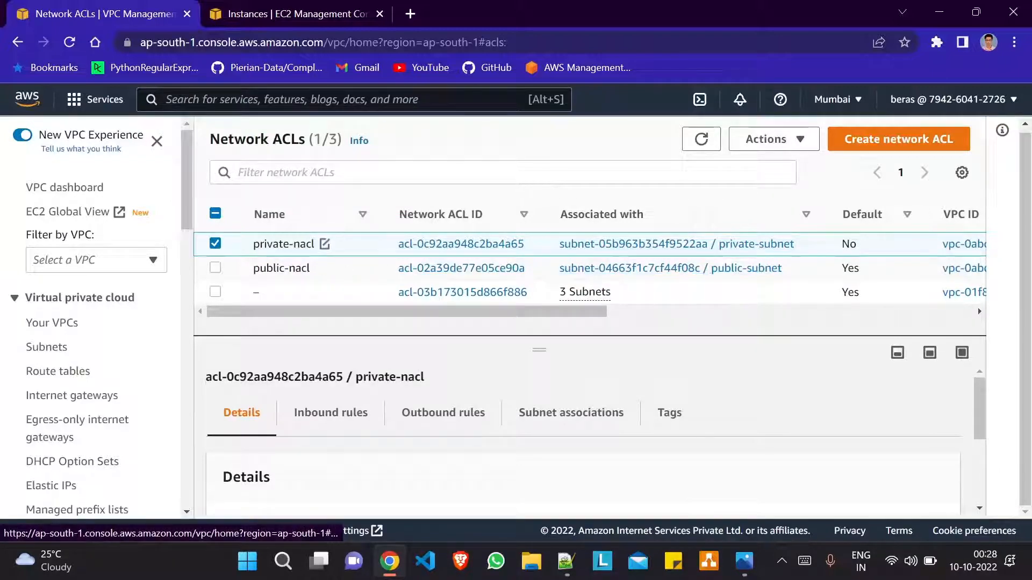
click(216, 246)
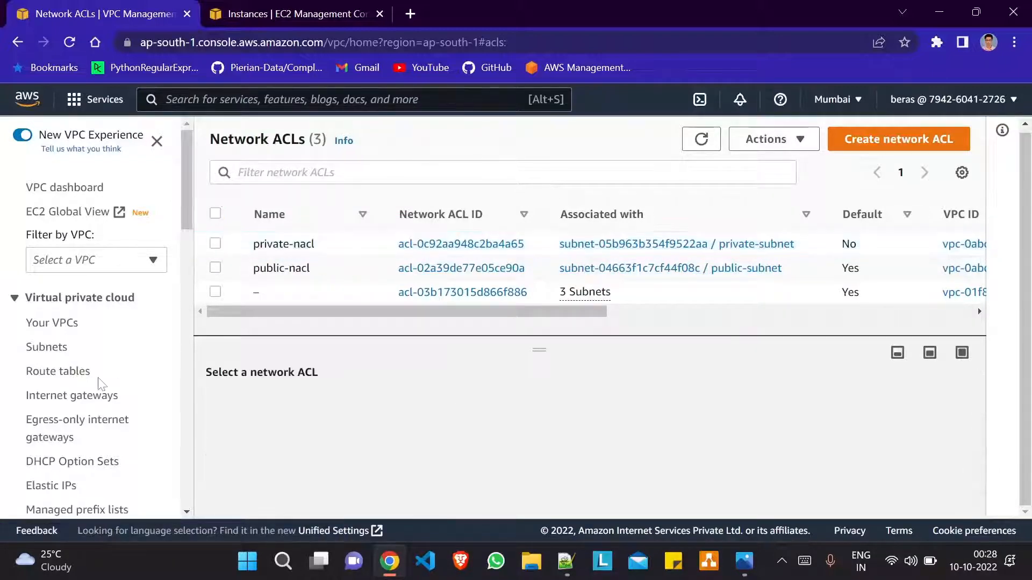
Step: Go to the VPC route tables, identify the one belonging to my-vpc, and select it
scroll(100, 384, down, 3)
scroll(100, 383, up, 2)
scroll(100, 383, up, 1)
click(48, 356)
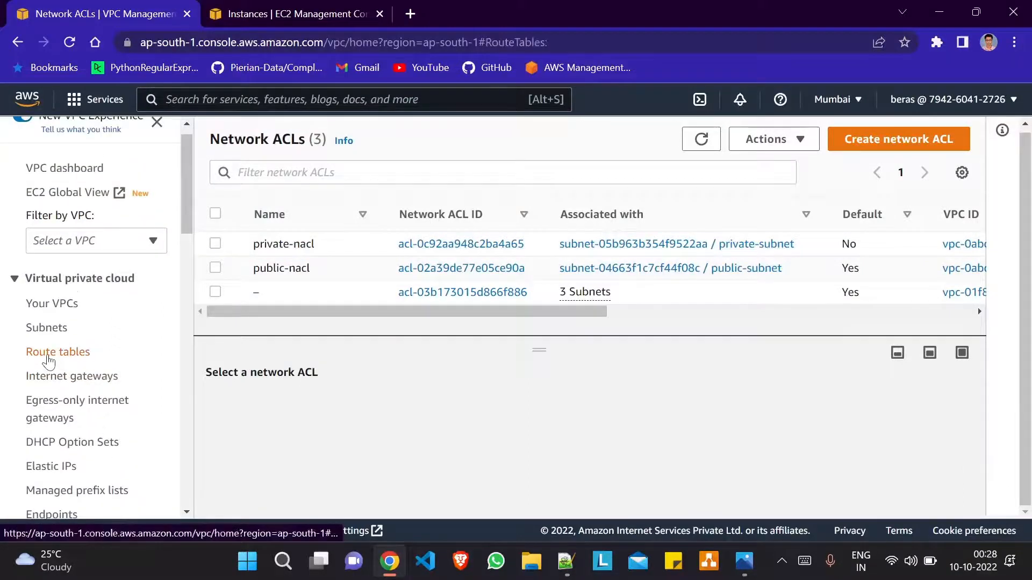
scroll(651, 243, right, 5)
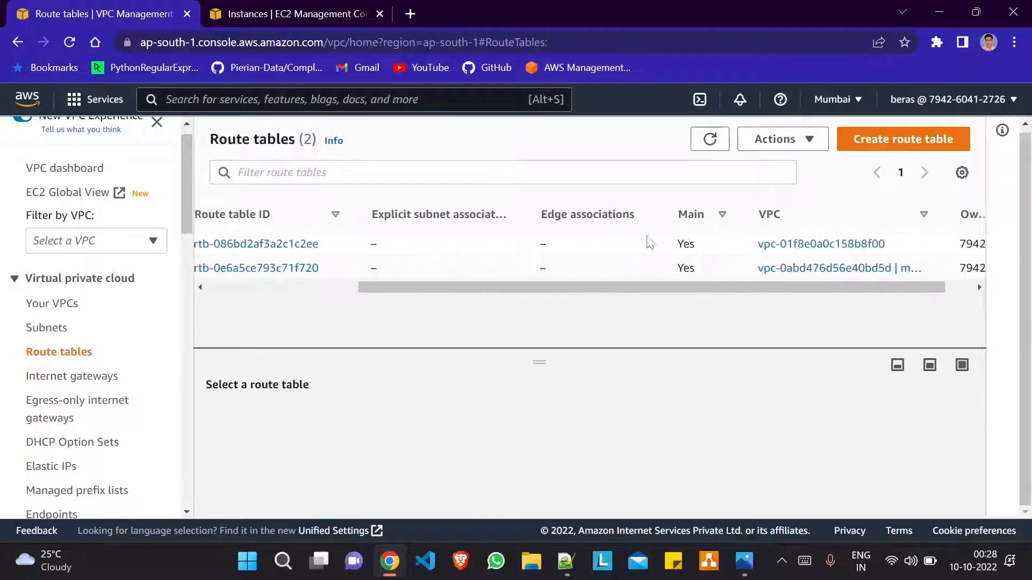
drag(906, 210, 970, 210)
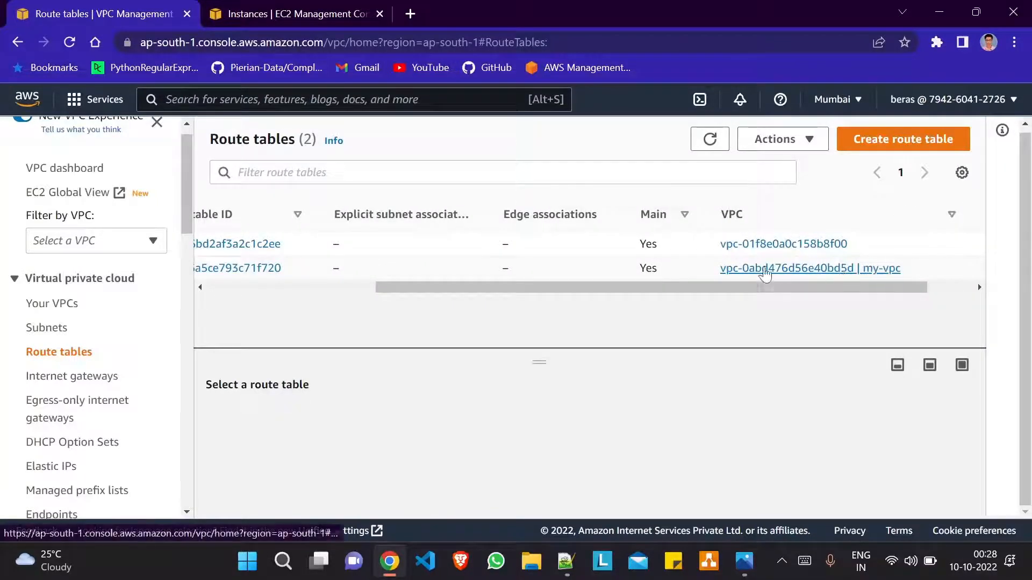
scroll(699, 272, left, 5)
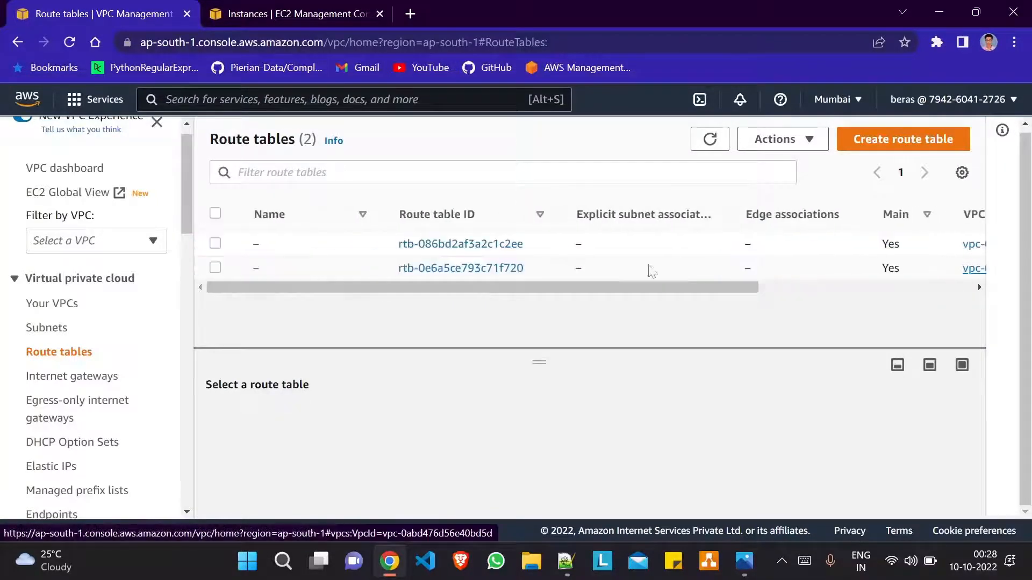
click(216, 271)
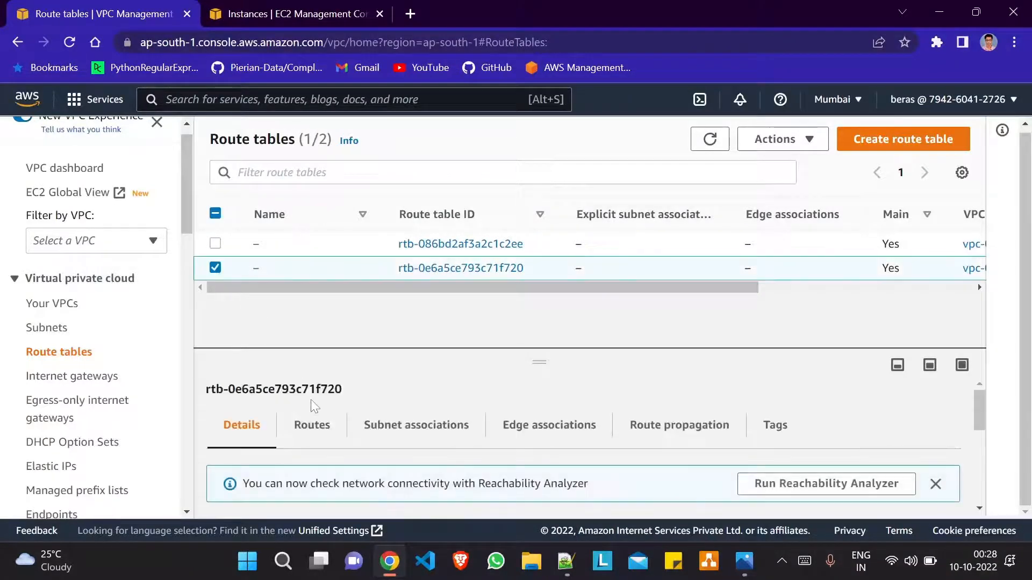
Step: Examine the destinations and targets of the routes in my-vpc's main route table
click(323, 437)
scroll(547, 408, down, 2)
scroll(547, 409, up, 2)
scroll(548, 409, down, 2)
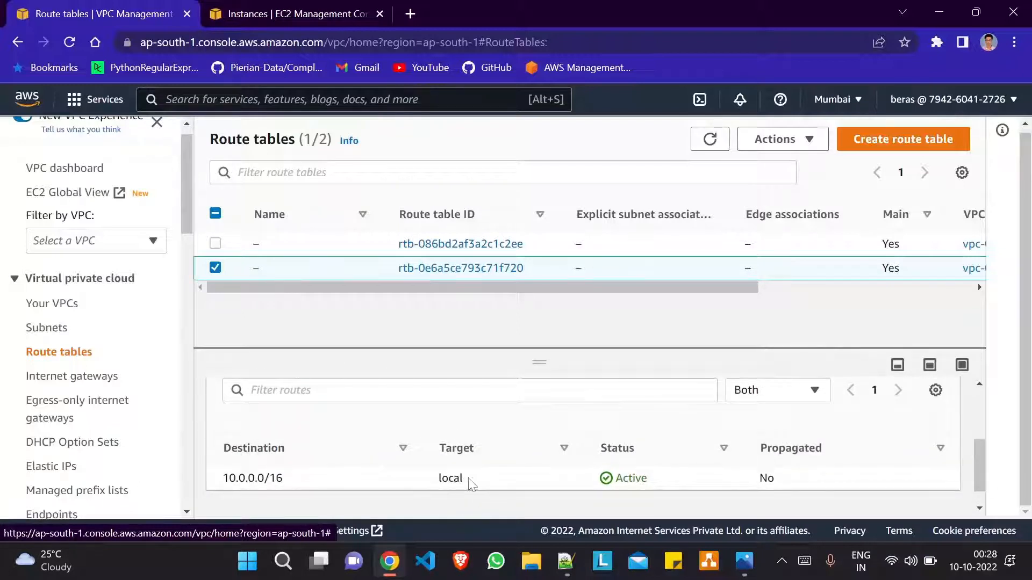
drag(284, 479, 222, 478)
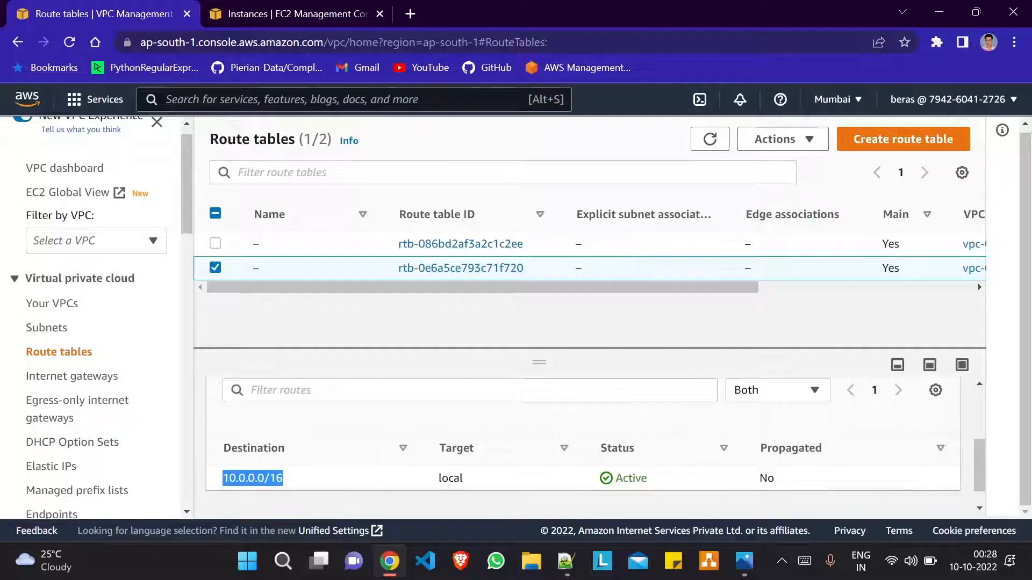
click(297, 487)
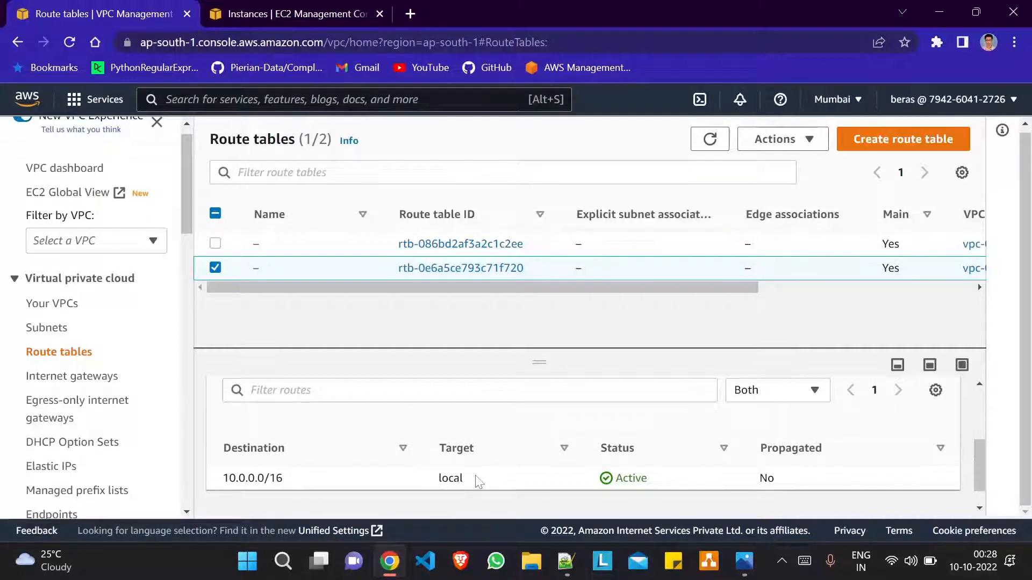
scroll(480, 482, up, 3)
scroll(480, 482, down, 3)
scroll(480, 482, up, 2)
scroll(480, 481, up, 1)
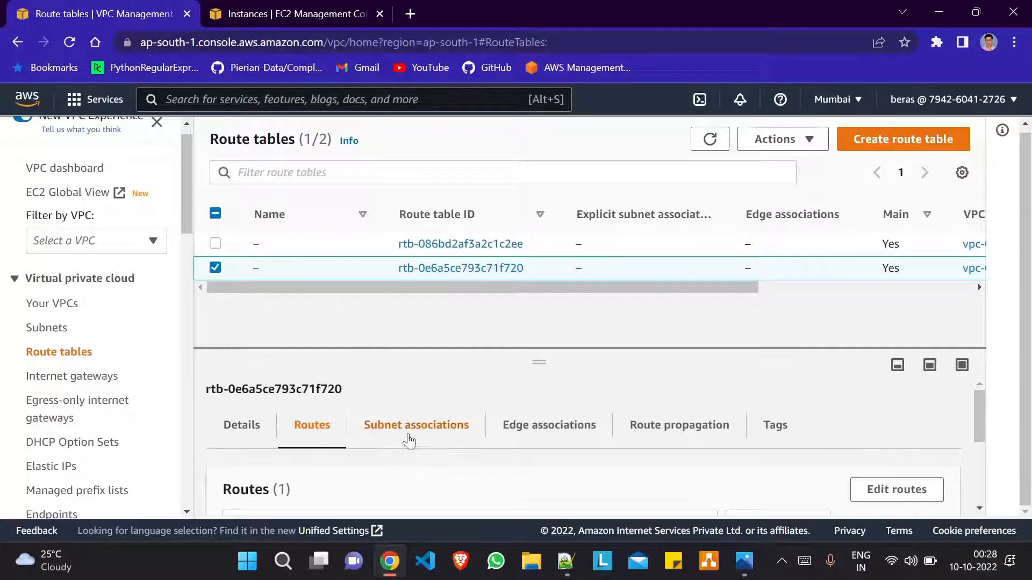
Step: Explicitly associate private-subnet with my-vpc's main route table and save the association
click(407, 438)
scroll(520, 470, down, 4)
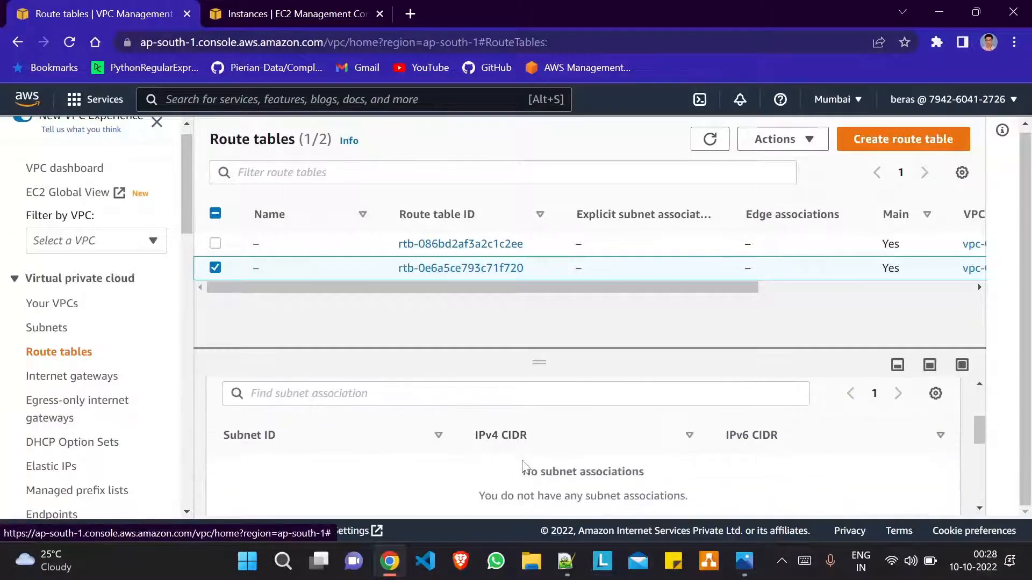
scroll(521, 466, down, 3)
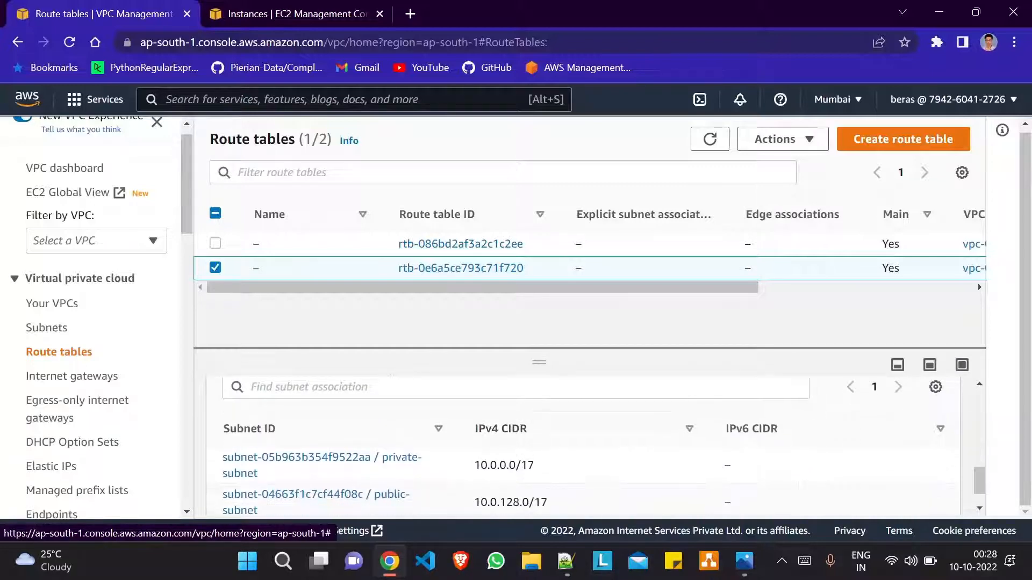
scroll(522, 463, up, 3)
scroll(522, 464, up, 2)
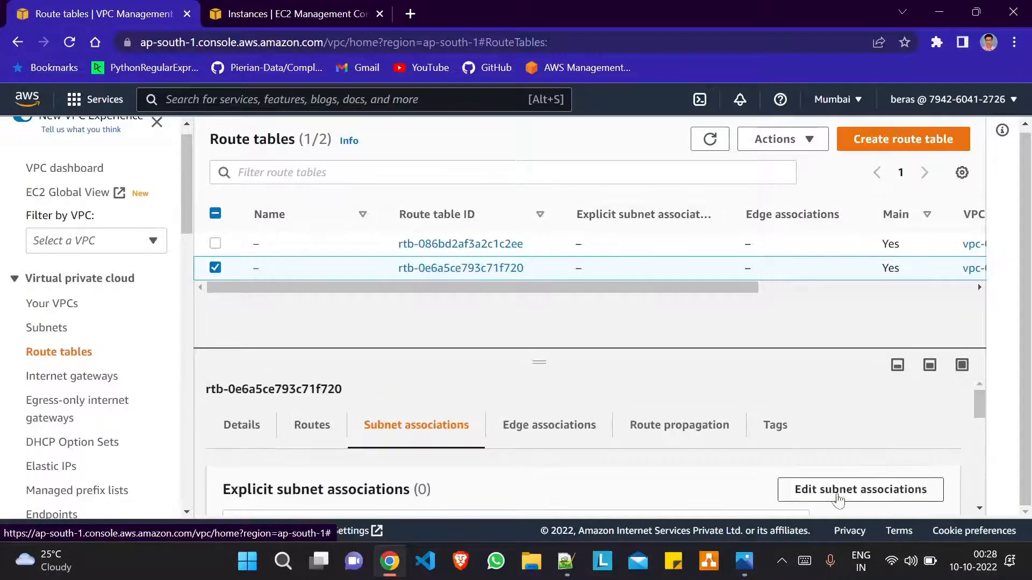
click(864, 499)
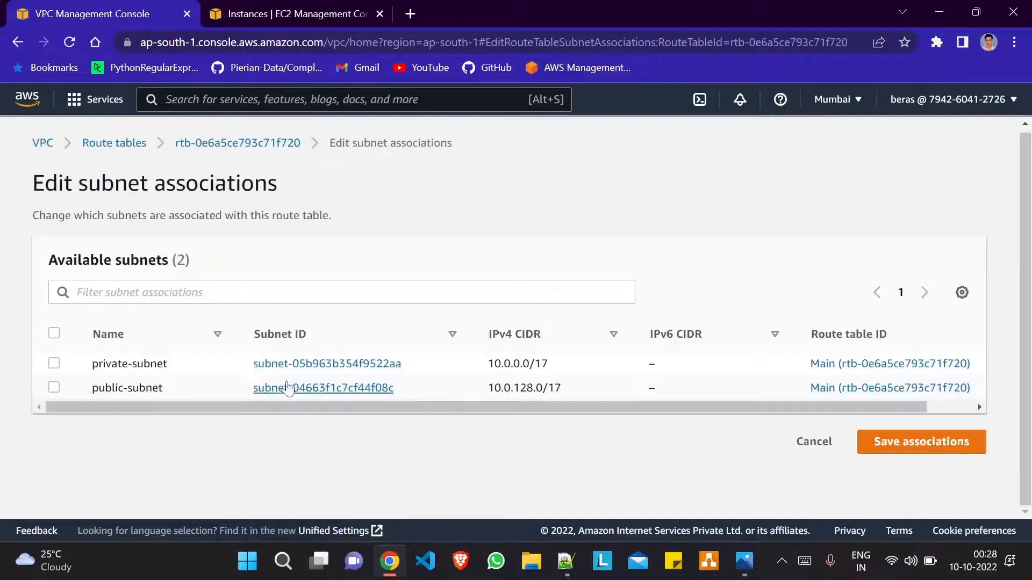
click(54, 364)
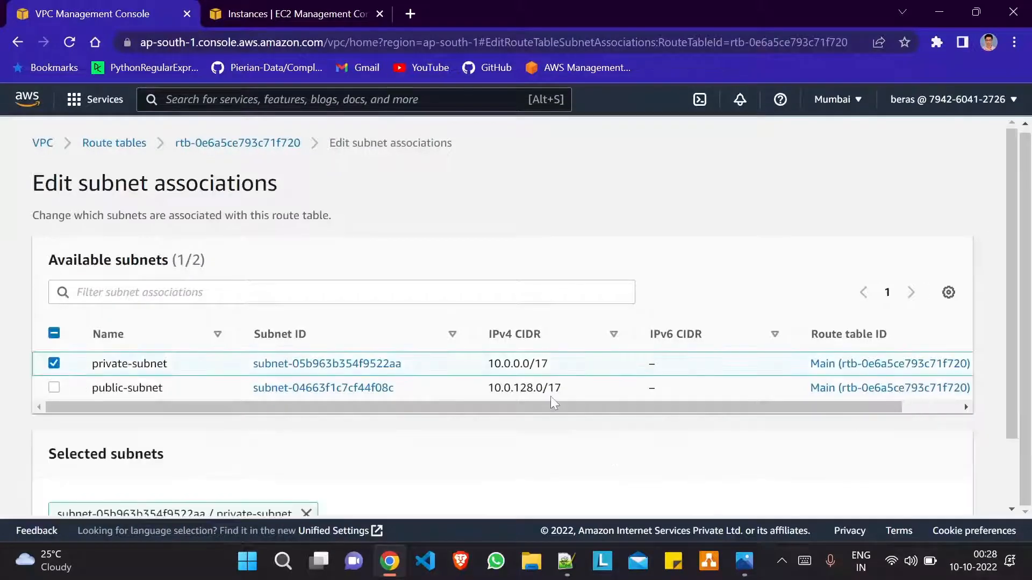
scroll(697, 460, down, 2)
click(925, 489)
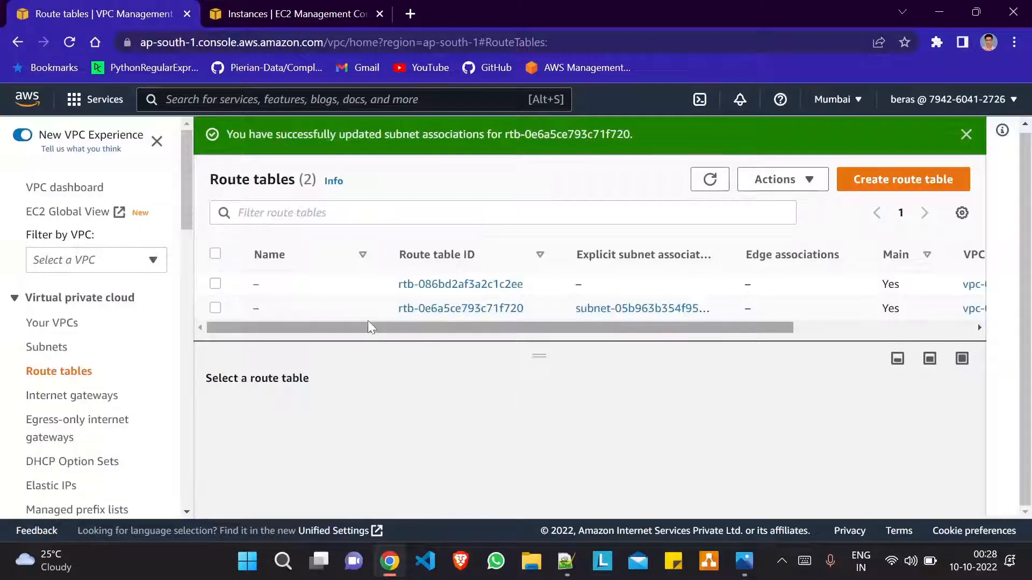
Step: Name my-vpc's main route table private-route
click(269, 309)
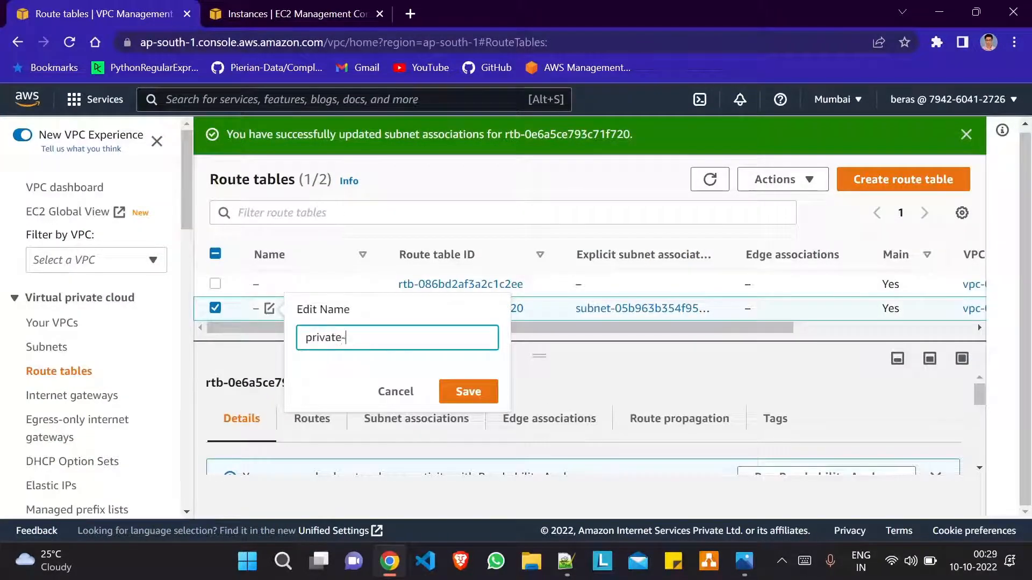
text(private-route)
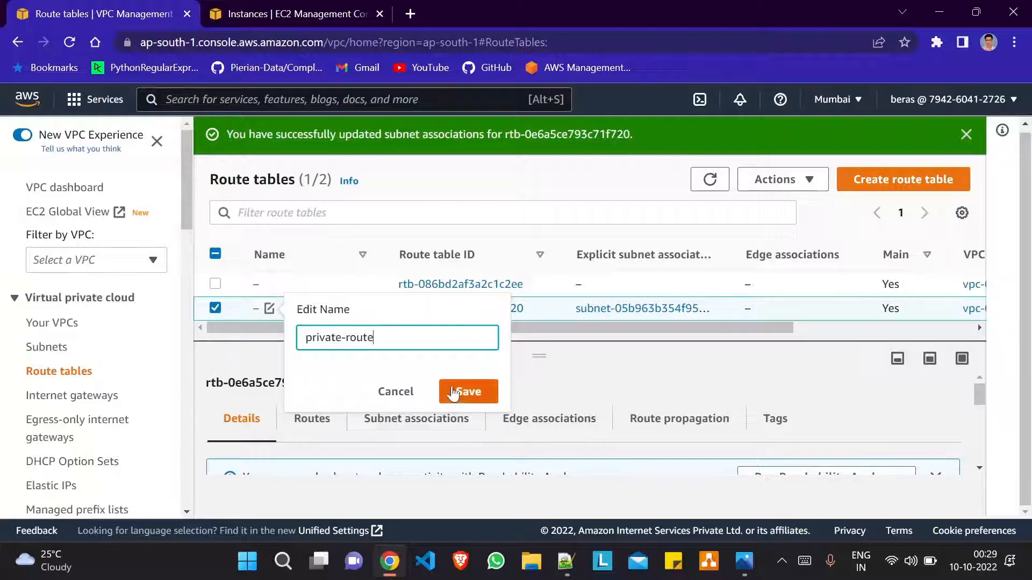
click(468, 392)
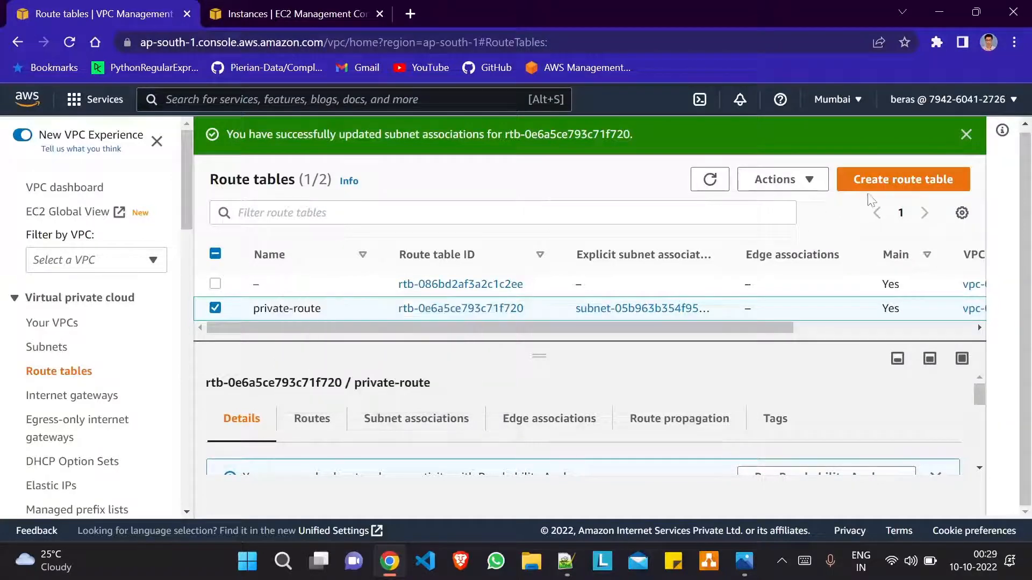
Step: Create a route table named public-route in my-vpc
click(898, 182)
text(public-route)
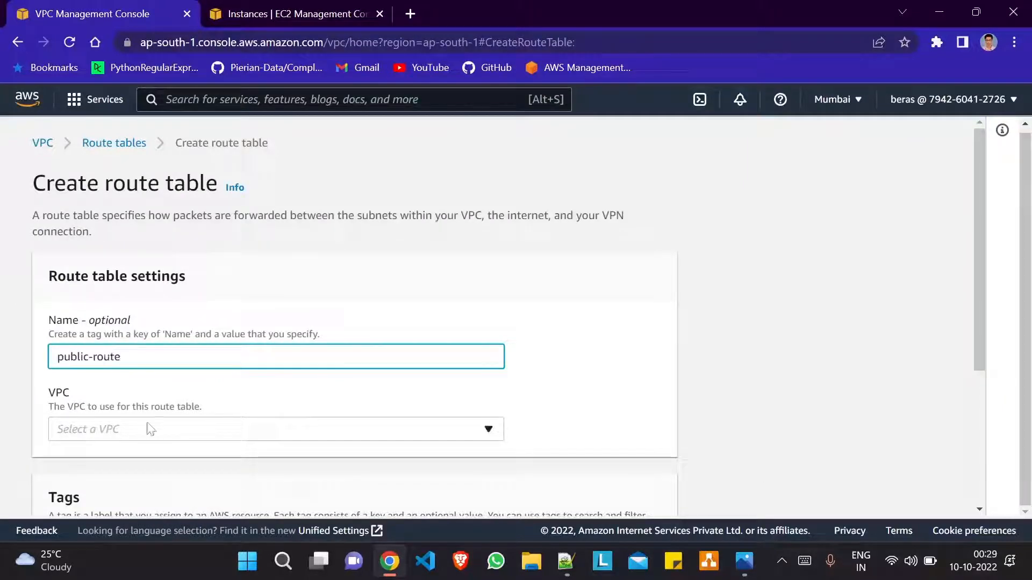
click(151, 430)
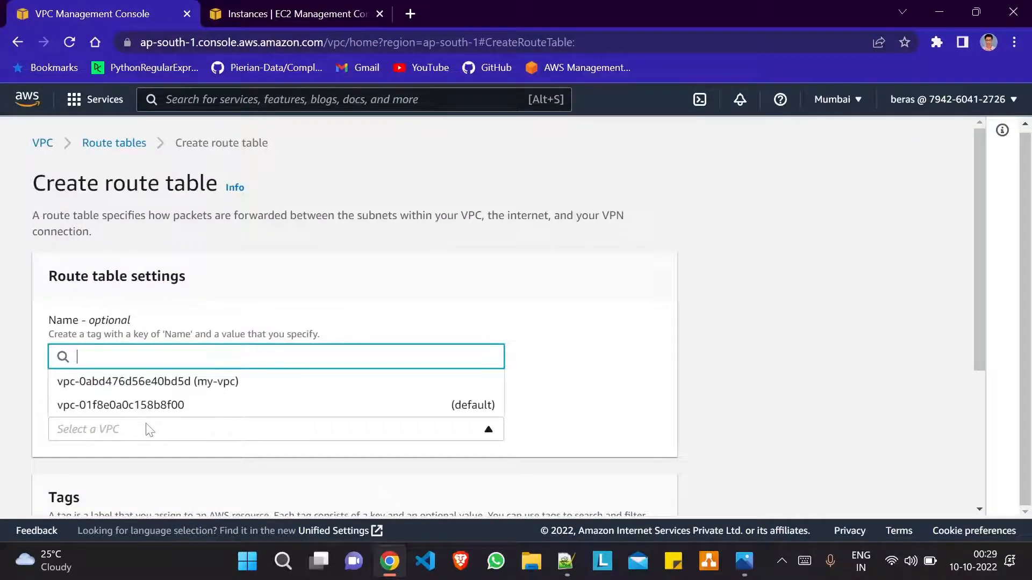
click(237, 379)
scroll(241, 396, down, 4)
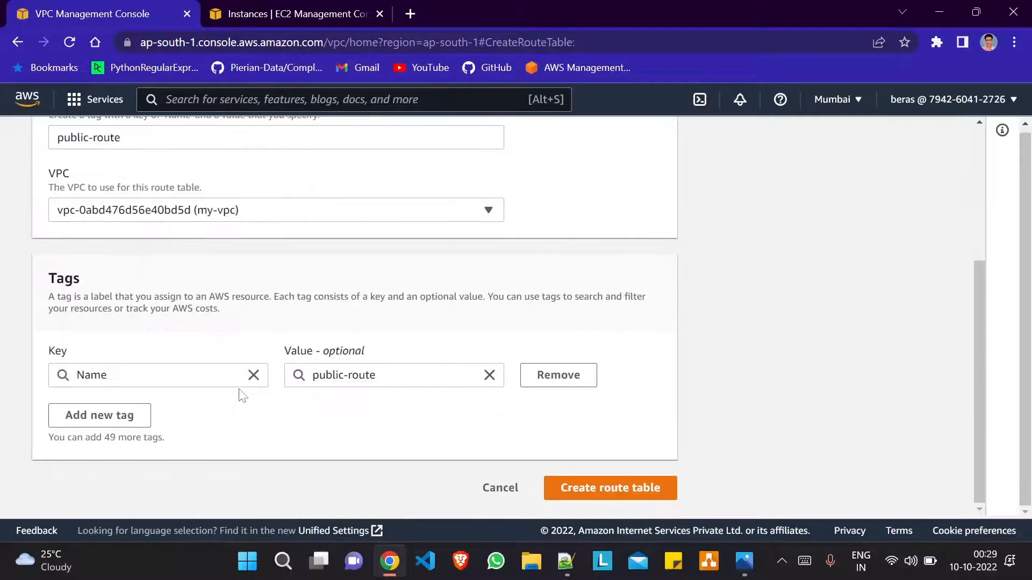
click(591, 499)
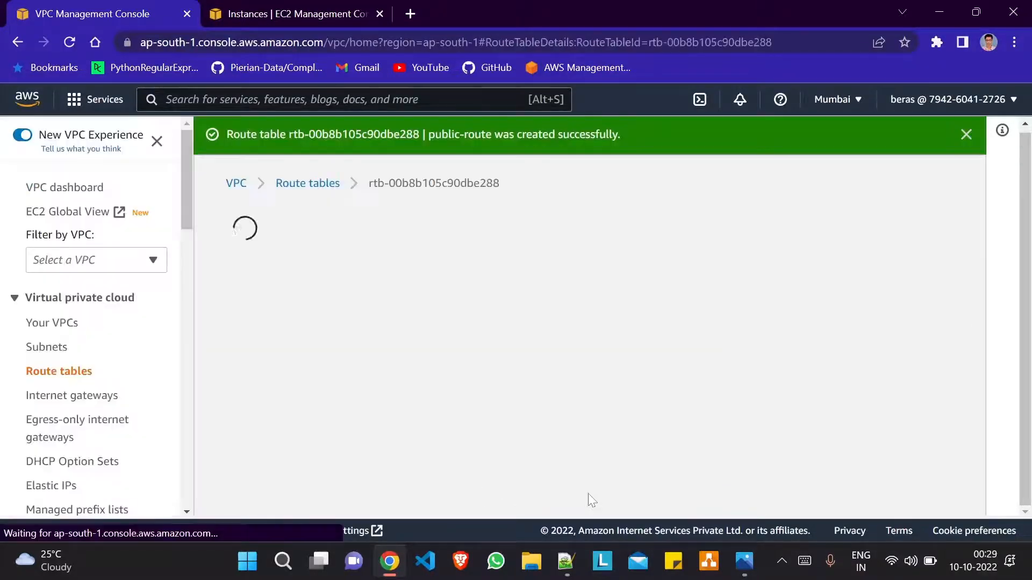
Step: Start a new route in the public-route table with destination 0.0.0.0/0
click(308, 183)
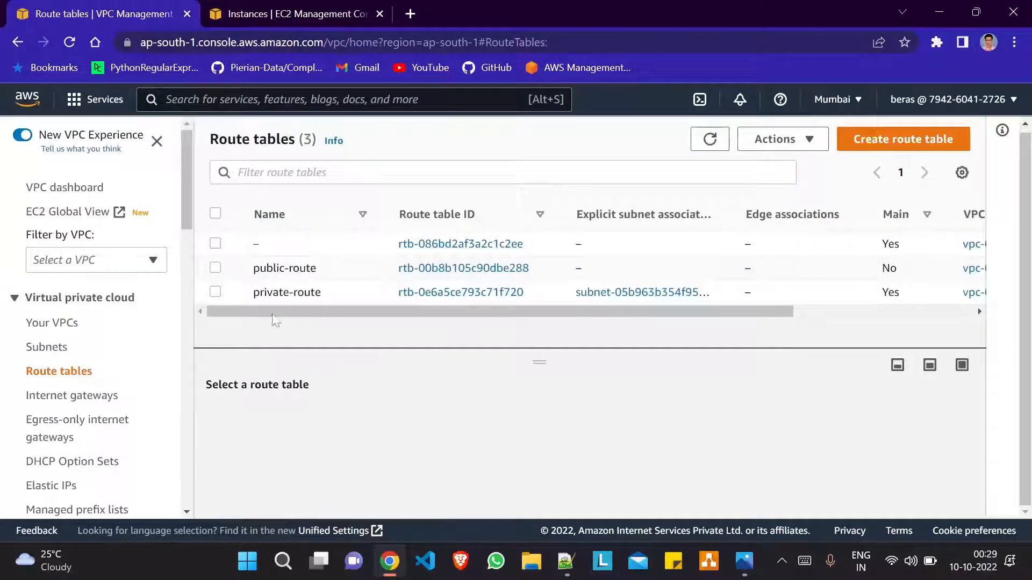
click(215, 268)
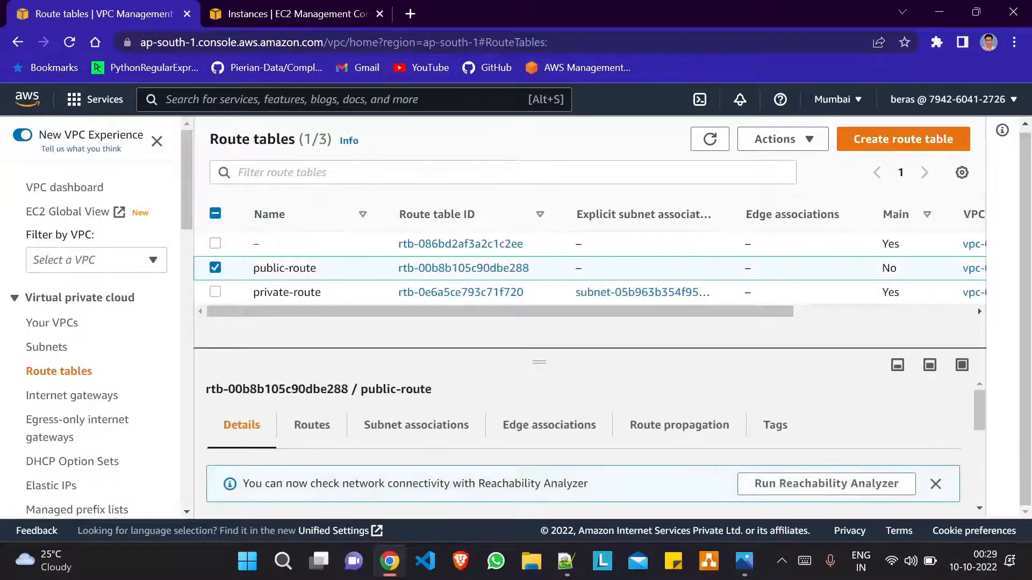
click(313, 430)
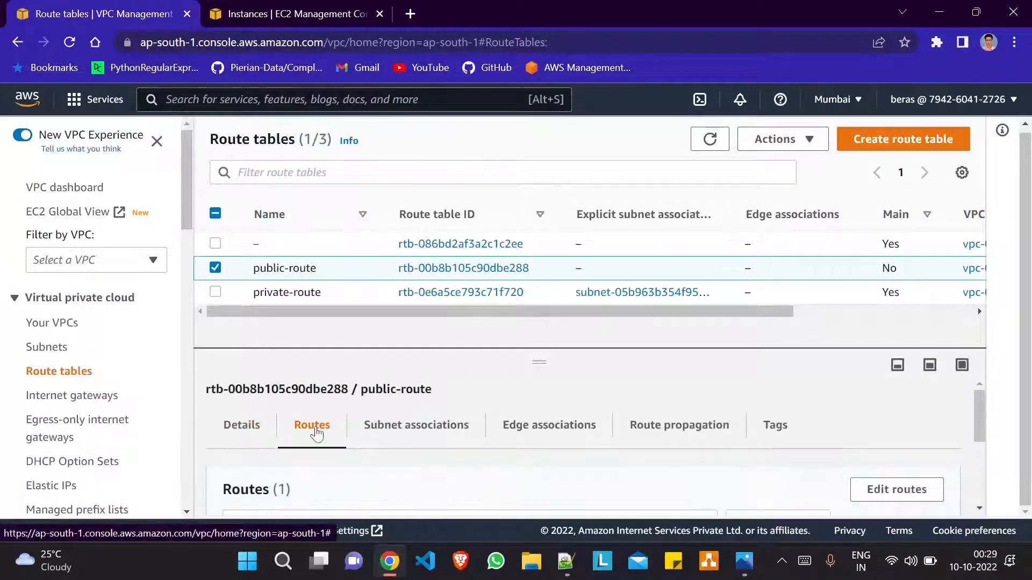
click(880, 490)
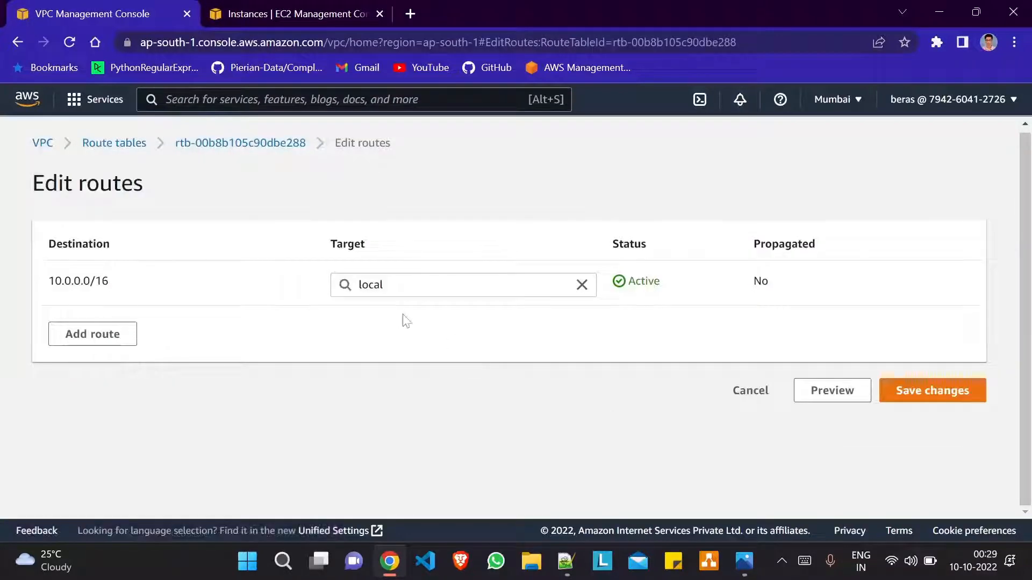
click(93, 334)
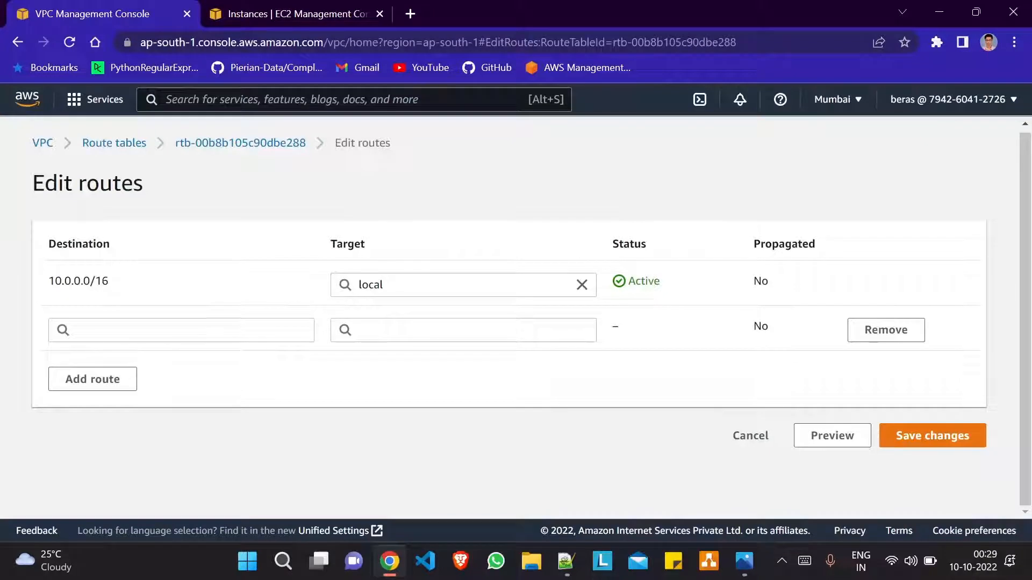
click(92, 330)
click(120, 167)
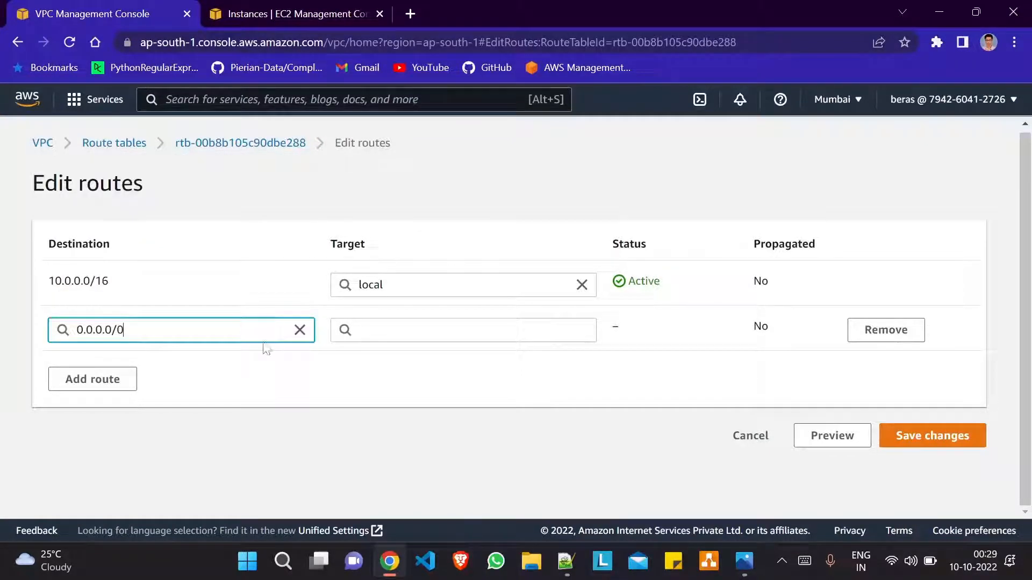
Step: Target the new 0.0.0.0/0 route at the internet gateway my-igw and save the route changes
click(419, 330)
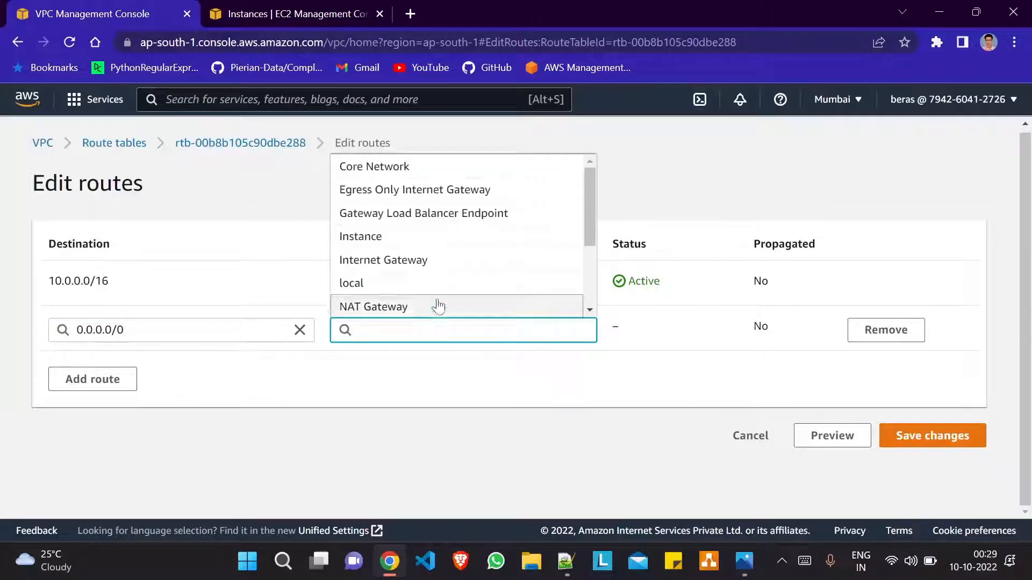
click(398, 260)
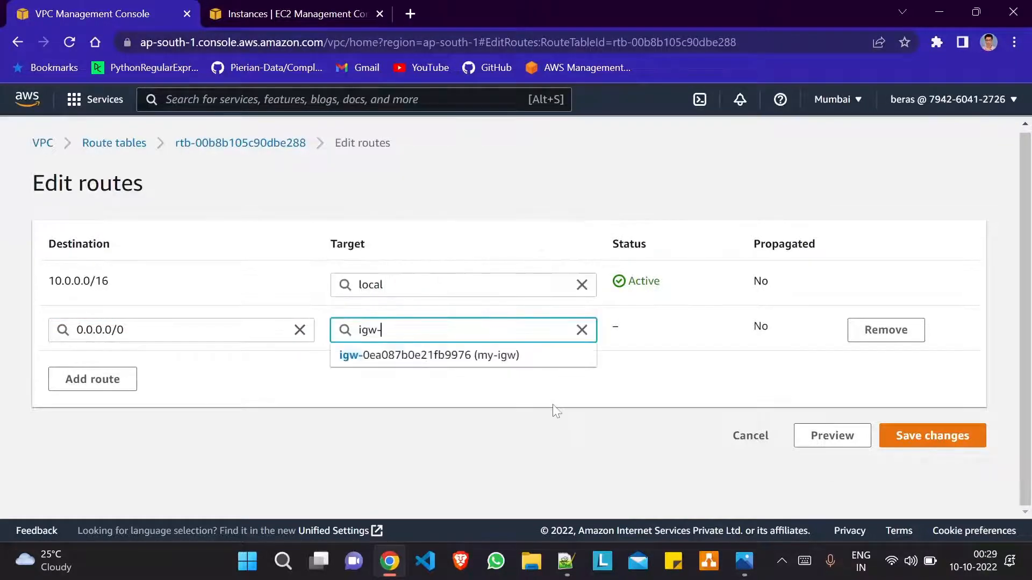
click(533, 356)
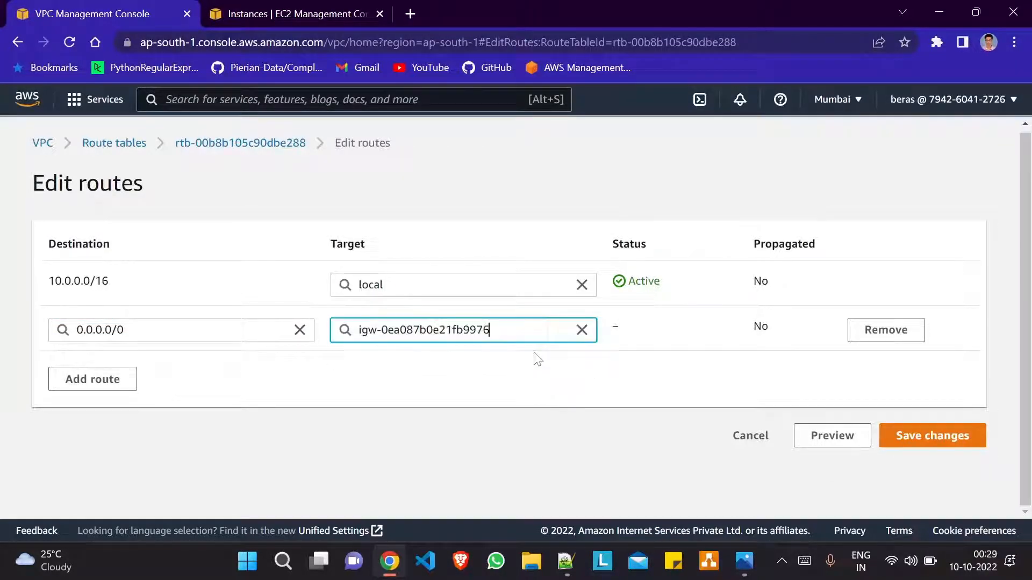
right_click(483, 382)
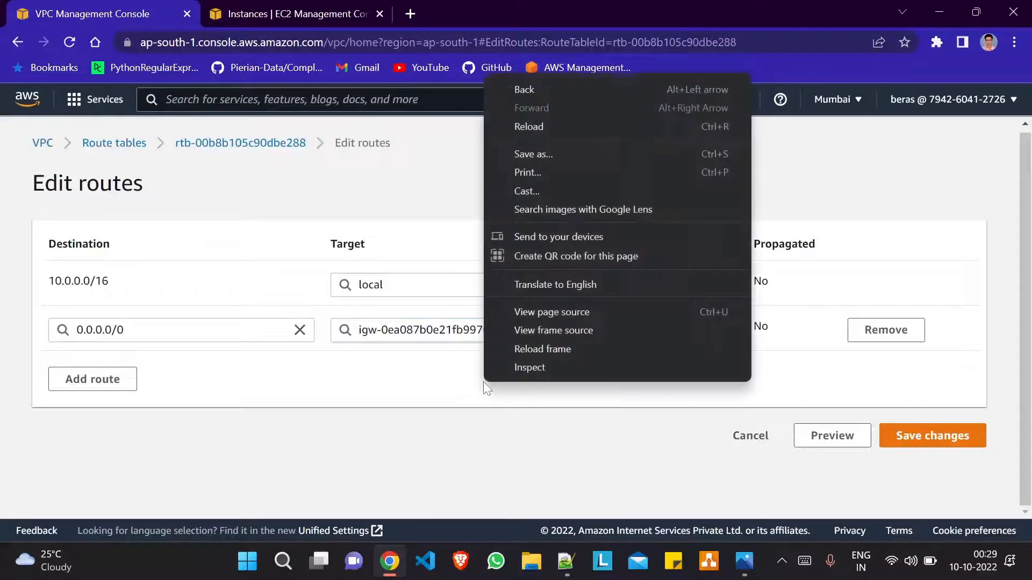
click(432, 390)
click(920, 436)
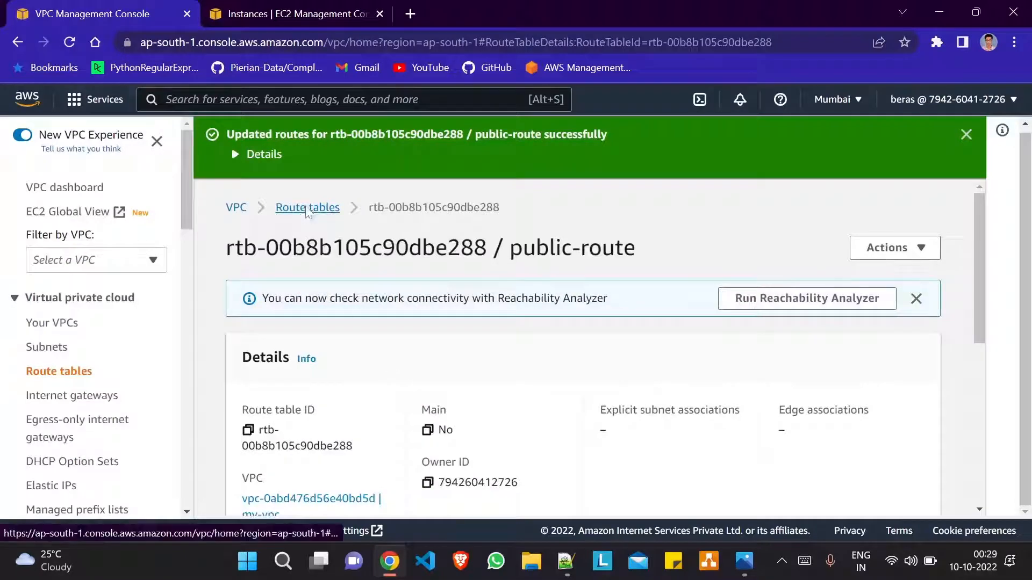
Step: Explicitly associate public-subnet with the public-route table, save the association and dismiss the notification
click(306, 209)
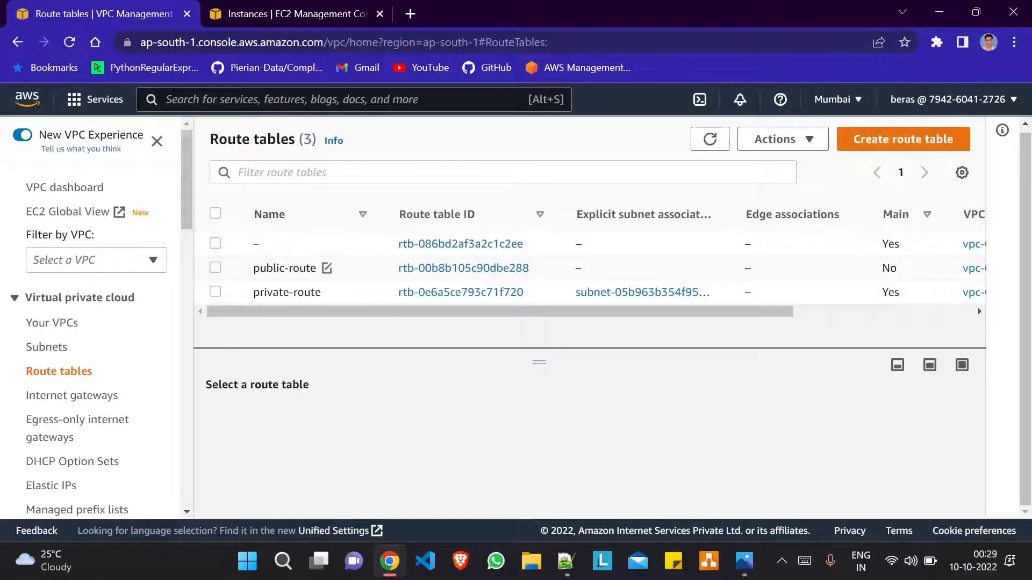
click(216, 268)
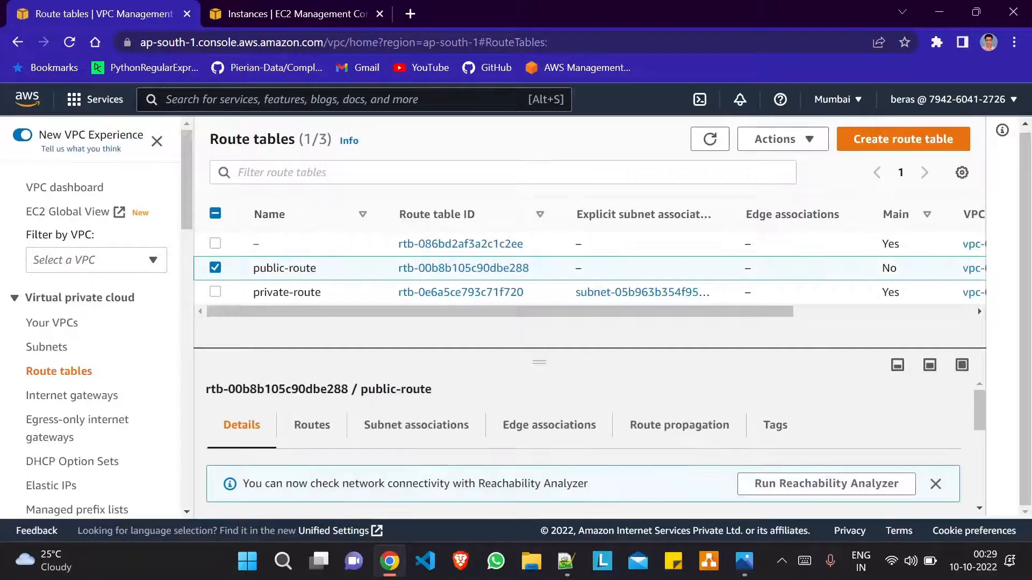
click(436, 426)
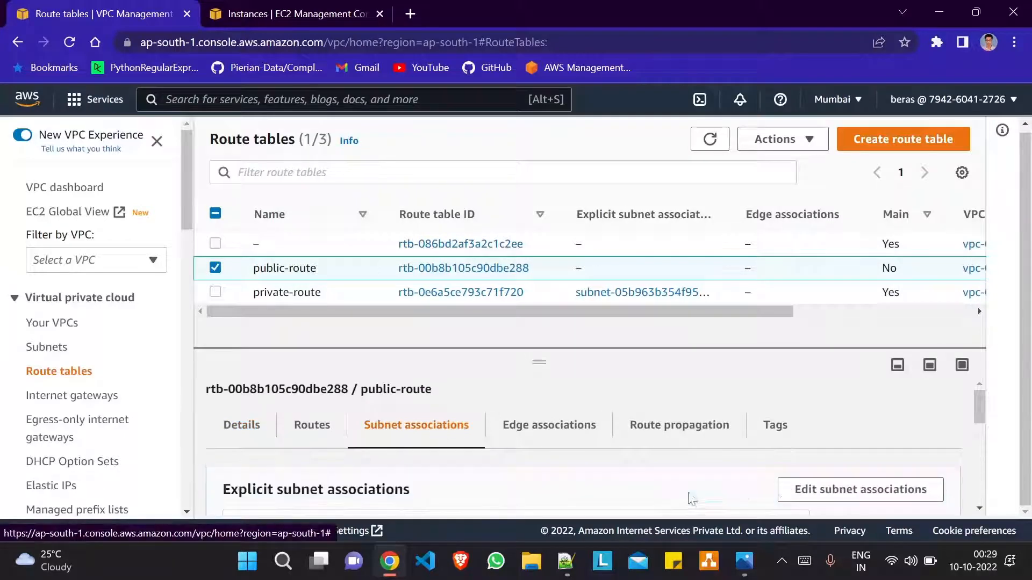
click(855, 489)
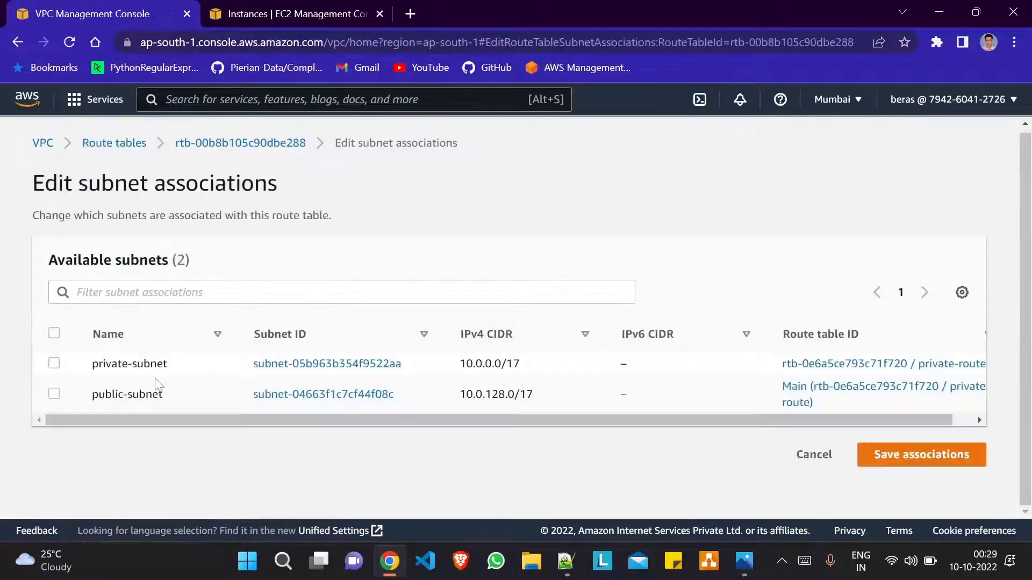
click(54, 396)
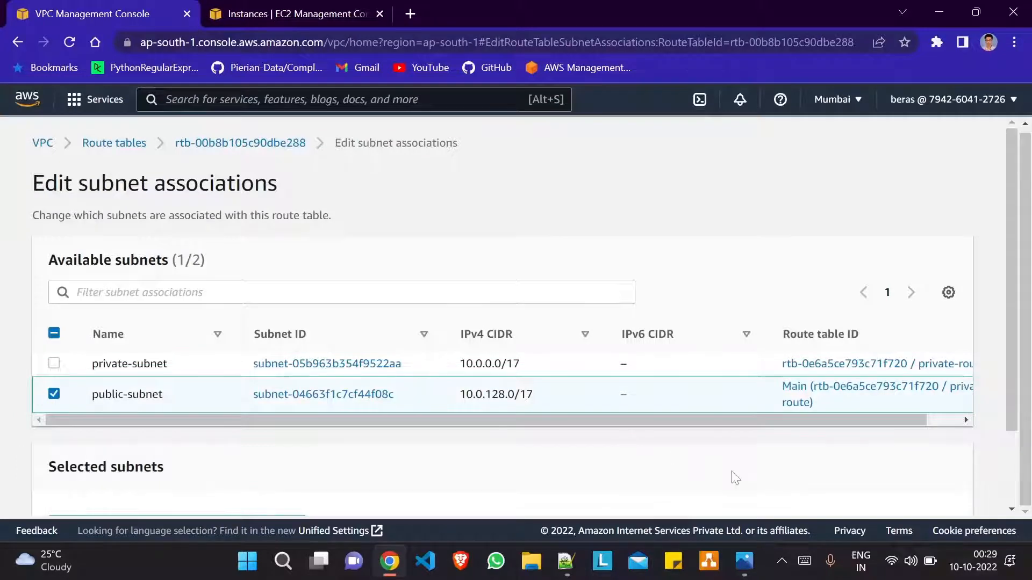
scroll(774, 481, down, 2)
click(870, 490)
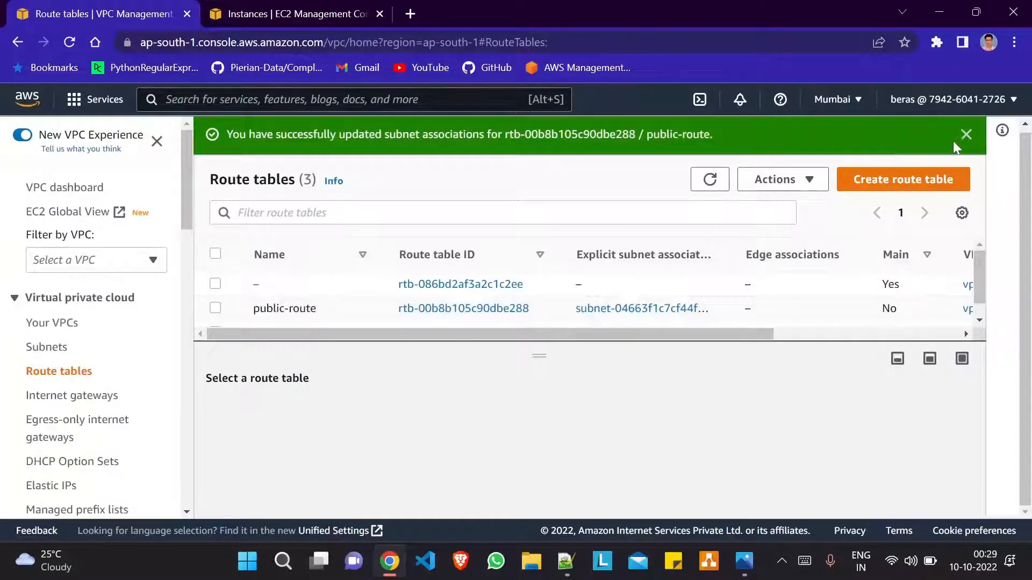
click(966, 135)
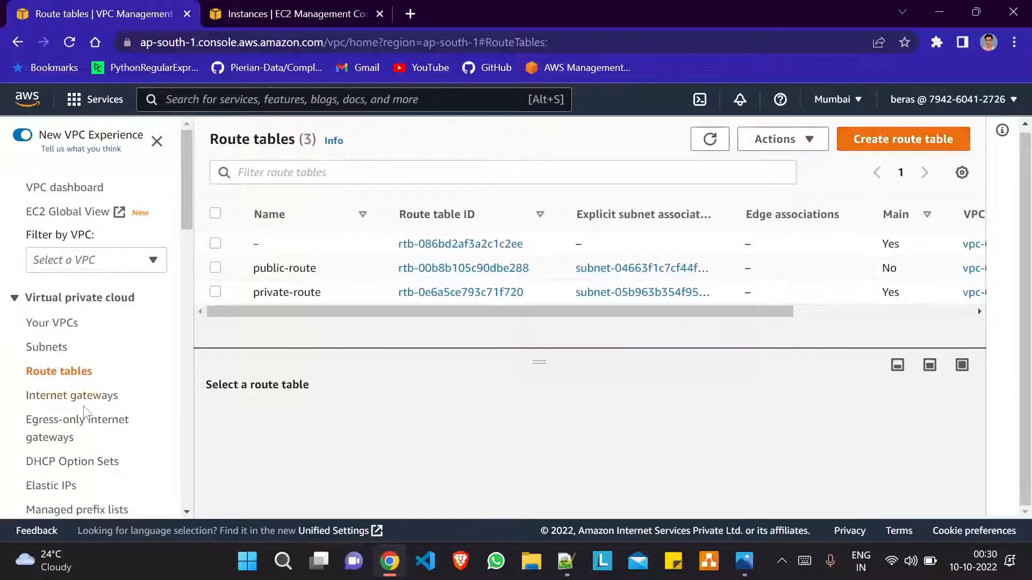
Step: Start a new security group named private-sg, described as "this is private sg", and assign it to my-vpc
scroll(86, 413, down, 5)
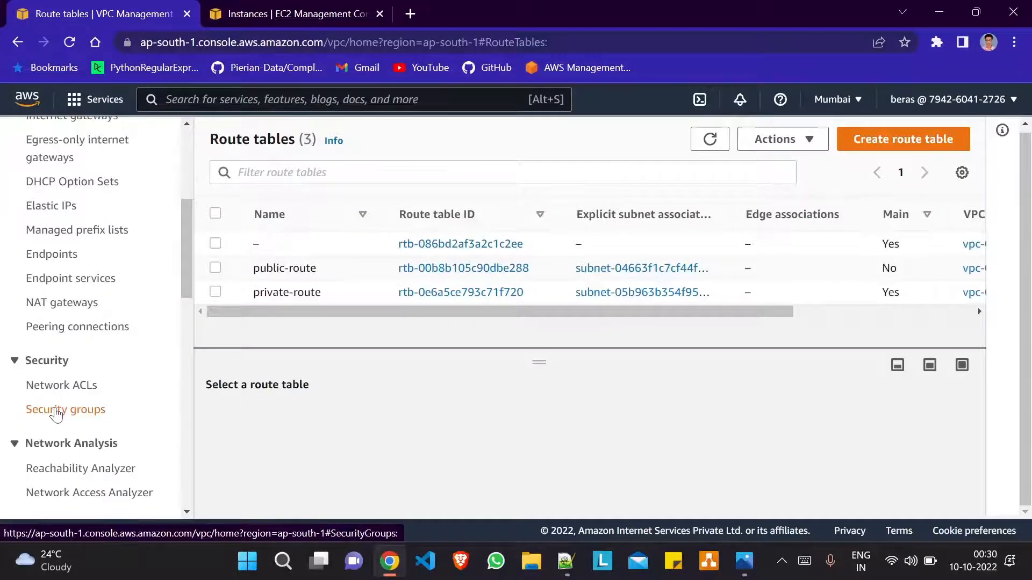
click(57, 410)
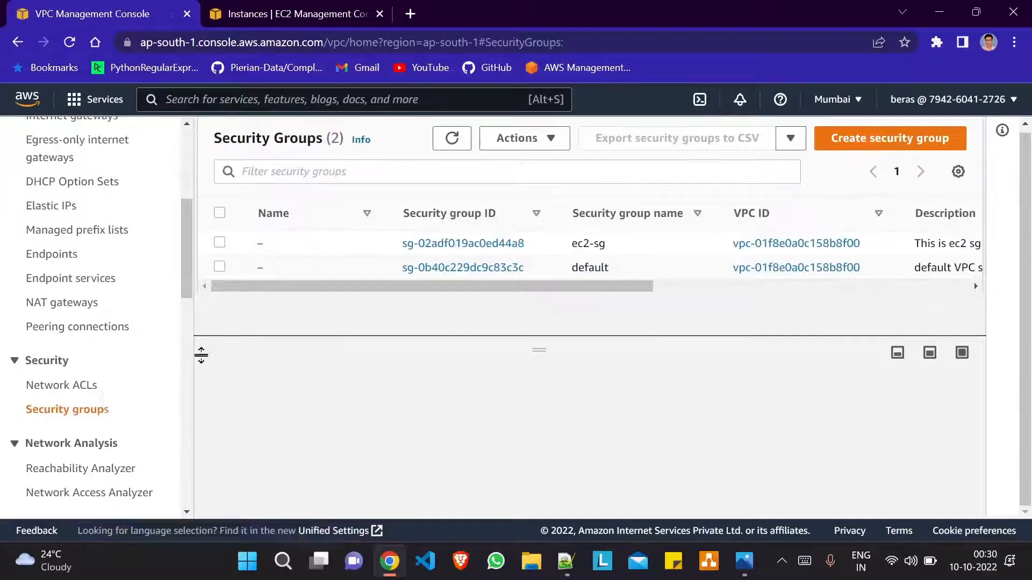
click(850, 141)
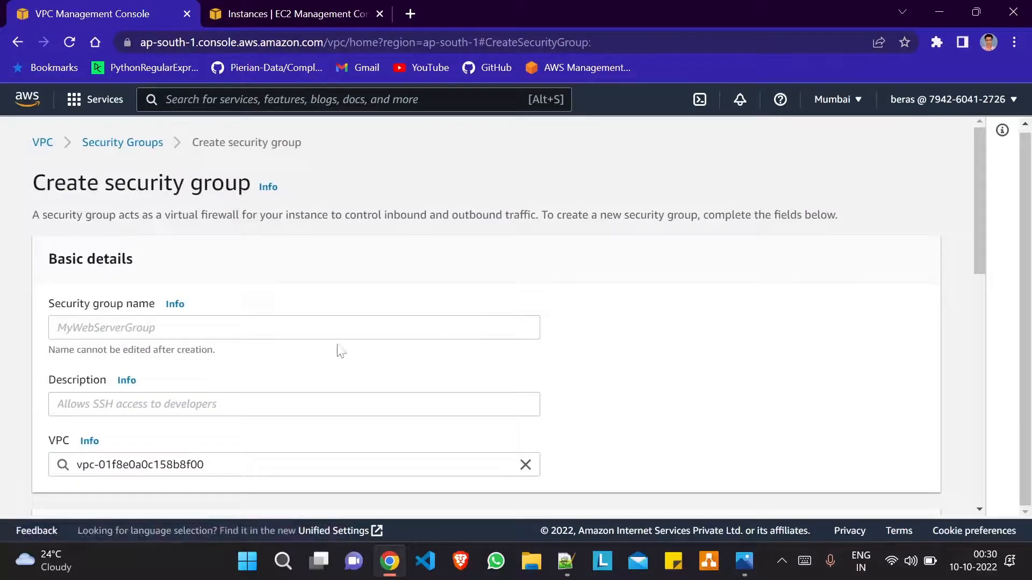
click(258, 328)
text(private-sg)
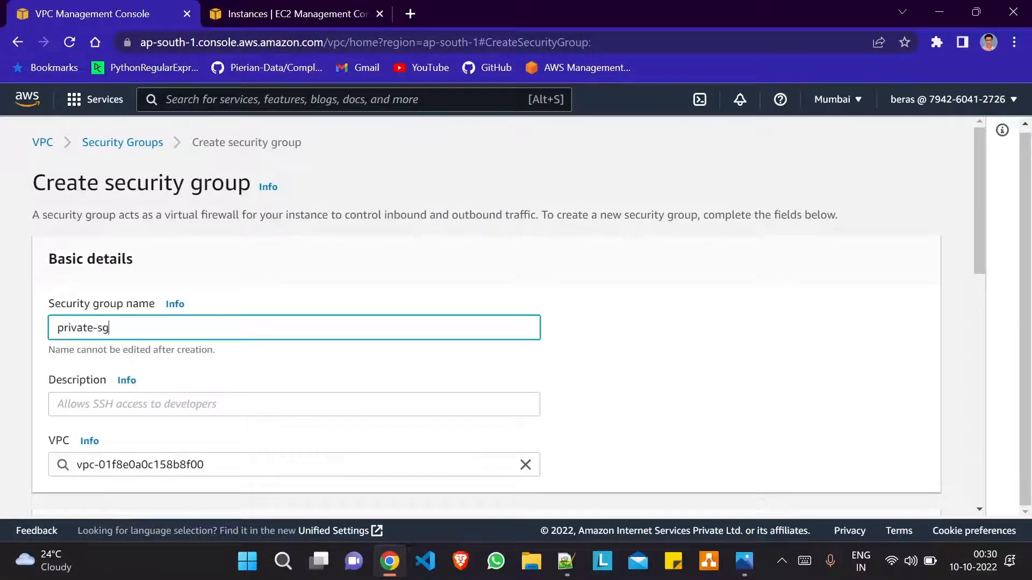
scroll(283, 336, down, 2)
click(226, 319)
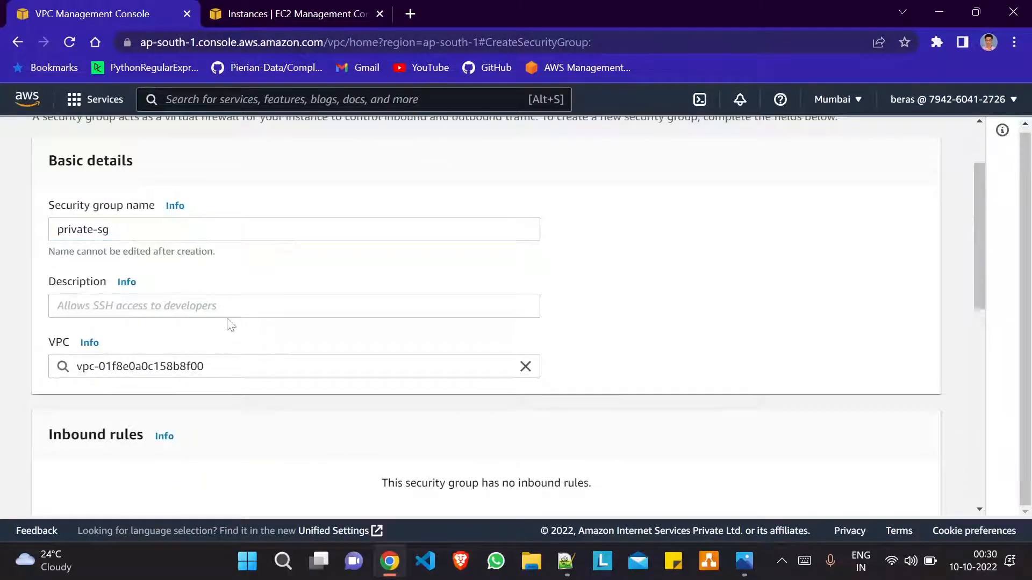
click(230, 308)
text(this is private sg)
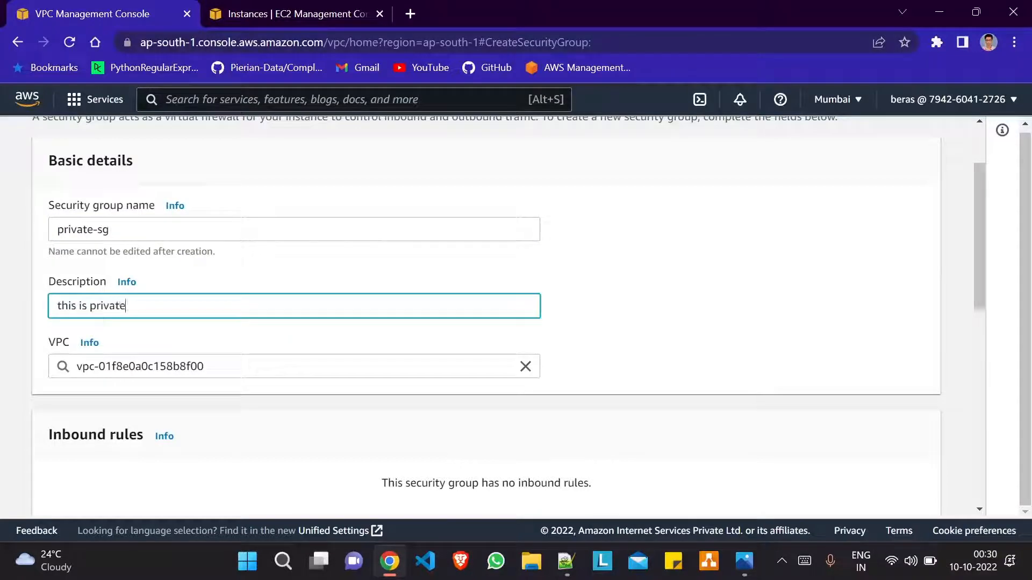
click(526, 367)
click(330, 397)
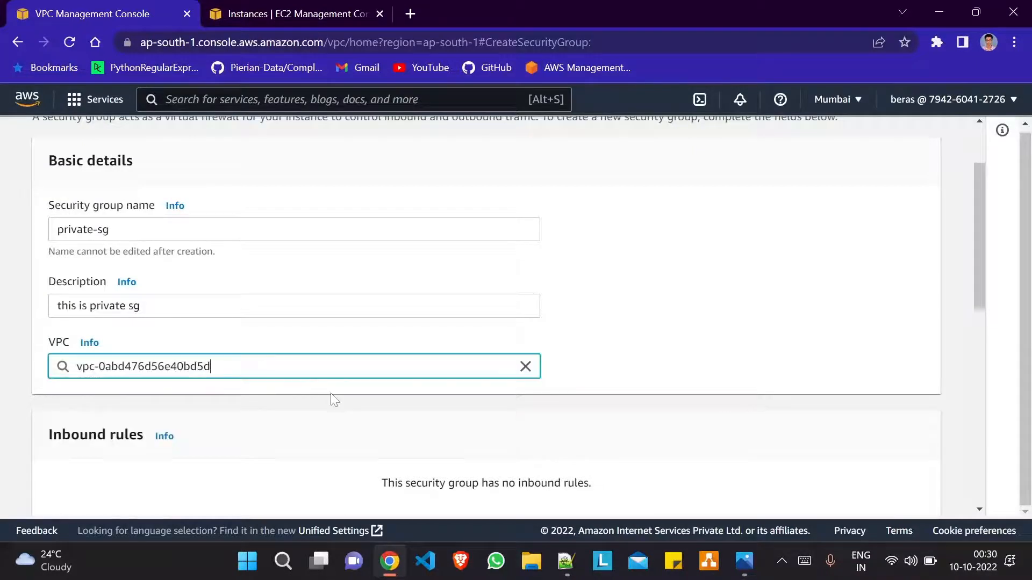
Step: Add an inbound rule of type SSH to the private-sg security group
scroll(331, 399, down, 4)
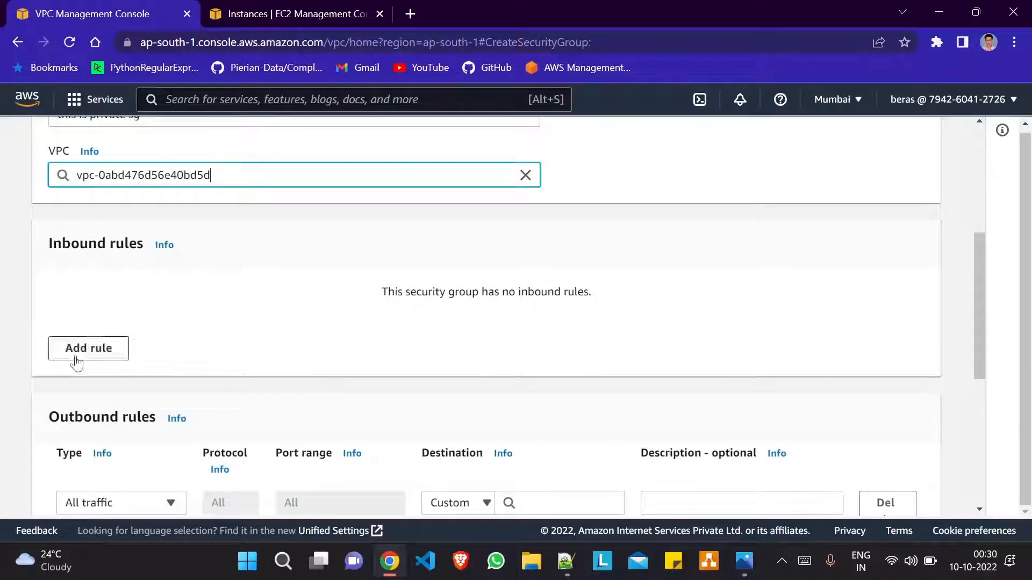
click(76, 355)
click(164, 336)
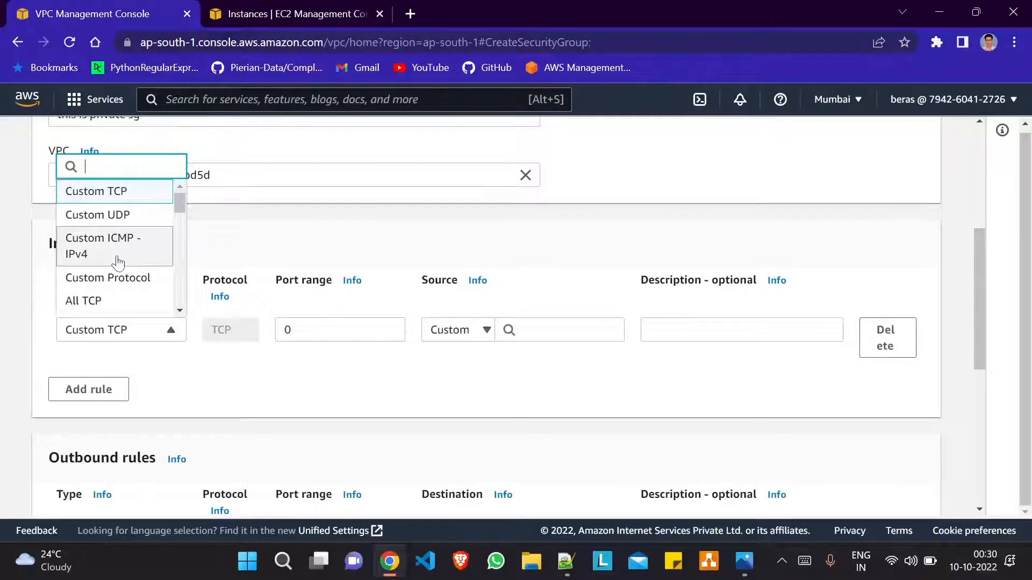
text(ssh)
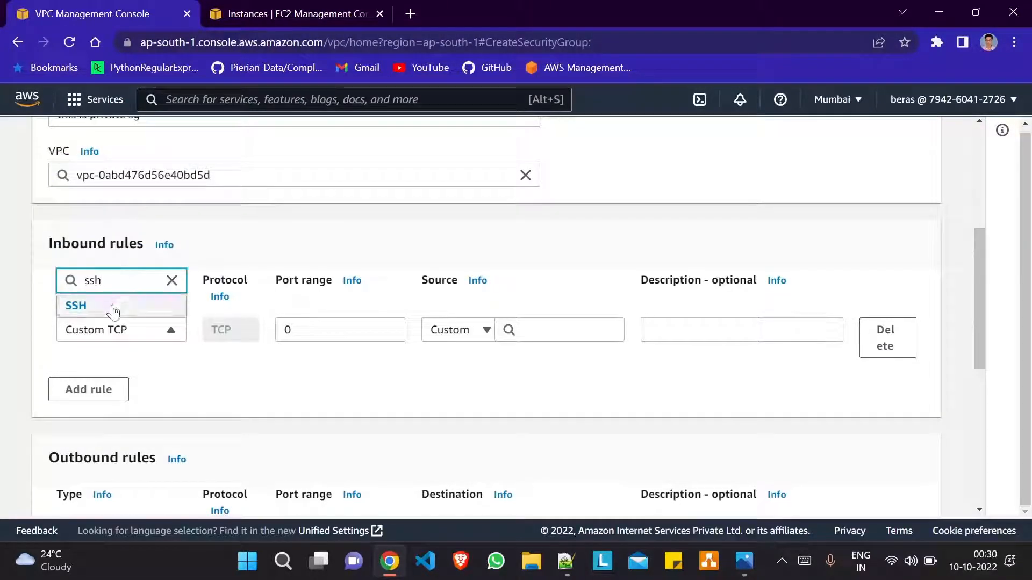
click(113, 307)
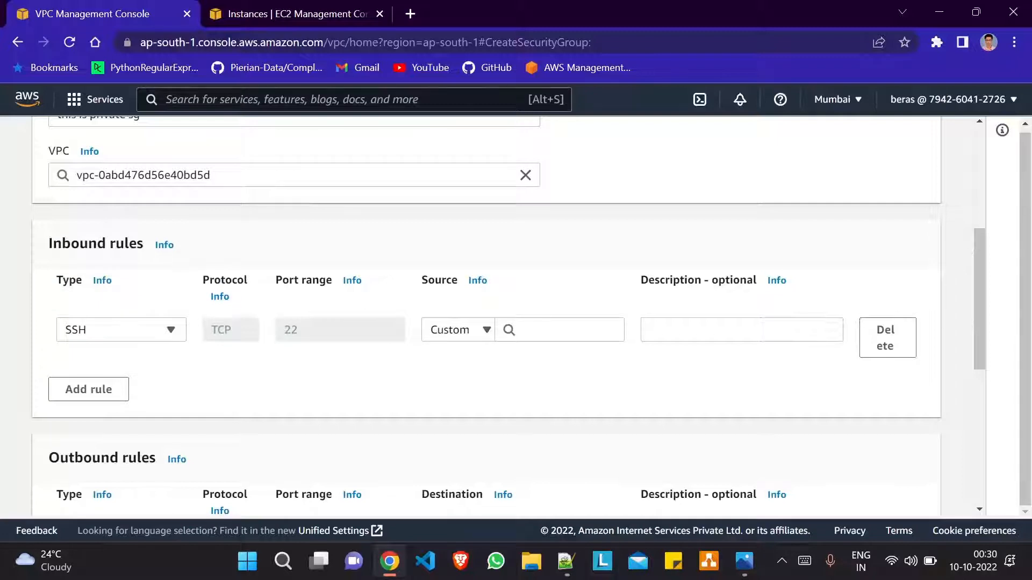
Step: Set the source of the private-sg inbound SSH rule to the CIDR block 10.0.0.0/16
click(525, 328)
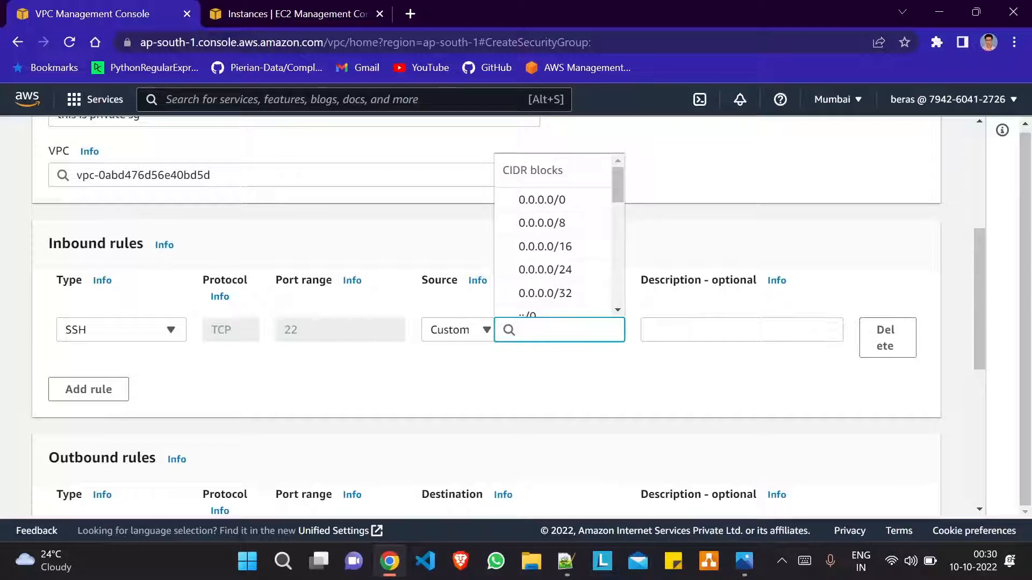
text(10)
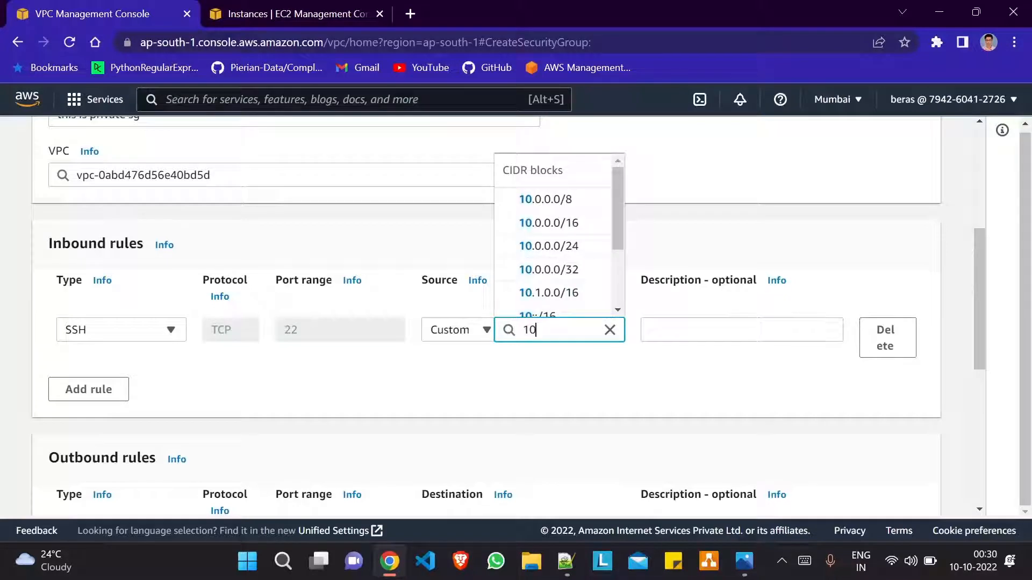
text(.0.0)
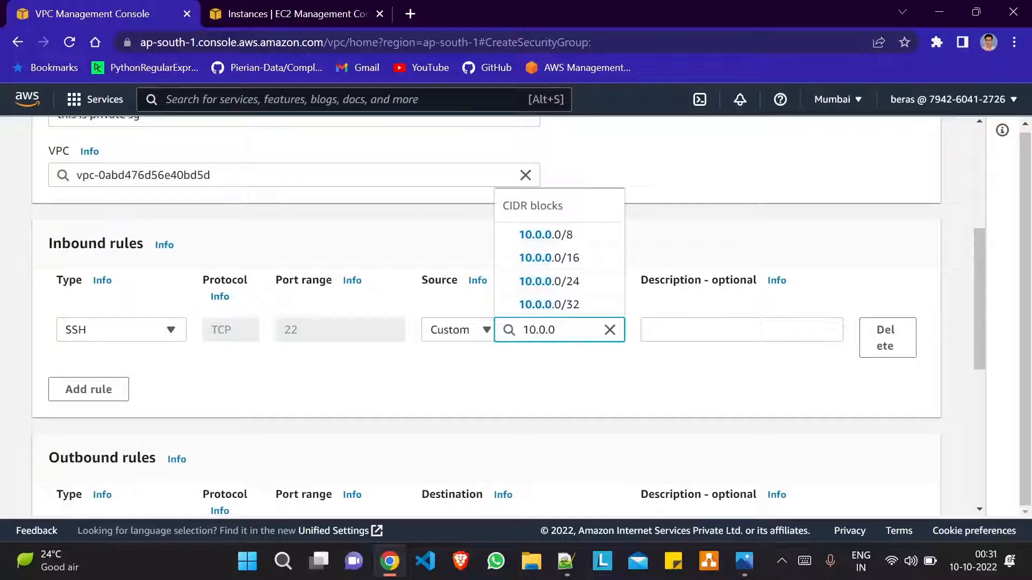
text(.0/q6)
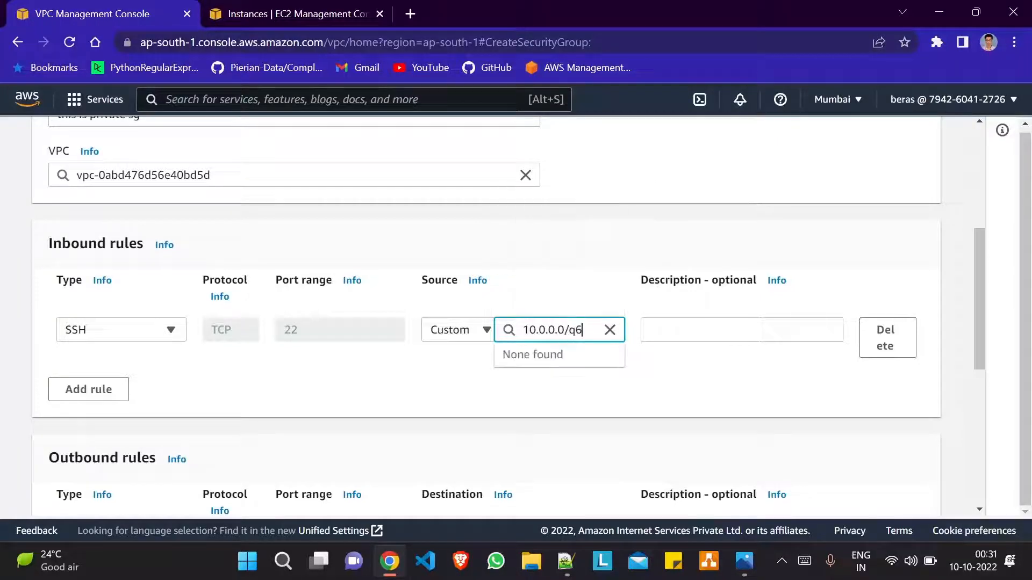
key(BackSpace)
key(BackSpace)
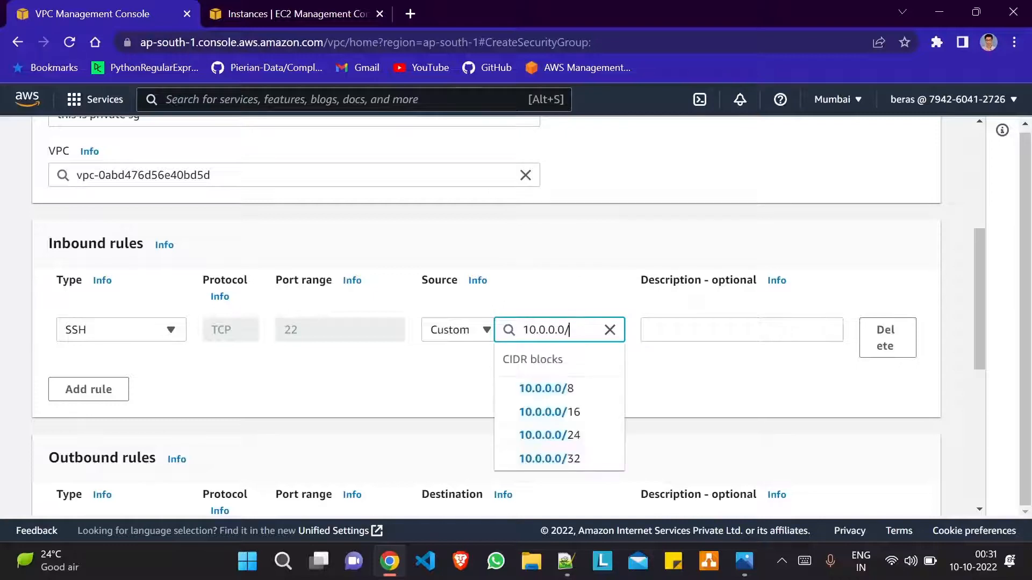
text(16)
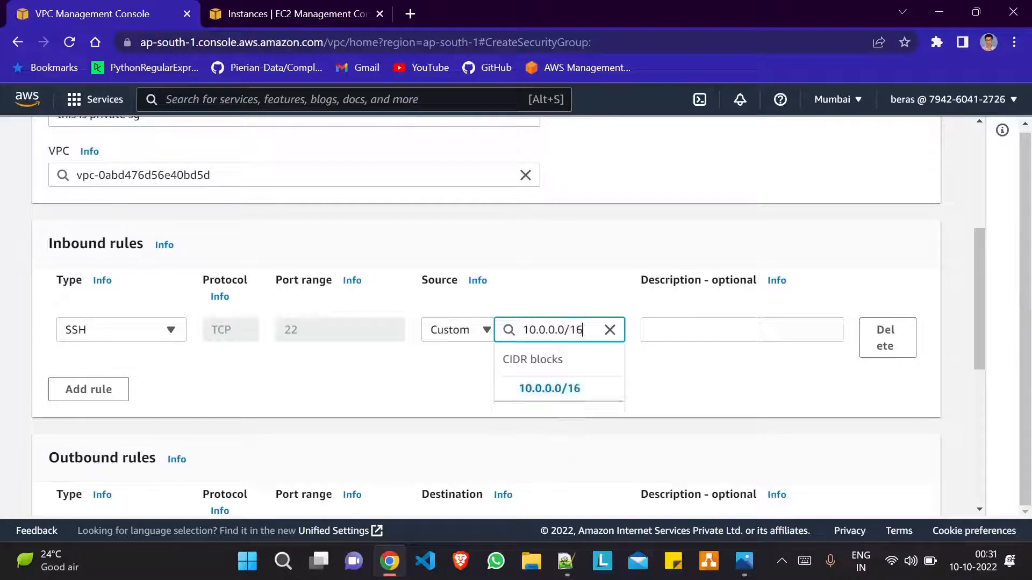
click(591, 396)
Step: Add a second inbound rule of type Custom ICMP - IPv4 with source 10.0.0.0/16 to private-sg
scroll(364, 407, down, 1)
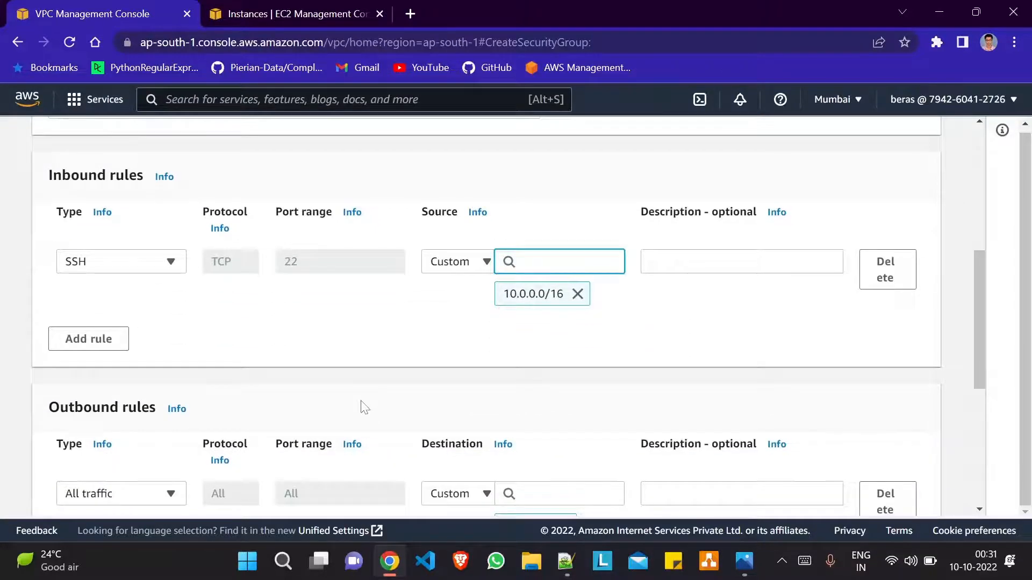
click(86, 343)
click(179, 334)
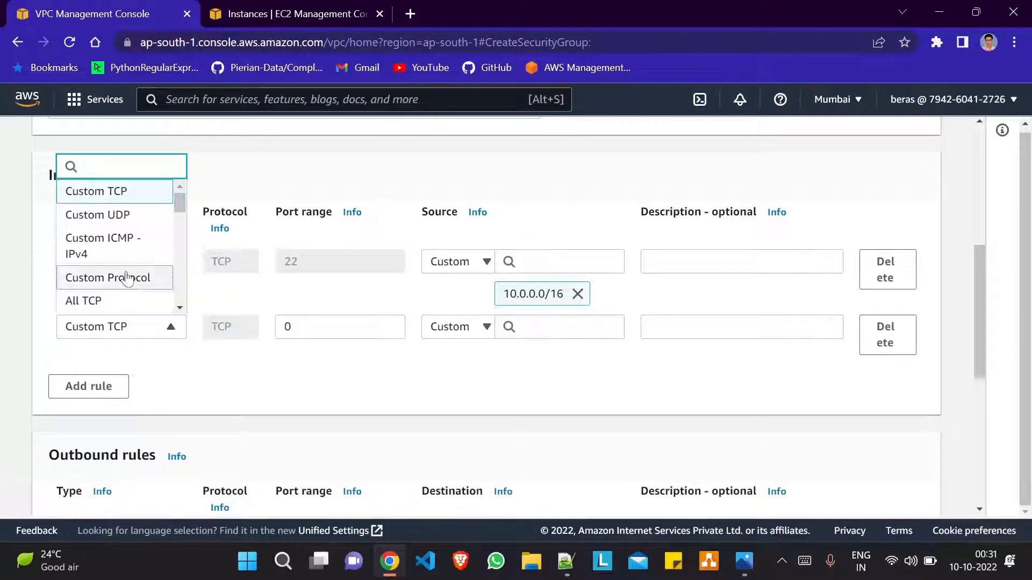
click(117, 237)
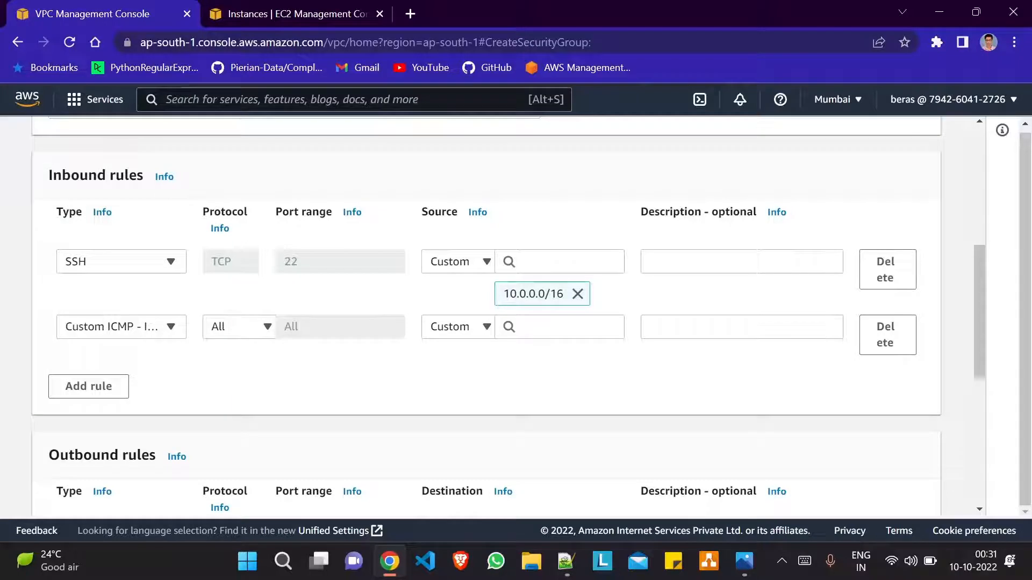
click(568, 327)
text(10.0)
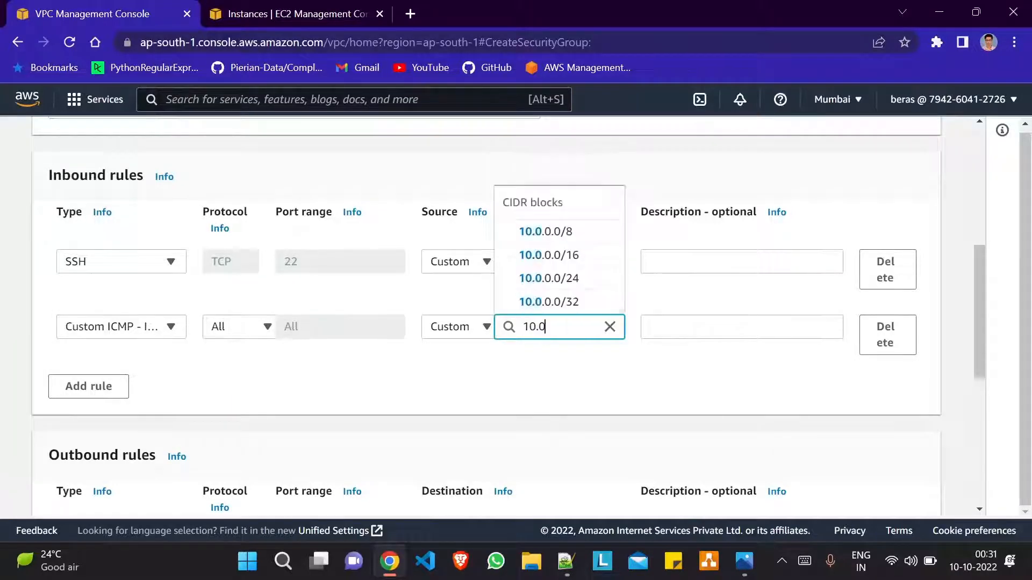
text(.0.)
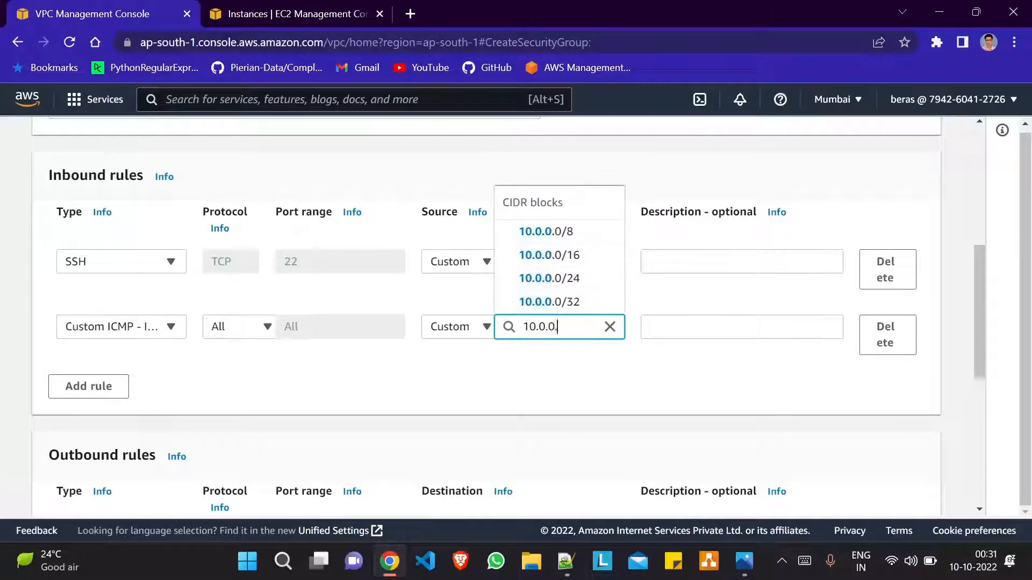
text(0/16)
key(Return)
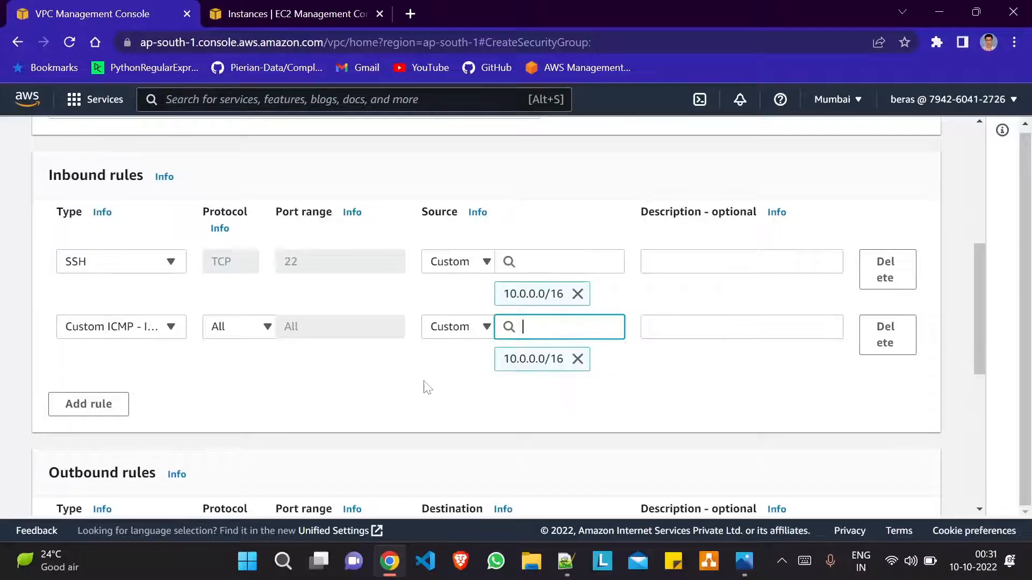
Step: Keep the default outbound rule and create the private-sg security group
scroll(427, 387, down, 2)
scroll(428, 387, down, 2)
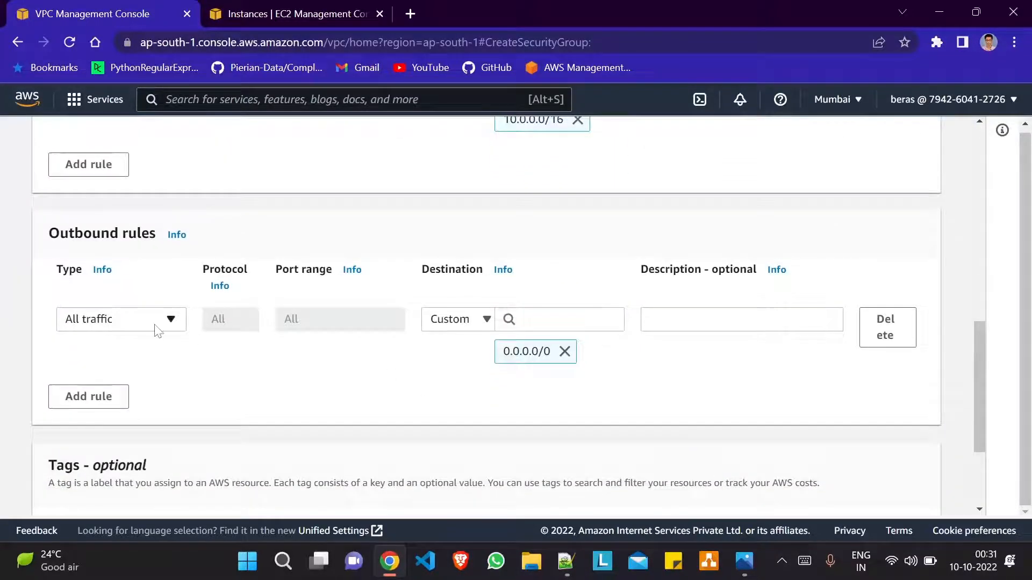
scroll(323, 359, down, 3)
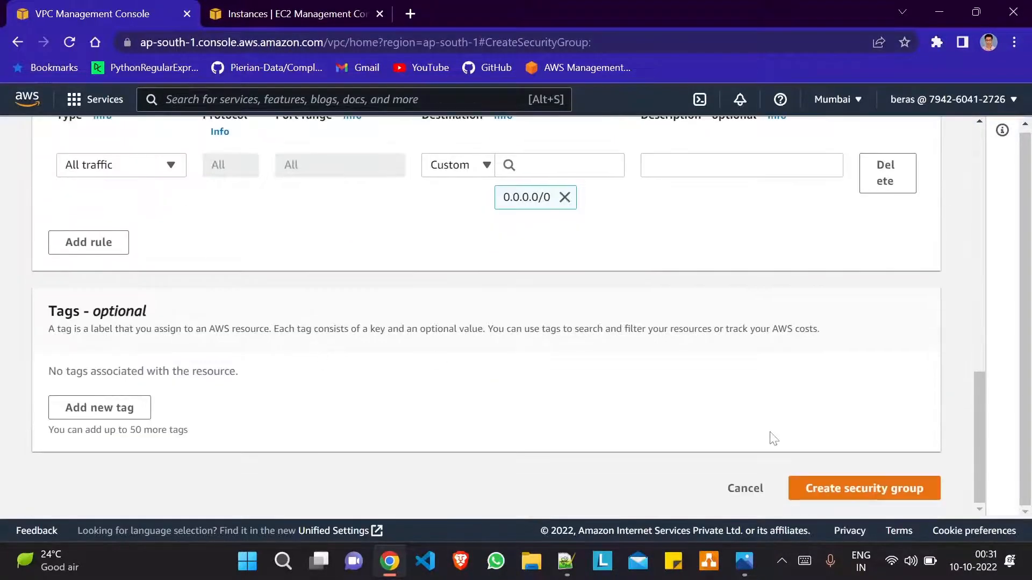
click(877, 489)
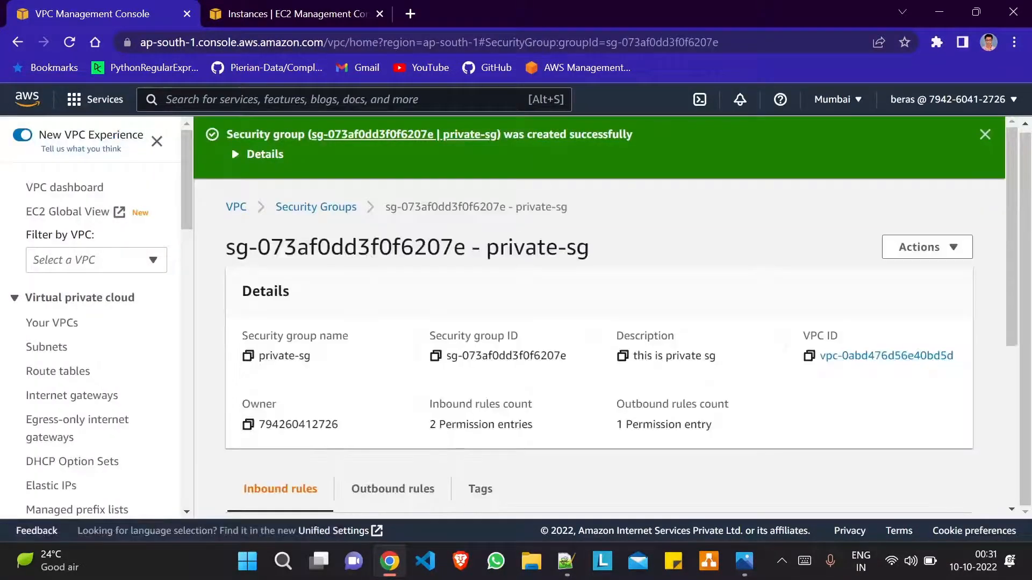
Step: Start another security group named public-sg with the description "this is public sg"
click(301, 208)
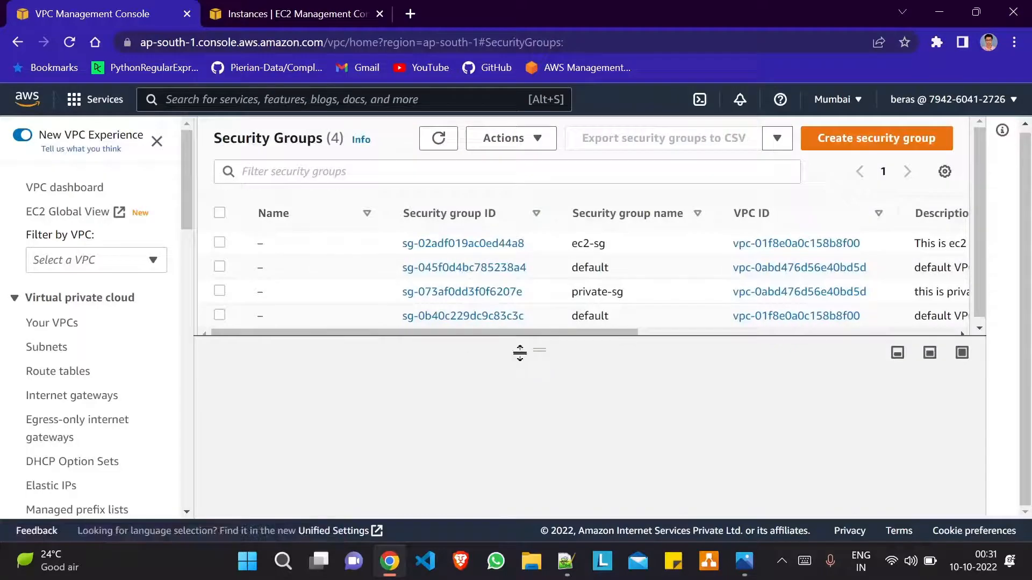
click(876, 143)
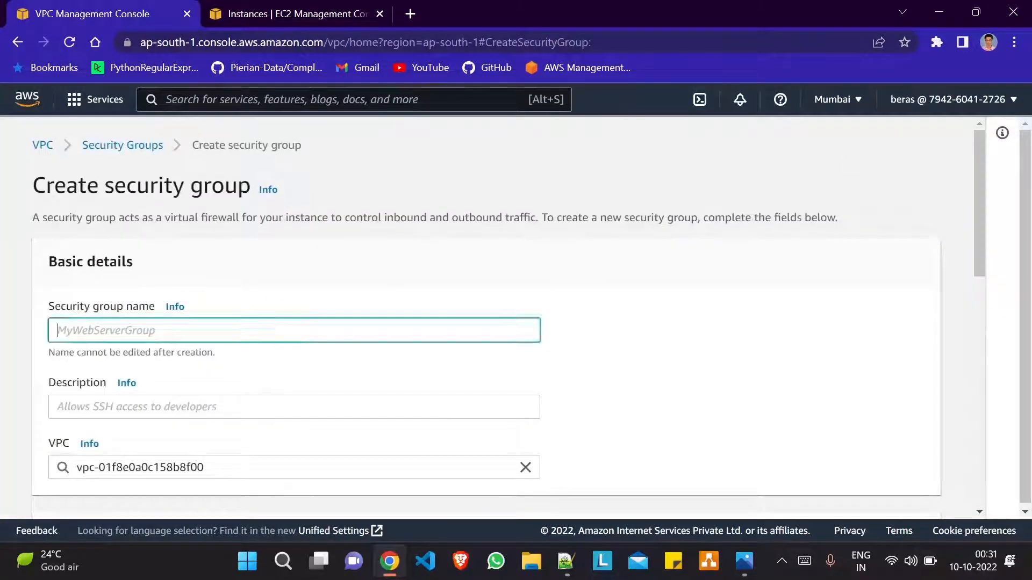
text(pu)
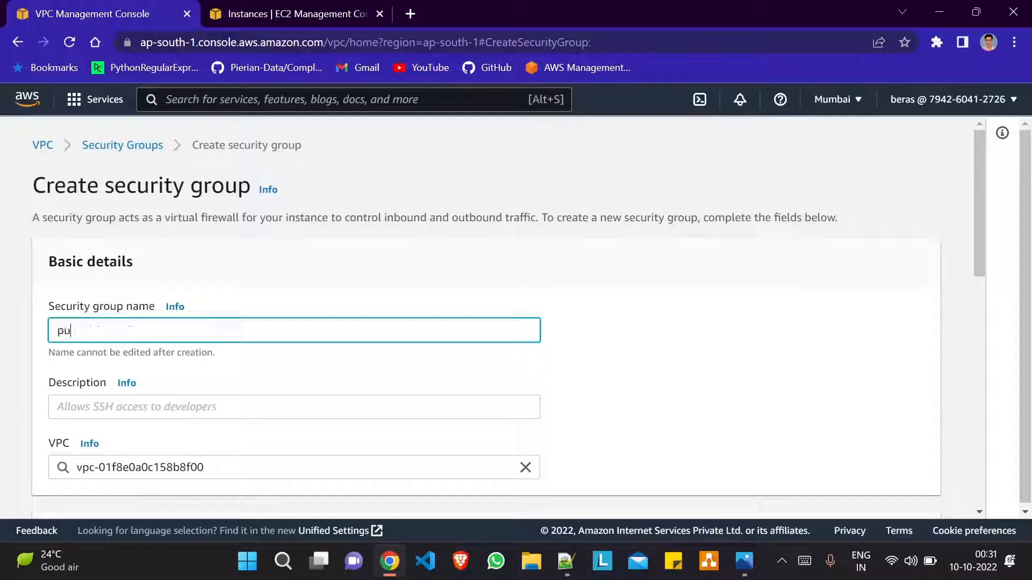
text(blic-sg)
scroll(344, 342, down, 3)
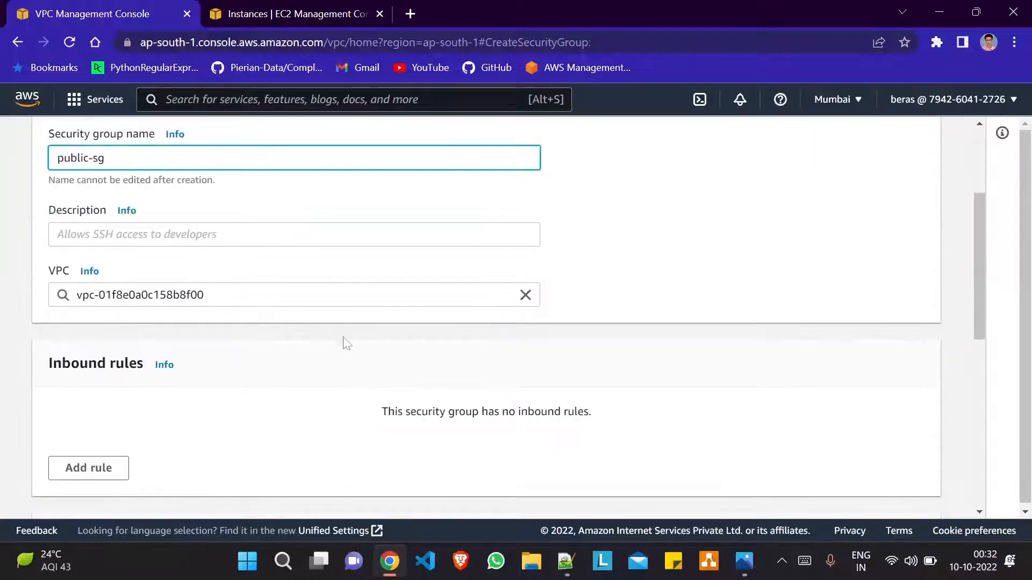
key(Tab)
text(this)
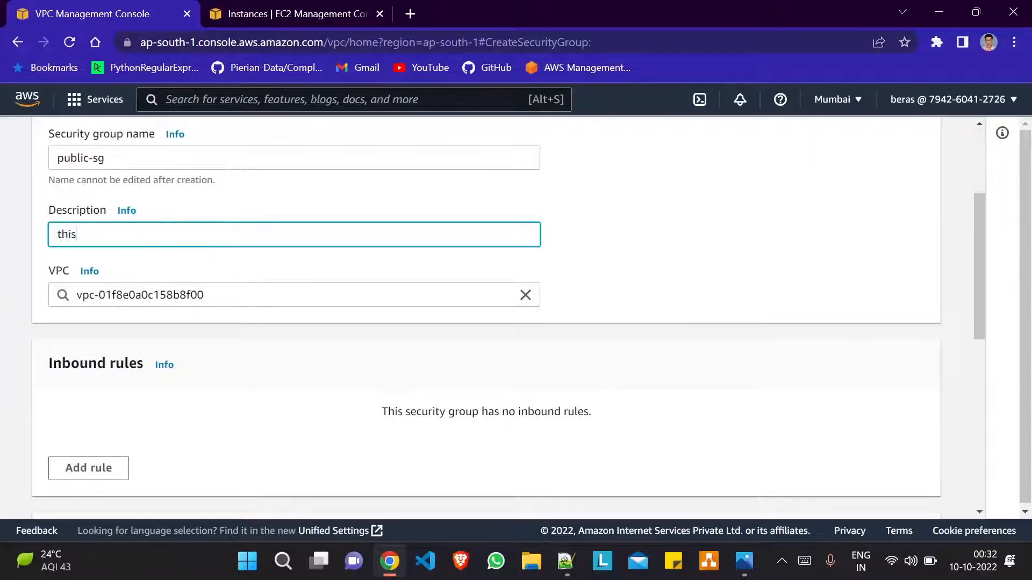
text( is public sg)
Step: Replace the default VPC of the public-sg security group with my-vpc
scroll(241, 249, down, 1)
click(526, 214)
click(526, 213)
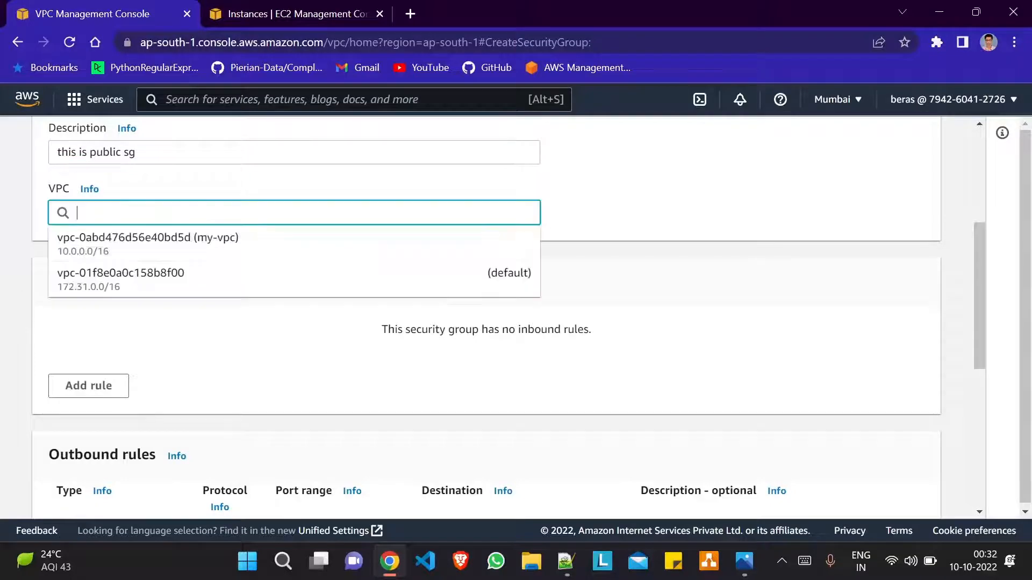
click(357, 242)
scroll(357, 242, up, 1)
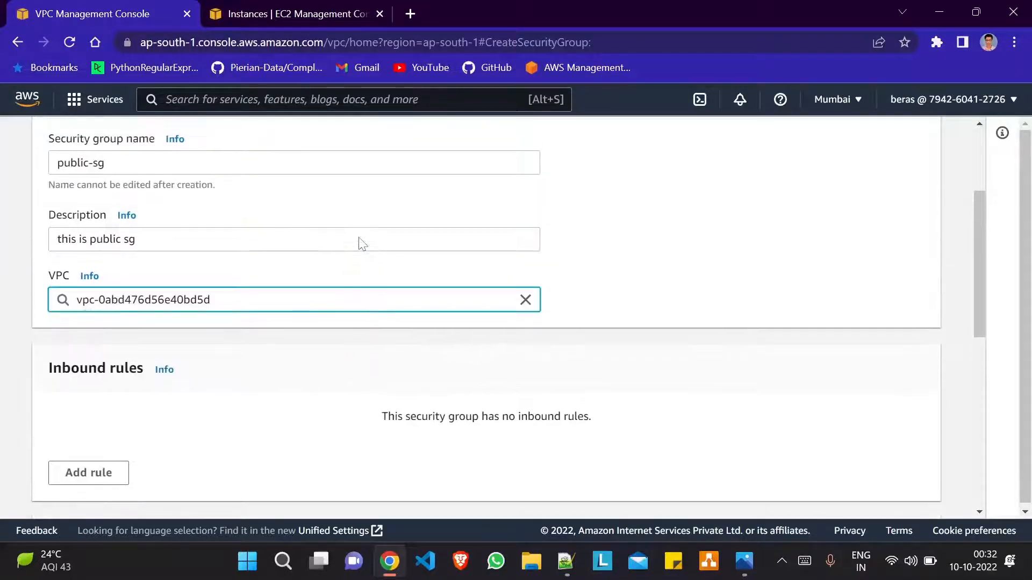
Step: Add an inbound SSH rule with source 0.0.0.0/0 to public-sg
scroll(298, 261, down, 2)
click(92, 355)
click(152, 337)
text(ssh)
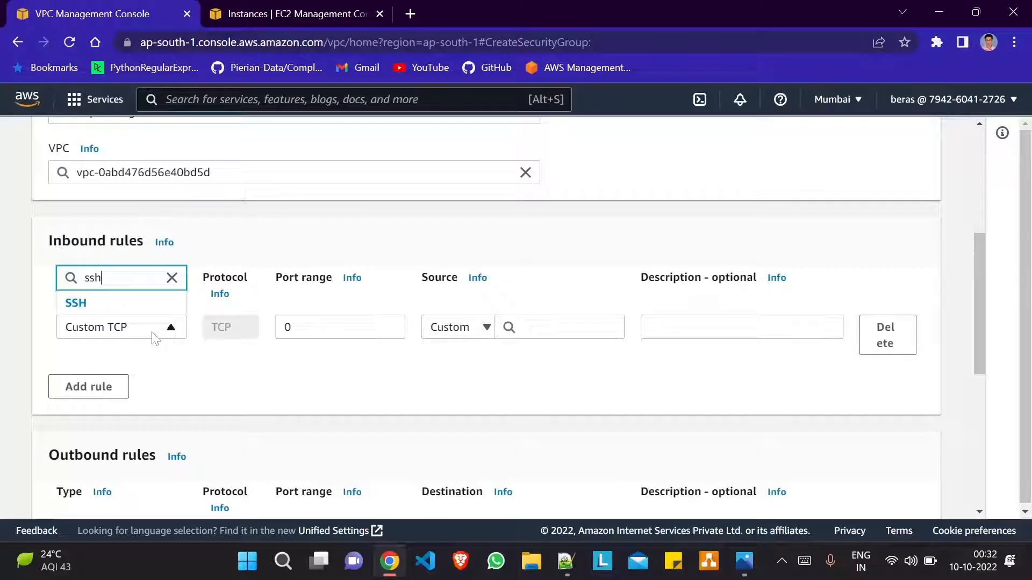
click(80, 302)
click(530, 327)
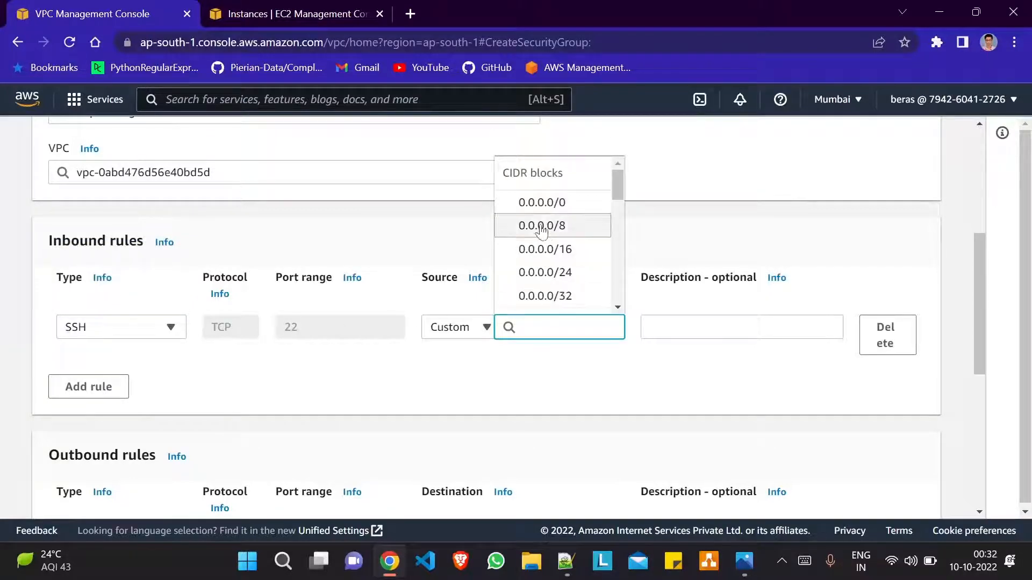
click(534, 202)
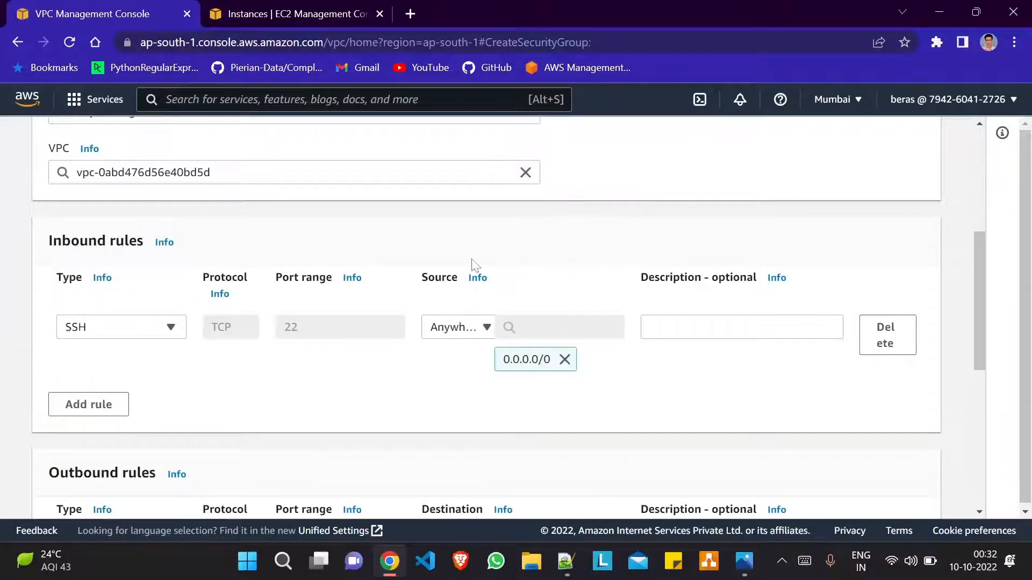
Step: Create the public-sg security group with its default outbound rule and dismiss the notification
scroll(475, 266, down, 2)
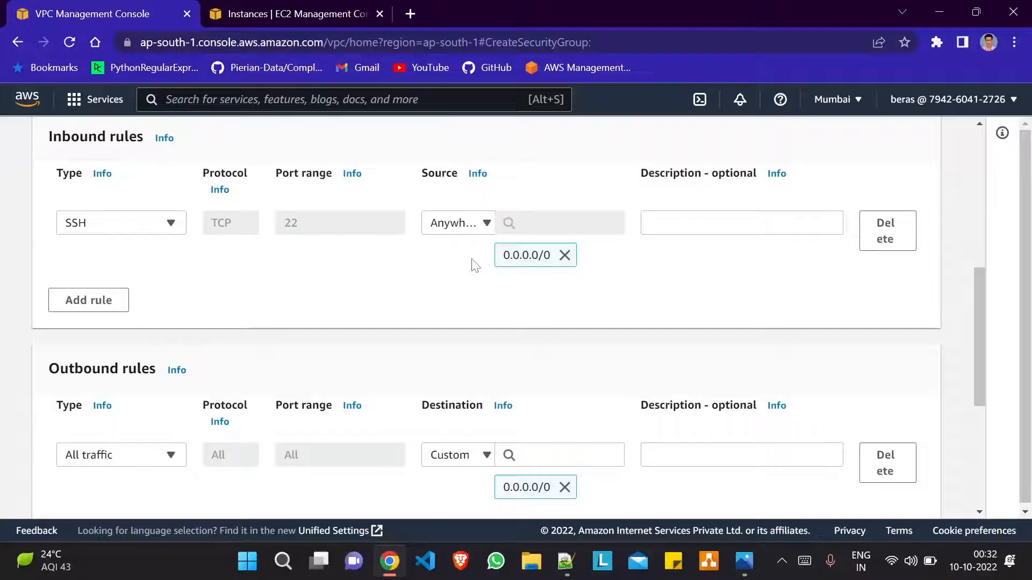
scroll(475, 266, down, 2)
scroll(476, 265, down, 5)
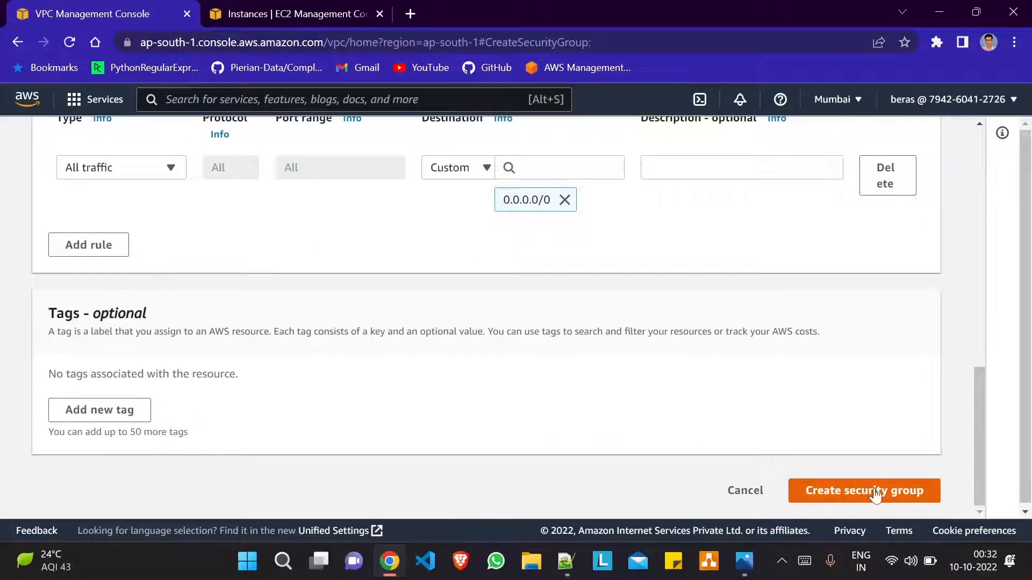
click(875, 494)
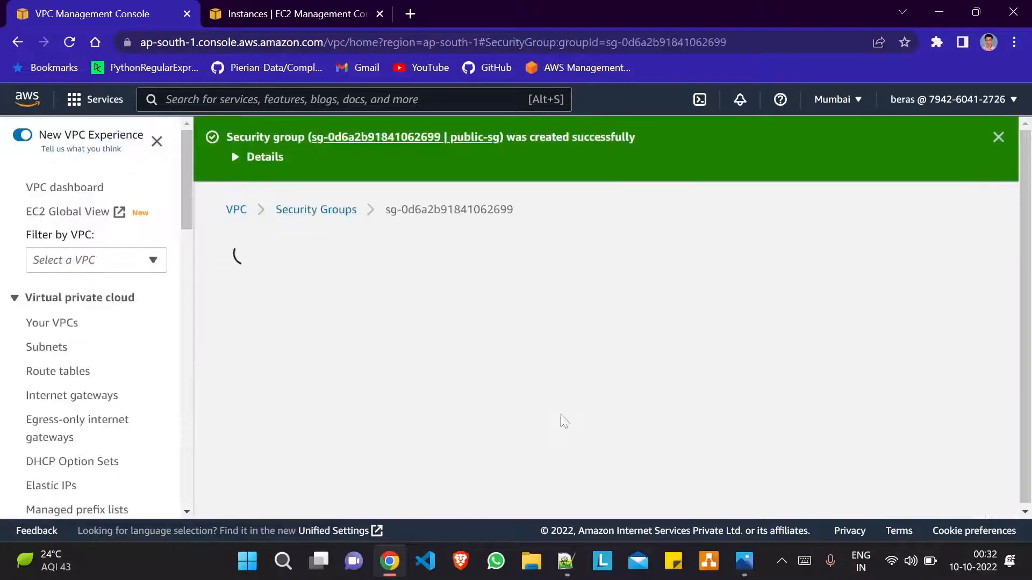
click(985, 137)
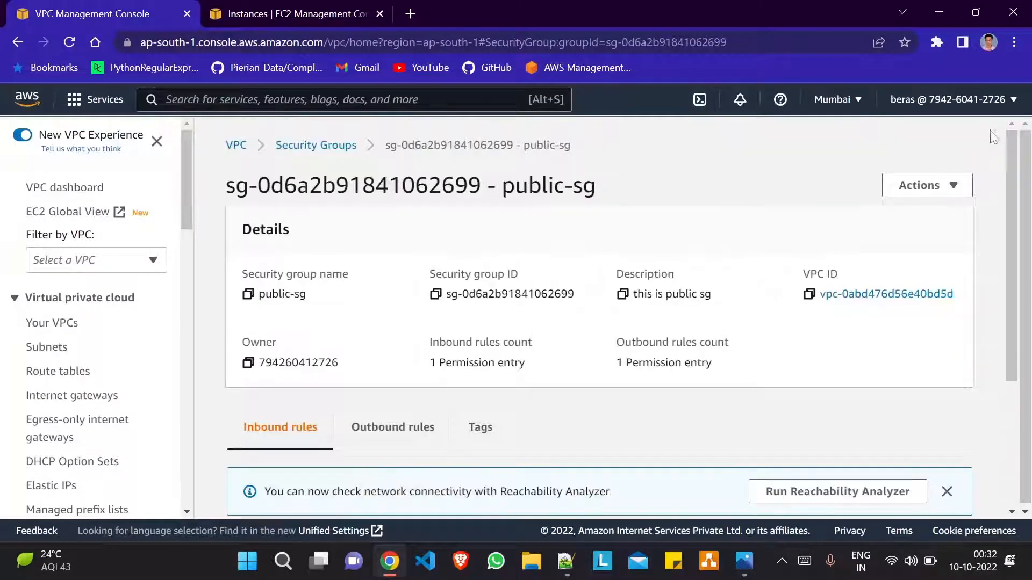
Step: Consult the NAT gateway architecture diagram in the image viewer, and start an EC2 instance launch named PrivateApplicationServer
click(744, 571)
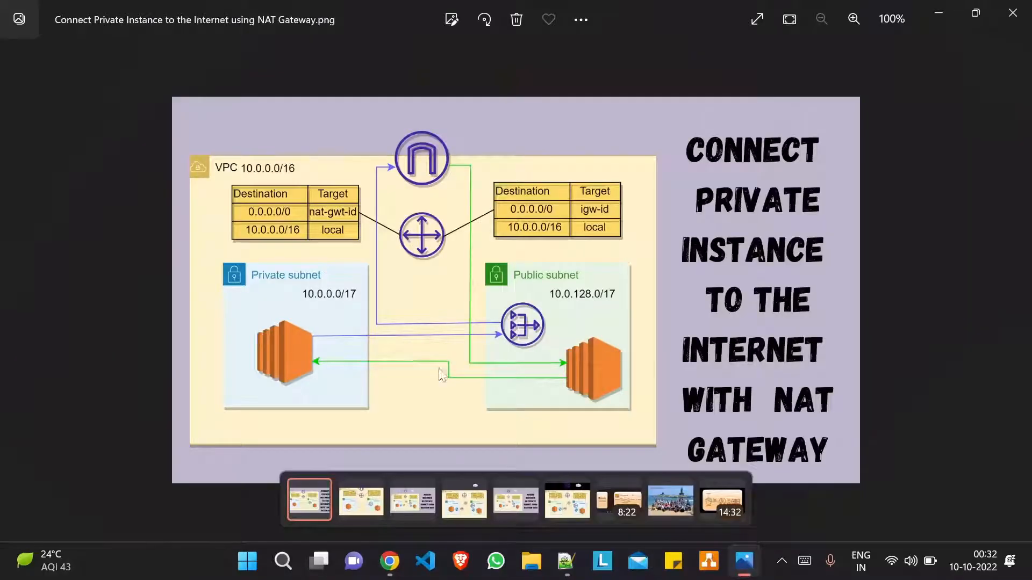
click(936, 12)
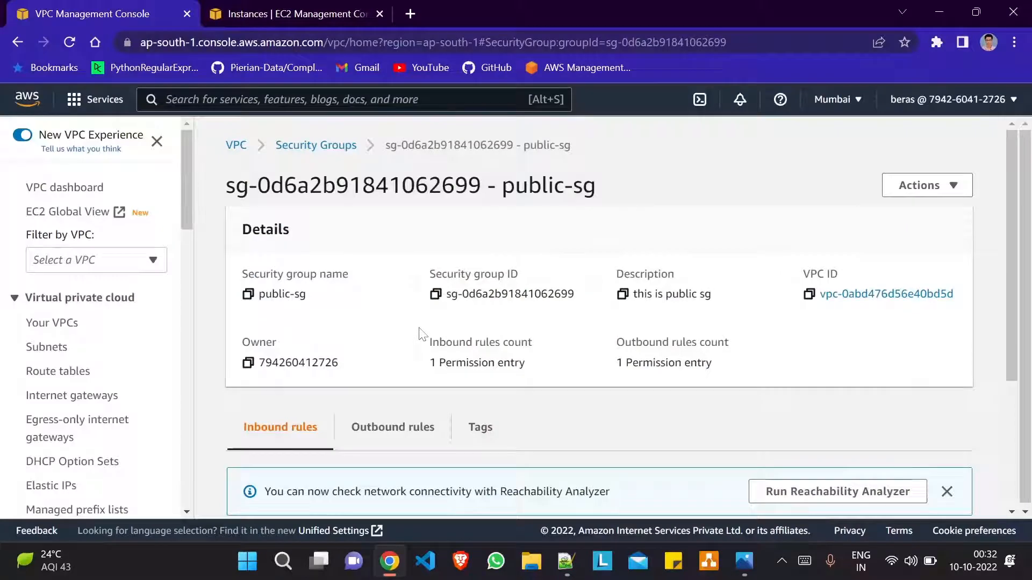
click(300, 4)
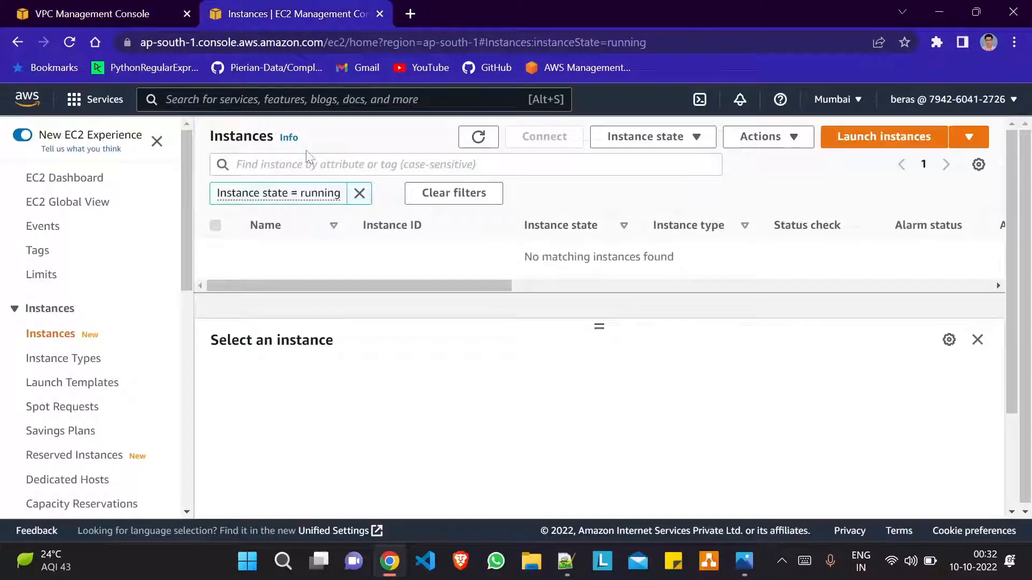
click(893, 145)
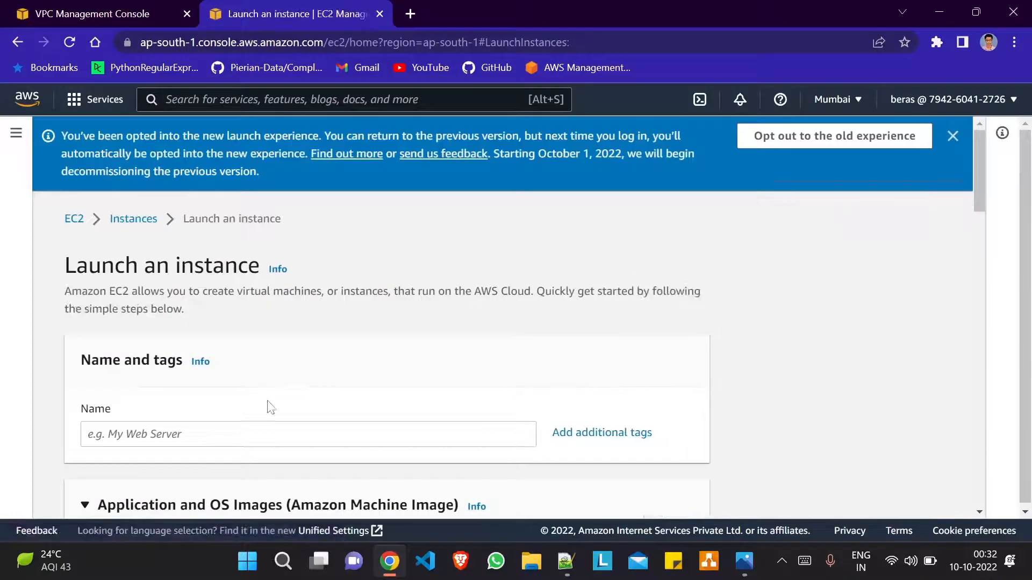
click(232, 430)
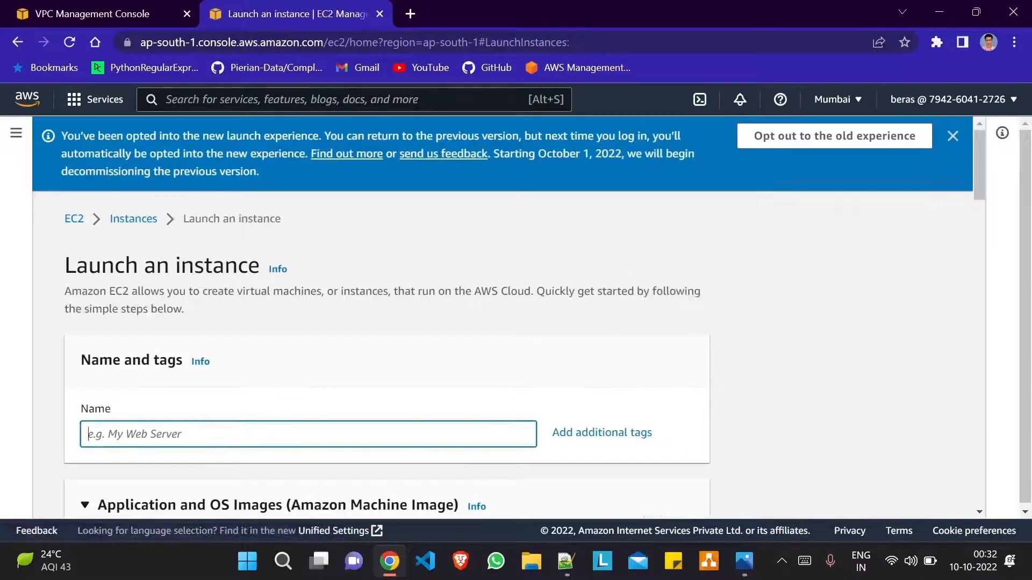
text(PrivateApplicationServer)
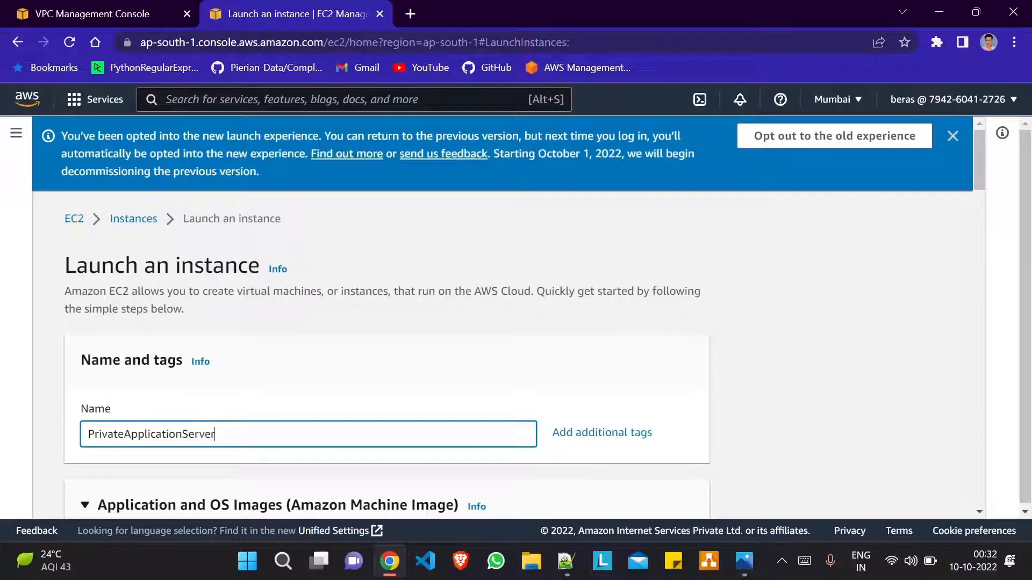
Step: Create an RSA key pair named mykey in .pem format for the instance and save its file to the Desktop
scroll(231, 430, down, 10)
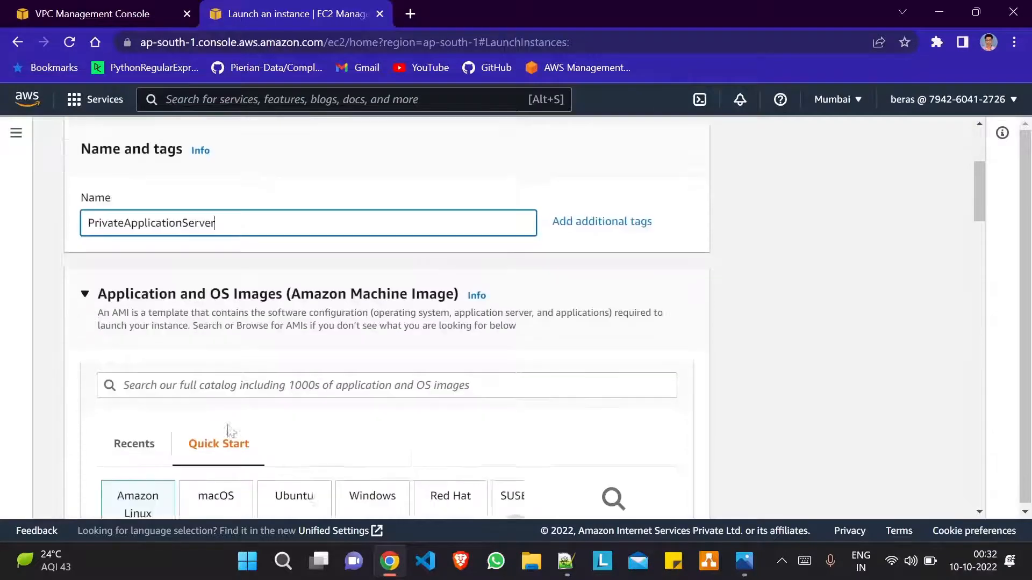
scroll(231, 430, down, 6)
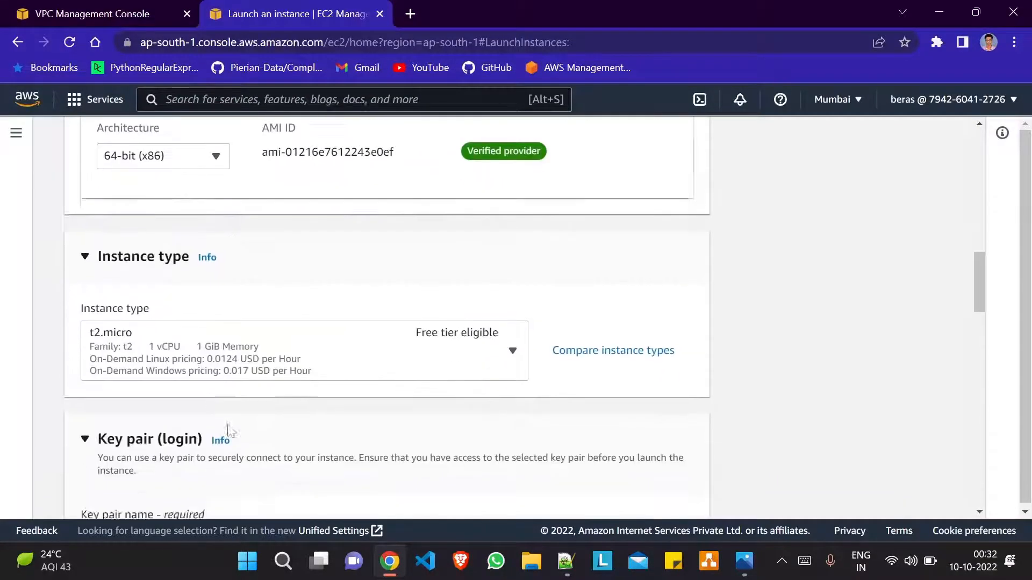
click(606, 433)
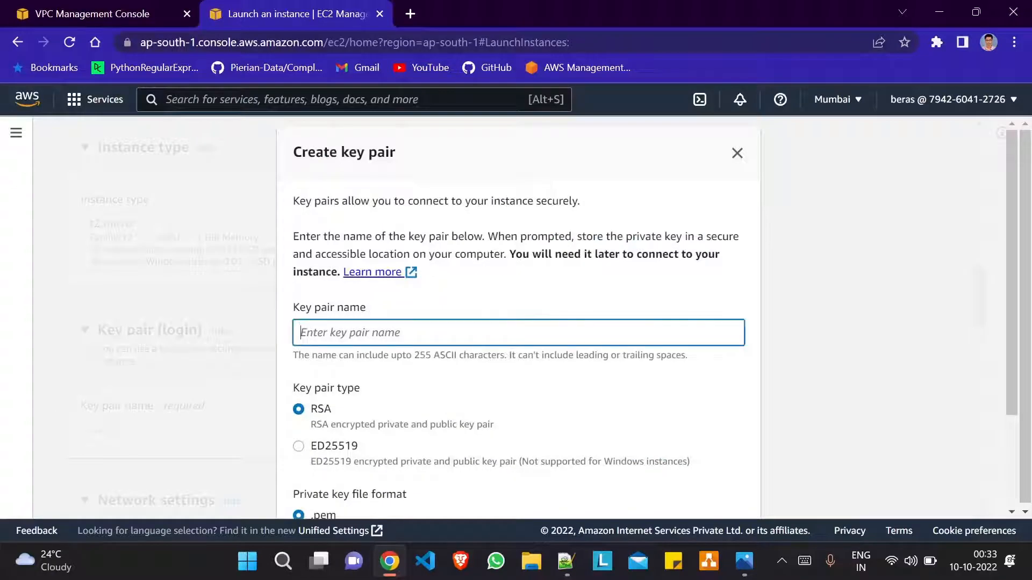
text(myk)
scroll(518, 317, down, 2)
text(ey)
click(687, 486)
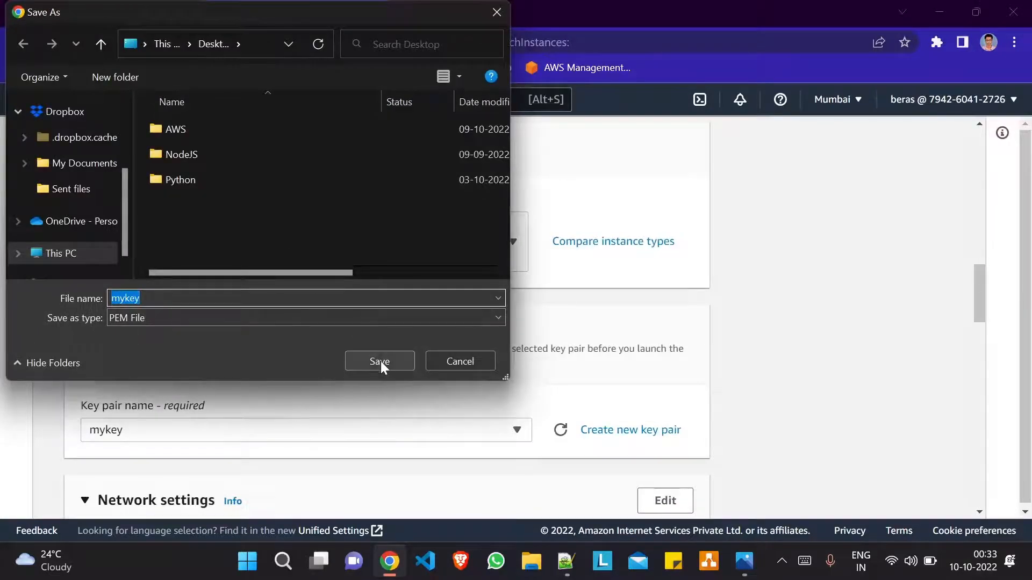
click(380, 361)
Step: Edit the network settings to place PrivateApplicationServer in my-vpc and its private-subnet
scroll(473, 430, down, 5)
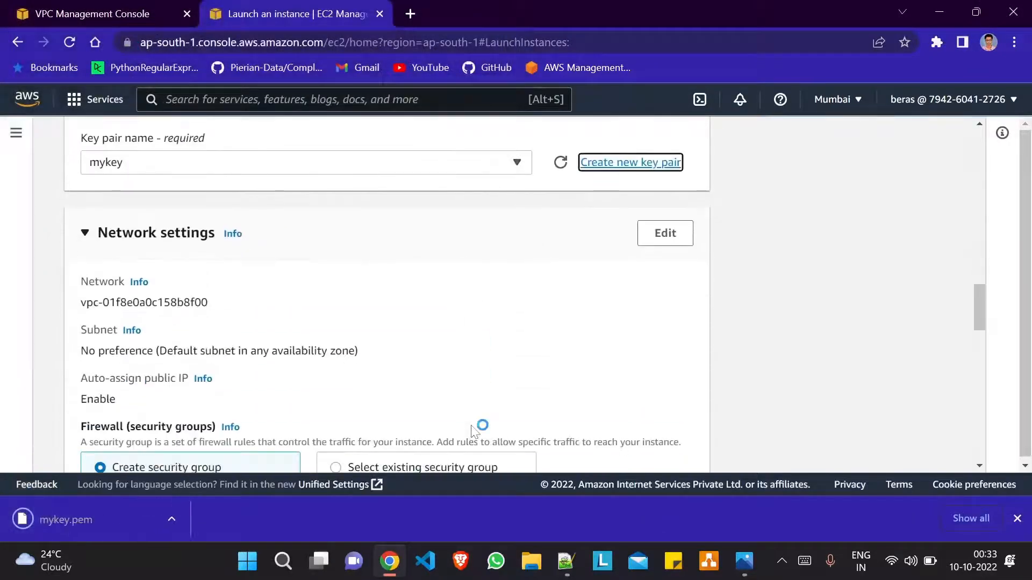
click(657, 237)
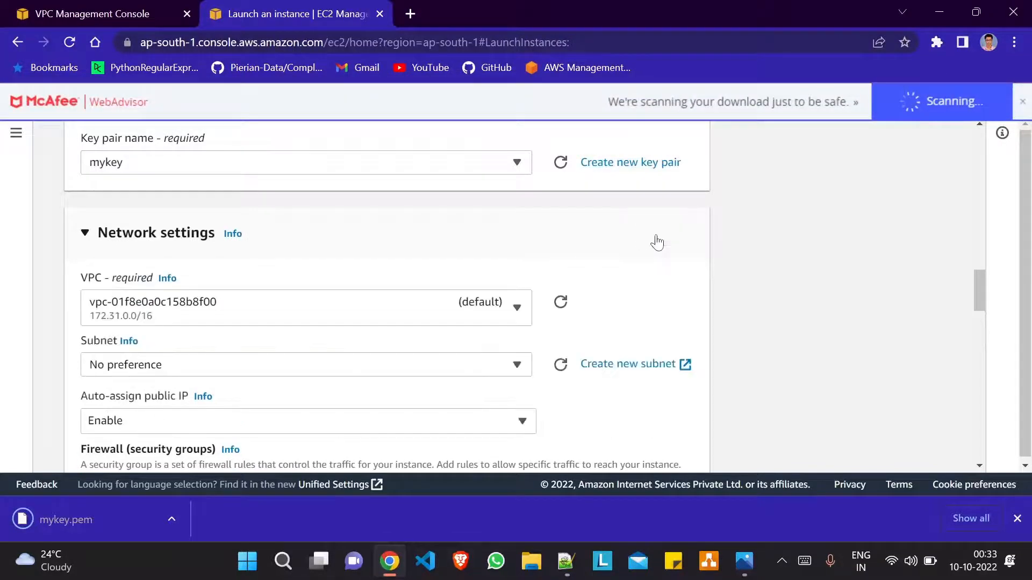
click(329, 318)
click(226, 376)
click(378, 292)
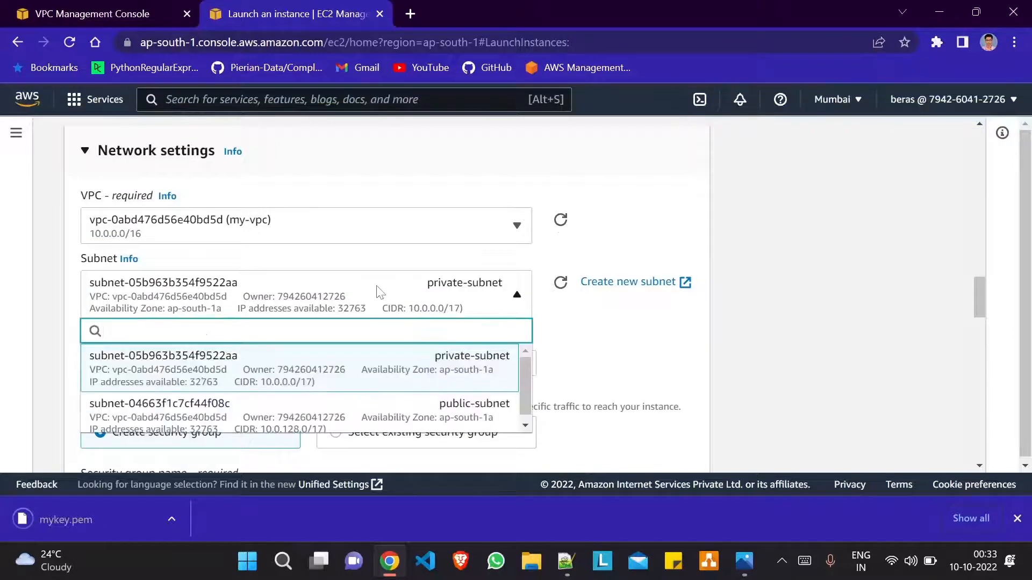
click(378, 293)
scroll(378, 293, down, 2)
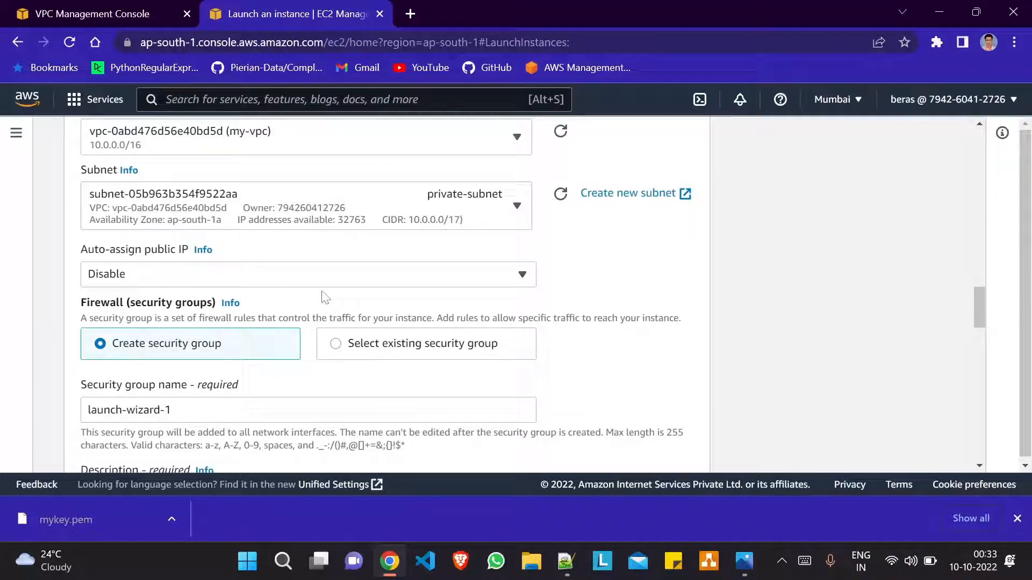
Step: Assign the existing private-sg security group to PrivateApplicationServer instead of creating a new group
scroll(325, 297, up, 1)
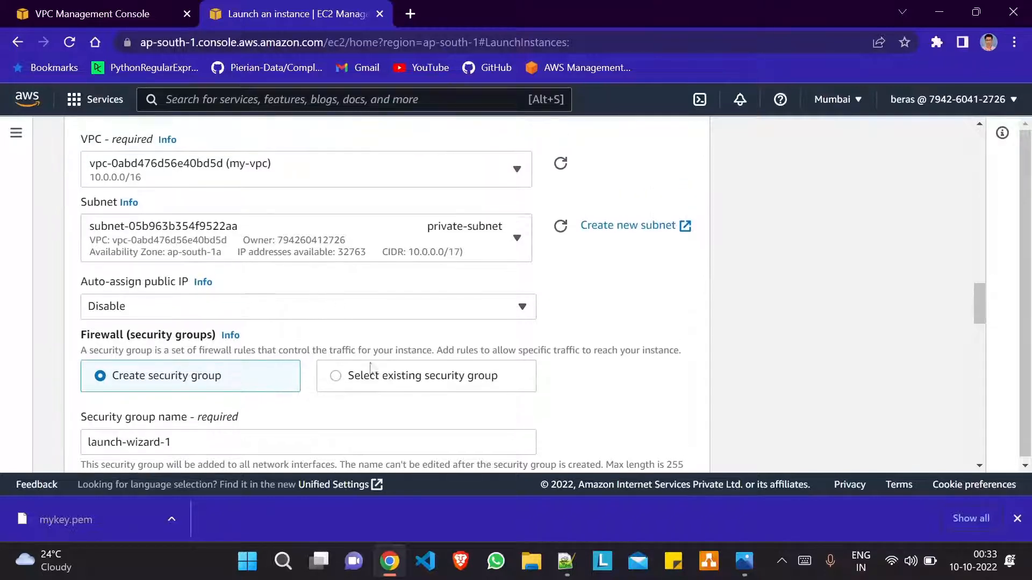
click(384, 391)
scroll(383, 391, down, 4)
click(477, 321)
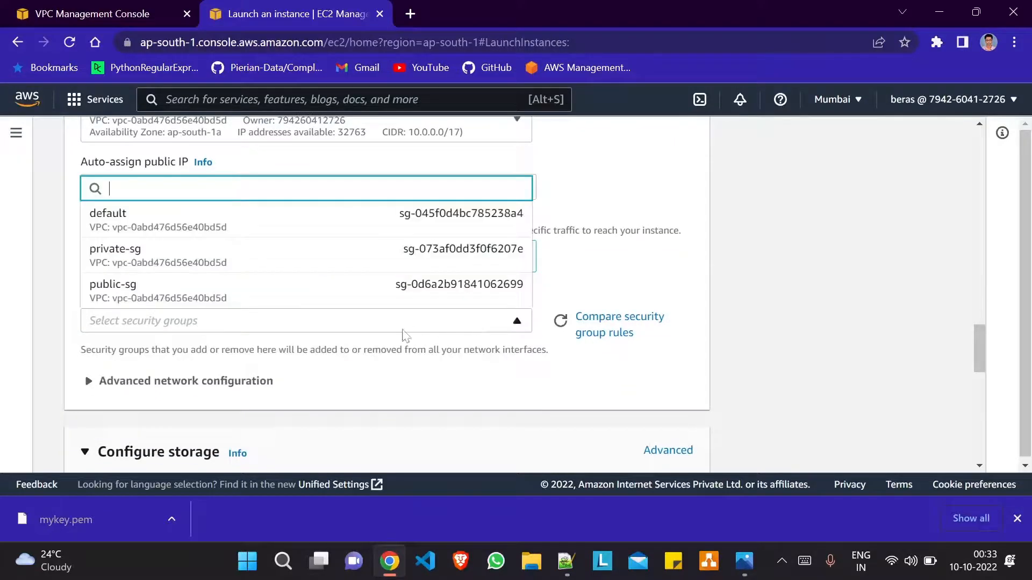
click(184, 257)
Step: Launch the PrivateApplicationServer instance and dismiss the browser's download bar
scroll(309, 317, down, 10)
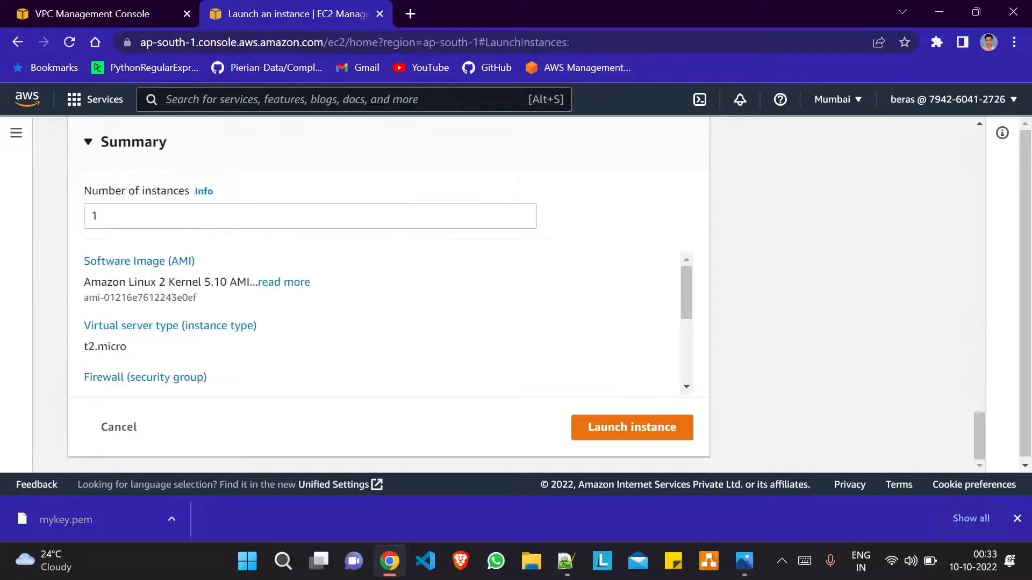
click(649, 438)
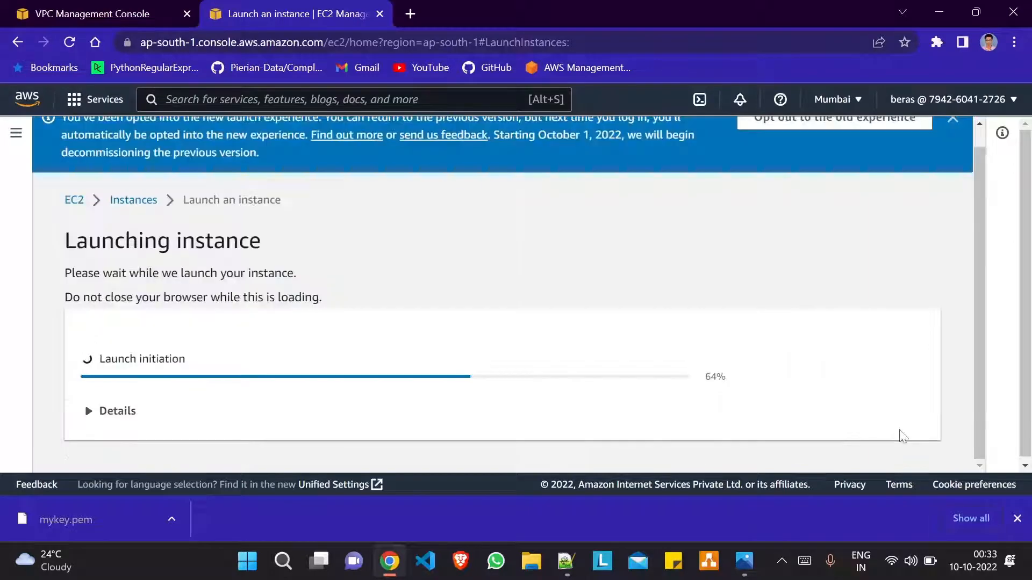
click(1019, 519)
scroll(602, 347, up, 3)
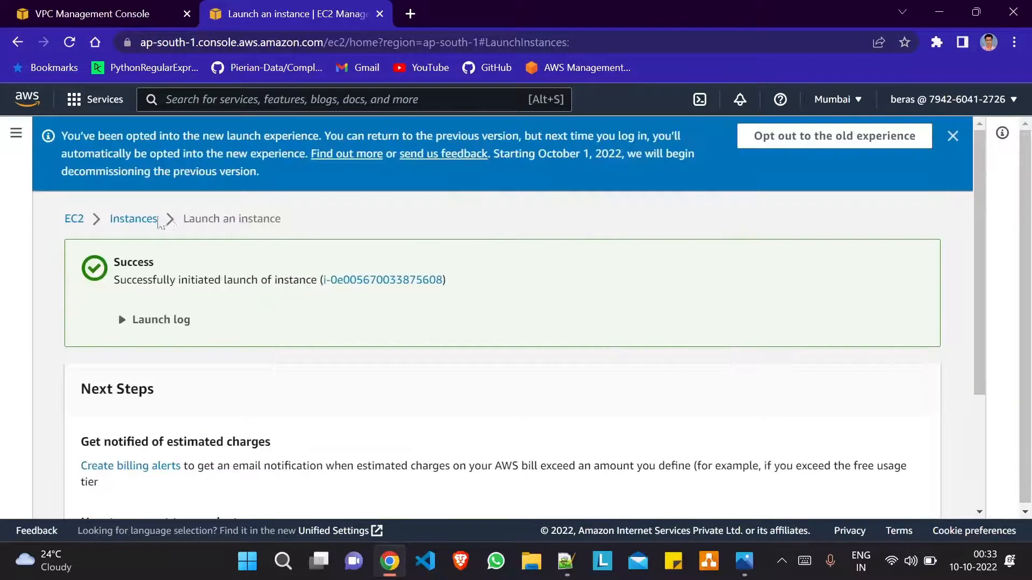
Step: Start another EC2 instance launch and name the instance PublicEC2
click(861, 143)
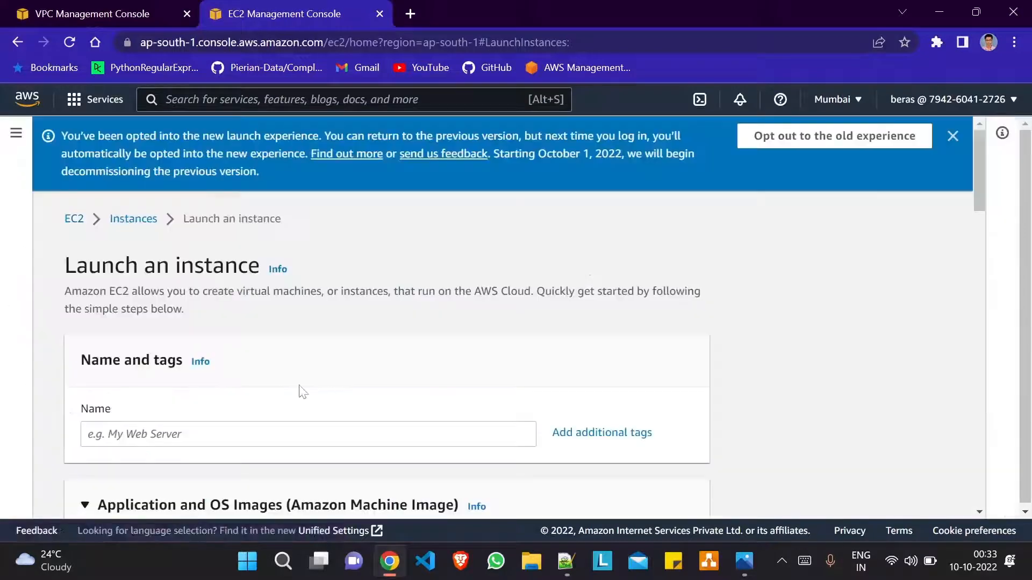
scroll(300, 386, down, 2)
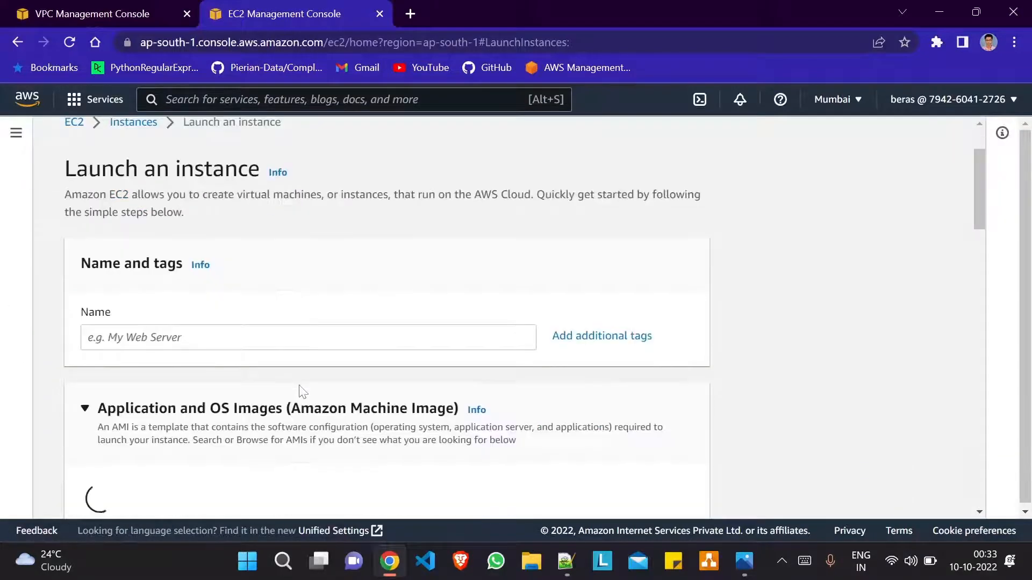
click(89, 337)
text(PublicE)
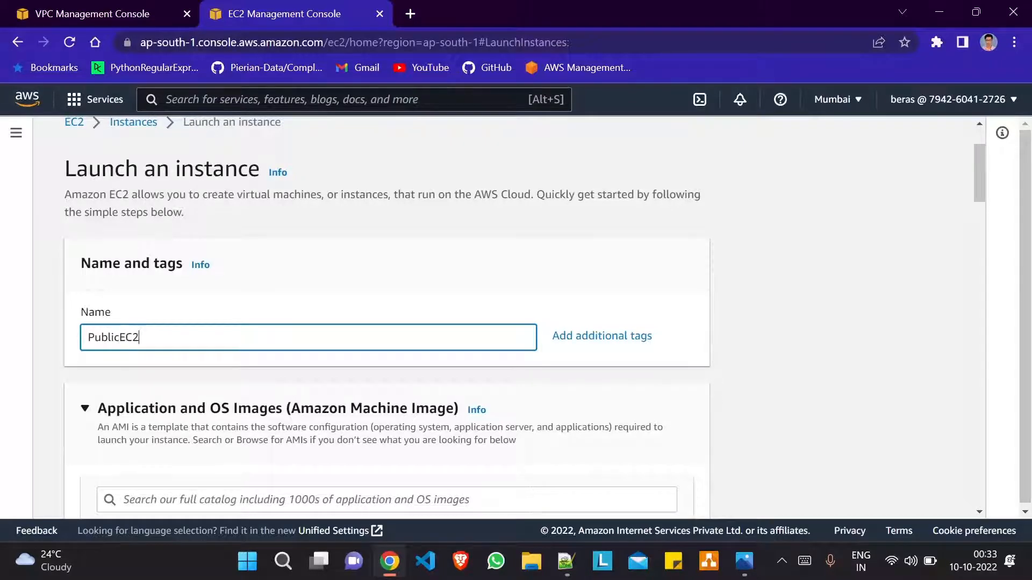
text(C2)
Step: Select the existing mykey key pair for the PublicEC2 instance
scroll(248, 346, down, 10)
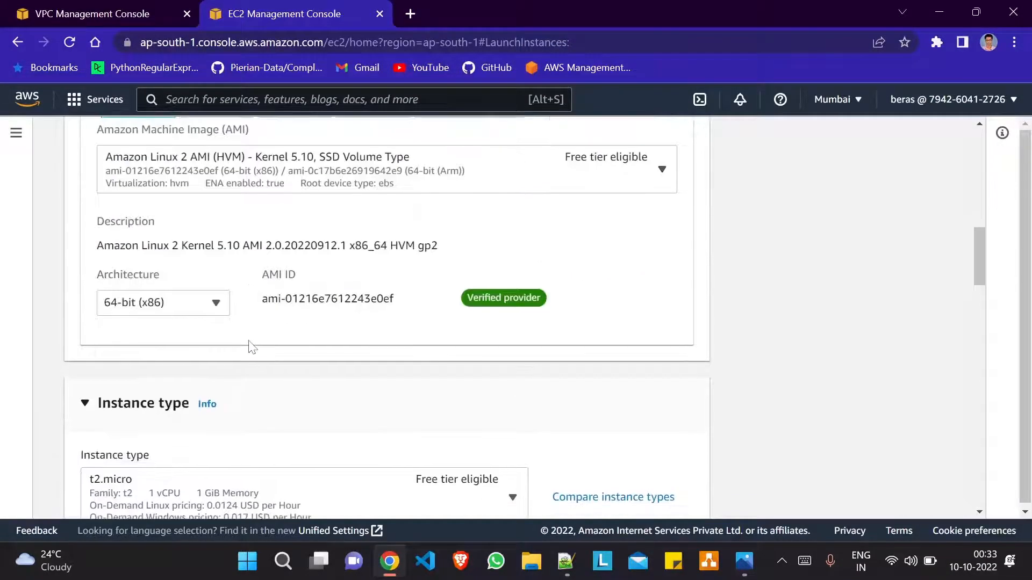
scroll(249, 346, down, 7)
click(511, 321)
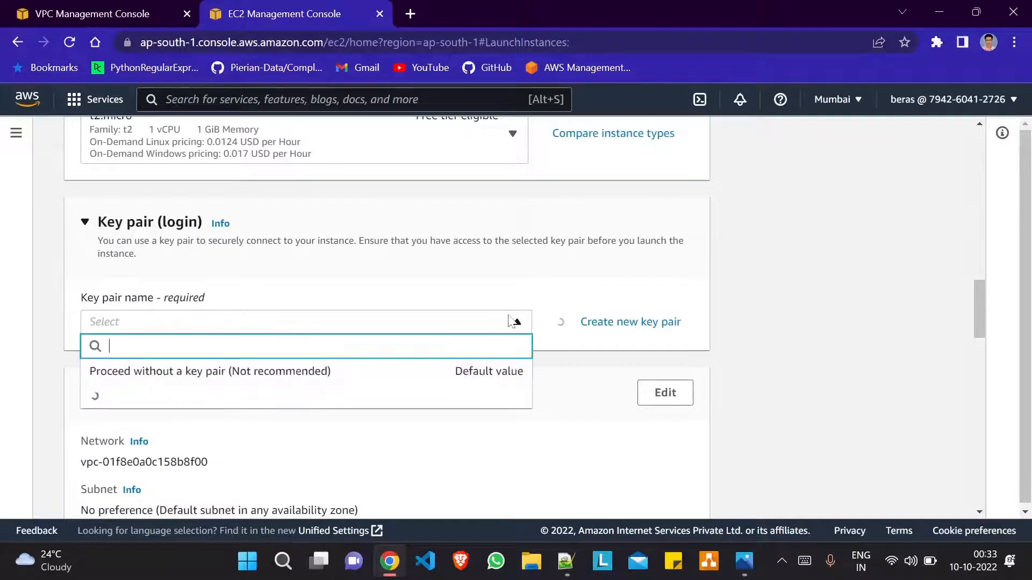
click(167, 410)
Step: Edit the network settings to place PublicEC2 in my-vpc and its public-subnet
scroll(350, 396, down, 4)
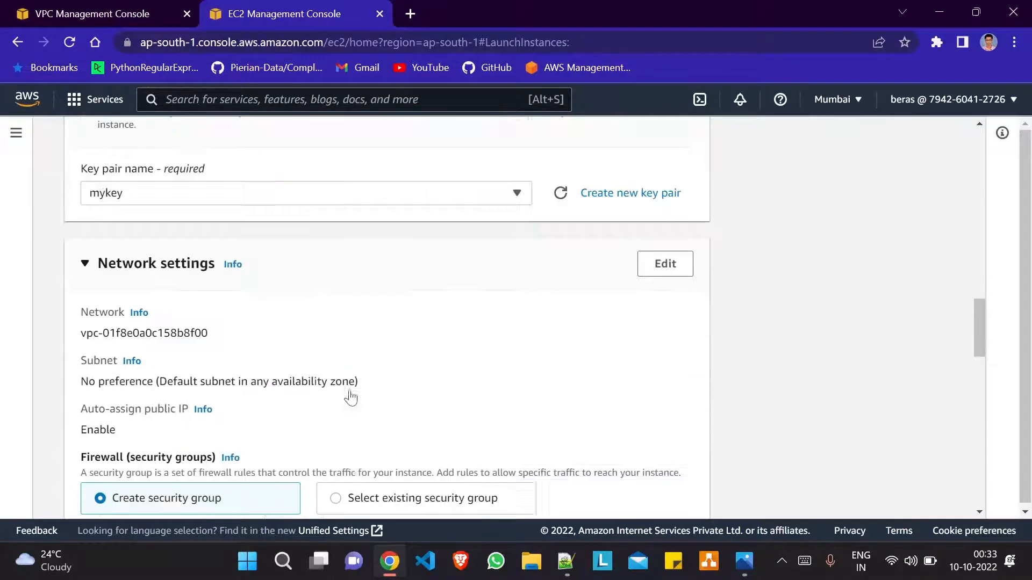
click(655, 194)
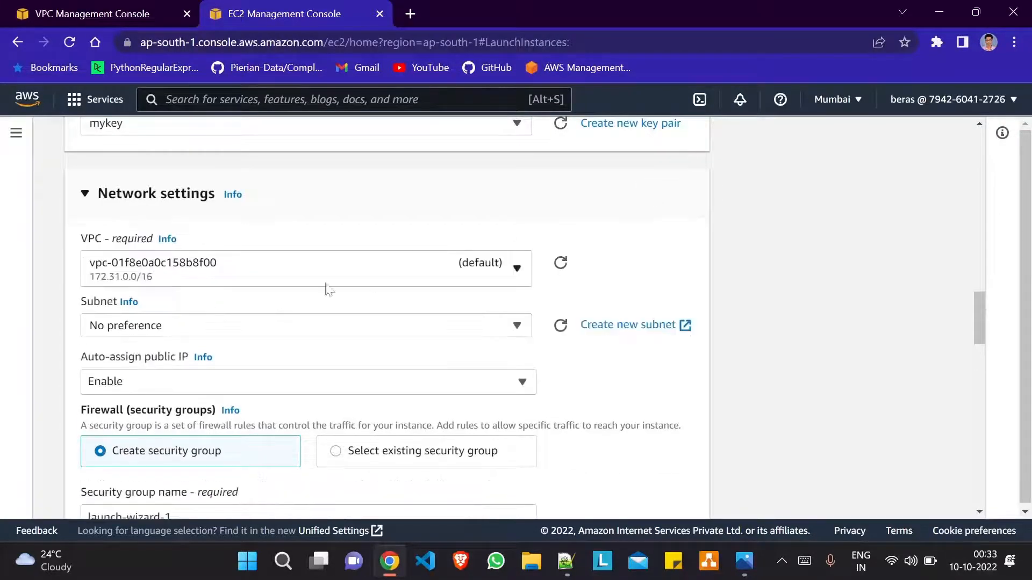
click(264, 279)
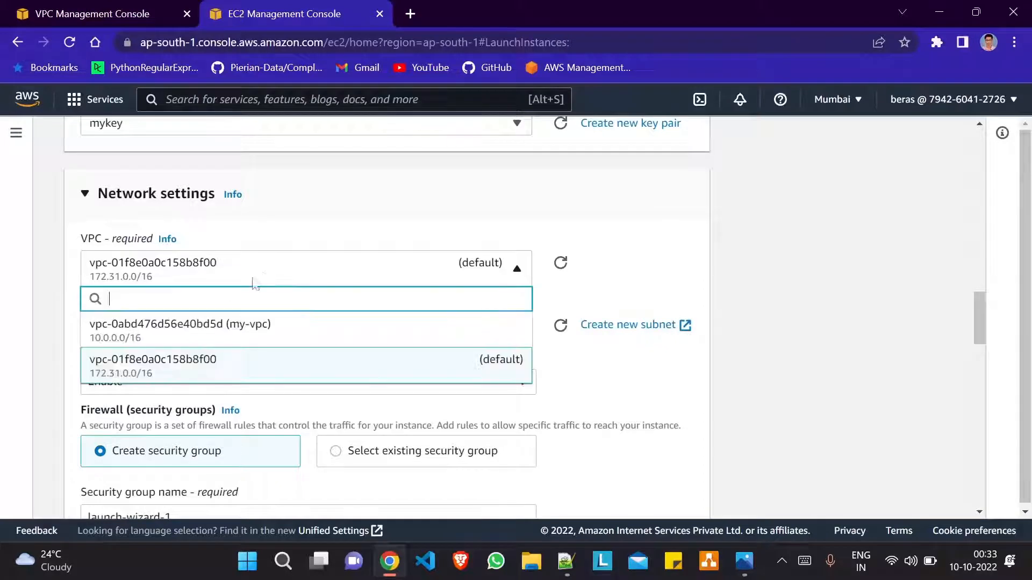
click(172, 329)
click(250, 346)
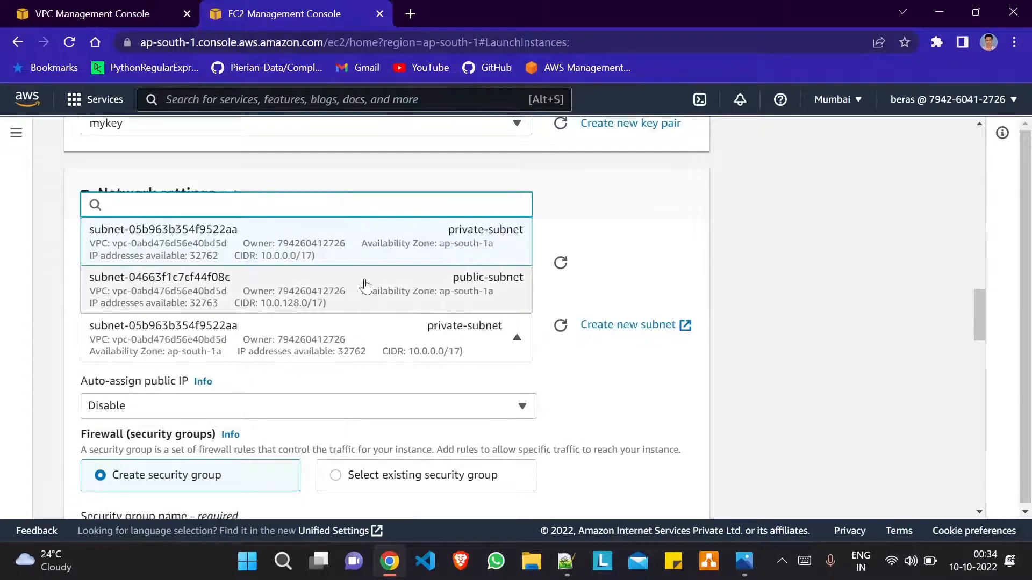
click(344, 298)
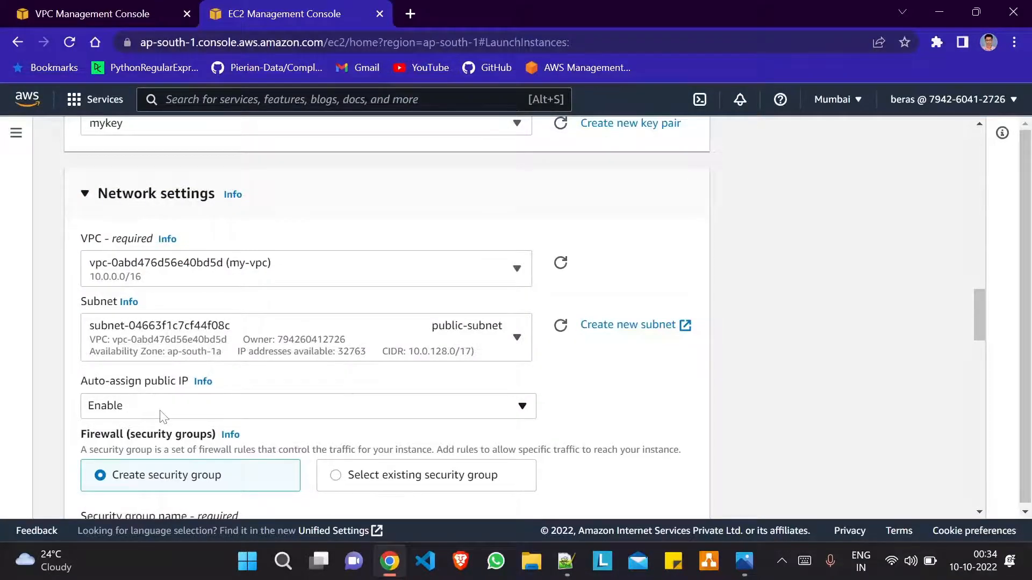
Step: Assign the existing public-sg security group to PublicEC2 and launch the instance
scroll(164, 417, down, 3)
click(375, 346)
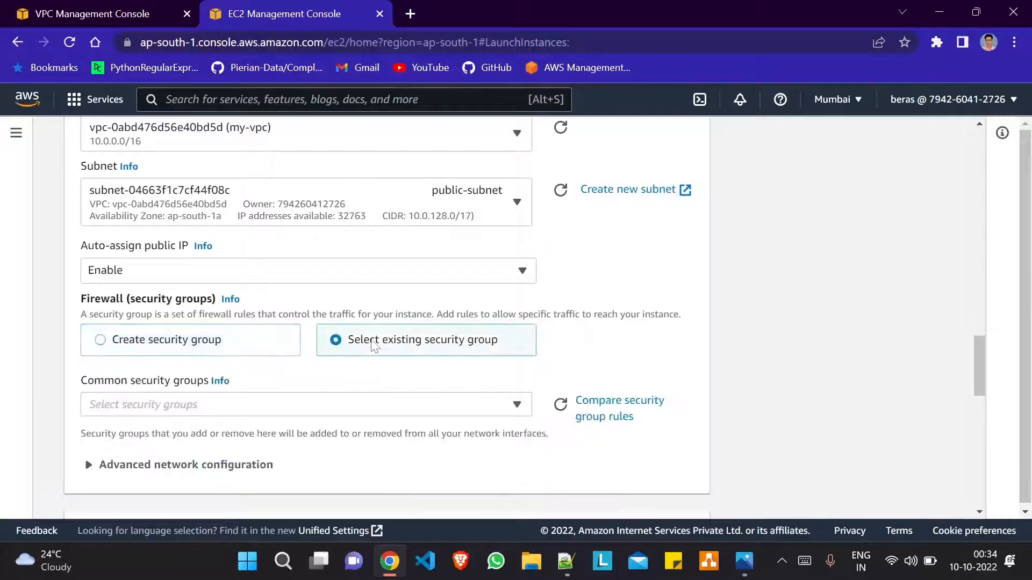
click(202, 404)
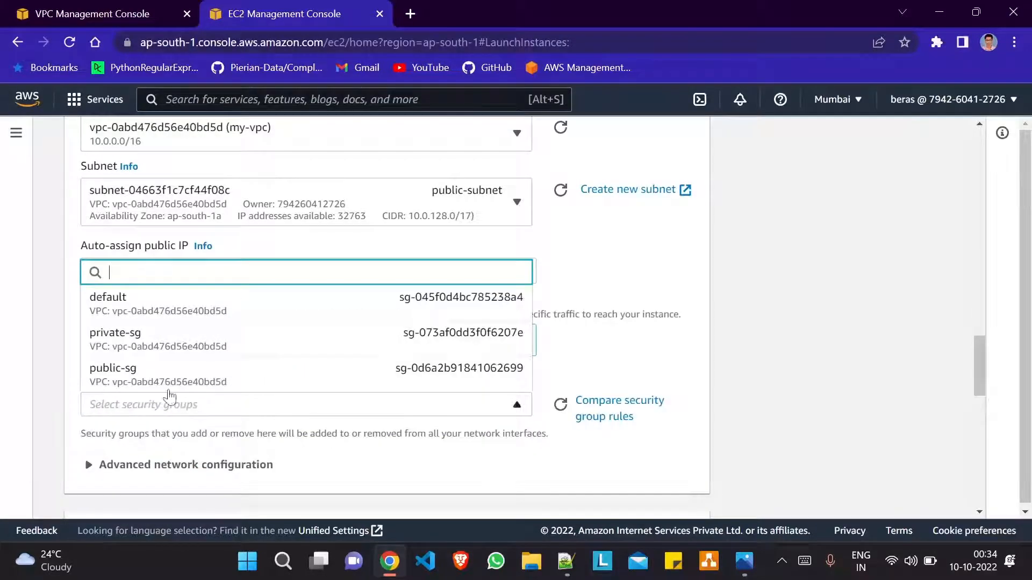
click(172, 377)
scroll(318, 401, down, 10)
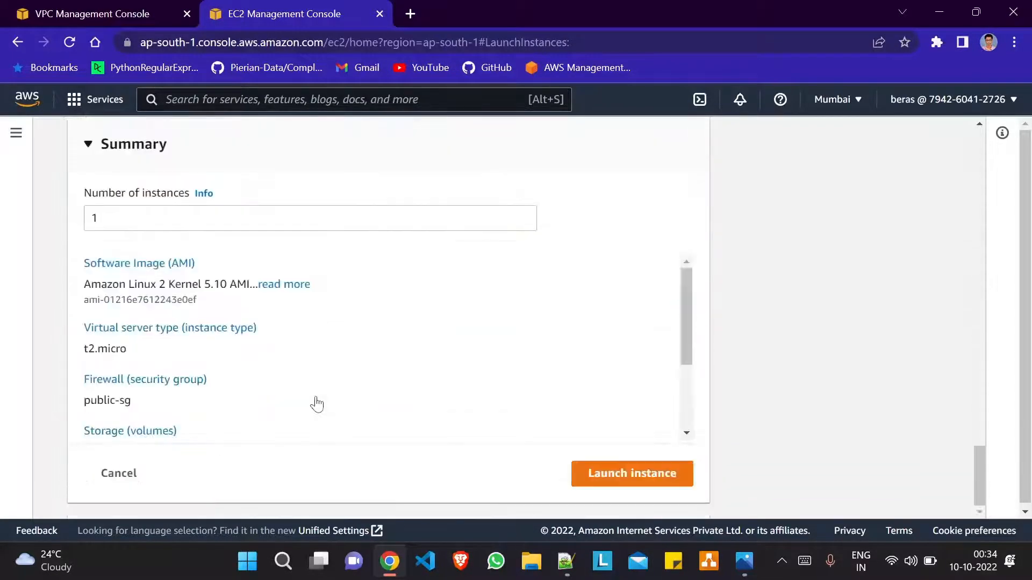
click(630, 478)
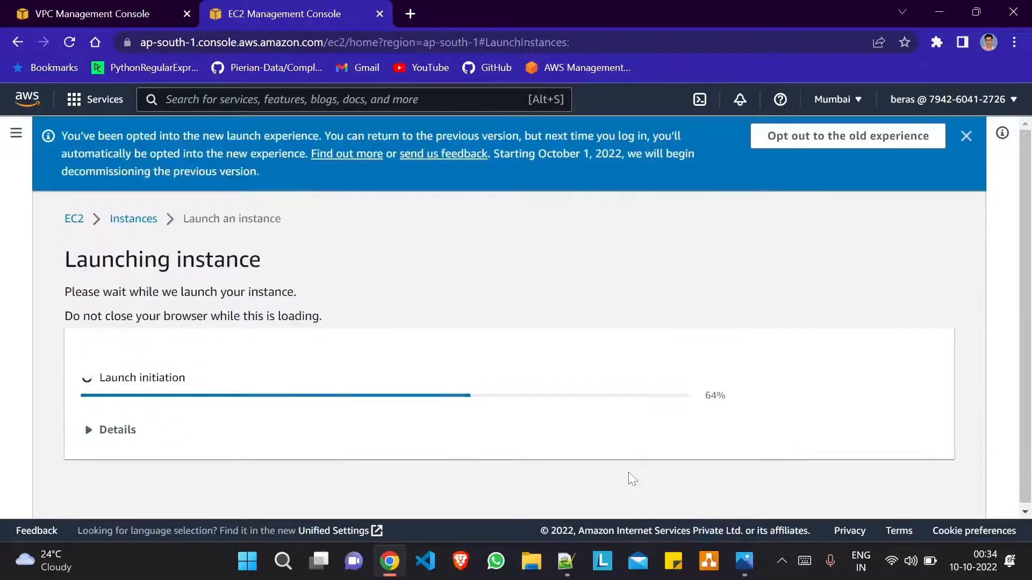
Step: Filter the EC2 instances list to the running state with full names readable, and display the details of PublicEC2
click(137, 219)
click(322, 165)
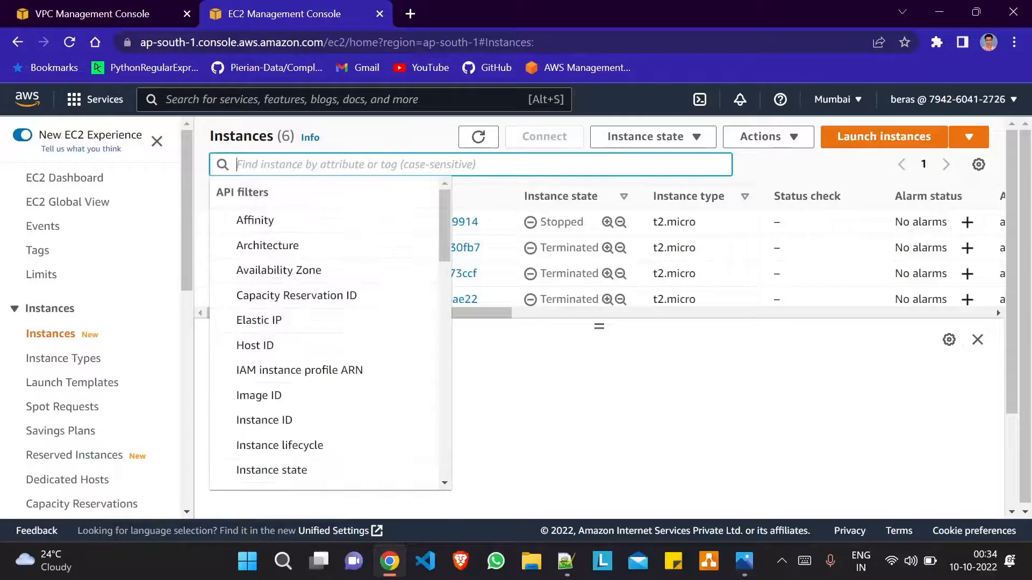
text(runn)
click(319, 249)
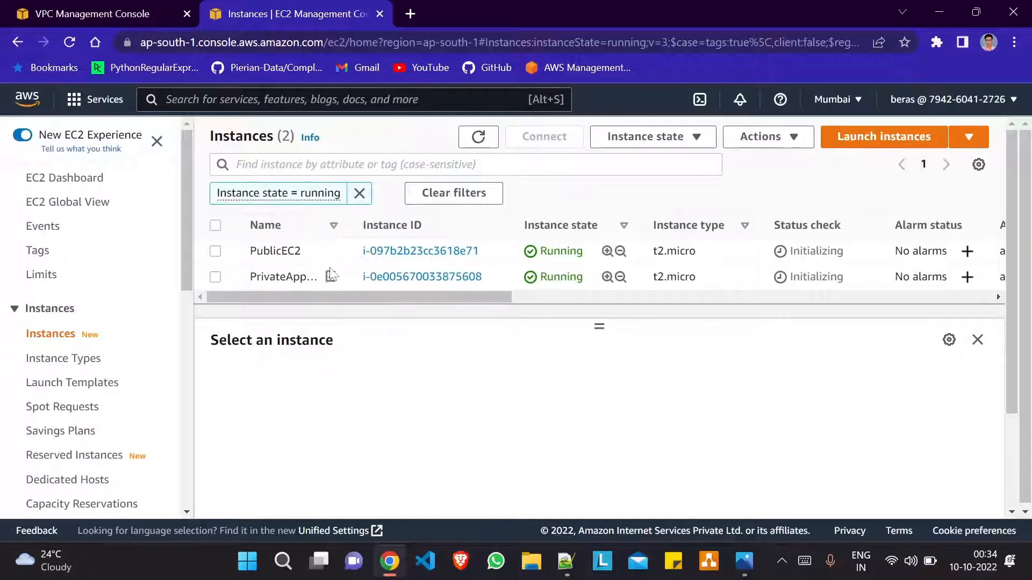
double_click(400, 228)
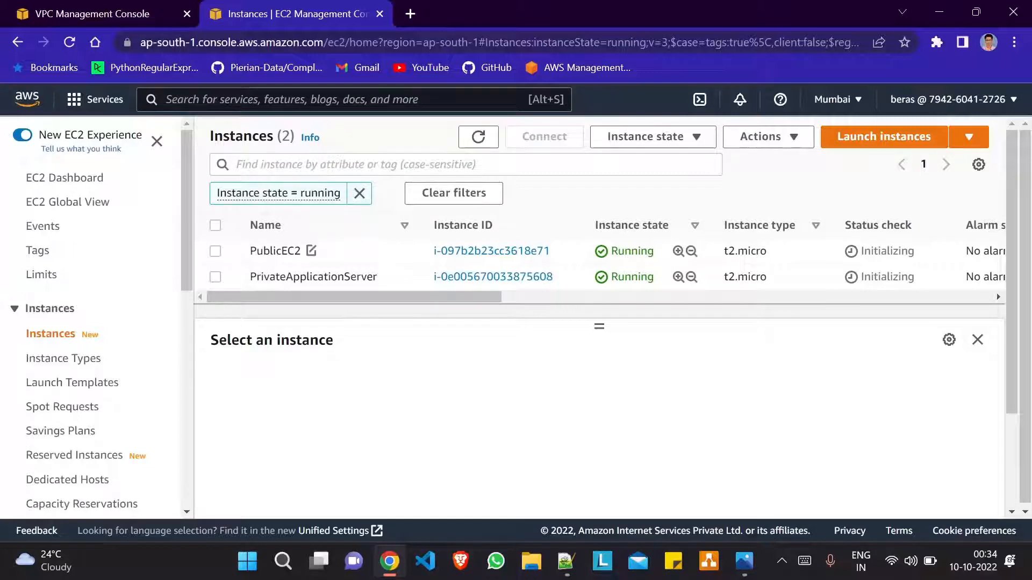
click(215, 251)
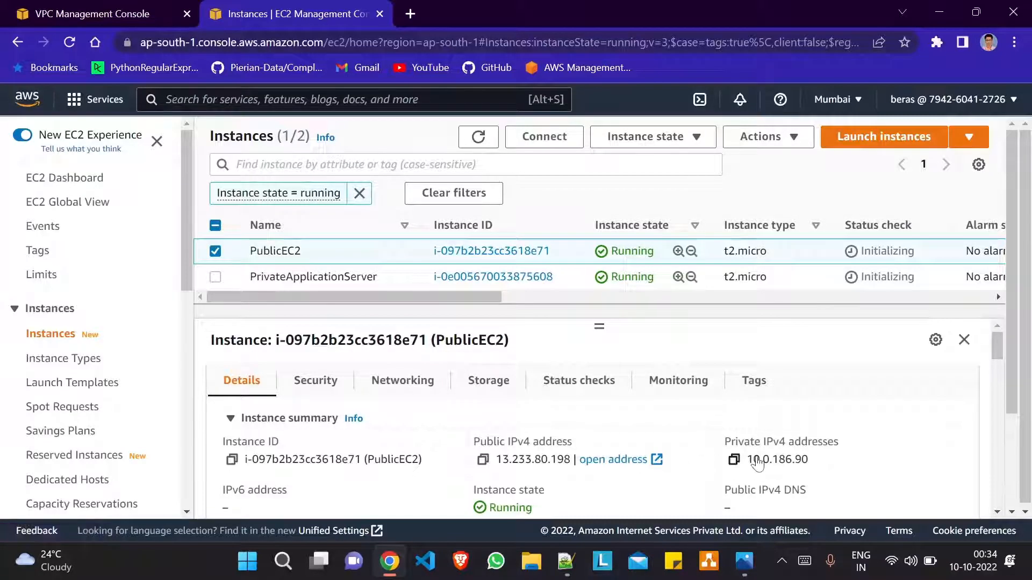
Step: Open a MobaXterm terminal in the Desktop folder and list its files with ls -l
click(1030, 570)
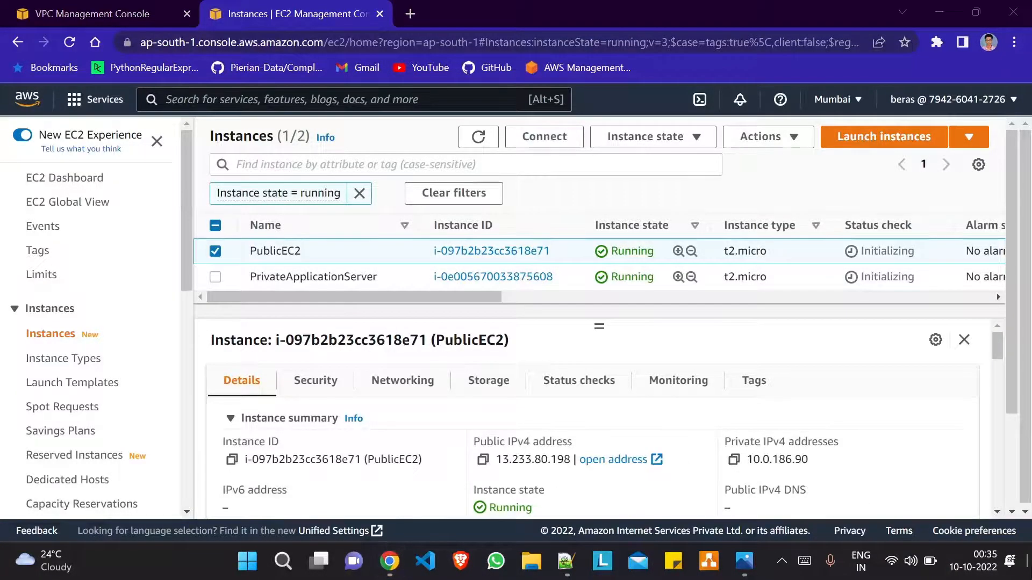
right_click(368, 213)
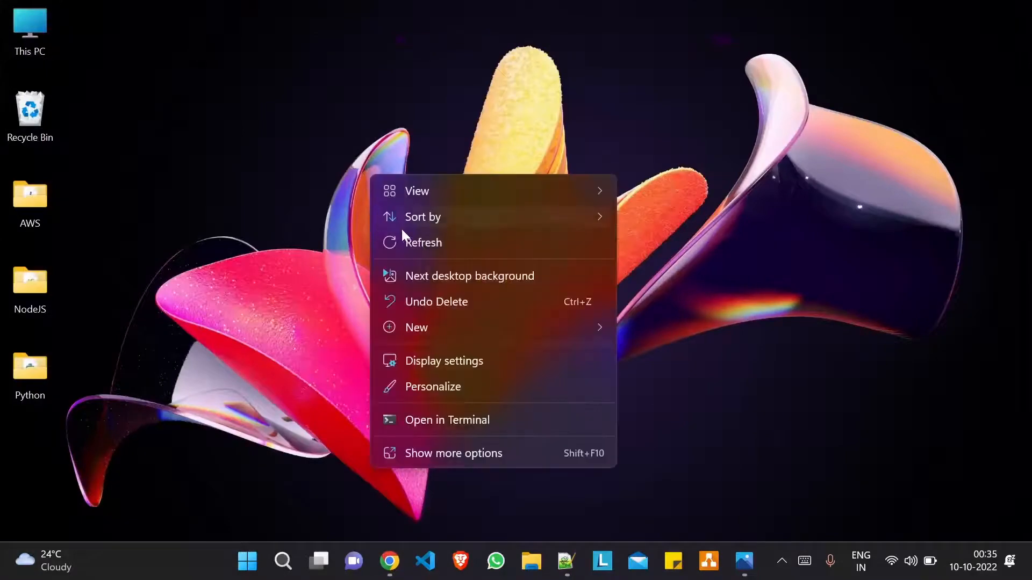
click(424, 242)
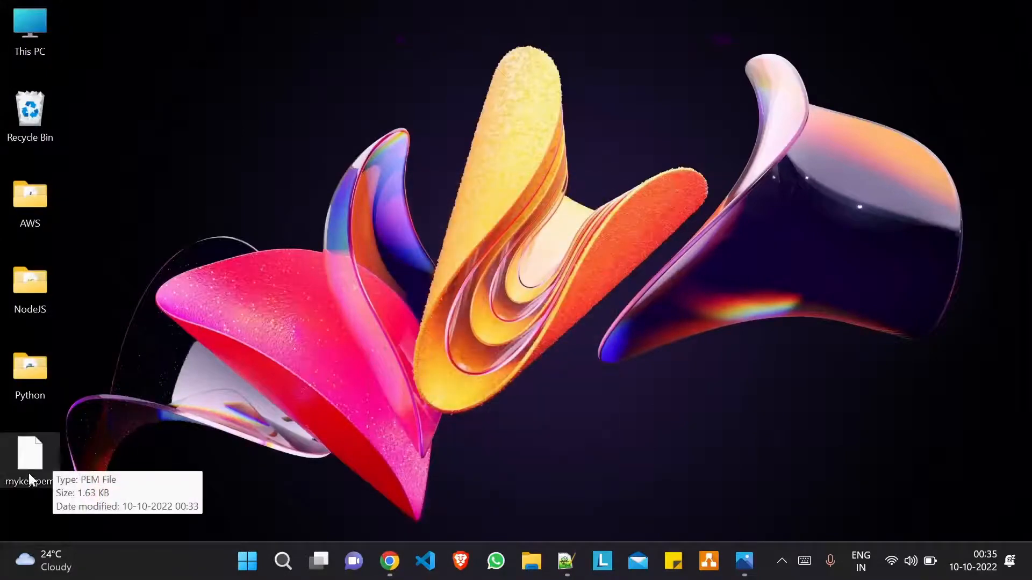
right_click(315, 95)
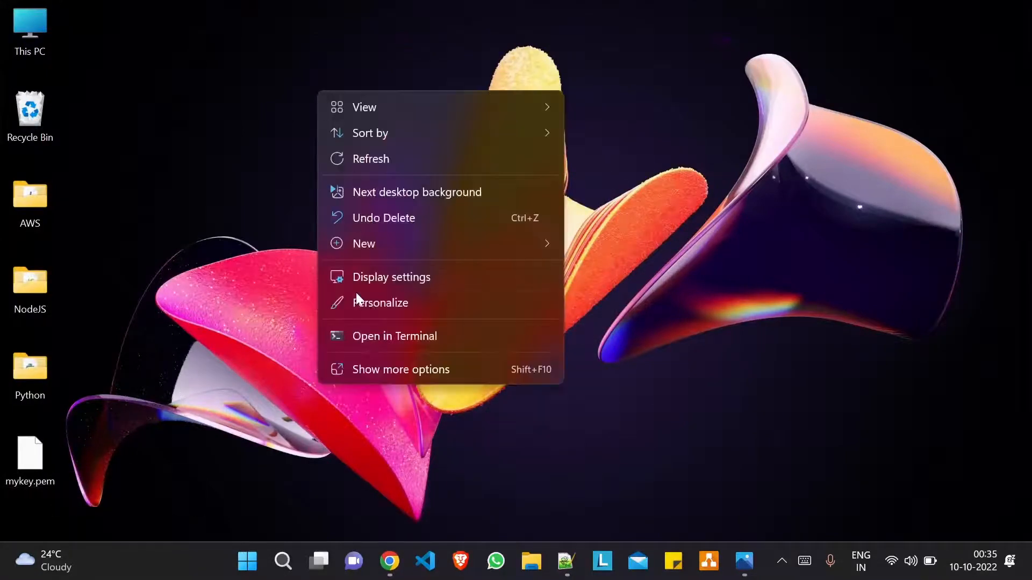
click(415, 367)
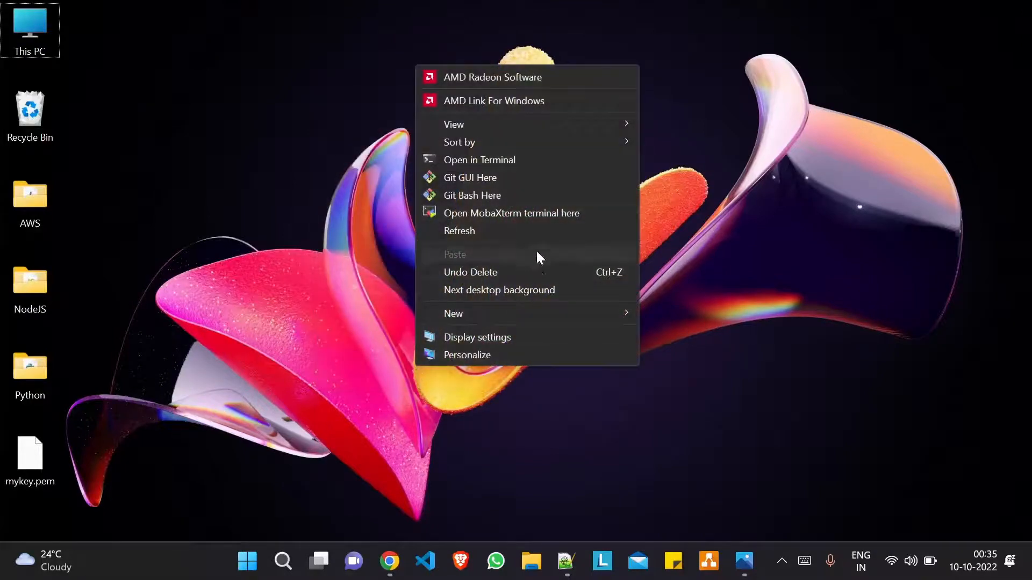
click(502, 214)
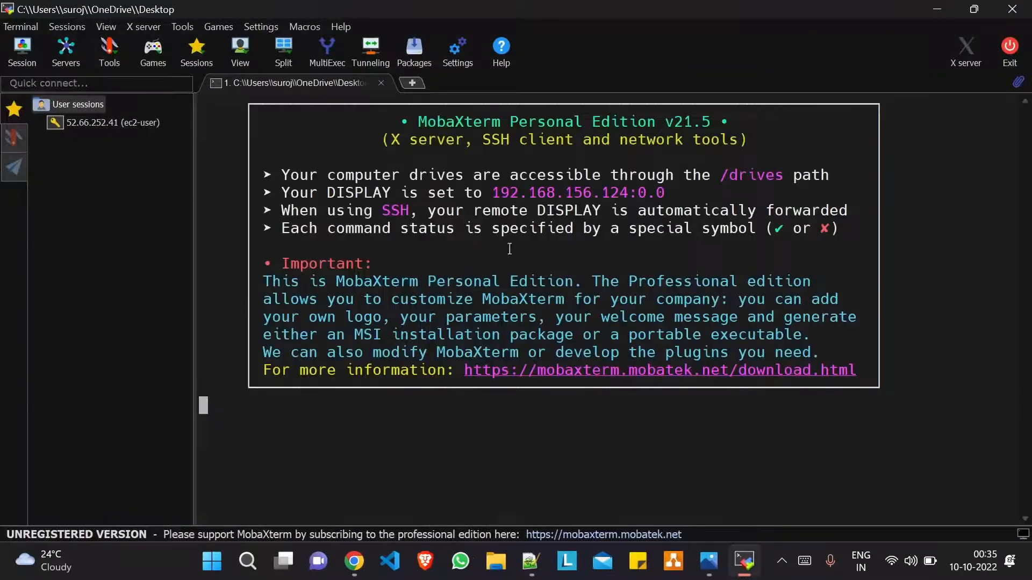
text(ls )
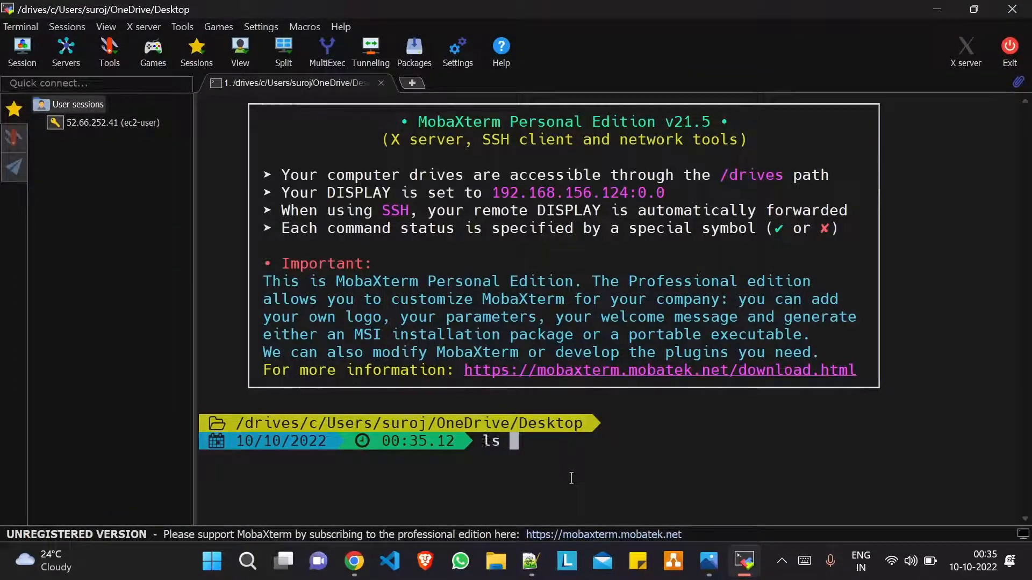
text(-l)
key(Return)
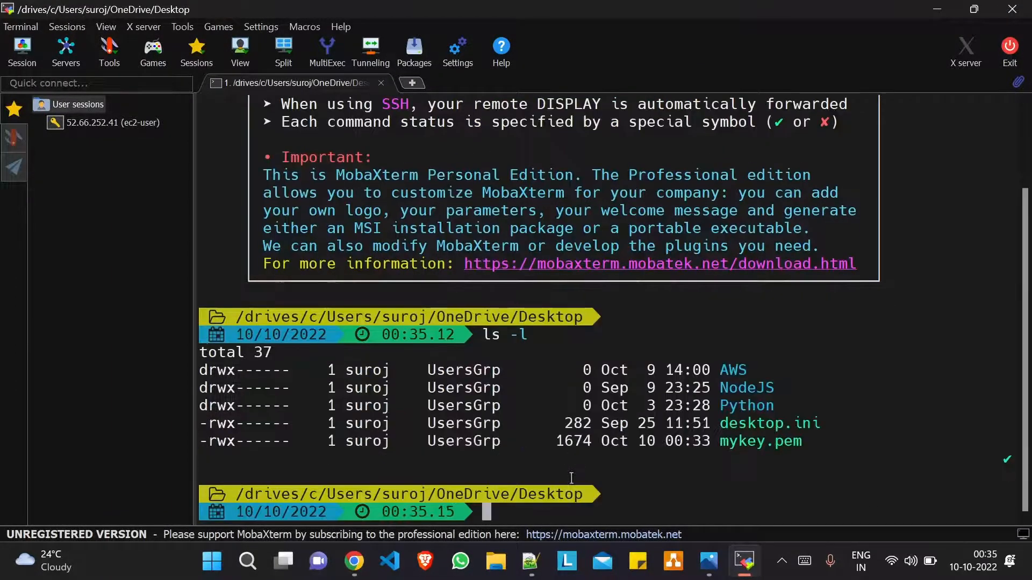
Step: Restrict the mykey.pem permissions with chmod 400 and list the Desktop files again in long format
text(ch)
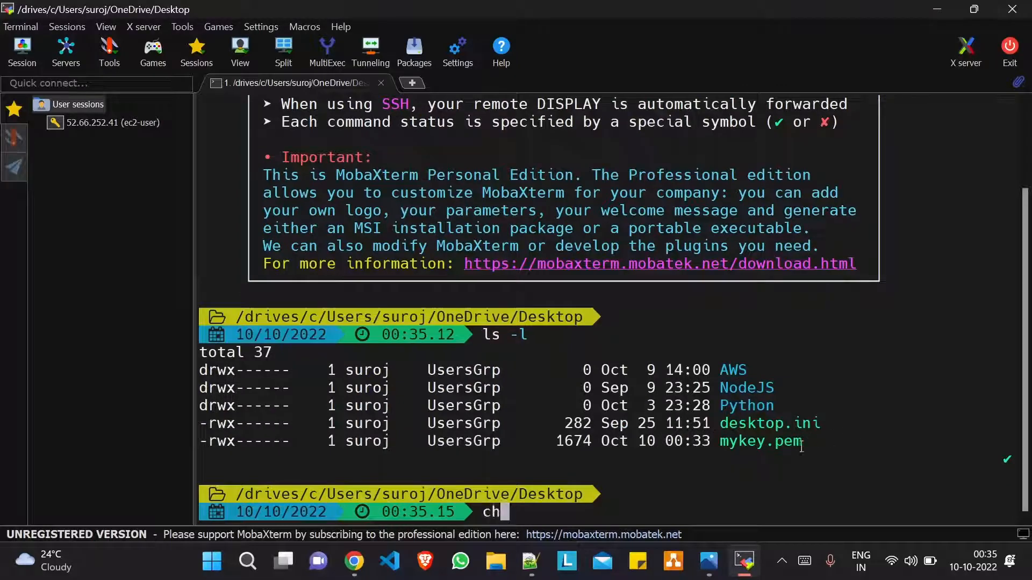
text(mod 400 m)
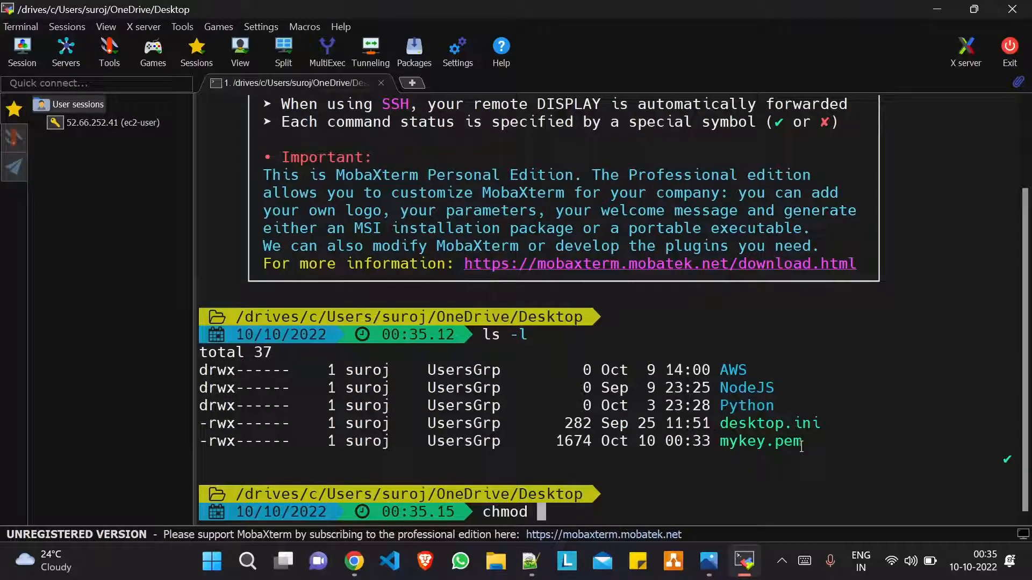
key(Tab)
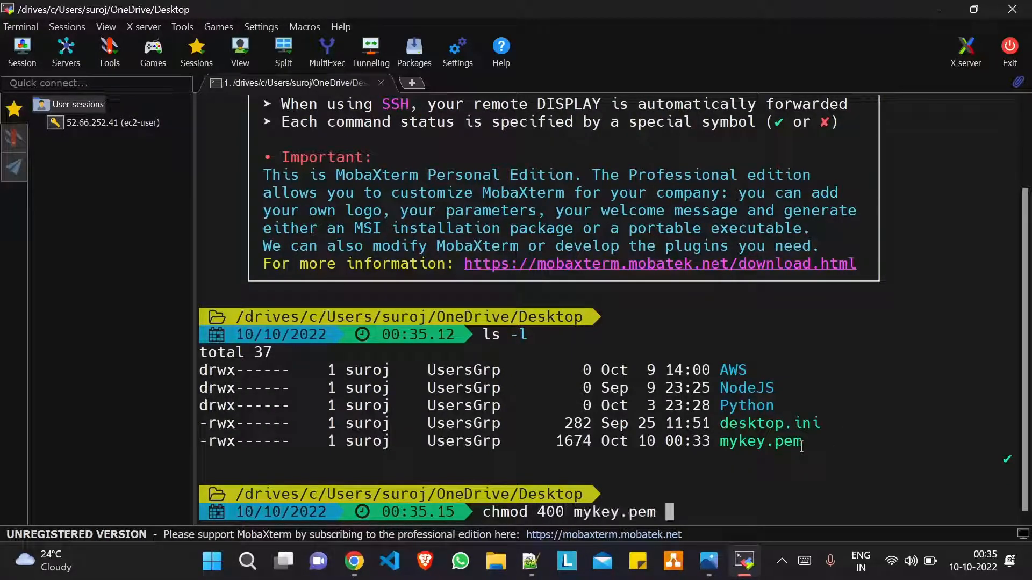
key(Return)
text(ls -l)
key(Return)
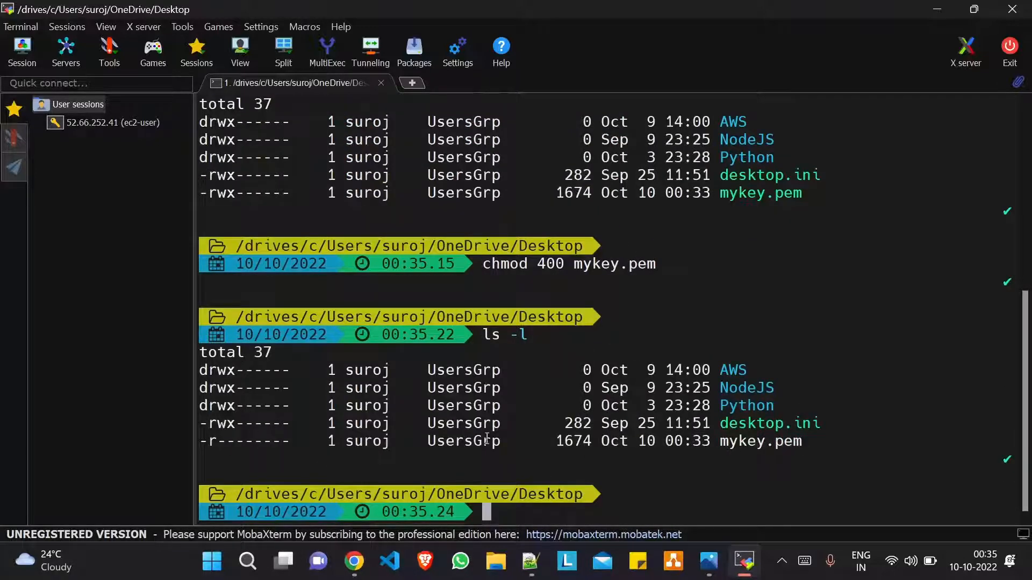
Step: Connect over SSH to PublicEC2 as ec2-user at its public IPv4 address 13.233.80.198, using the mykey.pem key
text(ssh -)
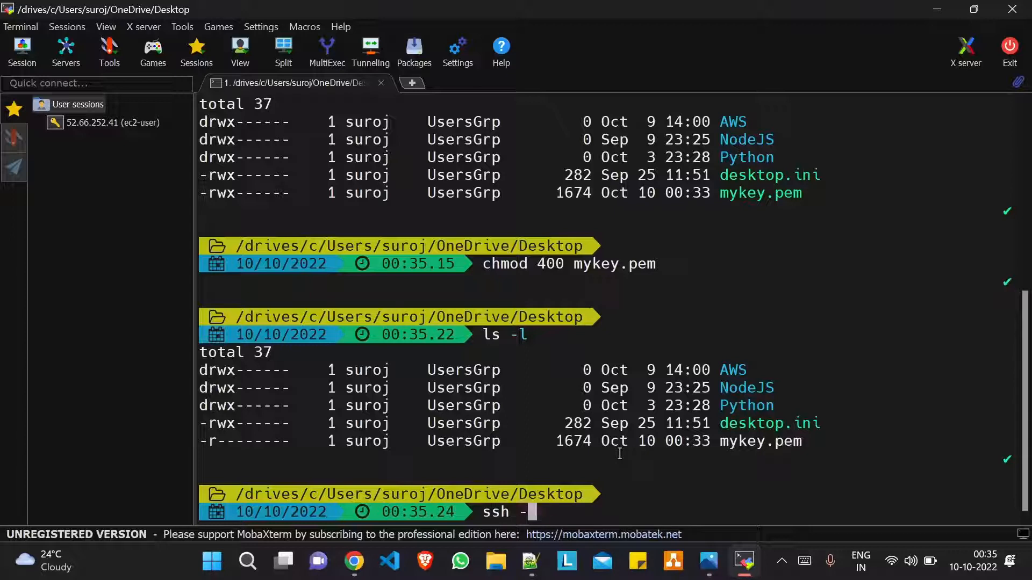
text(i mykey.)
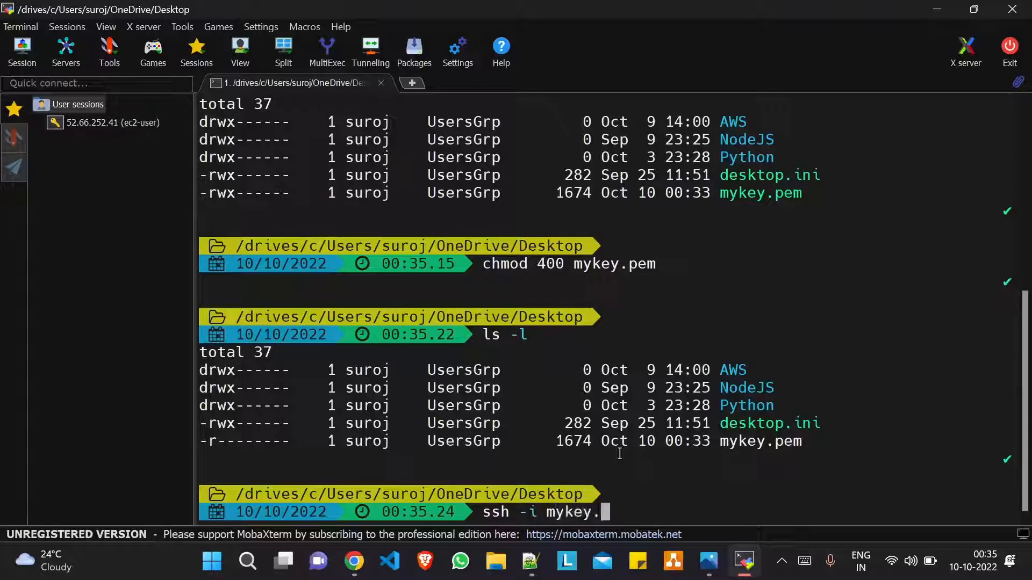
text(pem ec2-)
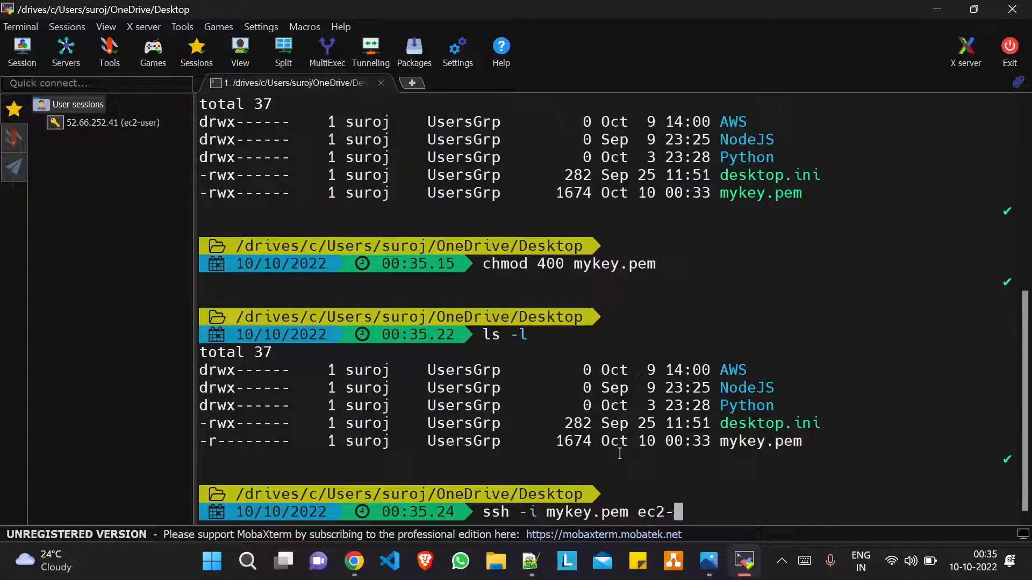
text(user@)
key(alt+Tab)
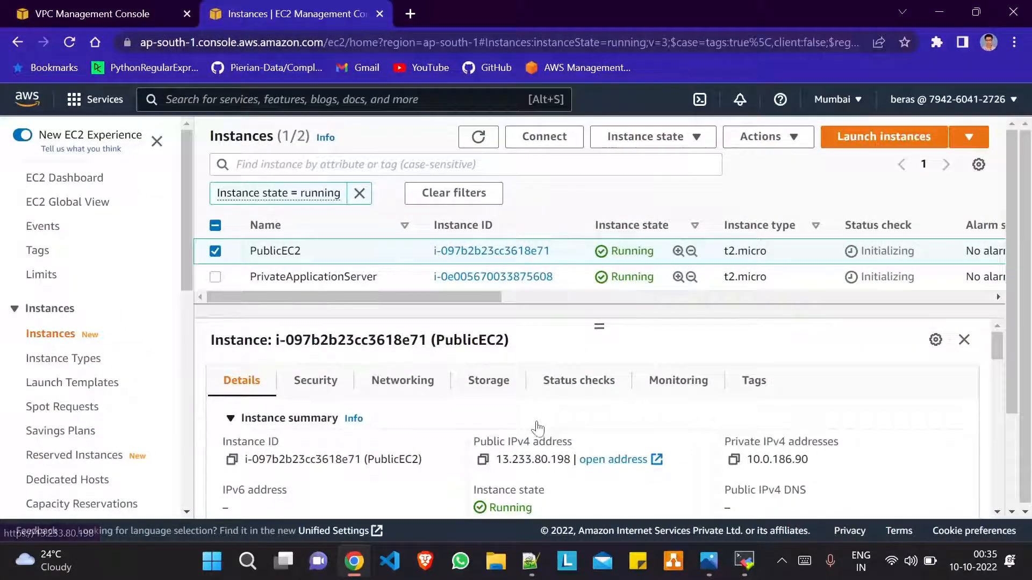
click(483, 459)
key(alt+Tab)
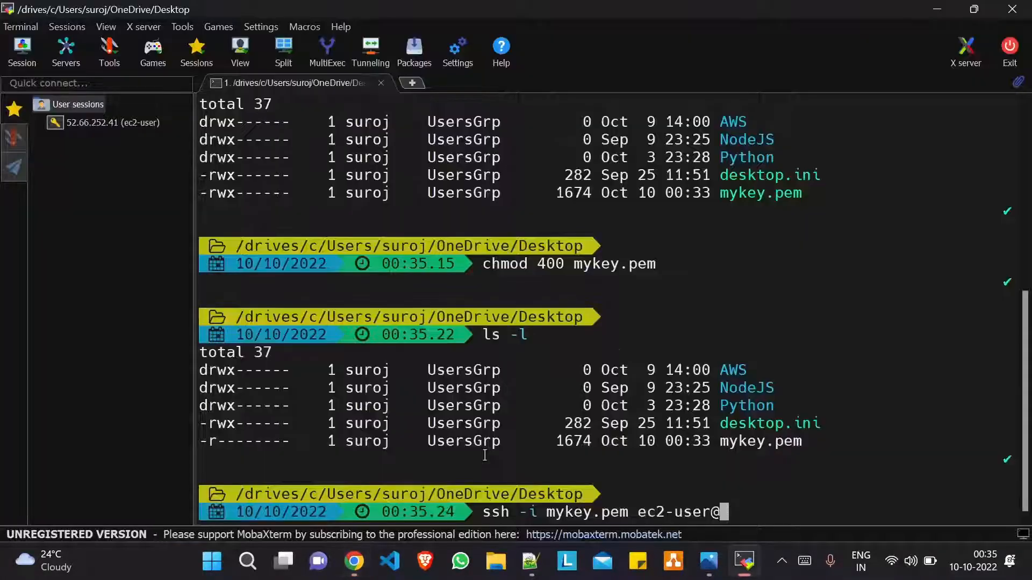
right_click(882, 437)
key(Return)
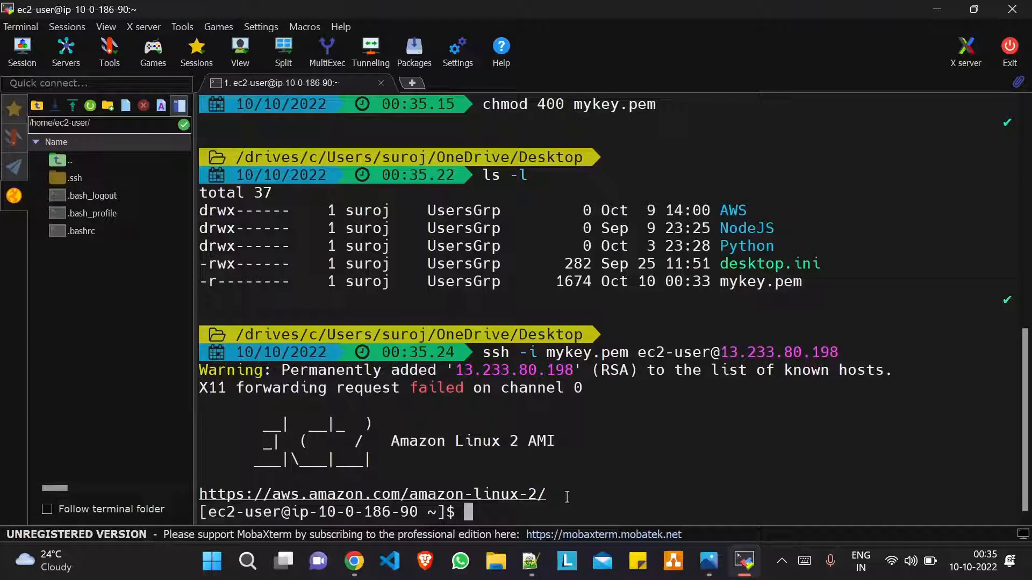
Step: Test internet access from PublicEC2 by pinging google.com, and stop the ping after a few replies
text(ping google.com)
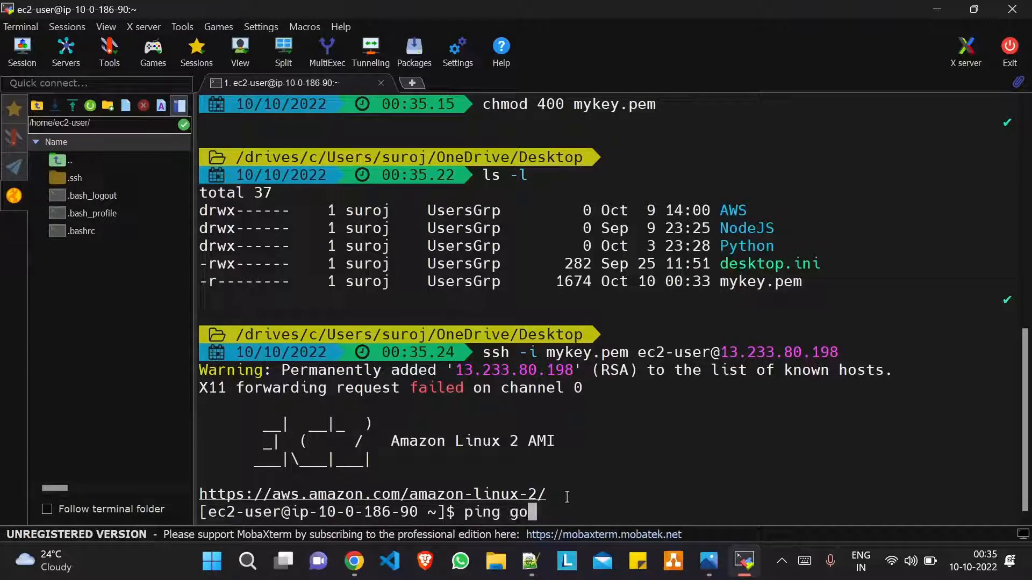
key(Return)
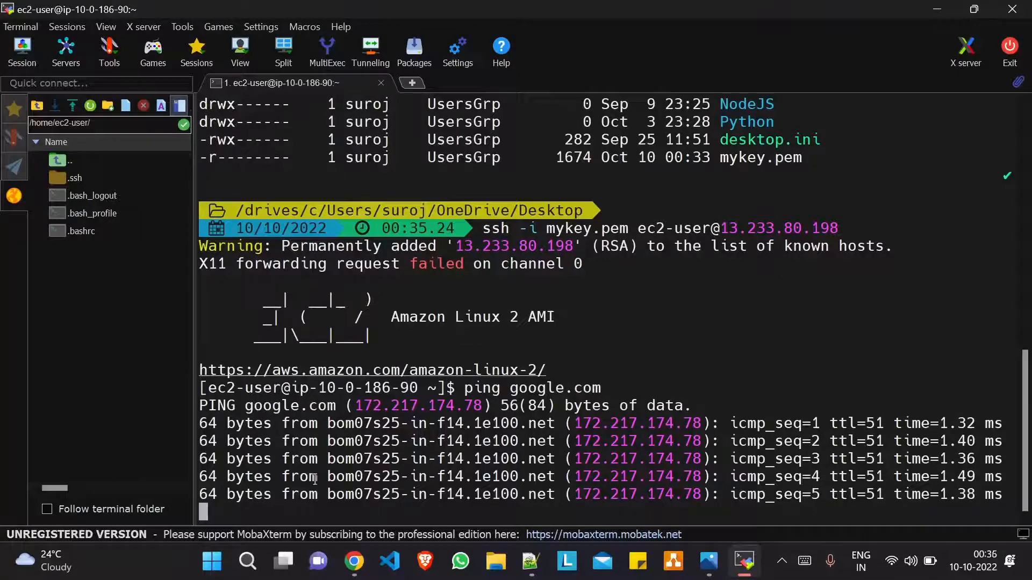
key(ctrl+z)
key(Return)
key(Return)
Step: Ping PrivateApplicationServer from PublicEC2 at its private IPv4 address 10.0.74.162, and stop the ping after a few replies
text(ping)
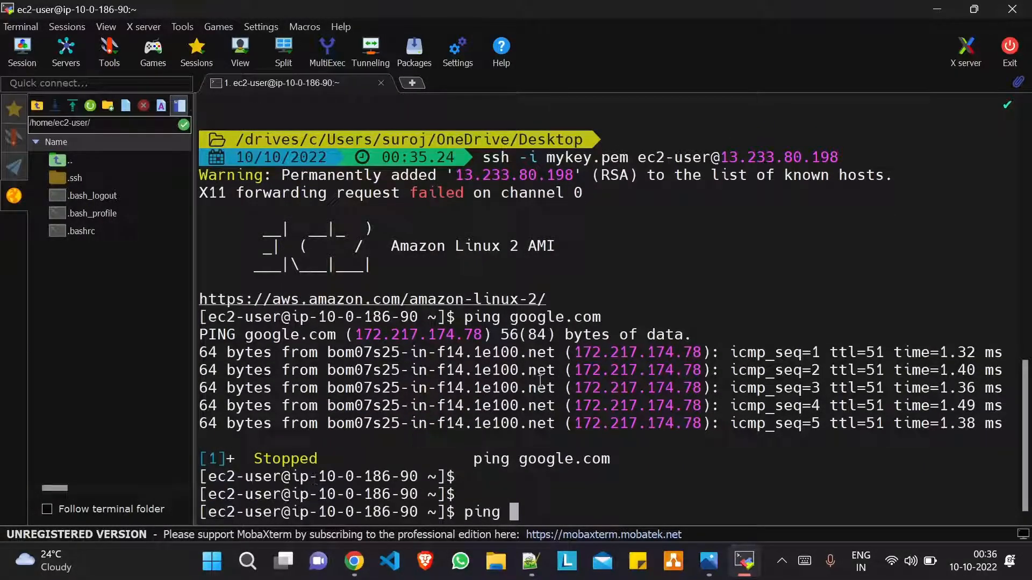
key(alt+Tab)
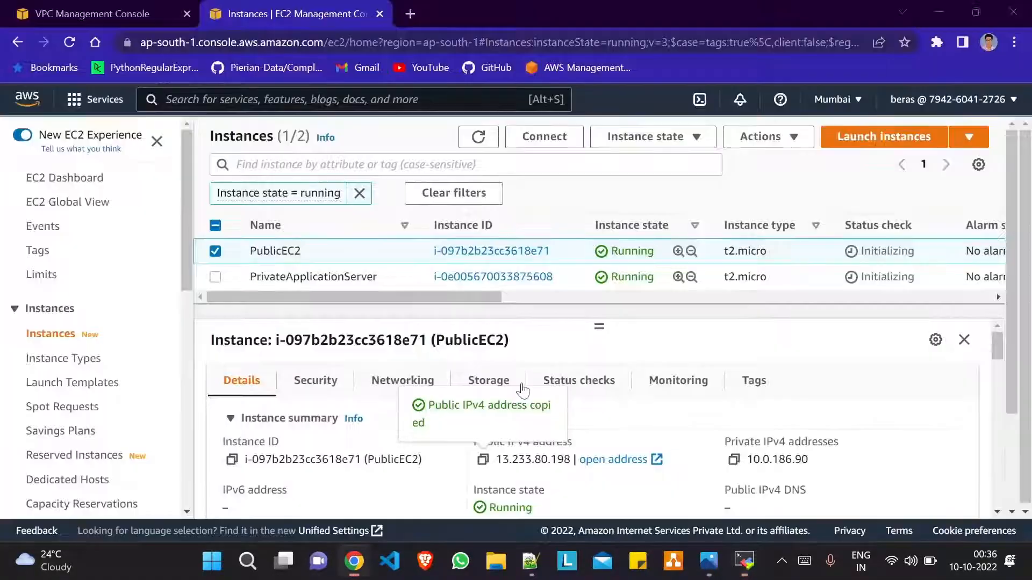
click(215, 277)
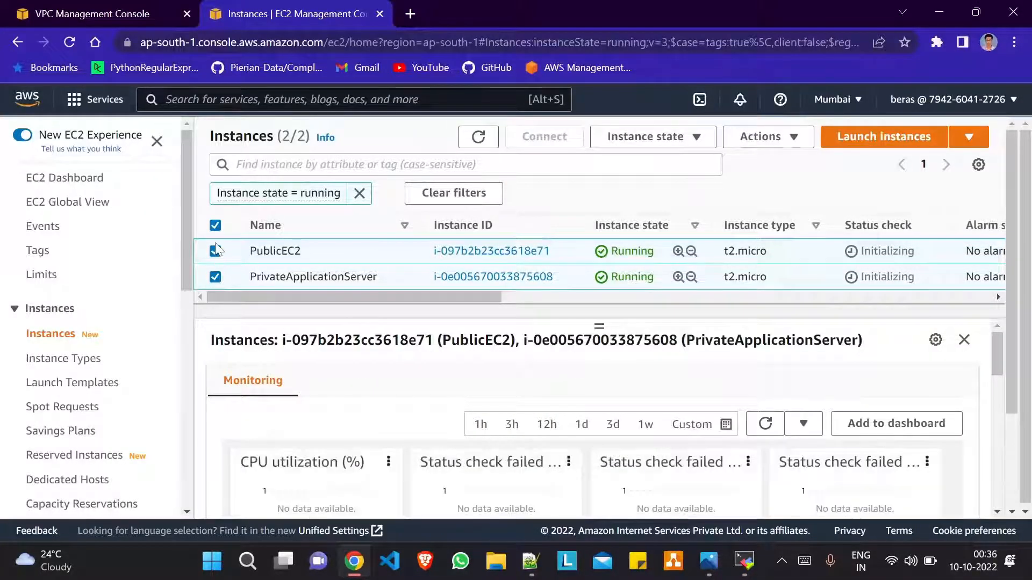
click(215, 251)
click(733, 459)
key(alt+Tab)
right_click(642, 456)
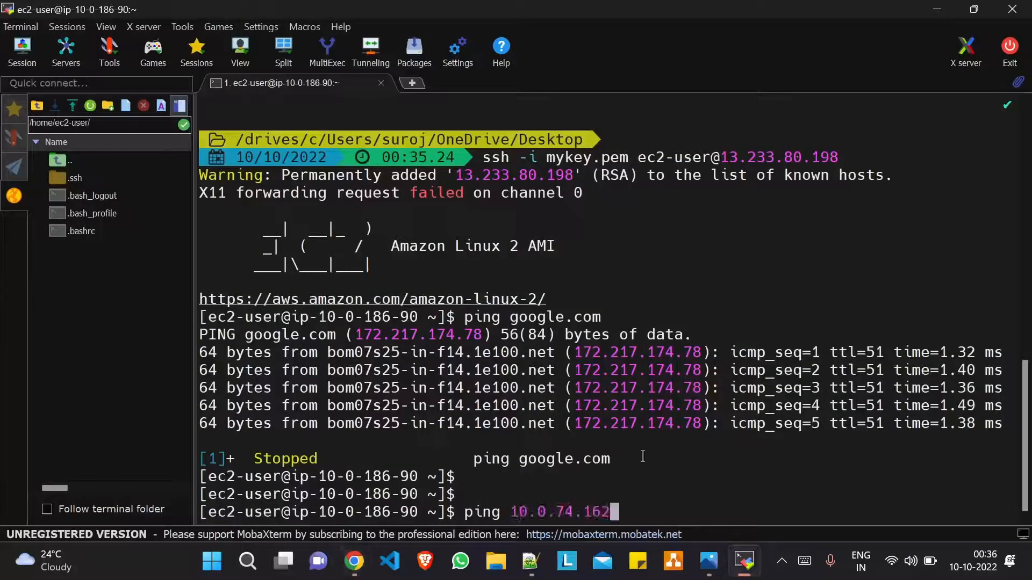
key(Return)
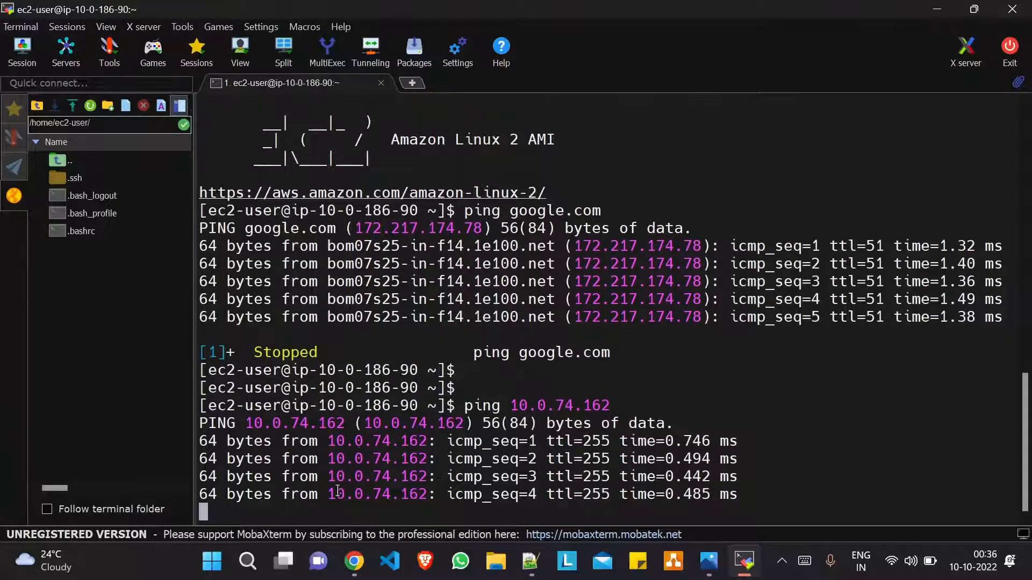
key(ctrl+z)
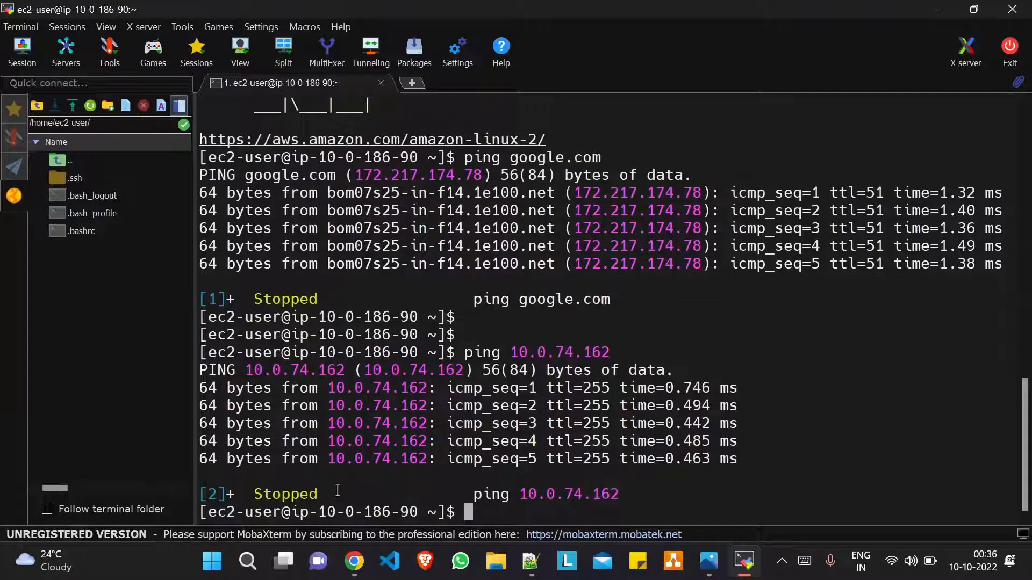
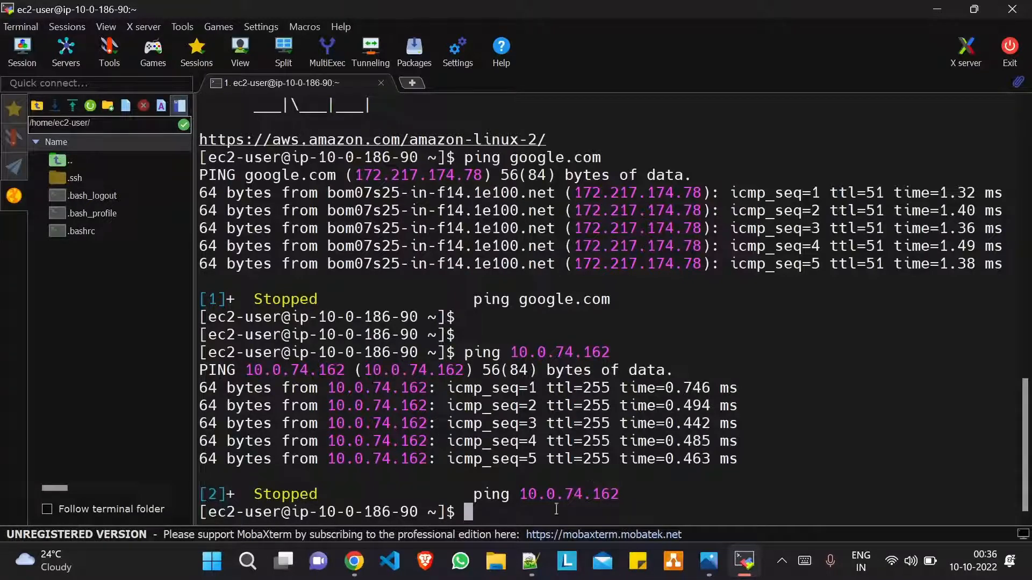
Step: Create an empty mykey.pem file on PublicEC2 and open it in vi in insert mode
text(touch )
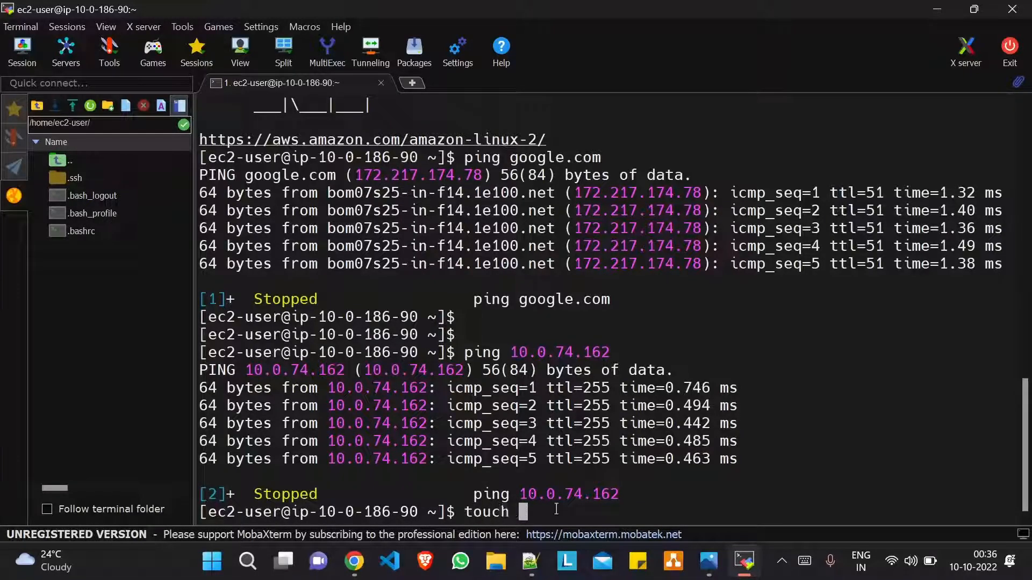
text(mykey.pem)
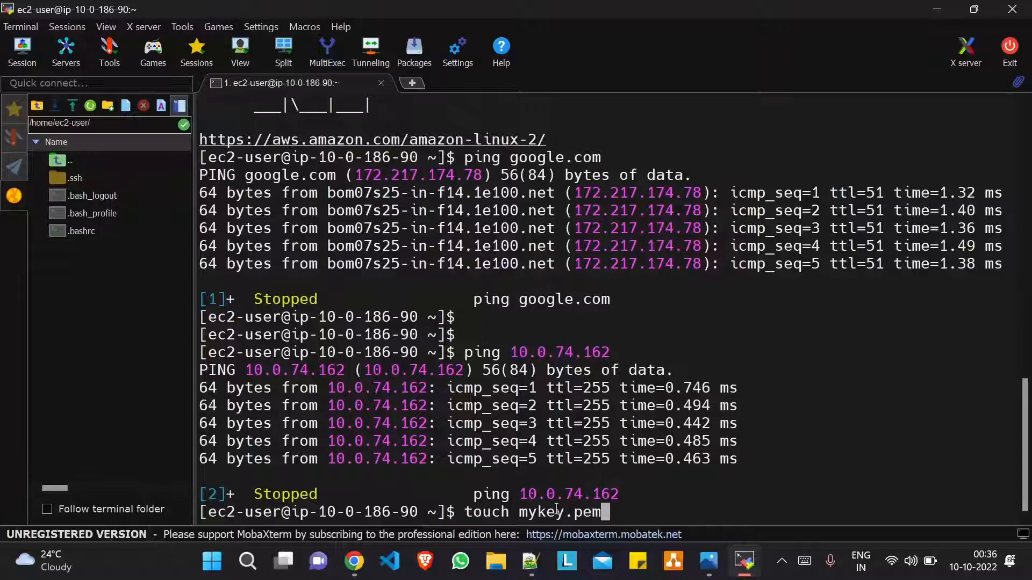
key(Return)
text(vi )
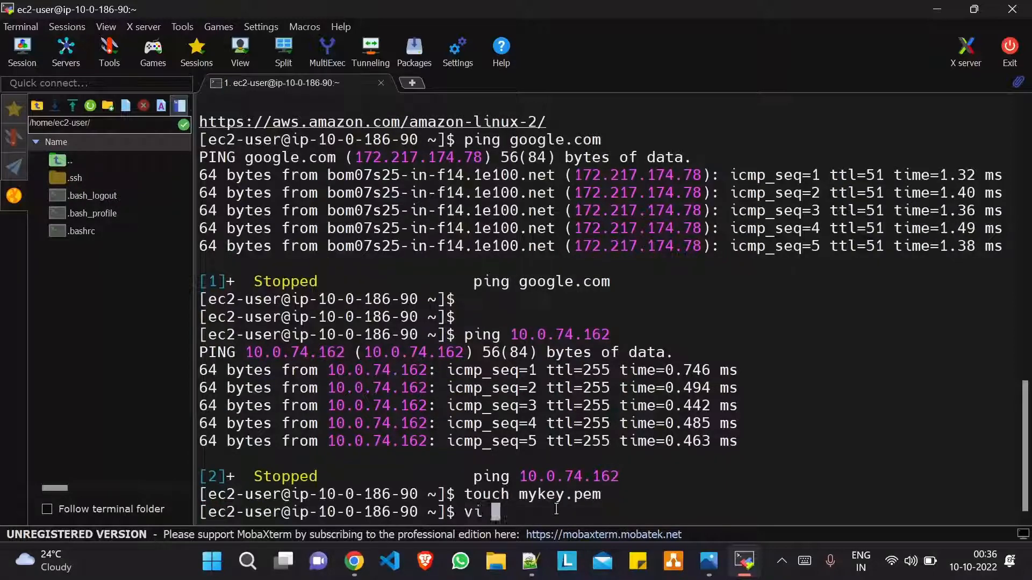
text(myk)
key(Tab)
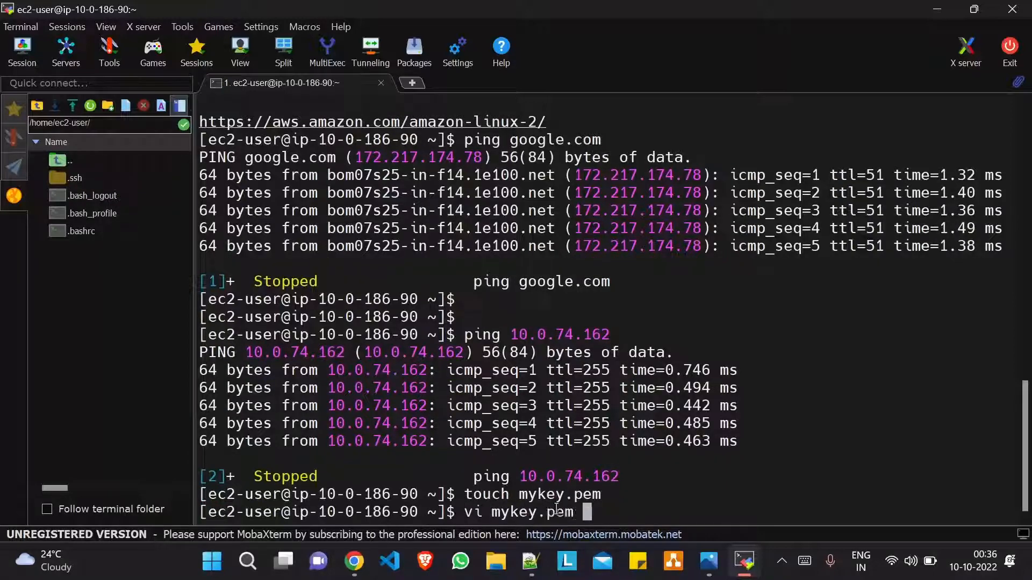
key(Return)
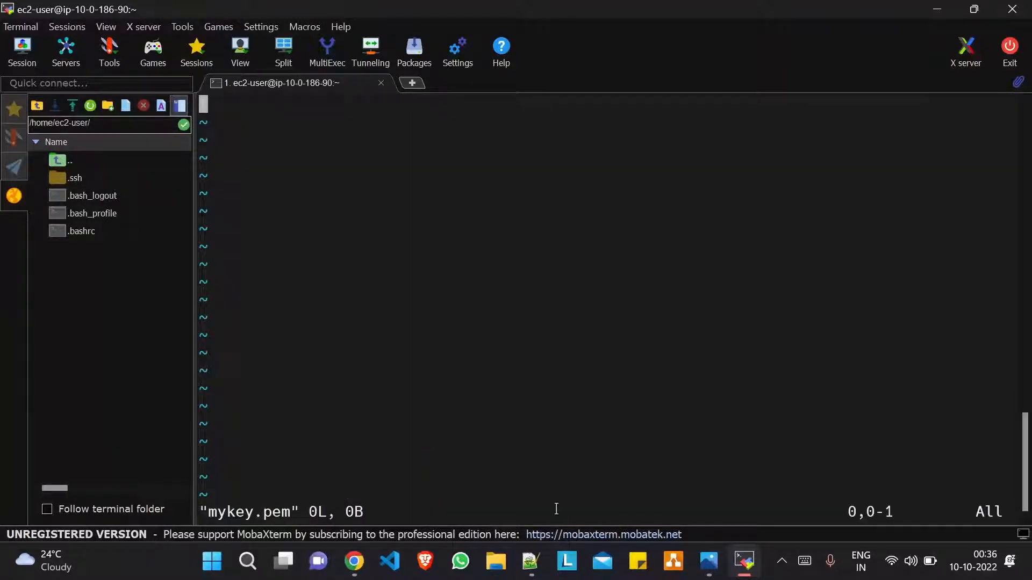
key(i)
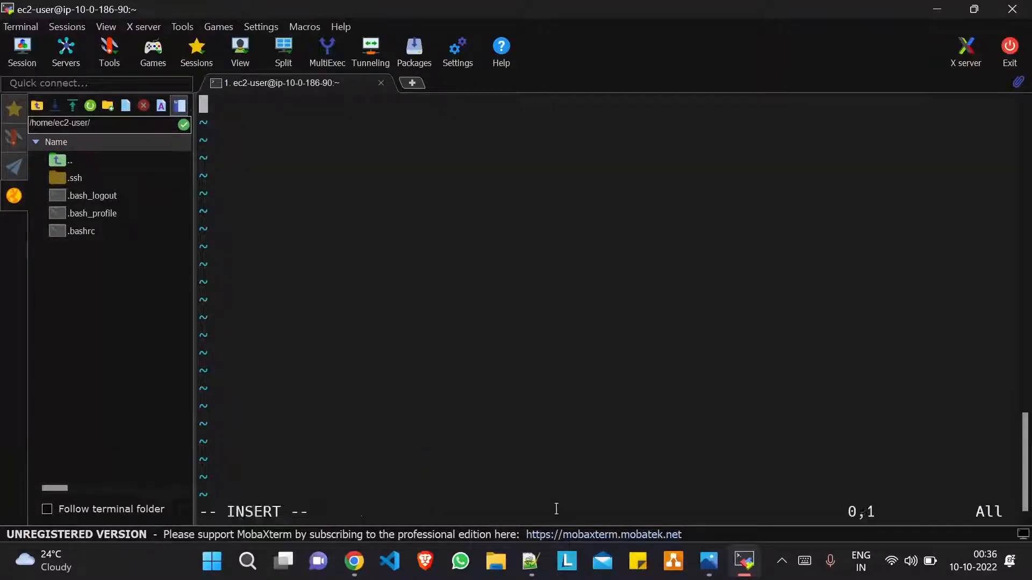
Step: Copy the entire private key from the desktop's mykey.pem in Notepad and paste it into the mykey.pem file open in vi on PublicEC2
key(super+d)
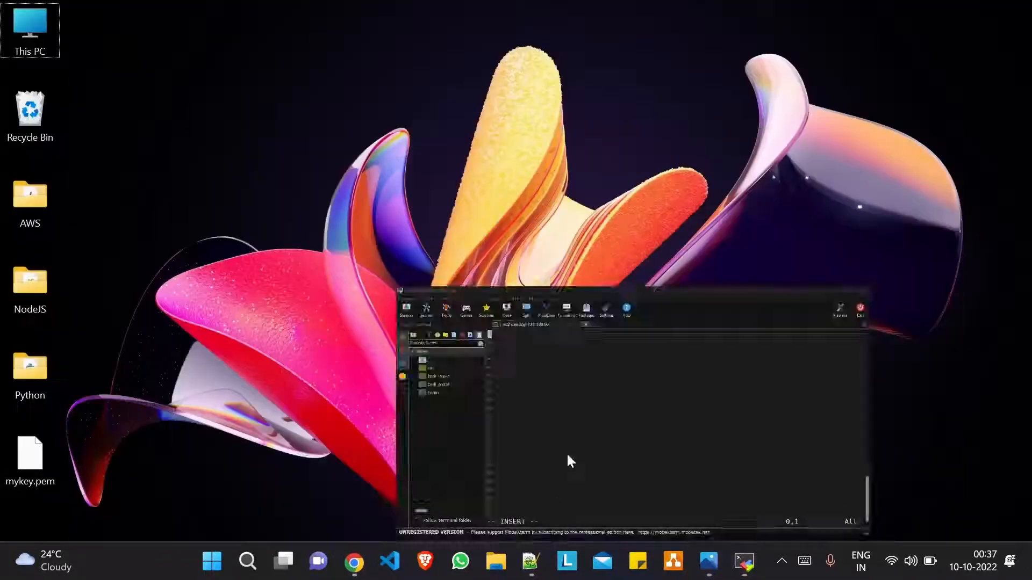
right_click(29, 473)
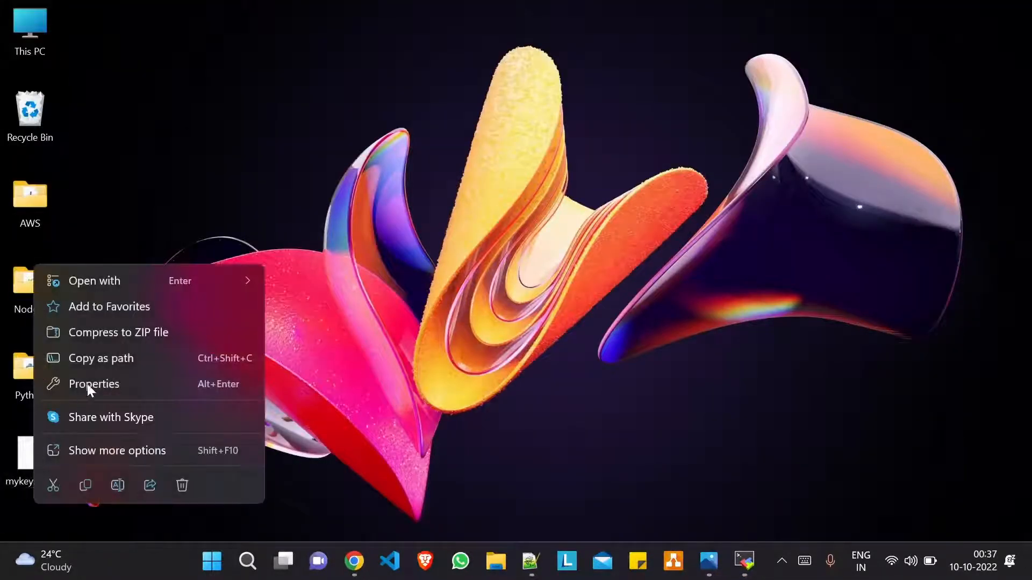
mouse_move(118, 279)
click(295, 286)
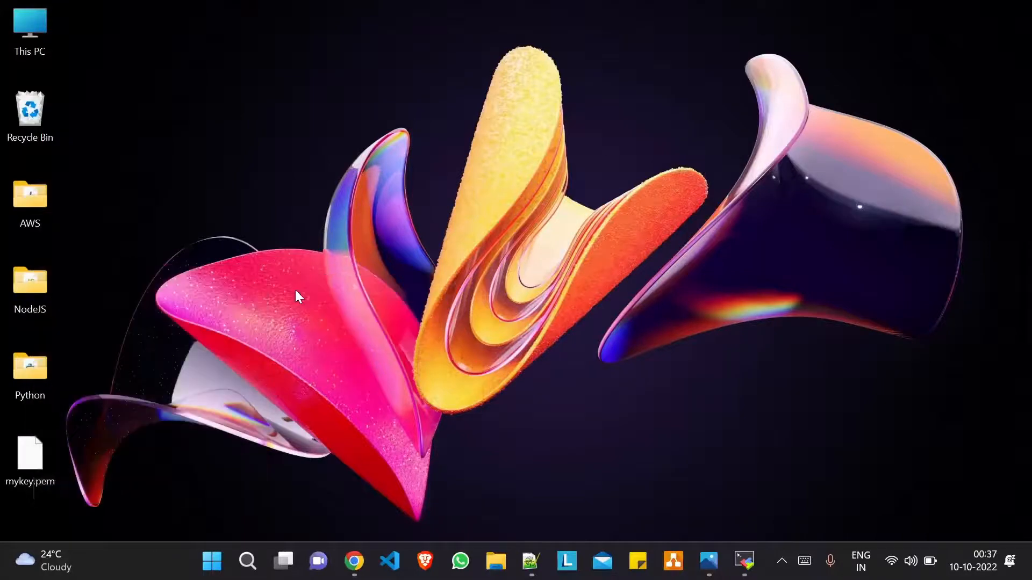
key(ctrl+a)
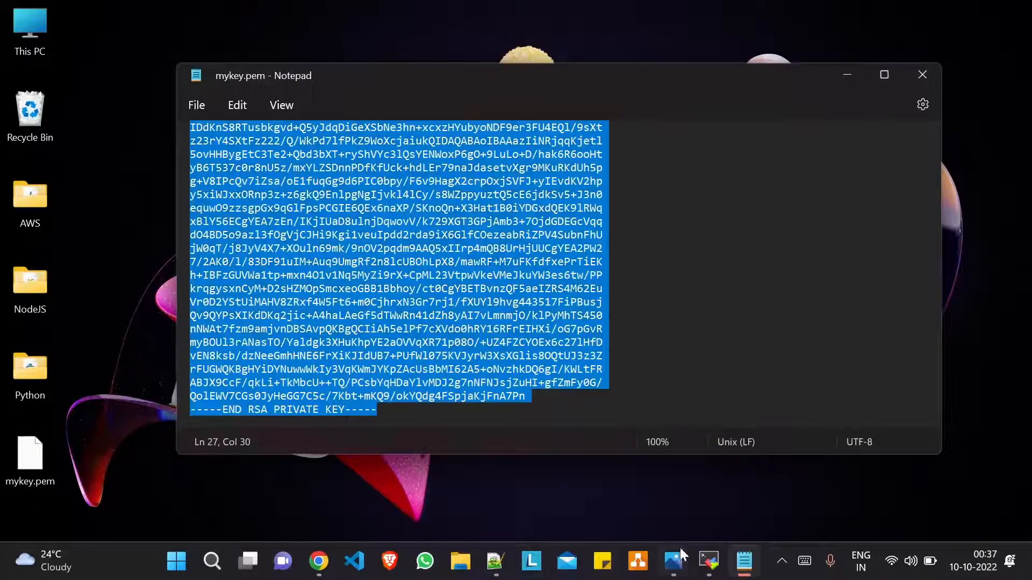
click(708, 561)
right_click(717, 411)
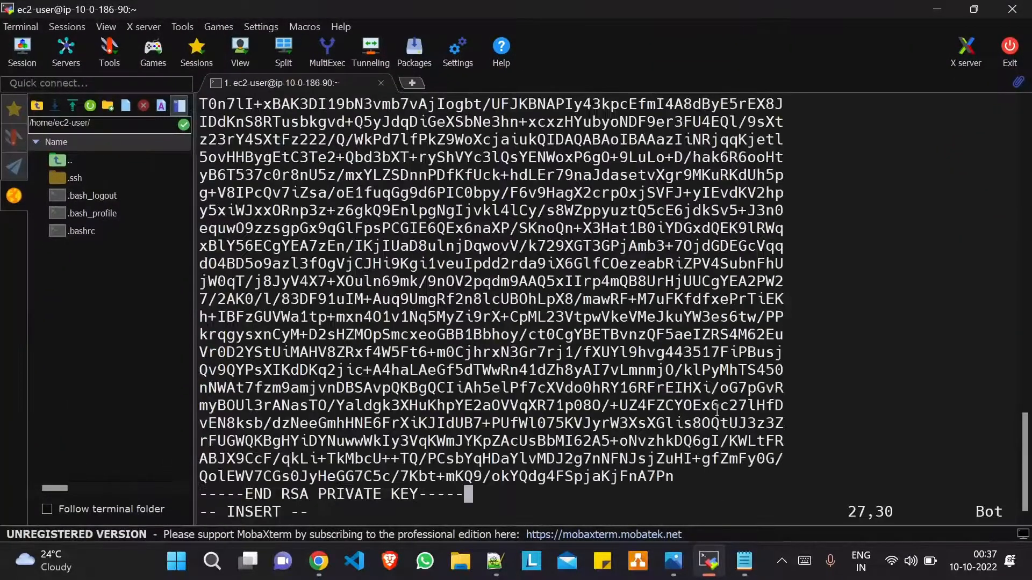
Step: Save mykey.pem, quit vi and print the file's contents in the terminal
key(Escape)
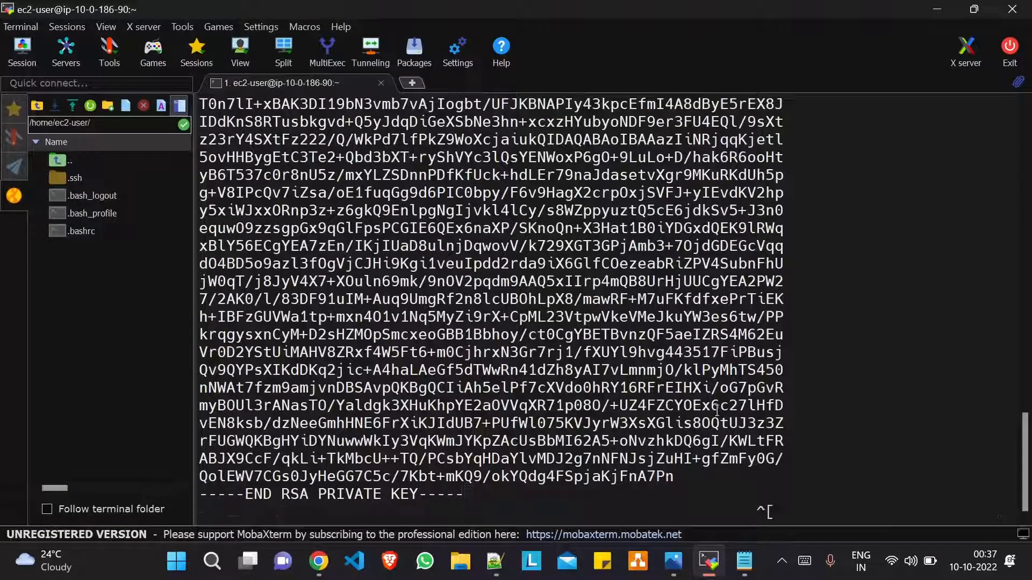
text(:wq)
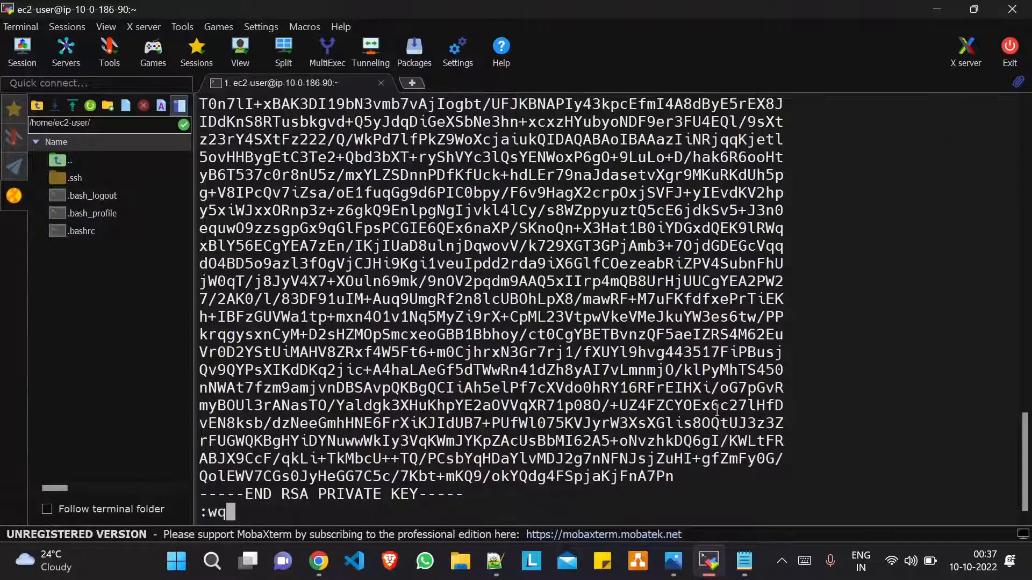
key(Return)
text(cat mykey.pem)
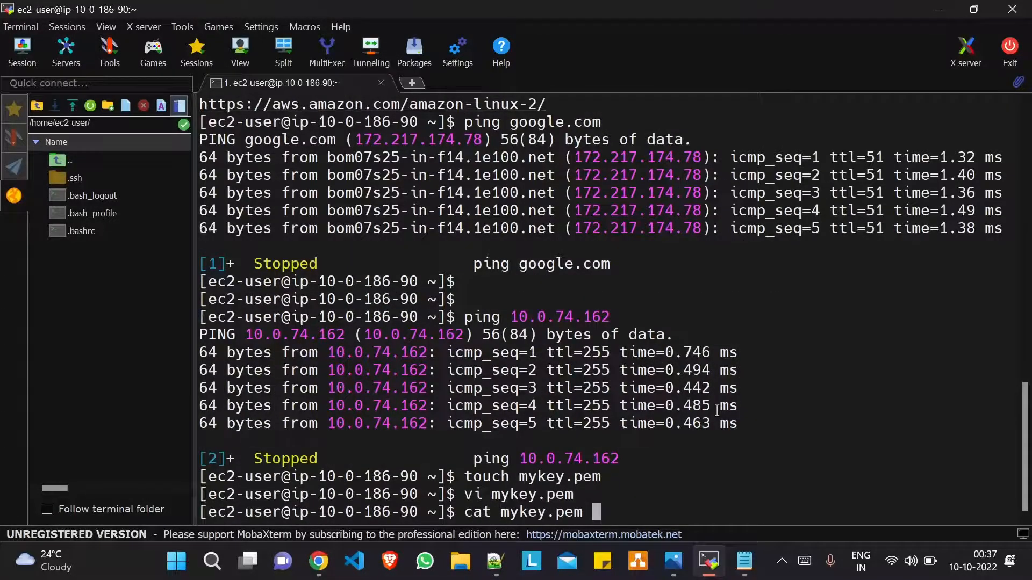
key(Return)
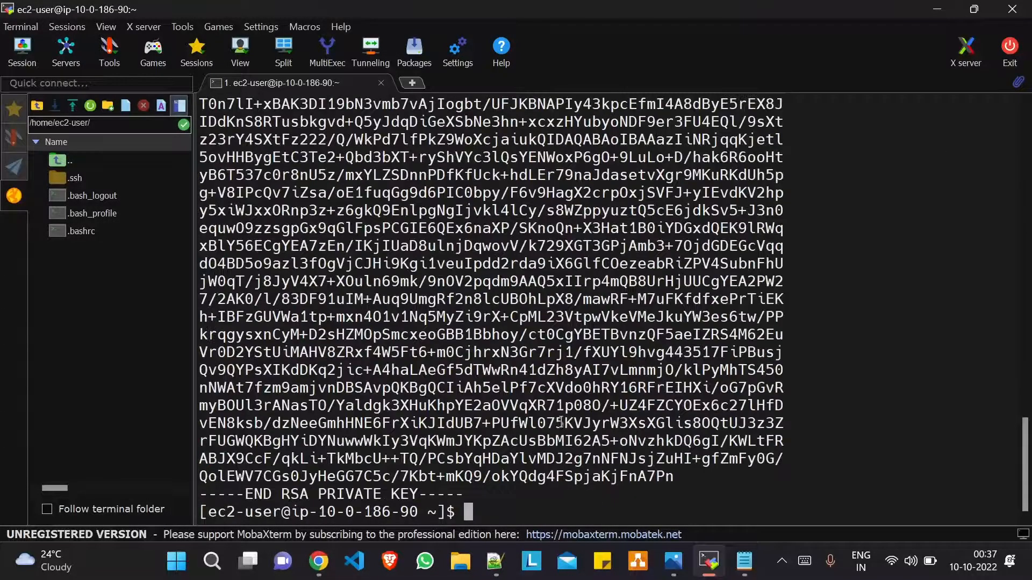
Step: Restrict mykey.pem on PublicEC2 to owner read-only with chmod 400 and list the files with their permissions
text(chmod 4)
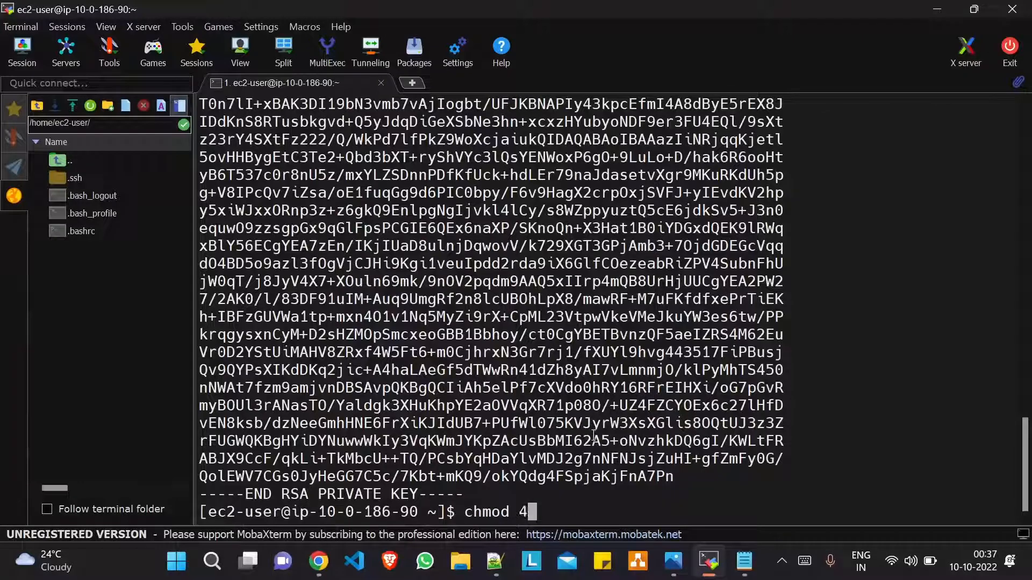
text(00 mykey.pem)
key(Return)
text(ls -l)
key(Return)
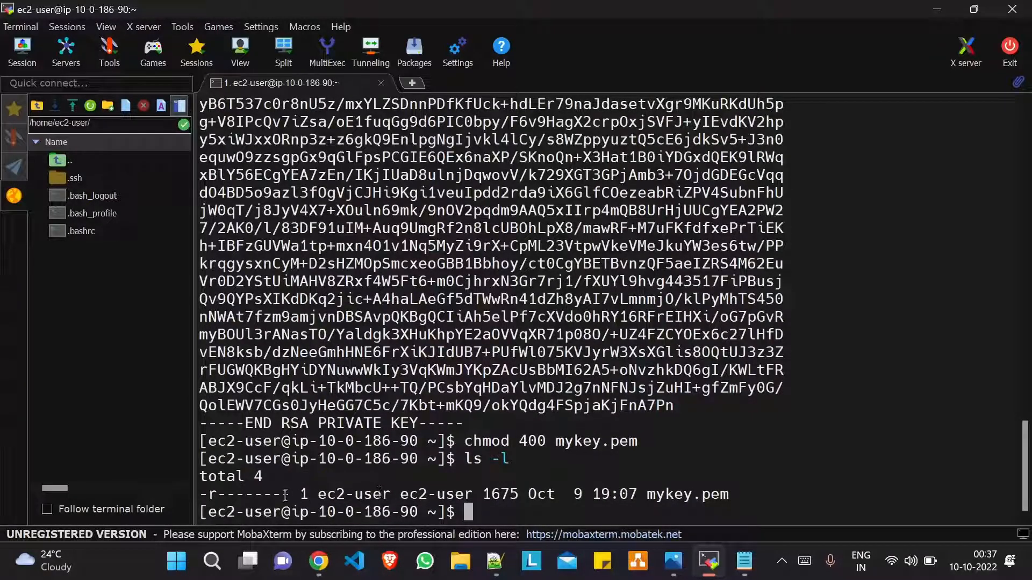
Step: Connect over SSH from PublicEC2 to PrivateApplicationServer as ec2-user at 10.0.74.162 with mykey.pem, and accept the host key
text(ssh )
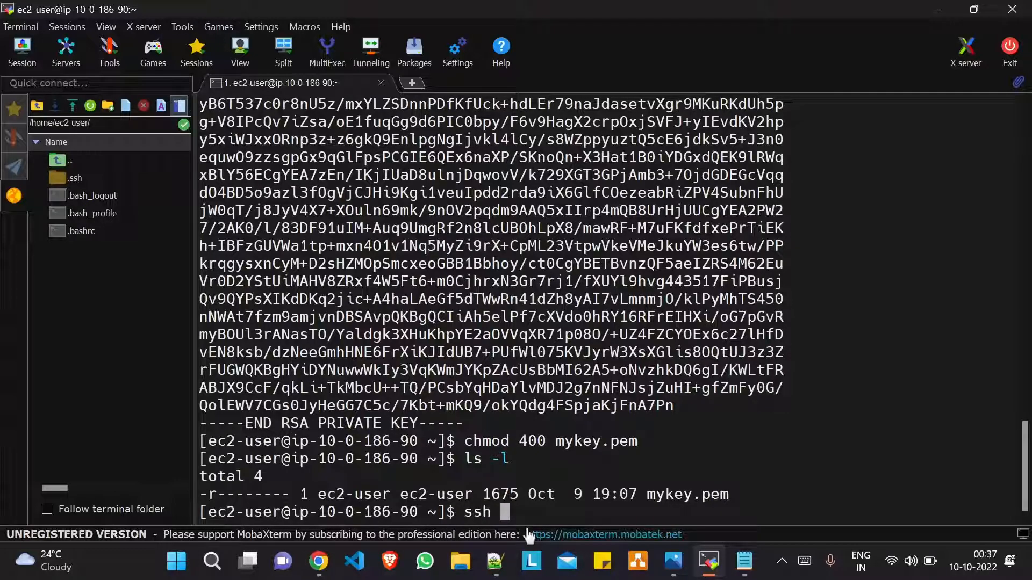
text(-i mu)
key(BackSpace)
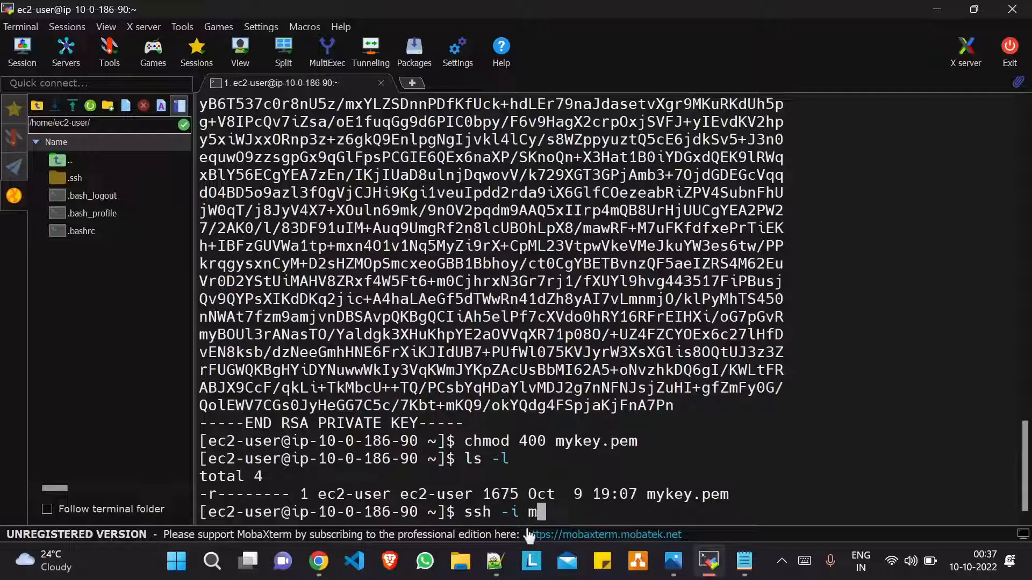
text(y)
key(Tab)
text(ec2-user)
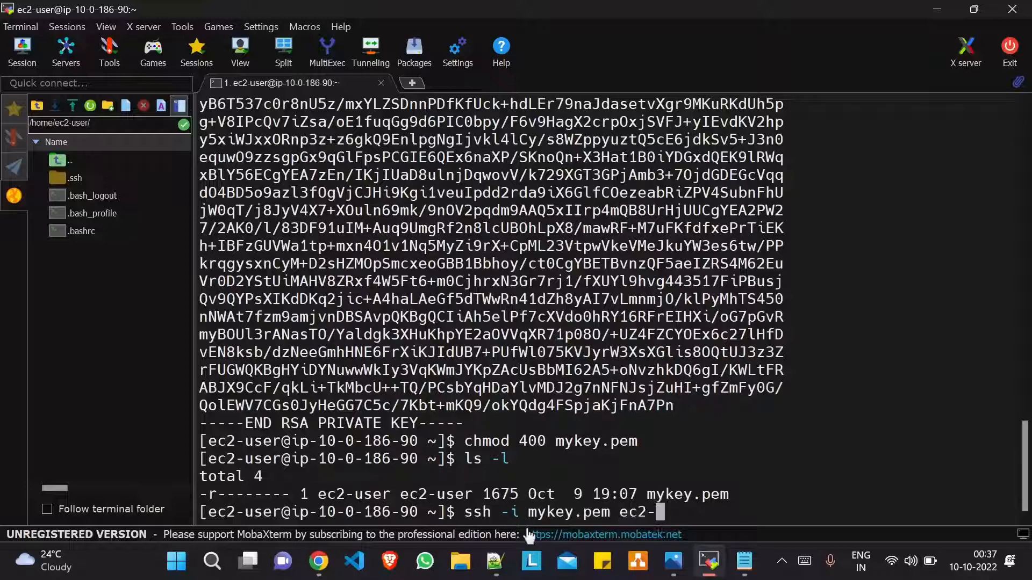
text(2)
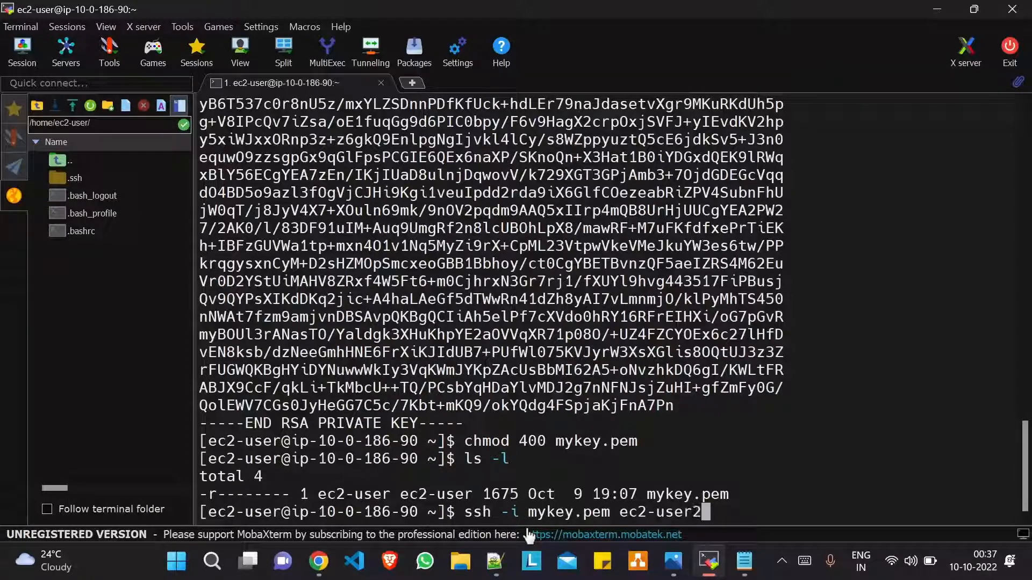
key(BackSpace)
text(@)
key(alt+Tab)
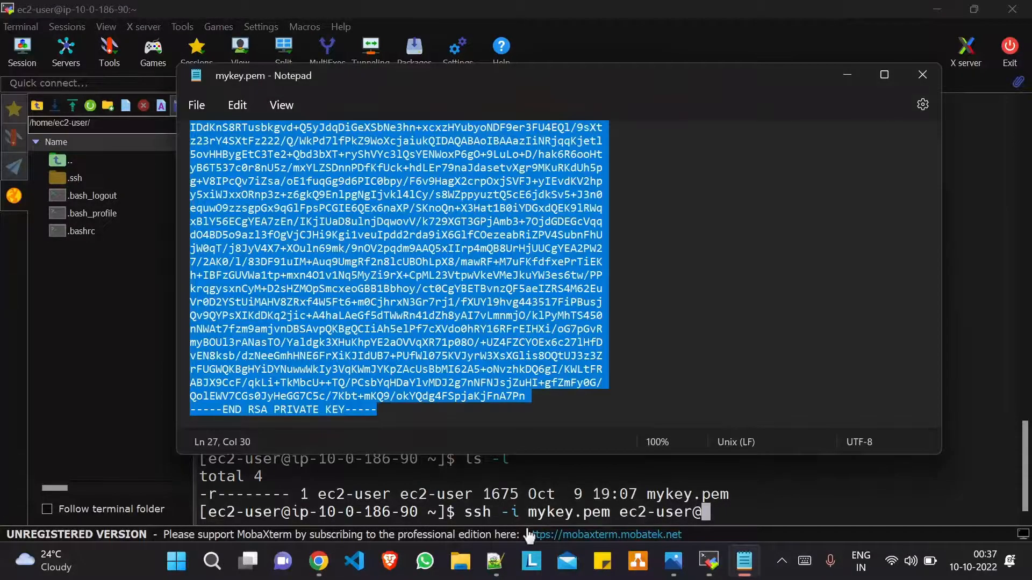
key(alt+Tab)
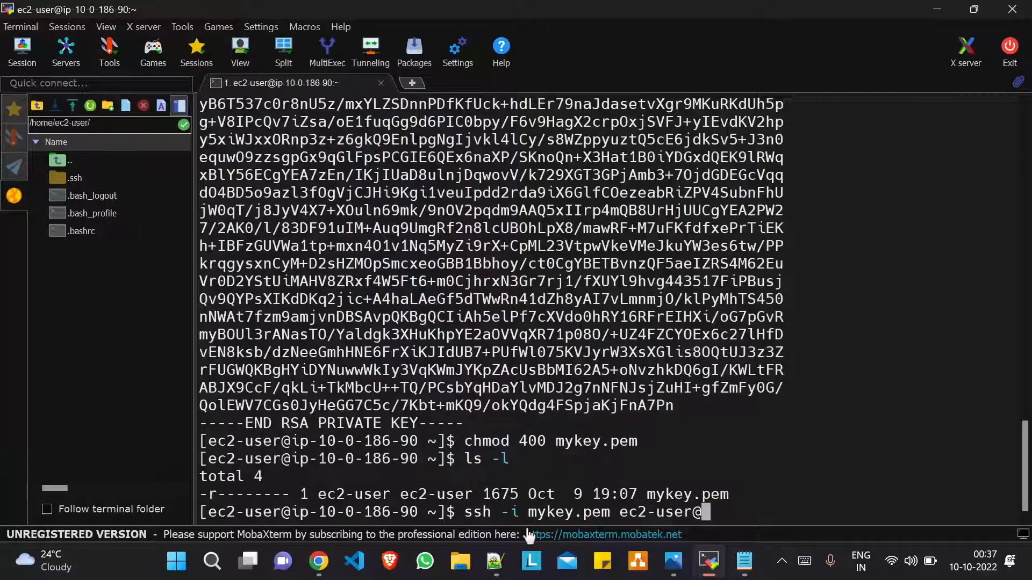
click(317, 574)
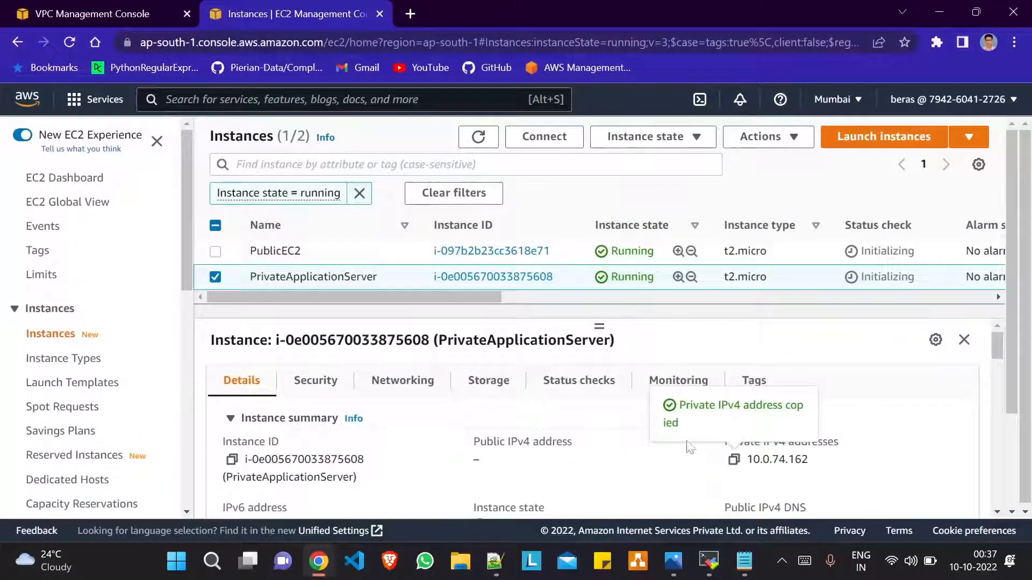
key(alt+Tab)
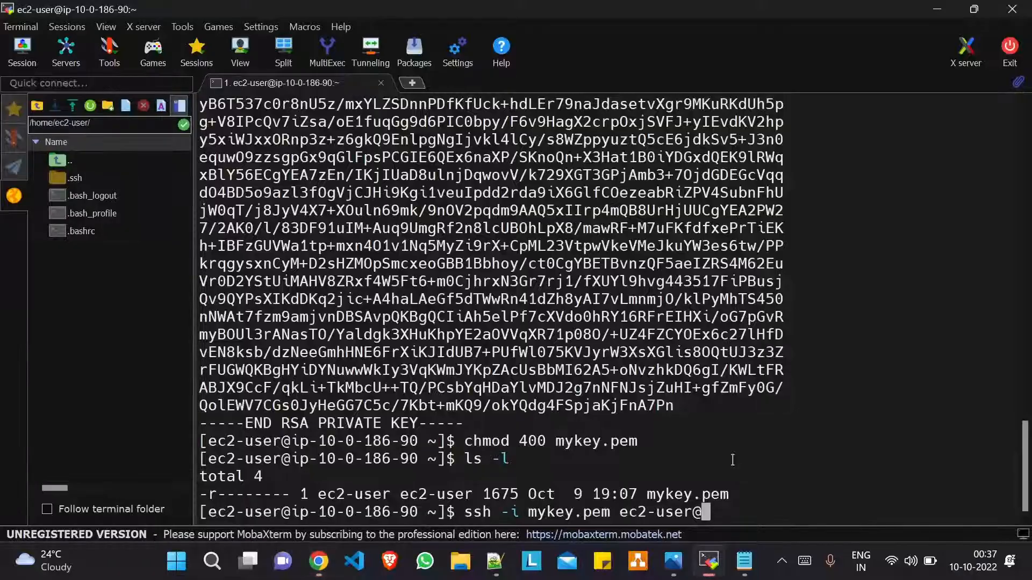
right_click(805, 434)
key(Return)
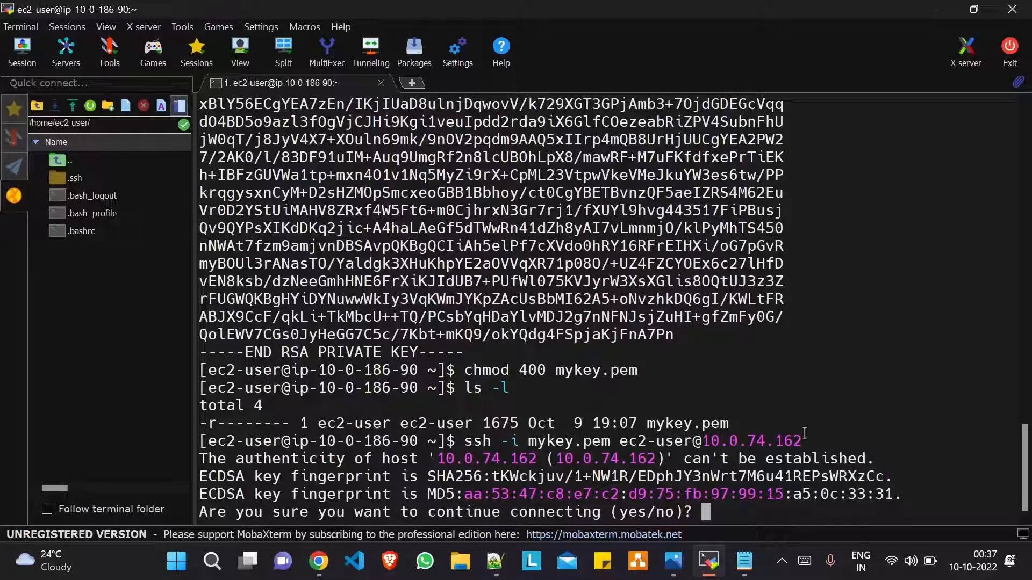
text(yes)
key(Return)
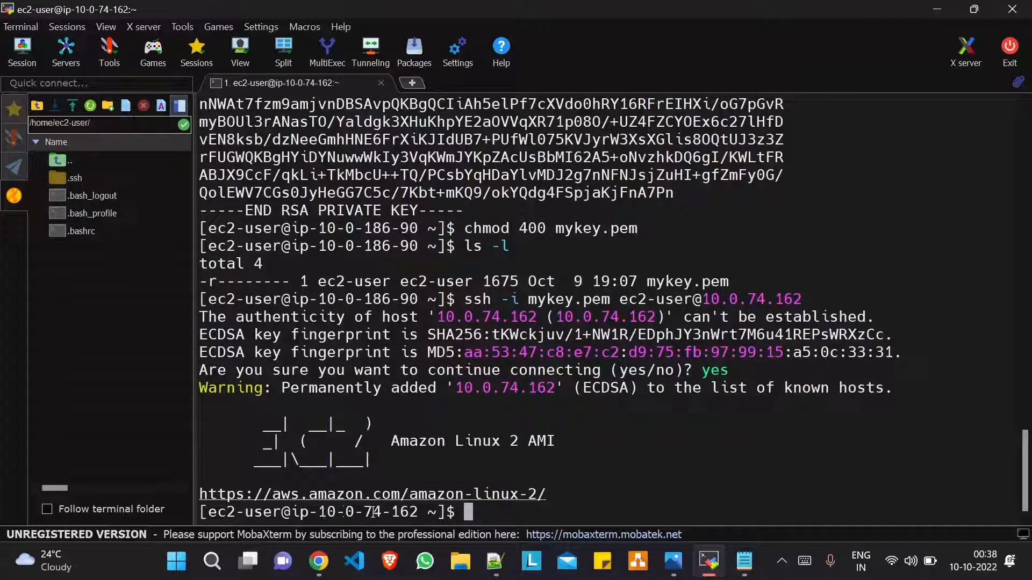
Step: Ping PublicEC2 from PrivateApplicationServer at its private IPv4 address 10.0.186.90, copied from the EC2 console
key(alt+Tab)
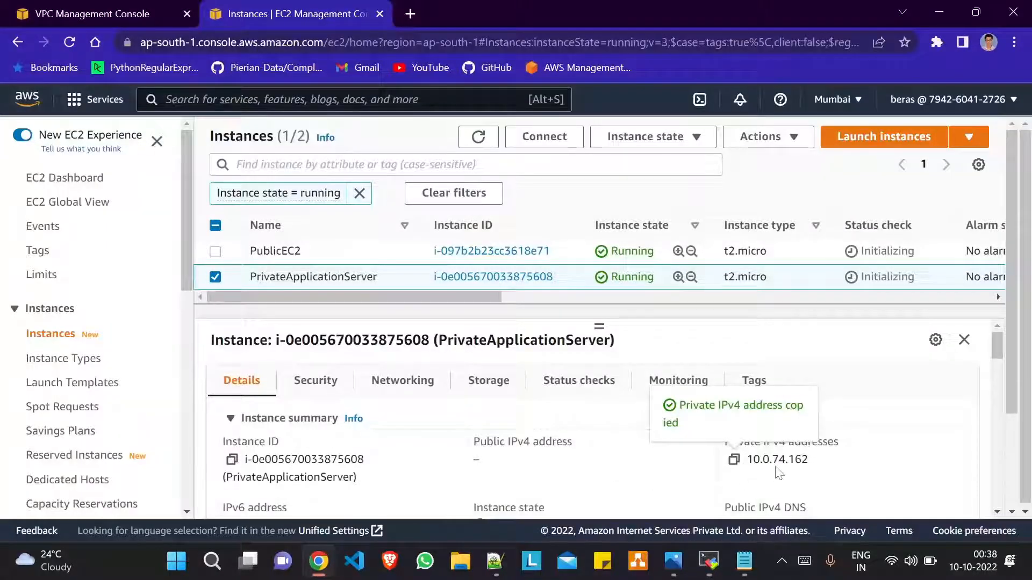
key(alt+Tab)
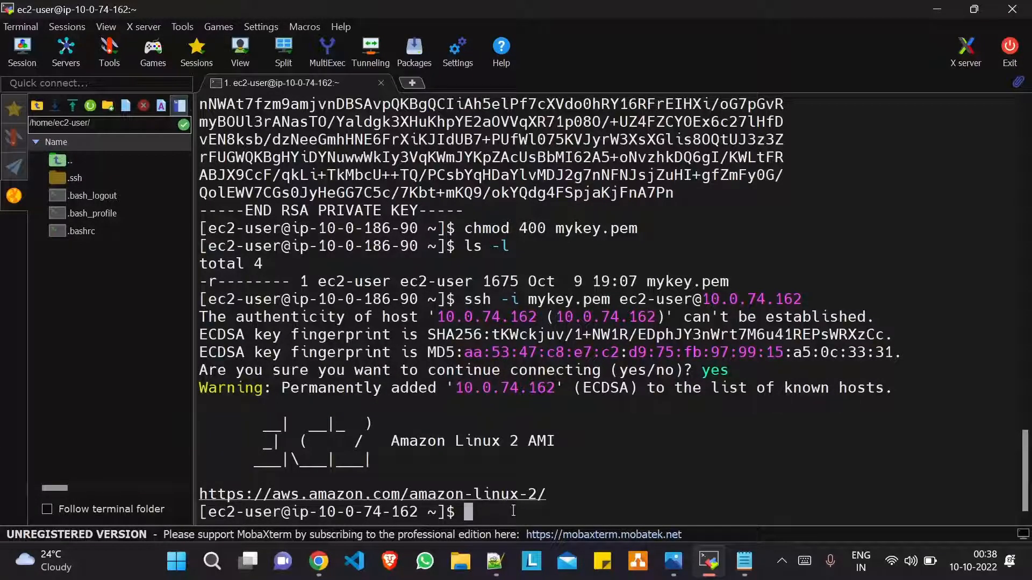
text(ping)
key(alt+Tab)
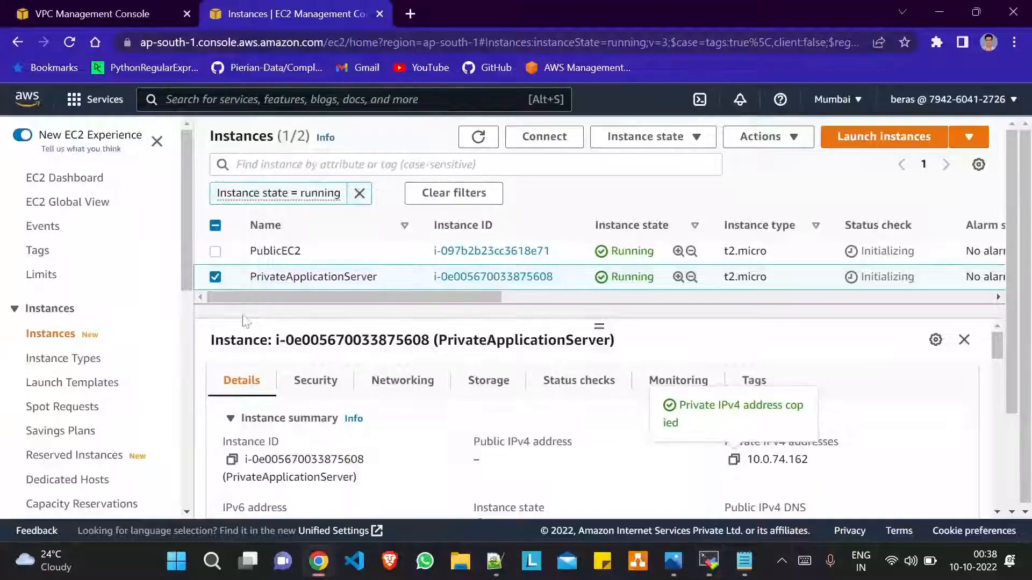
click(215, 251)
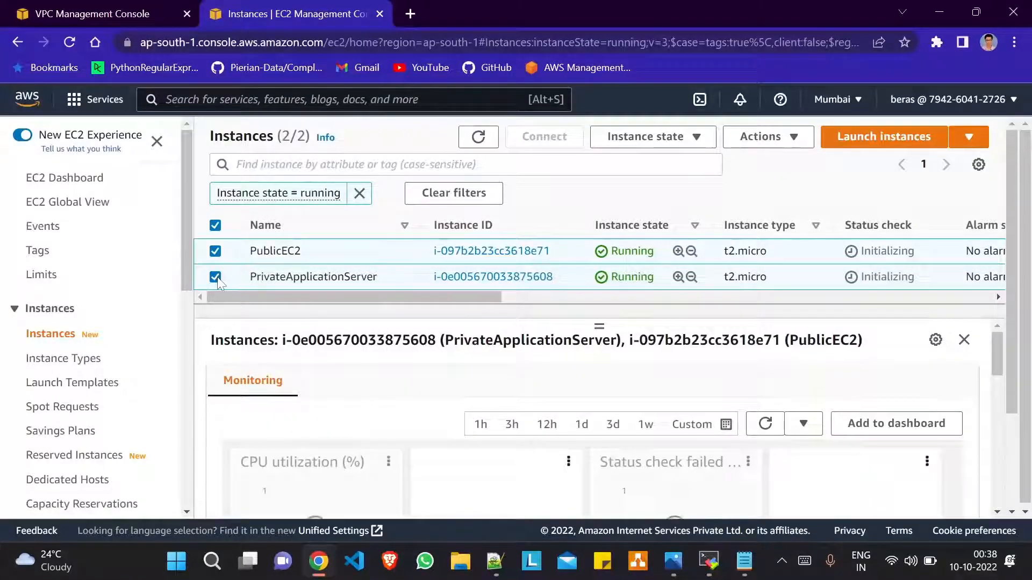
click(215, 276)
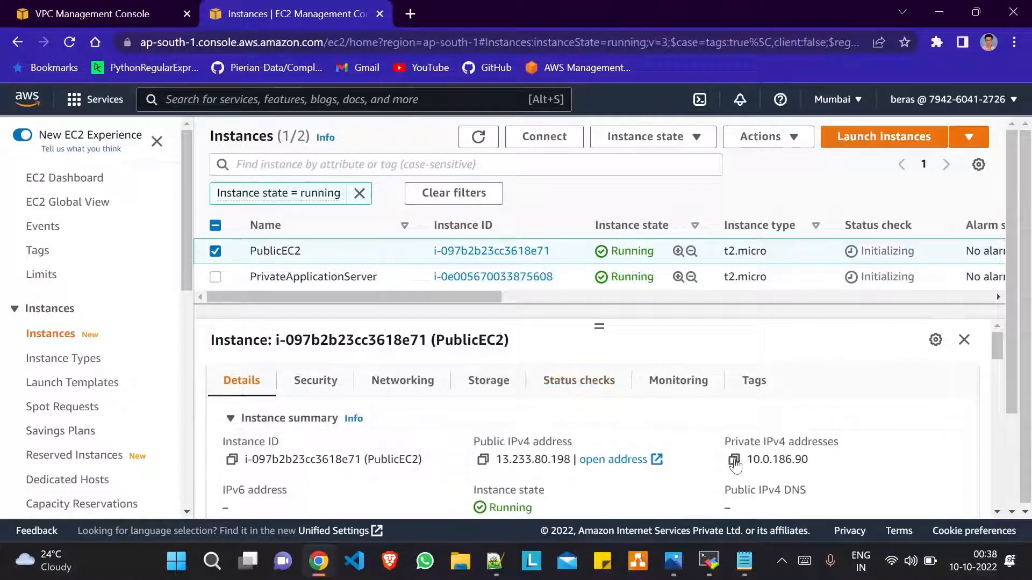
key(alt+Tab)
right_click(615, 461)
key(Return)
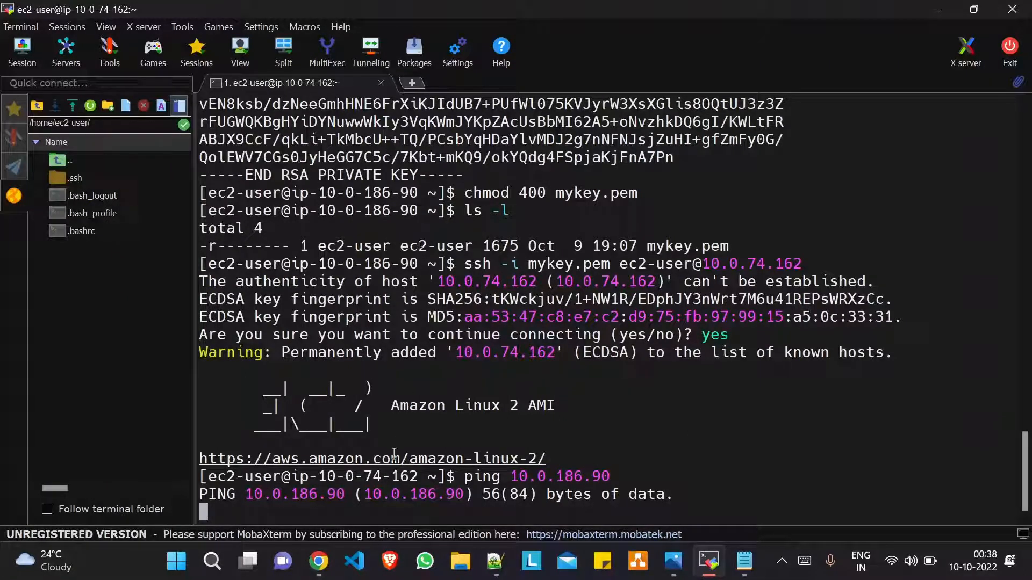
Step: Open the public-sg security group's inbound rules for editing in the VPC console
click(321, 565)
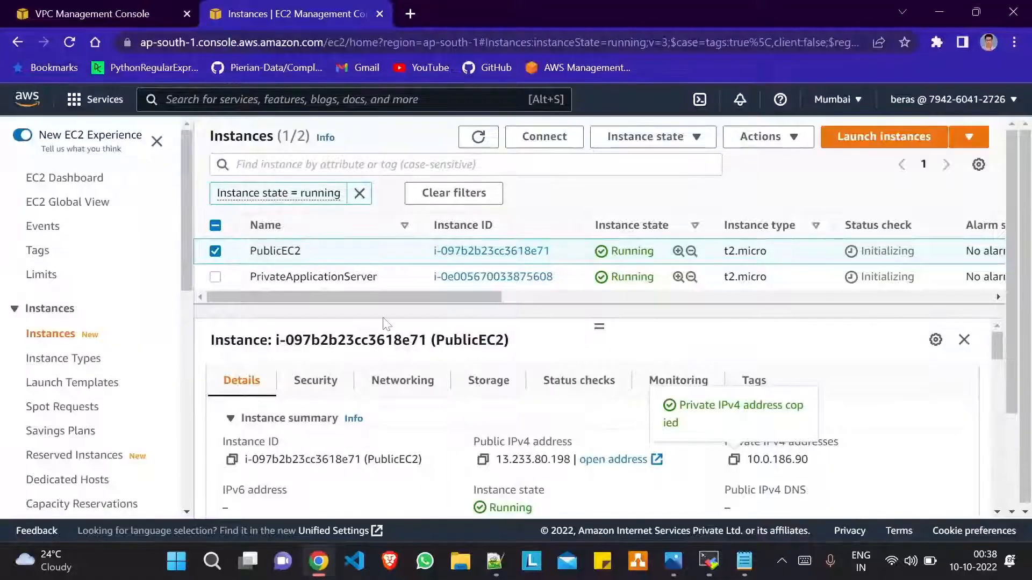
scroll(54, 425, down, 7)
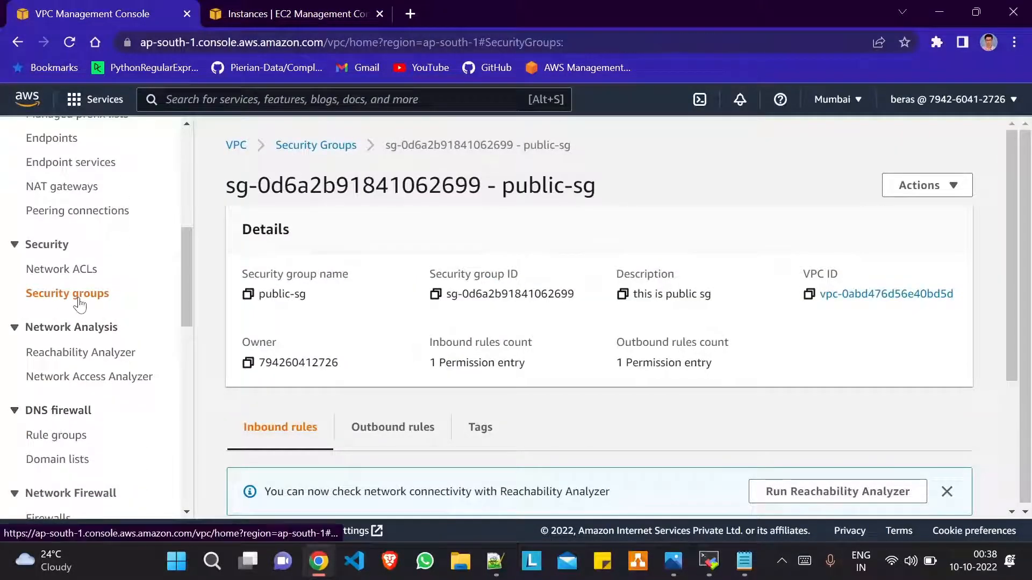
click(78, 299)
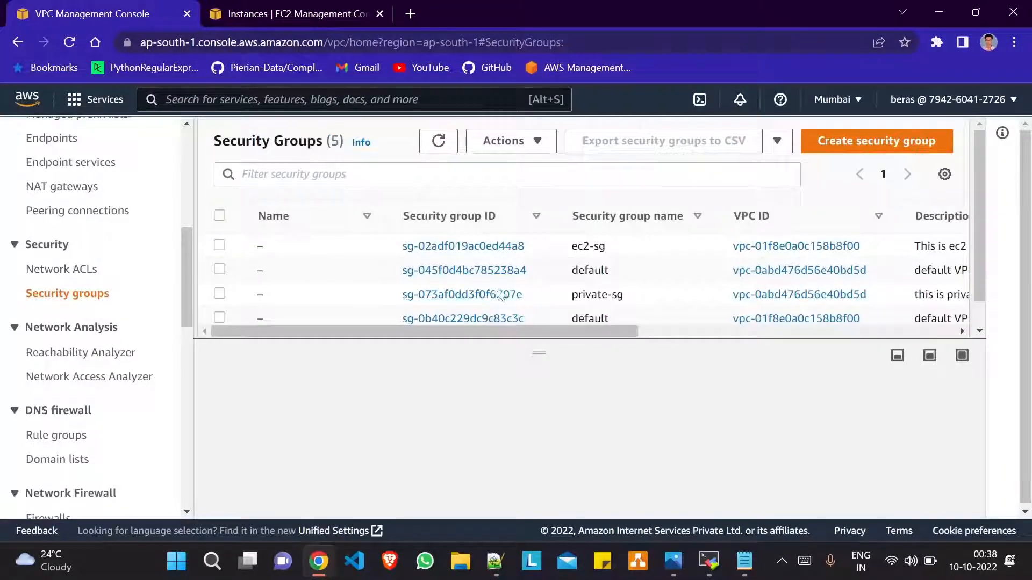
scroll(417, 293, down, 1)
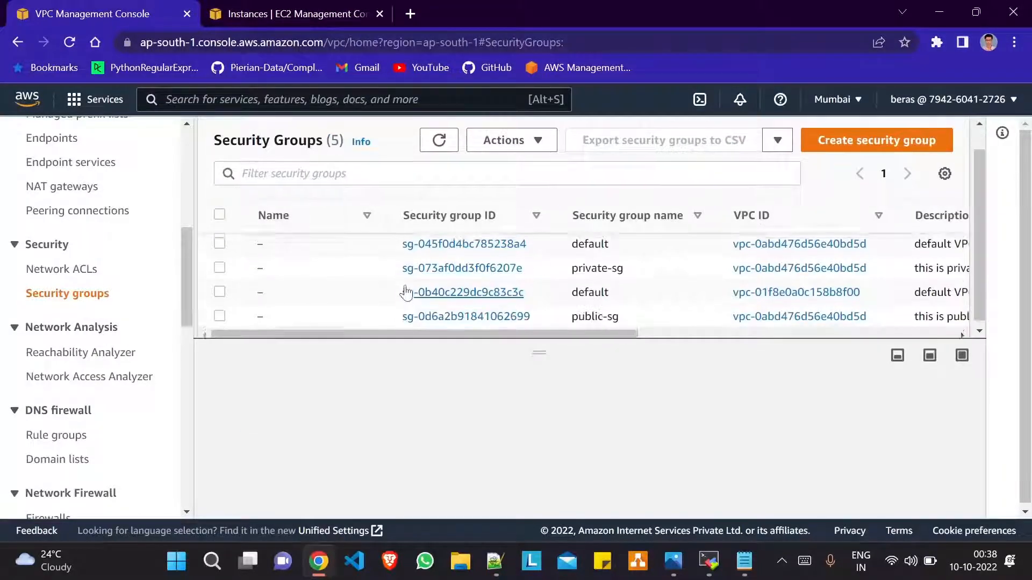
click(219, 312)
click(537, 144)
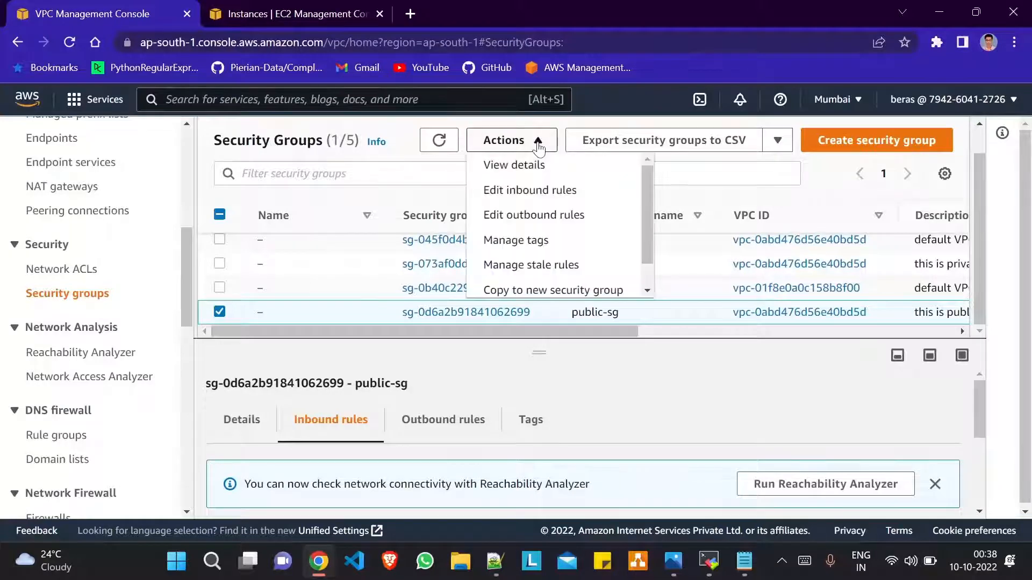
click(517, 191)
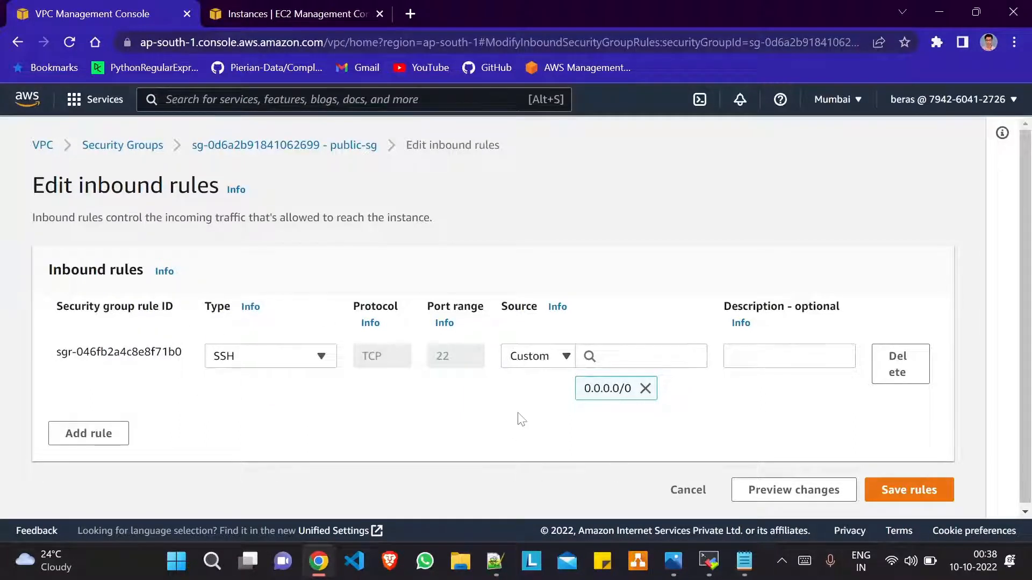
Step: Add a Custom ICMP - IPv4 inbound rule to public-sg with source 10.0.0.0/16 and save the rules
click(100, 434)
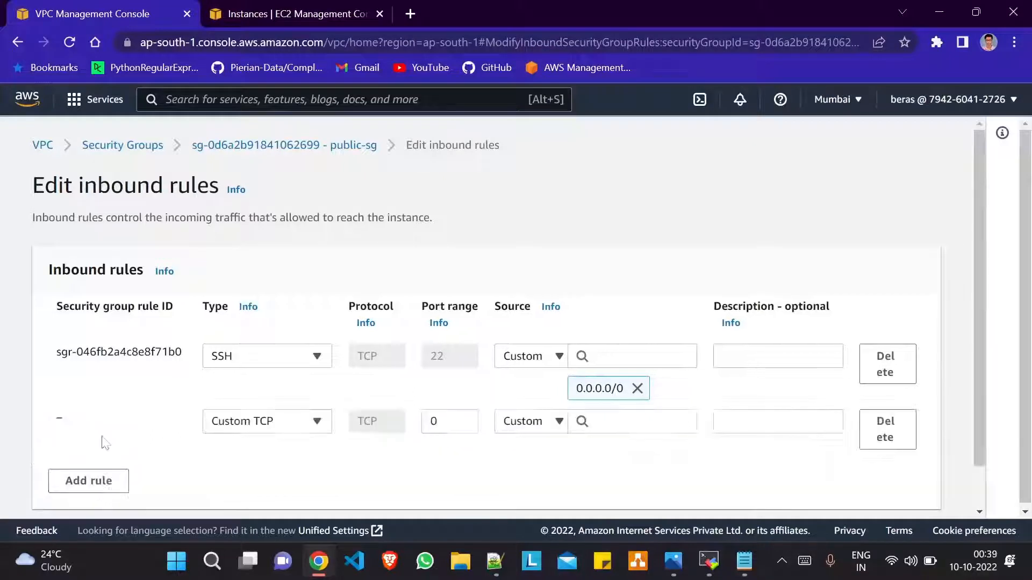
click(263, 427)
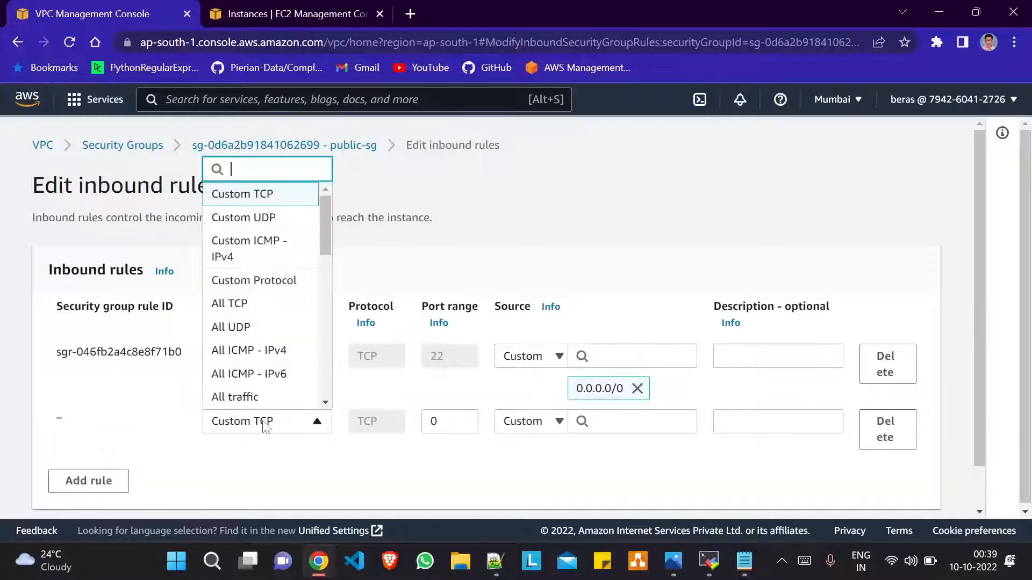
click(277, 250)
click(633, 422)
text(10)
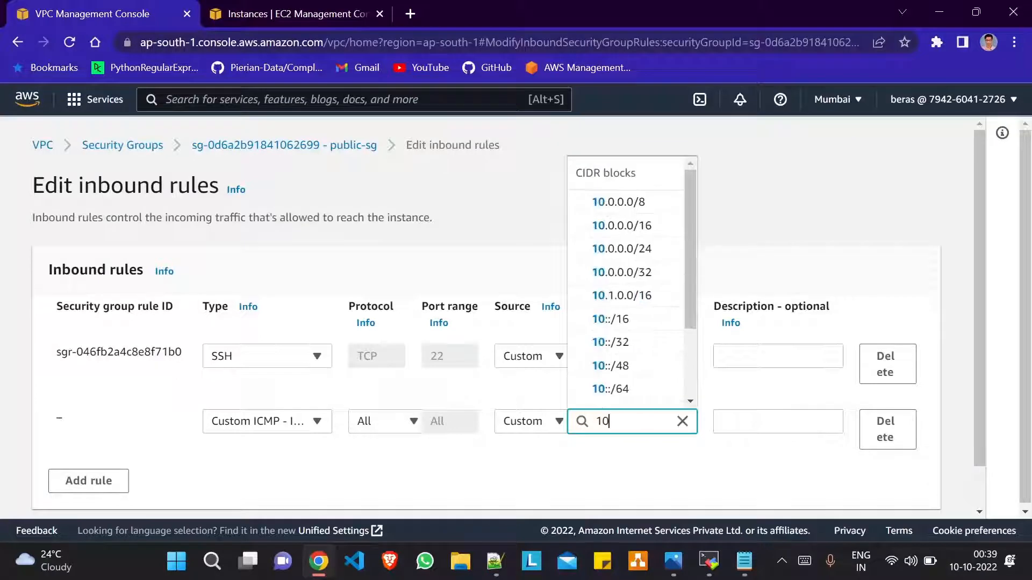
text(.0.0.0/16)
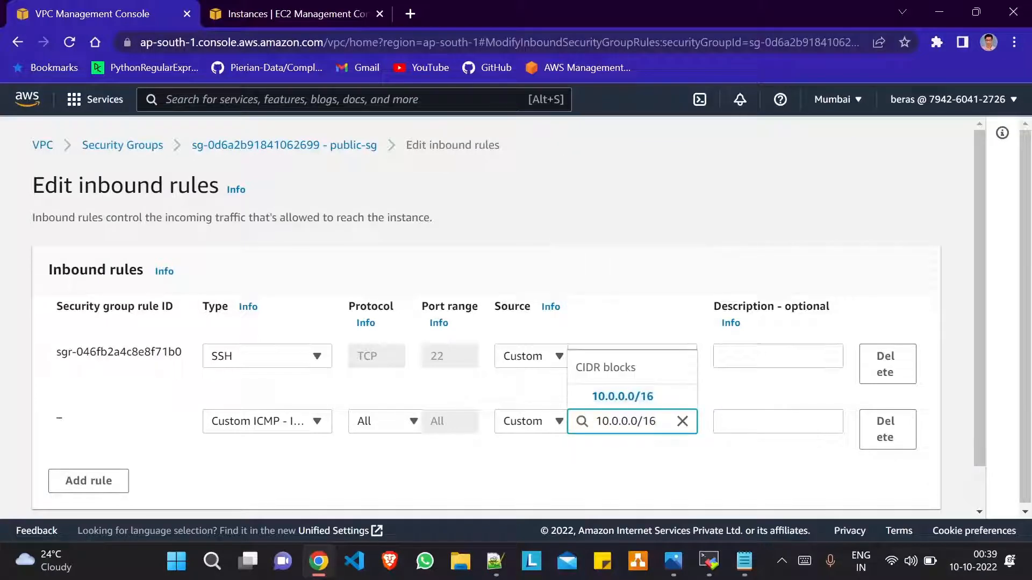
click(638, 403)
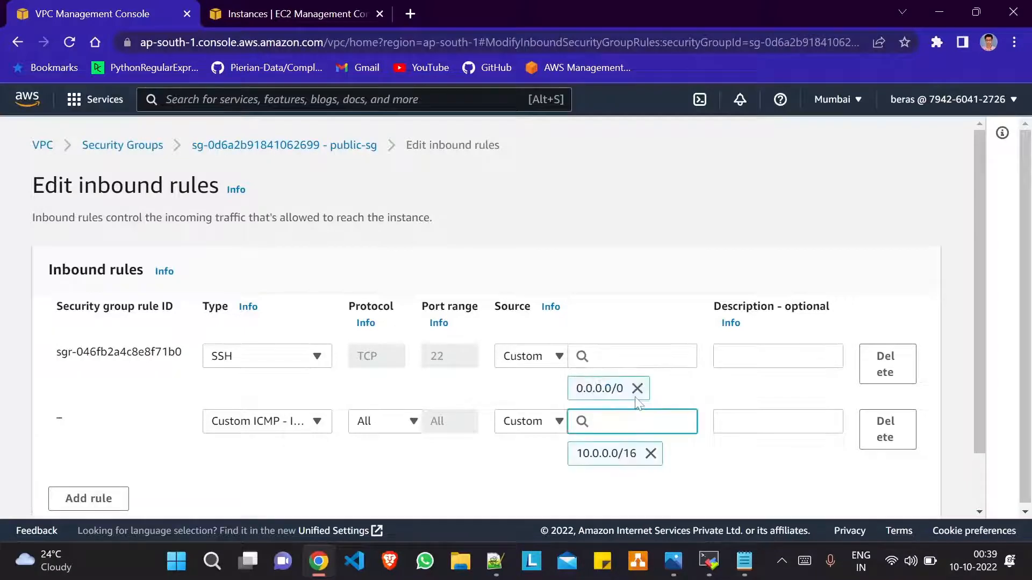
scroll(544, 414, down, 1)
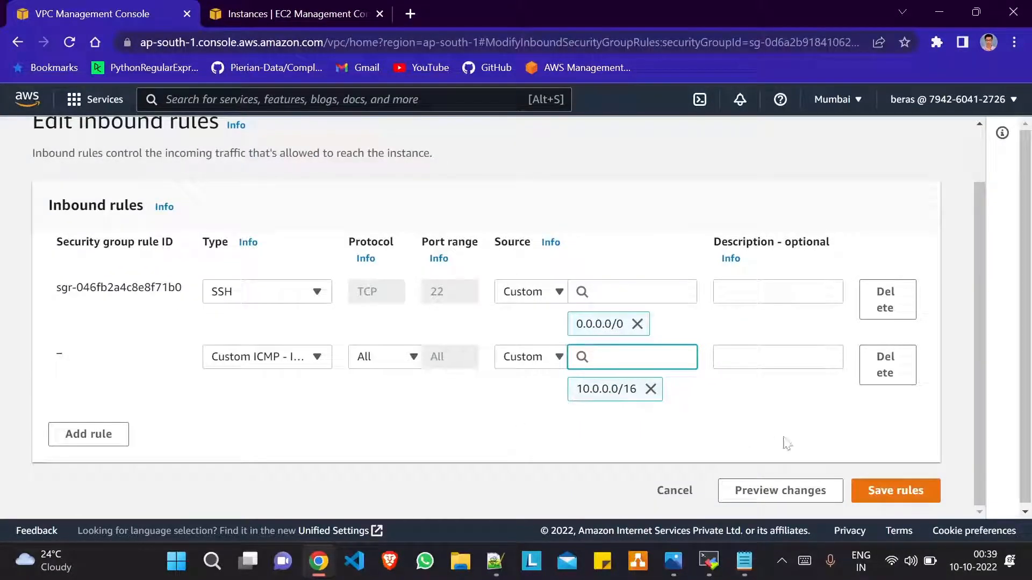
click(909, 498)
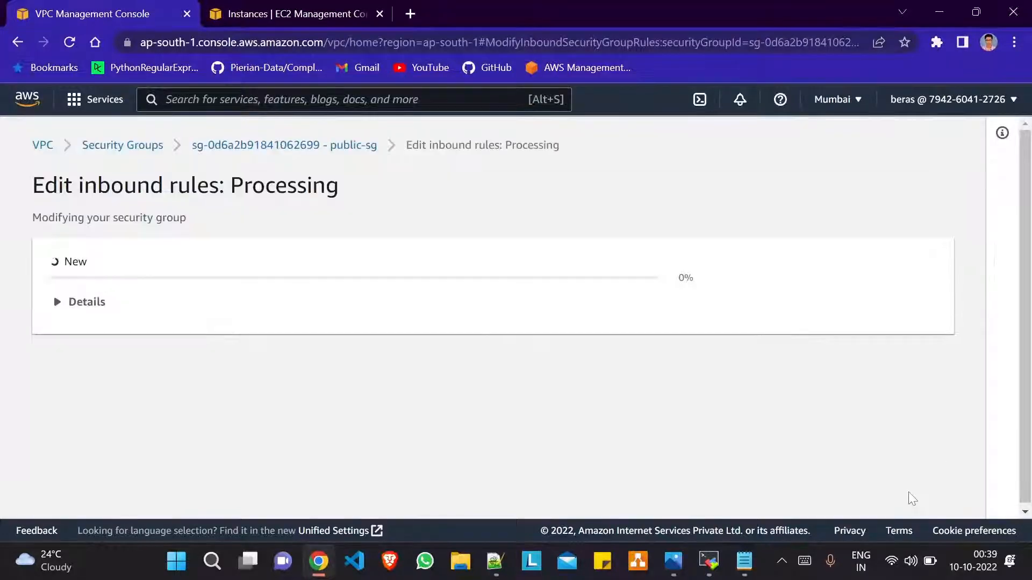
Step: Switch to MobaXterm, stop the running ping on PrivateApplicationServer and ping google.com instead
click(709, 562)
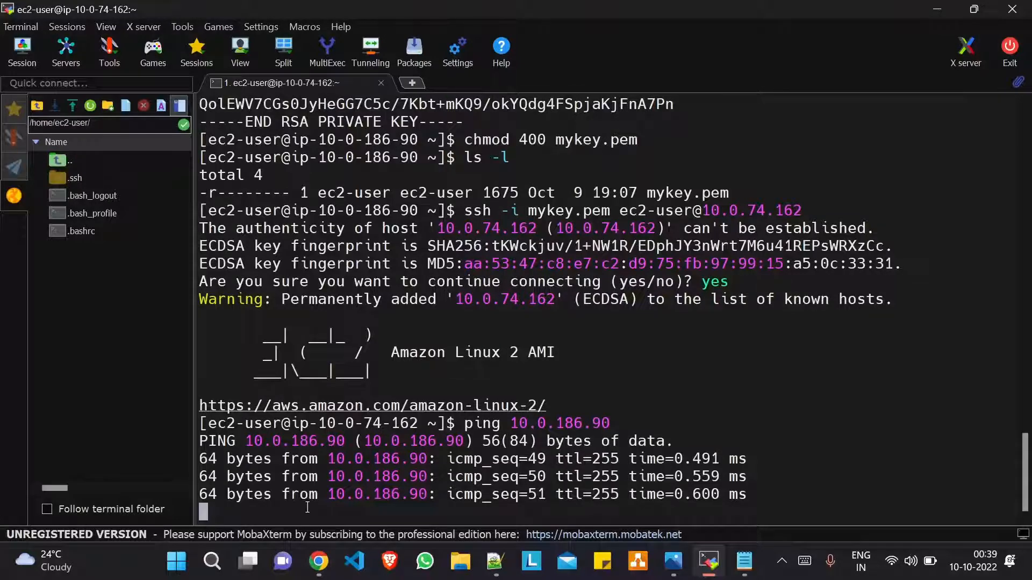
key(ctrl+z)
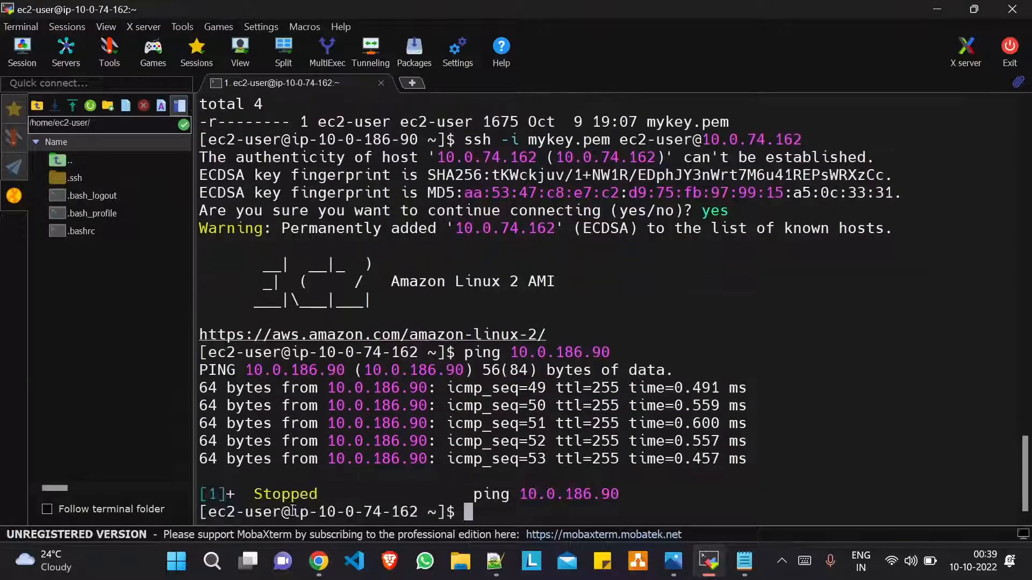
key(Return)
key(Return)
text(ping google.com)
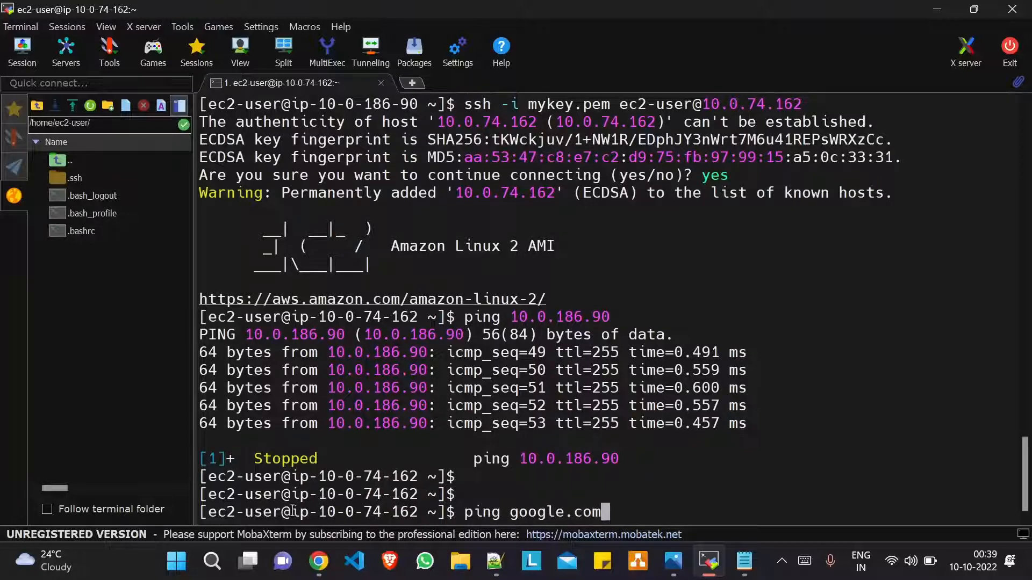
key(Return)
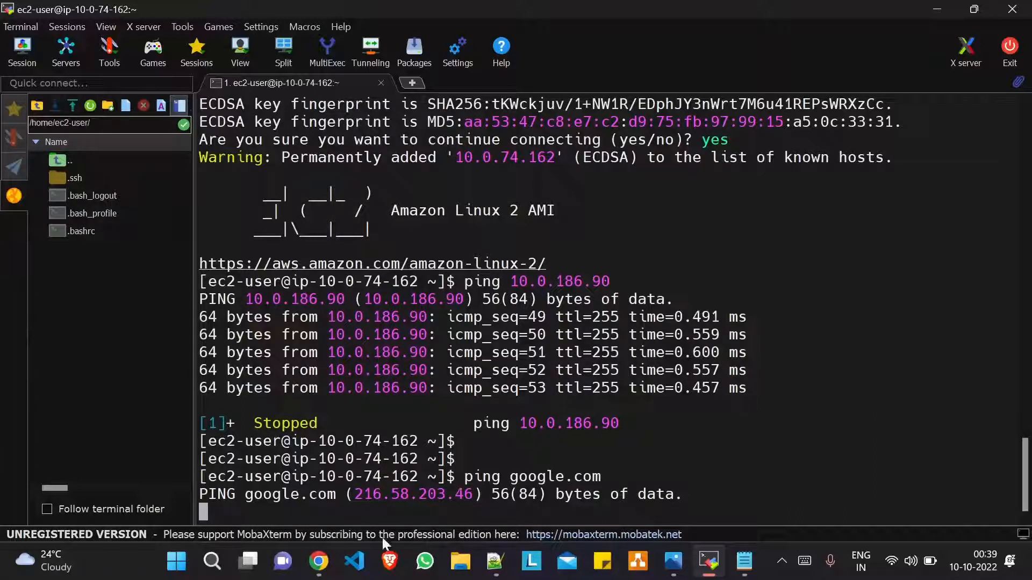
Step: In the VPC console in Chrome, start a new NAT gateway named my-nat-gateway and choose public-subnet as its subnet
click(319, 561)
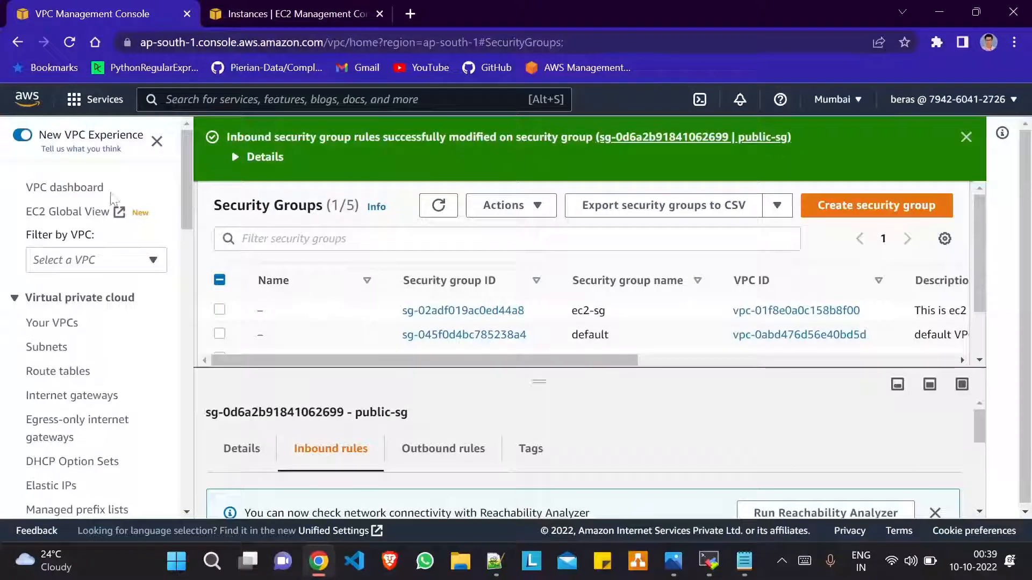
scroll(103, 352, down, 8)
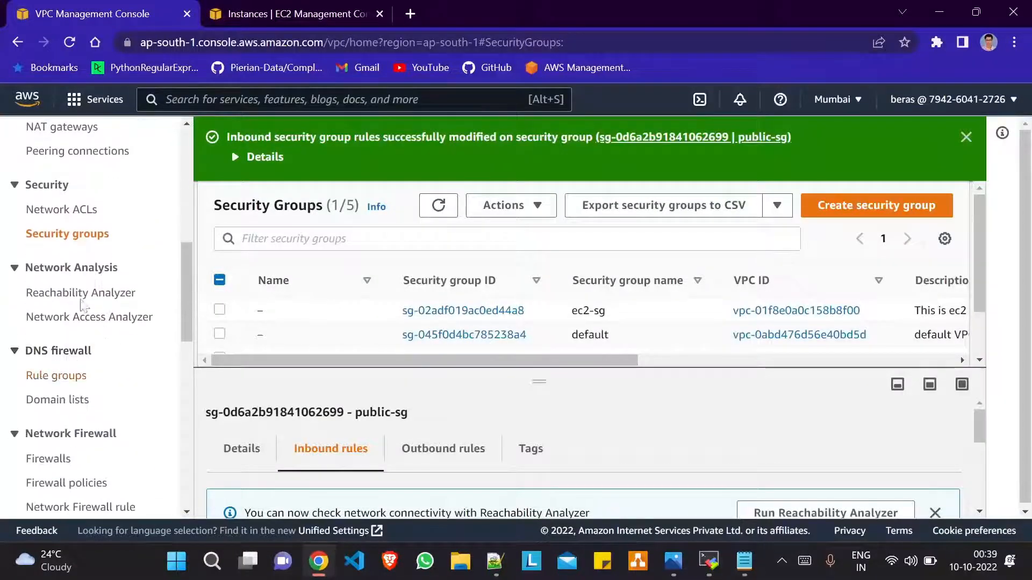
scroll(43, 383, up, 3)
click(41, 266)
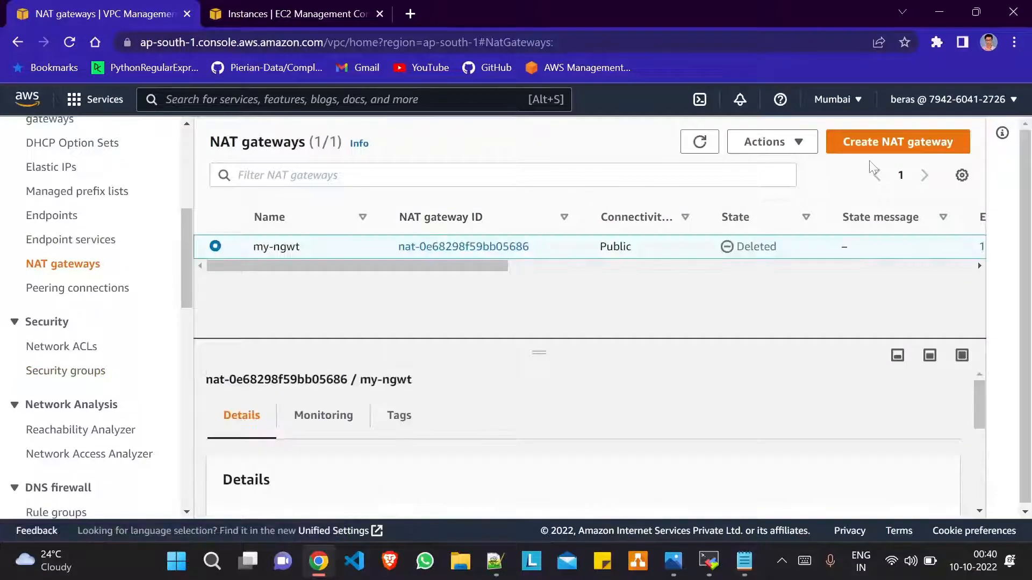
click(855, 144)
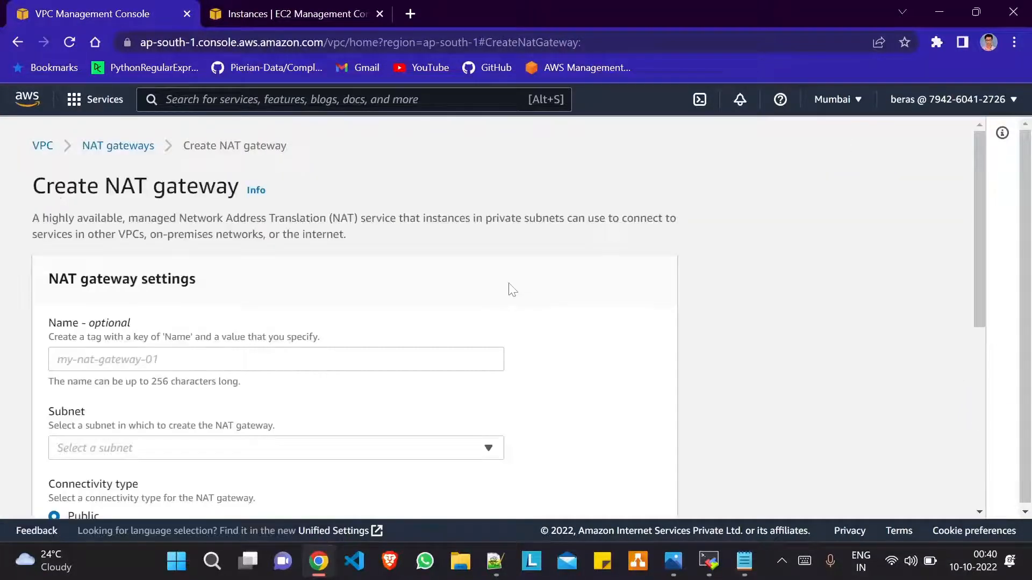
click(285, 355)
text(my-nat)
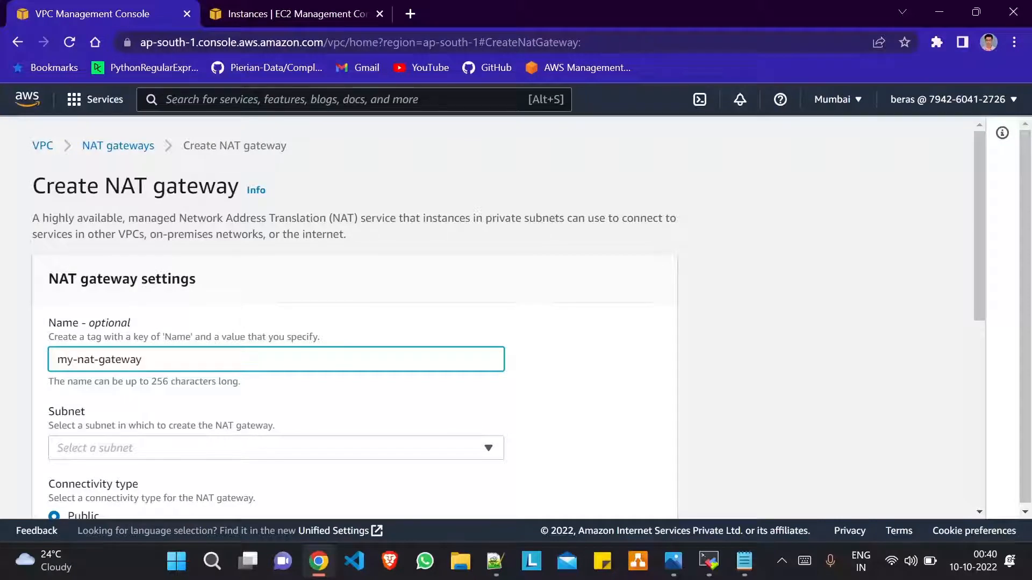
text(-gateway)
scroll(260, 362, down, 2)
click(304, 361)
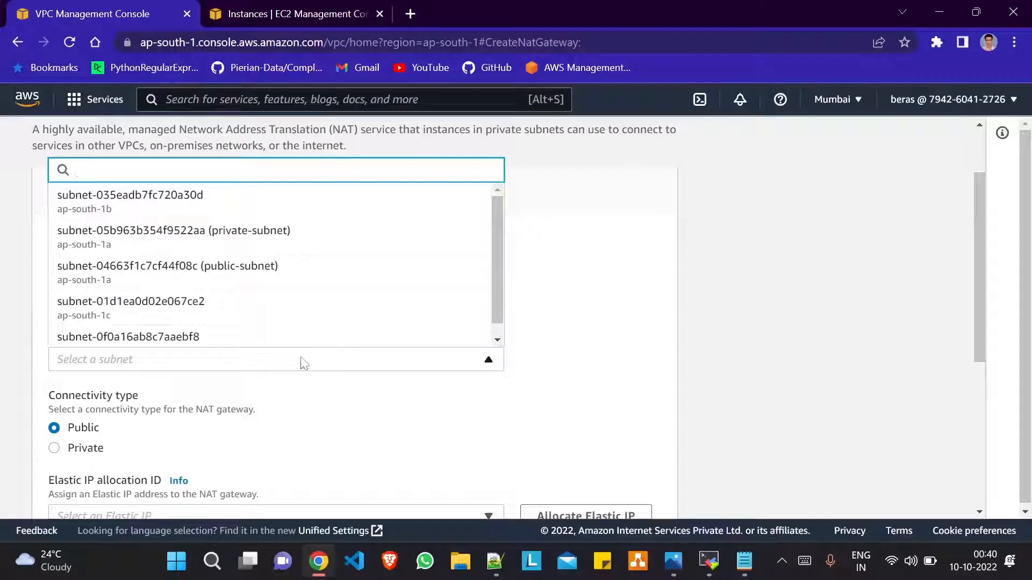
click(240, 281)
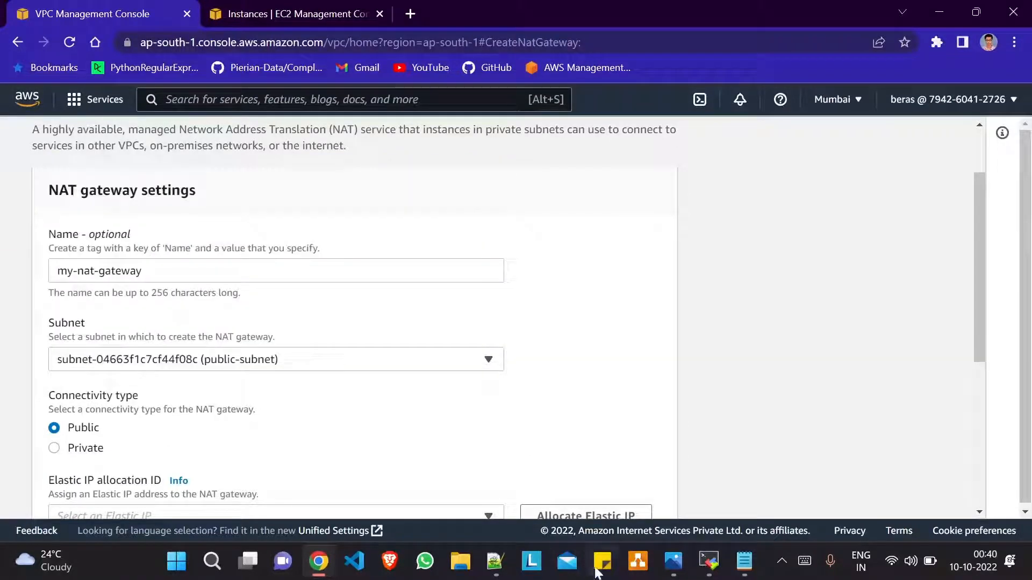
Step: Allocate an Elastic IP for the public NAT gateway, create the gateway and return to the NAT gateways list
click(672, 561)
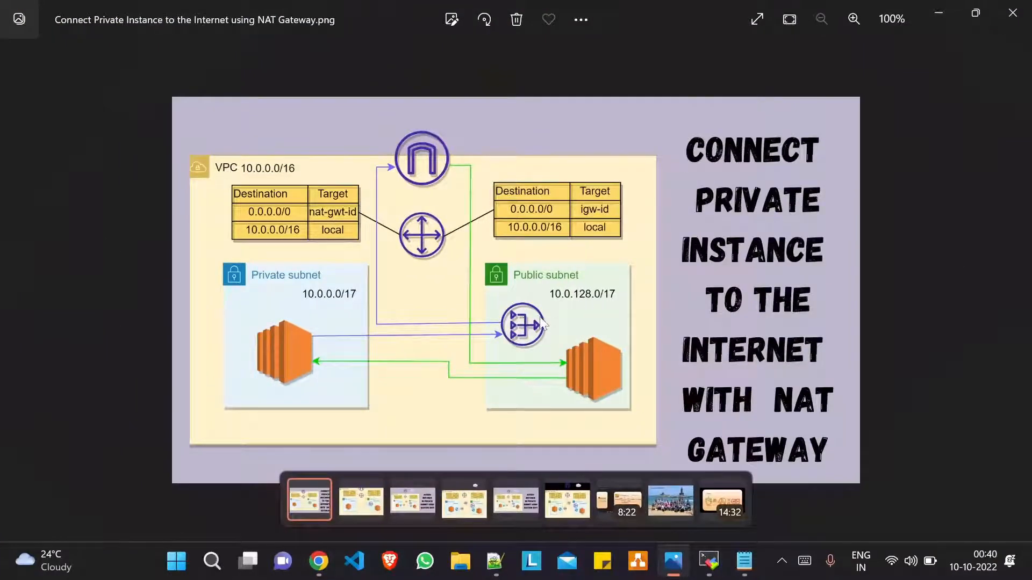
key(alt+Tab)
scroll(231, 387, down, 3)
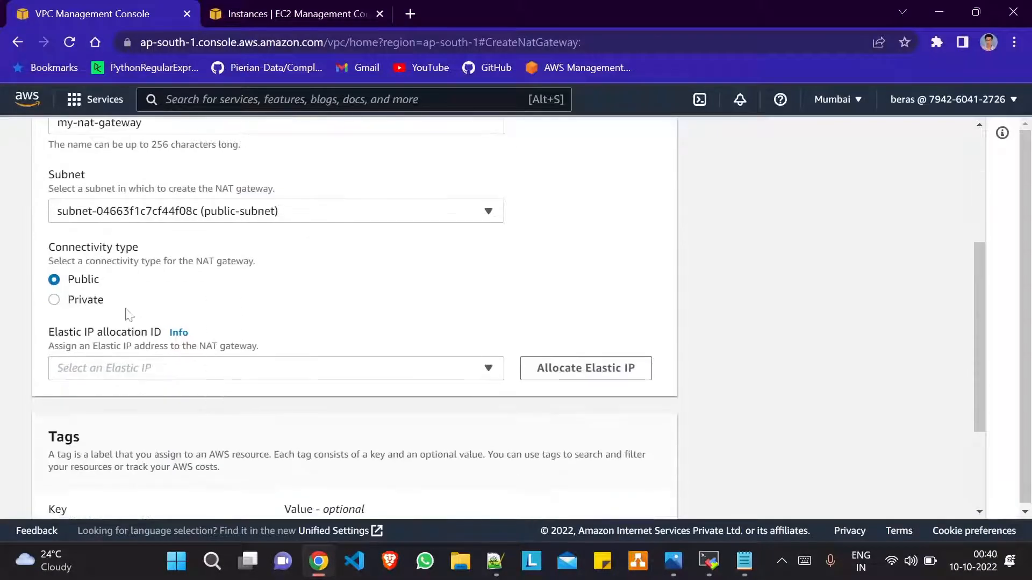
click(599, 374)
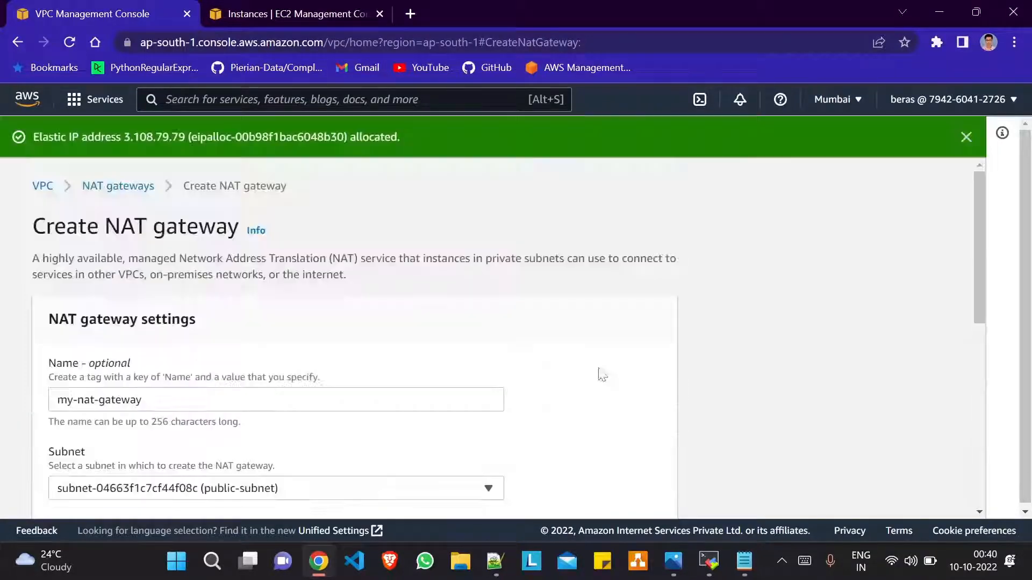
scroll(414, 370, down, 3)
scroll(414, 371, down, 5)
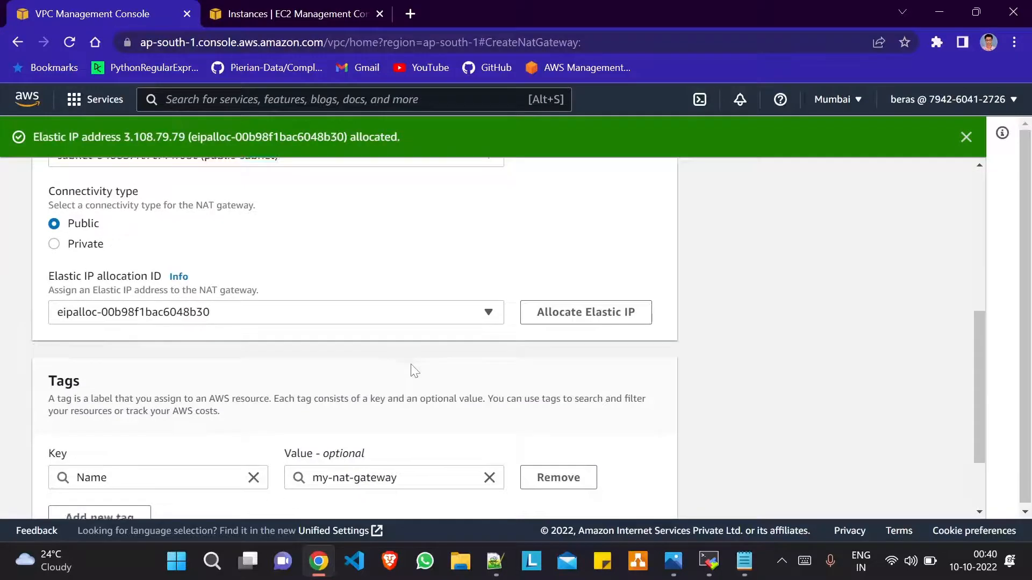
click(602, 486)
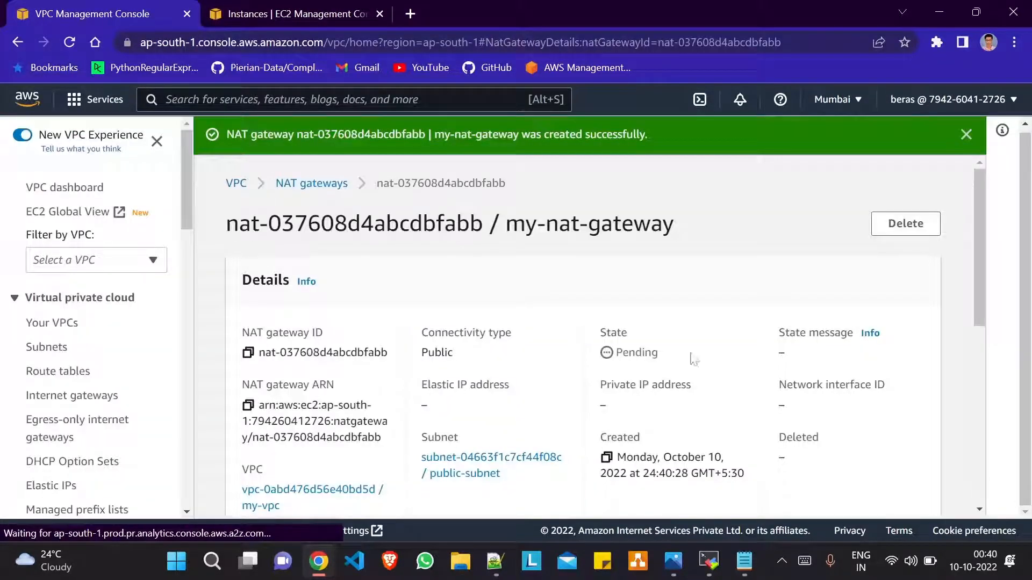
click(312, 184)
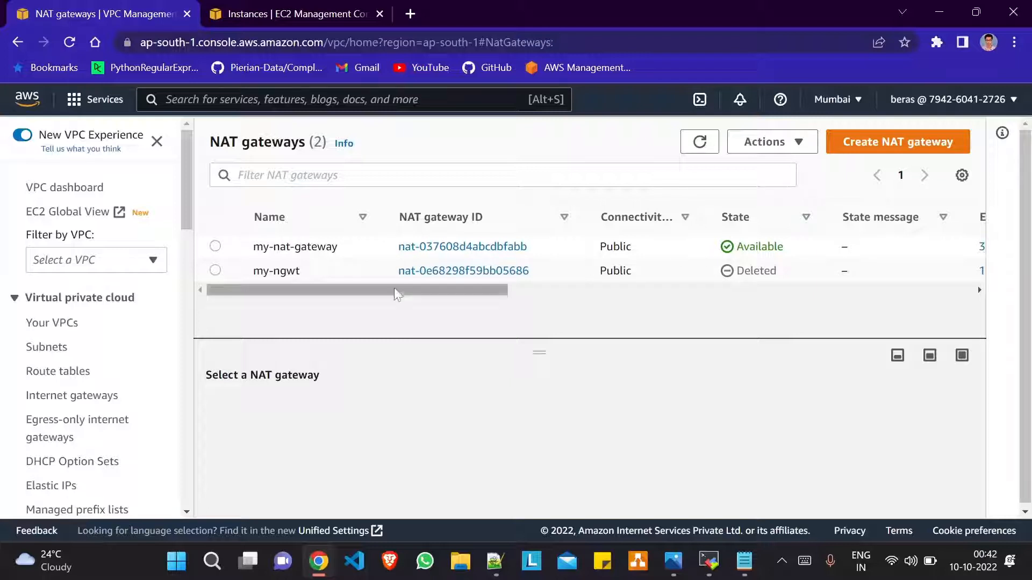
Step: Add a route for 0.0.0.0/0 targeting the my-nat-gateway NAT gateway to the private-route table and save the changes
click(59, 380)
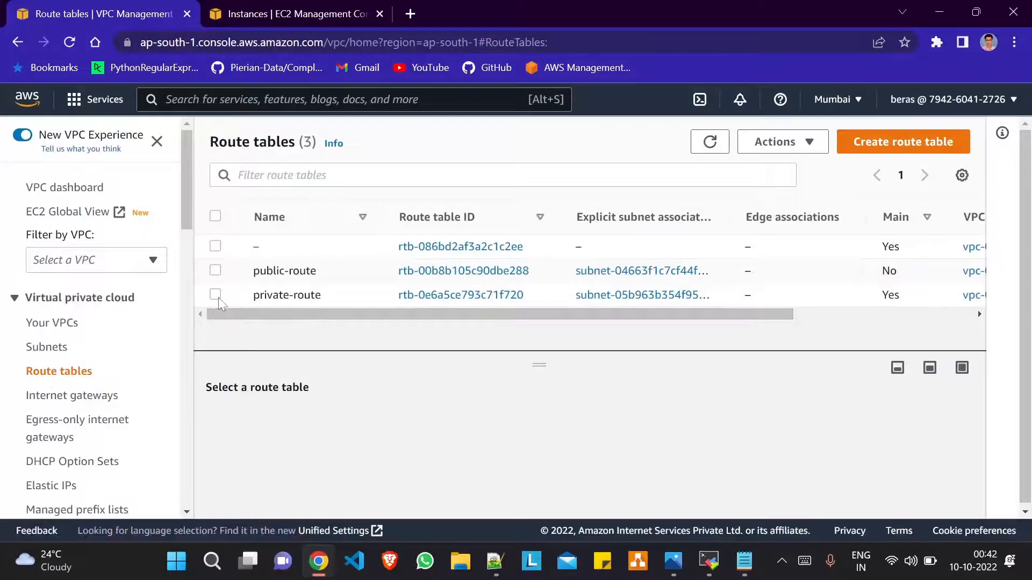
click(217, 297)
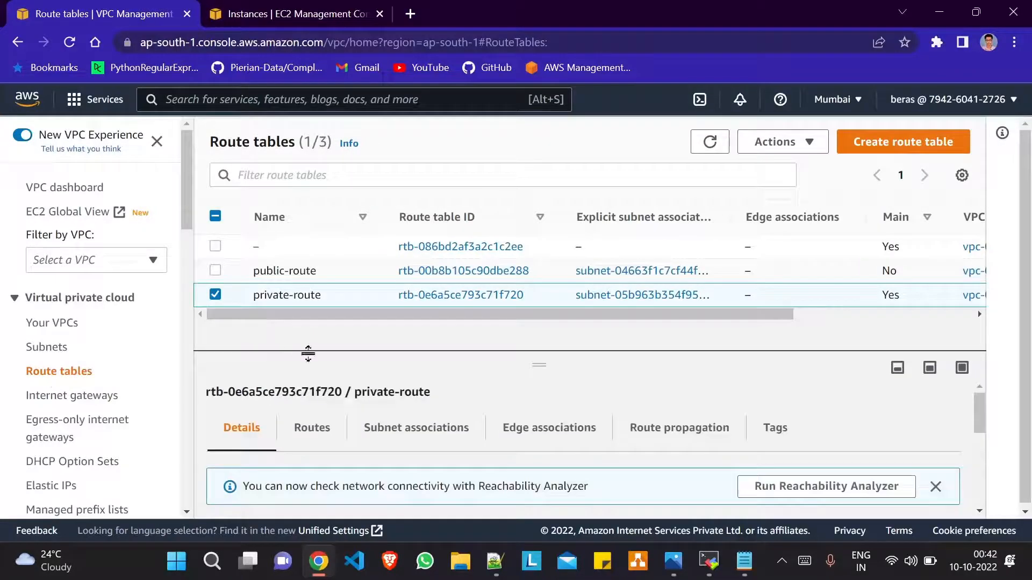
click(323, 430)
click(895, 492)
click(132, 337)
text(0.0.0.0/0)
click(428, 333)
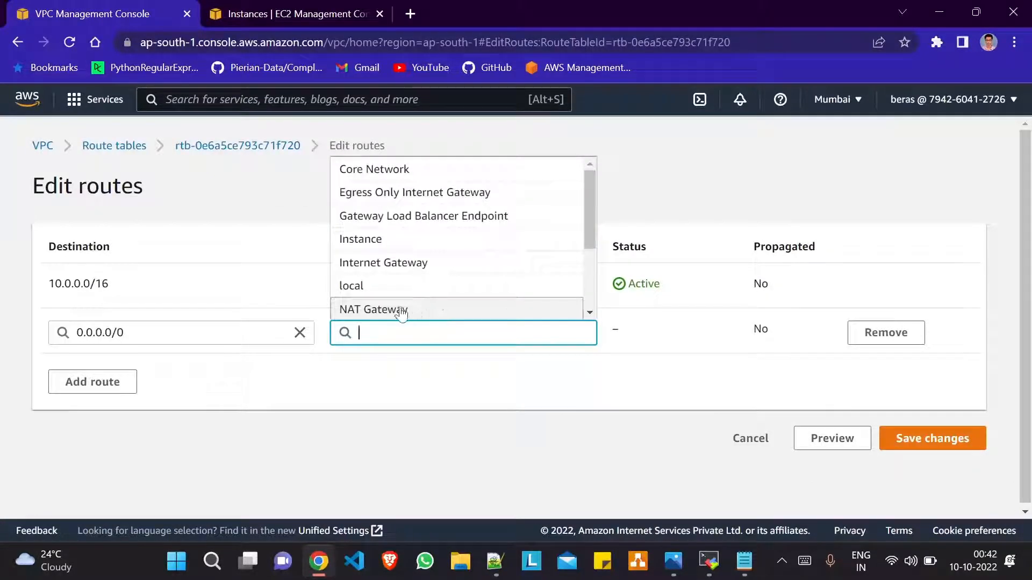
click(426, 309)
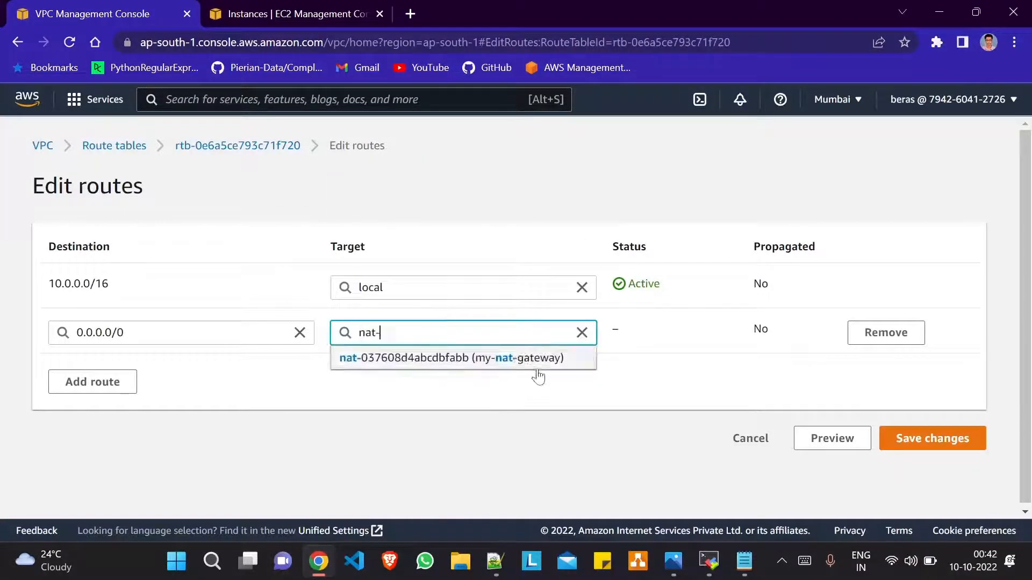
click(473, 358)
click(940, 440)
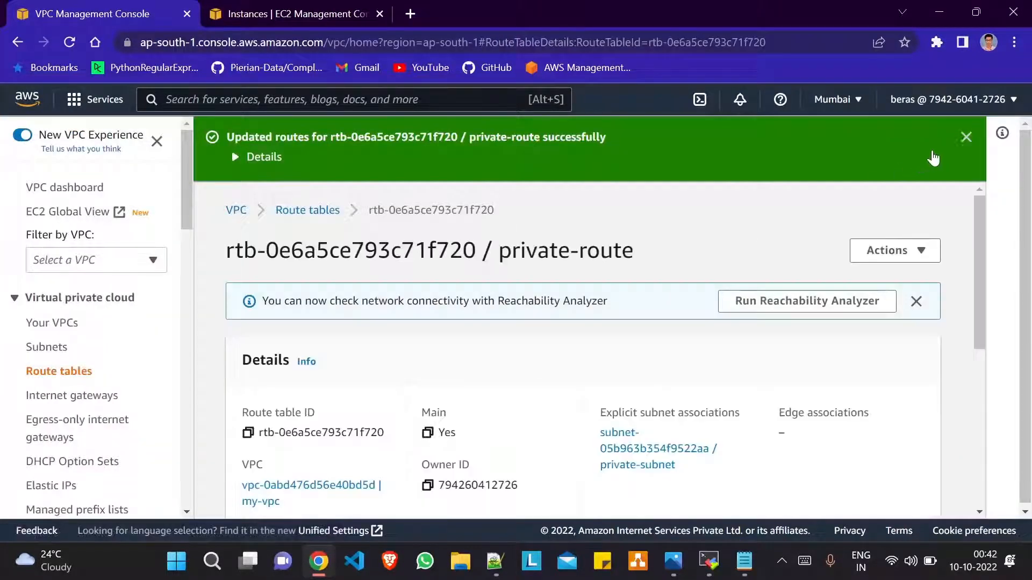
click(966, 138)
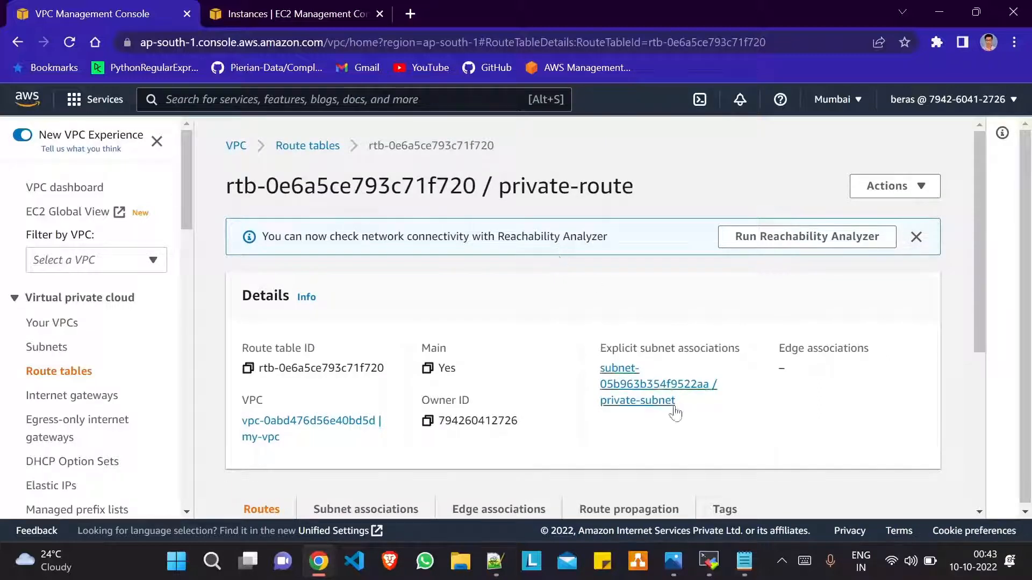
Step: Check the running google.com ping in MobaXterm, return to Chrome and view the inbound rules of the private-nacl network ACL
click(709, 561)
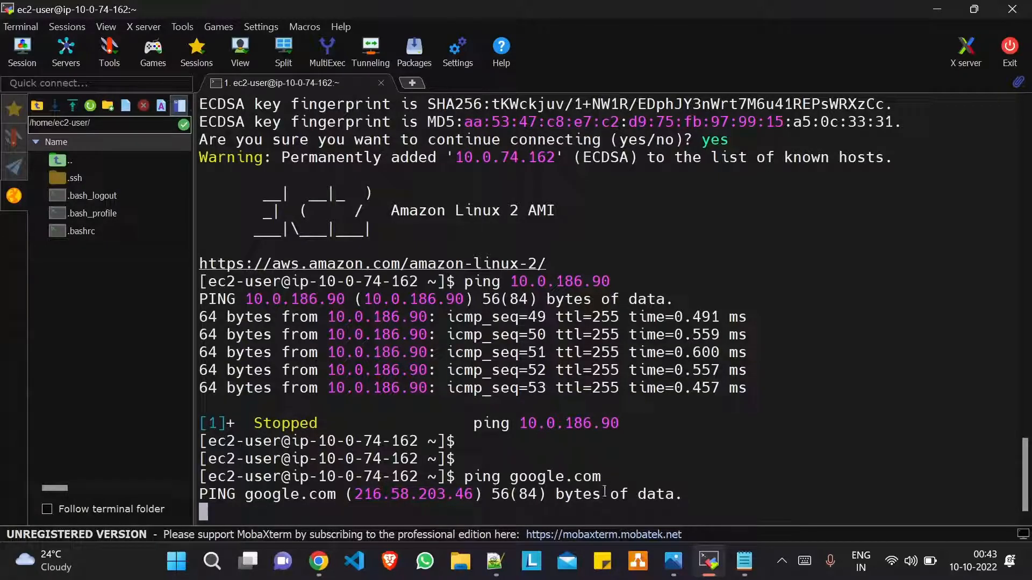
click(319, 561)
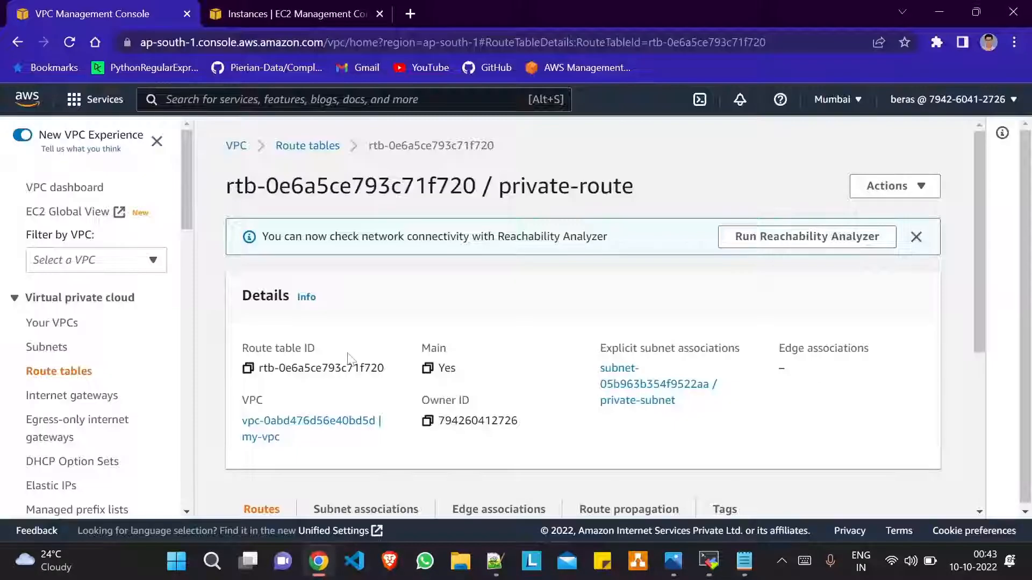
scroll(37, 405, down, 5)
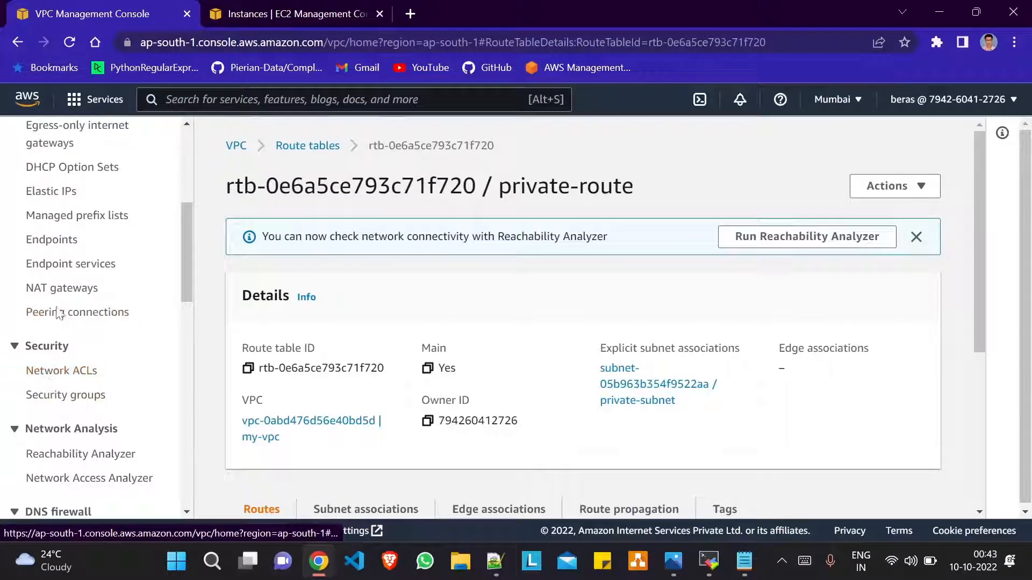
click(65, 374)
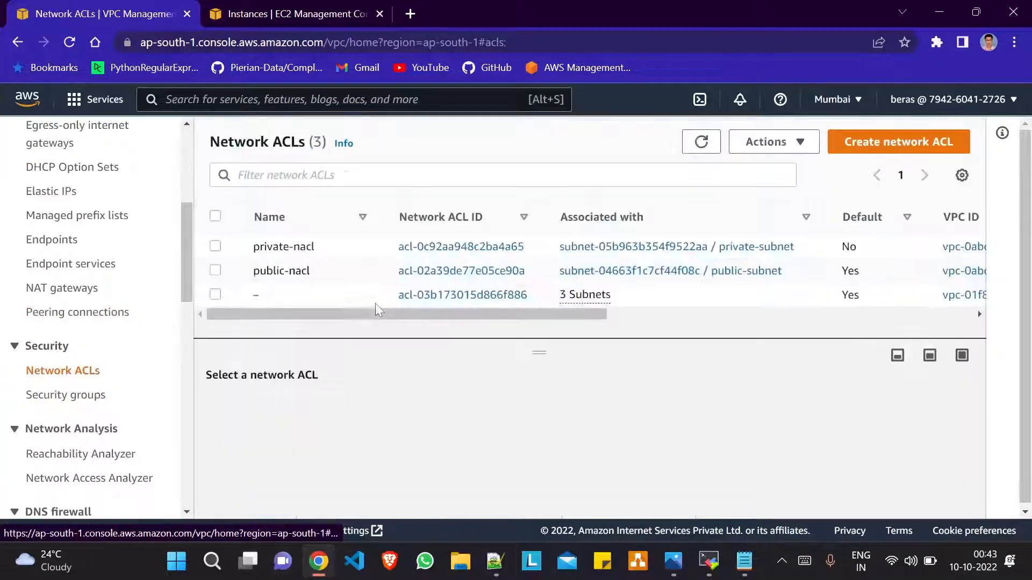
click(219, 253)
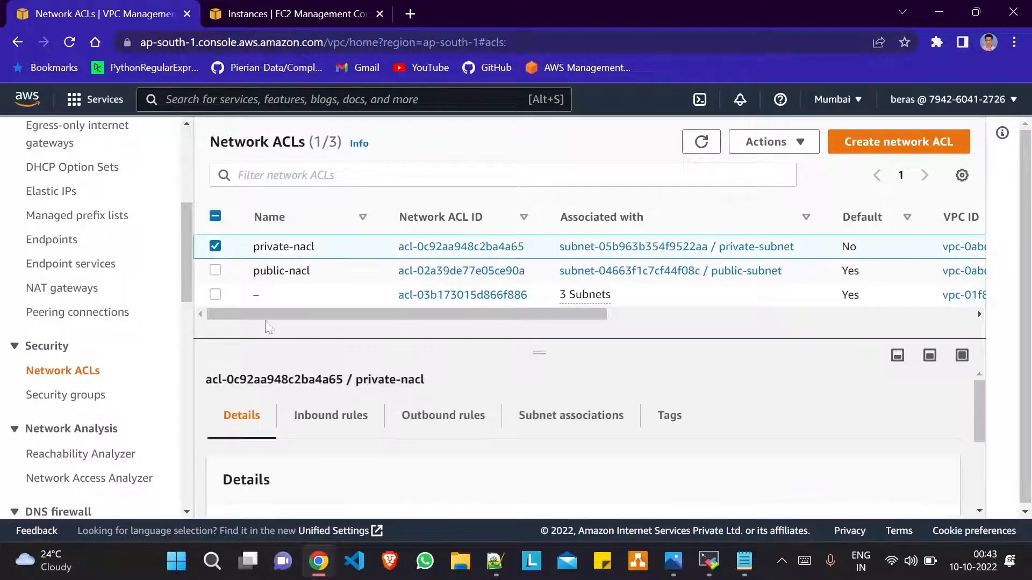
click(336, 423)
scroll(663, 419, down, 3)
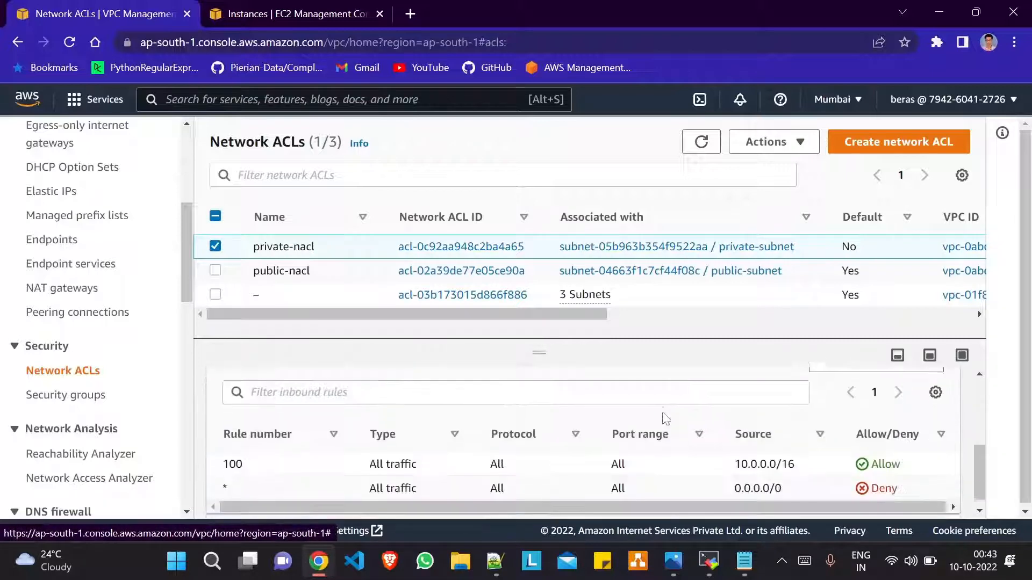
scroll(822, 407, up, 1)
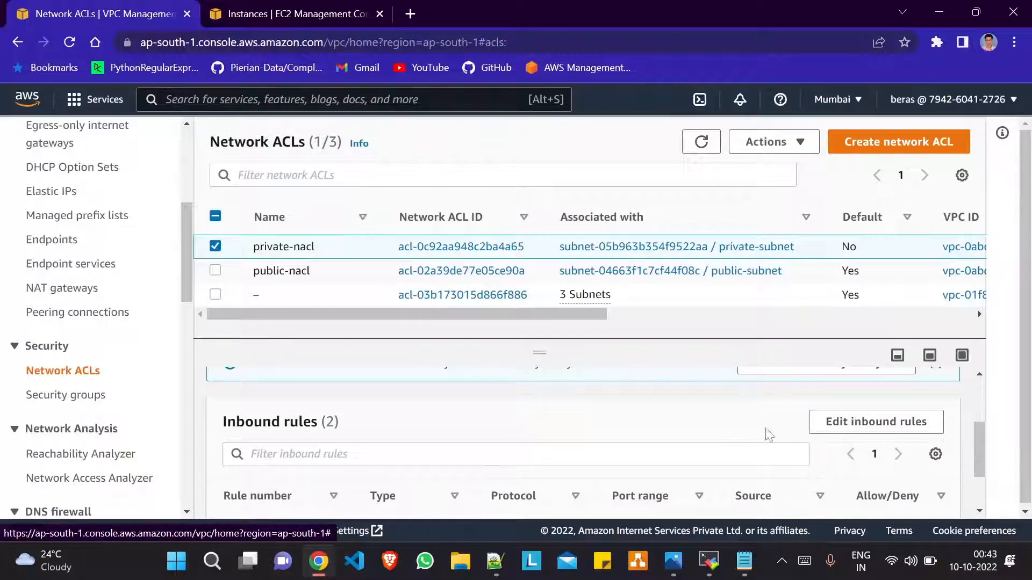
Step: Open the inbound rules editor of private-nacl, leave it for the ACL's details page and review the outbound rules
click(848, 433)
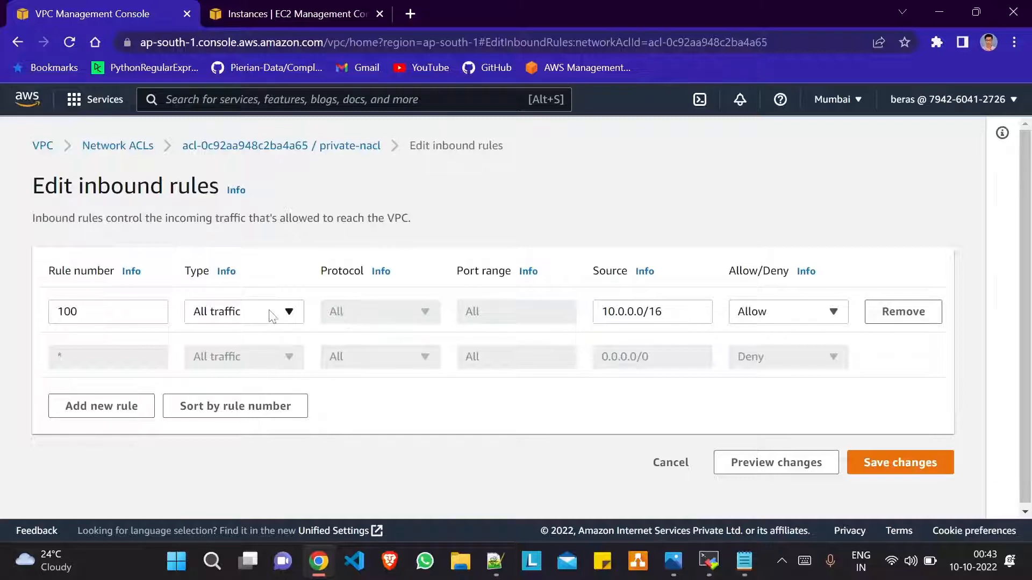
click(282, 147)
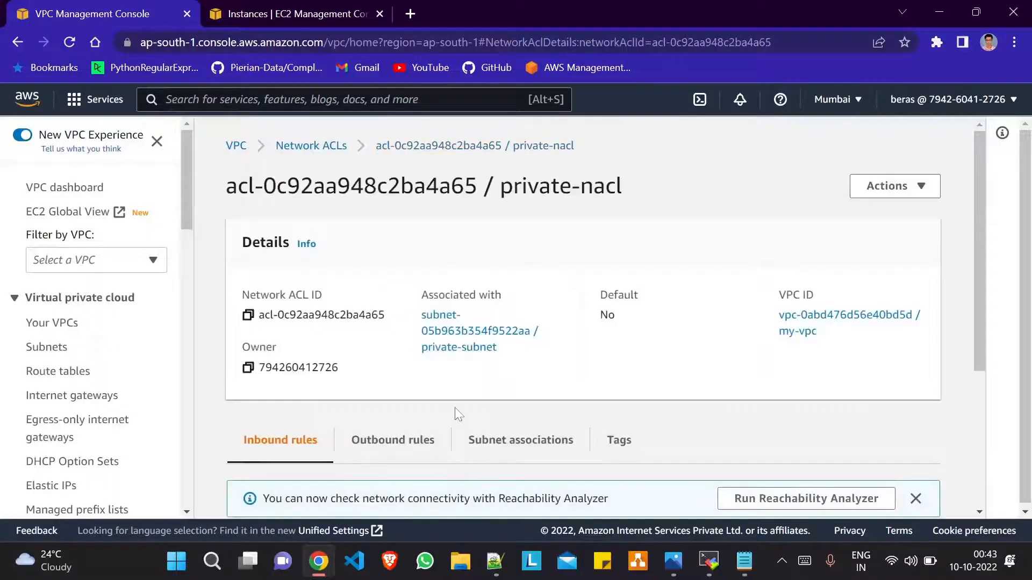
click(388, 450)
scroll(583, 461, down, 4)
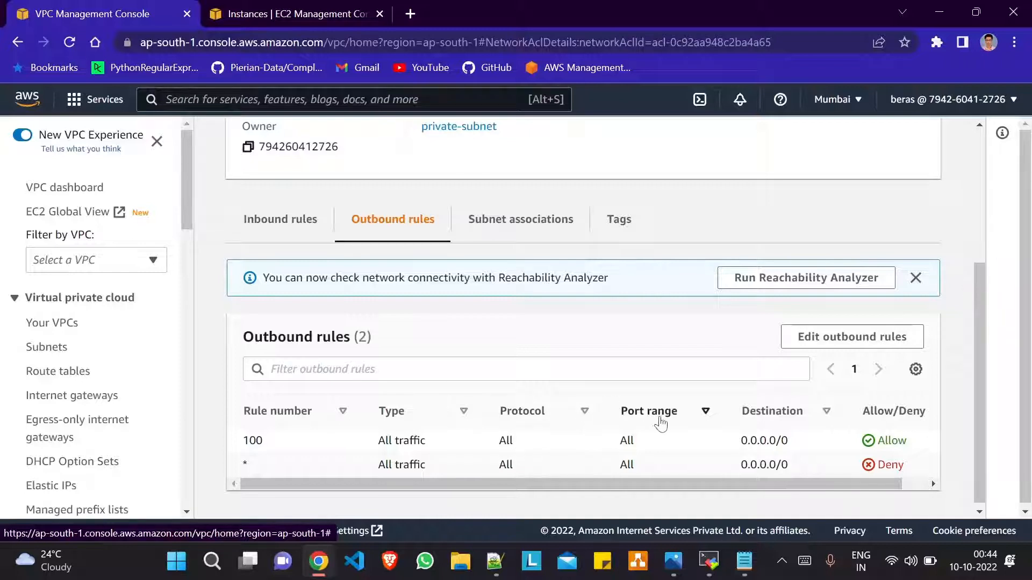
Step: Set the source of private-nacl's inbound rule 100 to 0.0.0.0/0 and save the changes
click(272, 232)
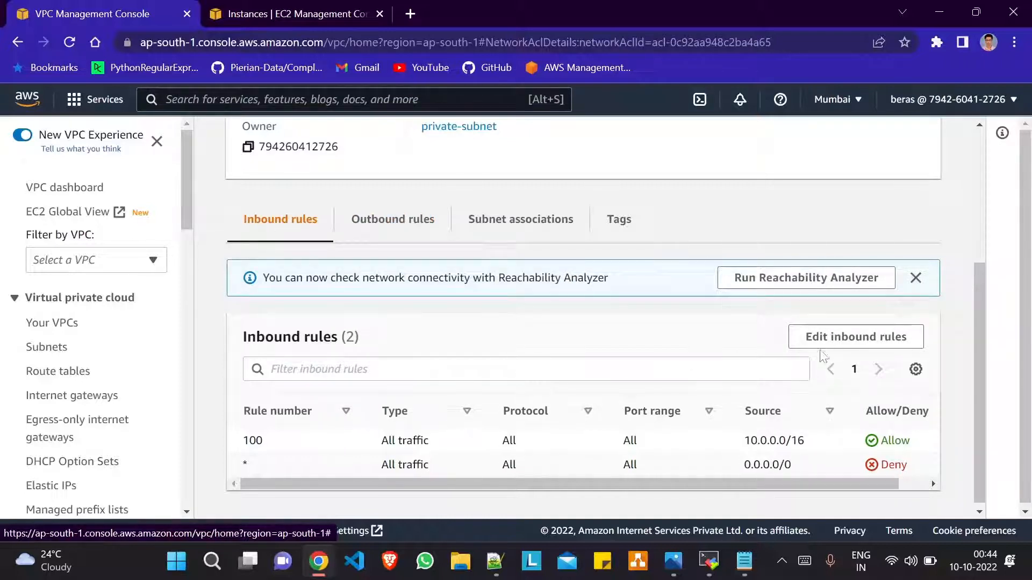
click(854, 338)
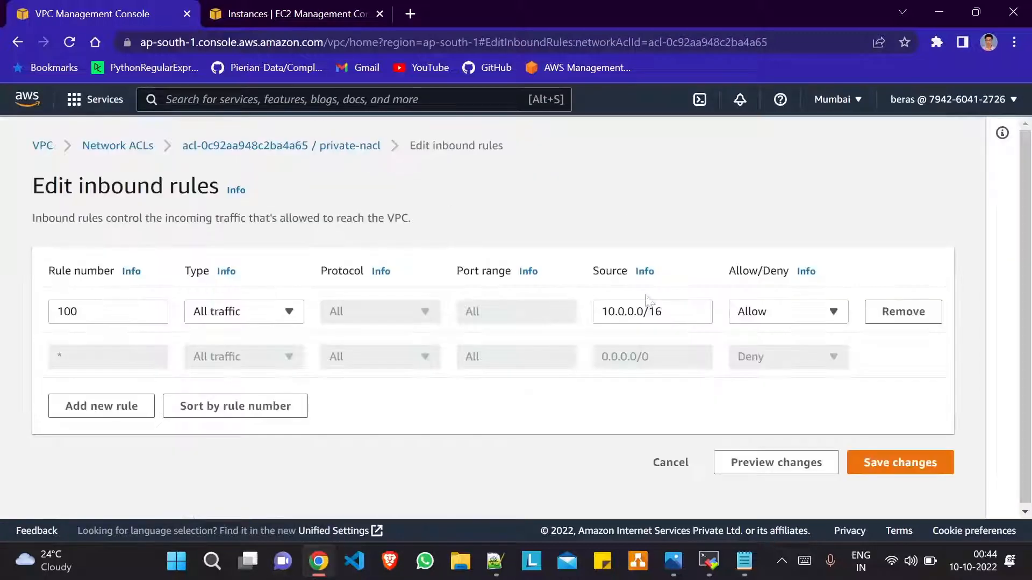
drag(662, 312, 575, 310)
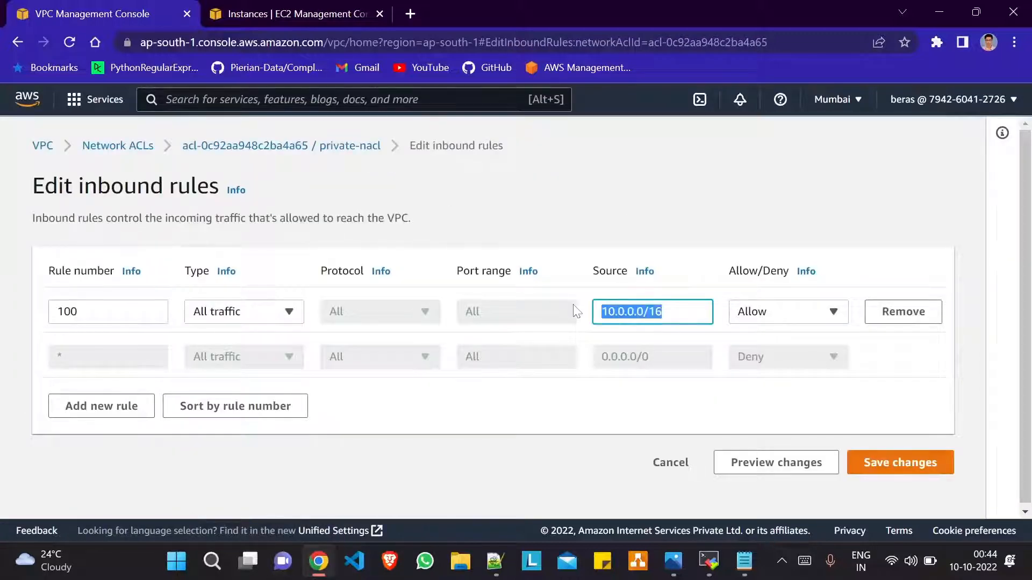
text(0.0.0.0)
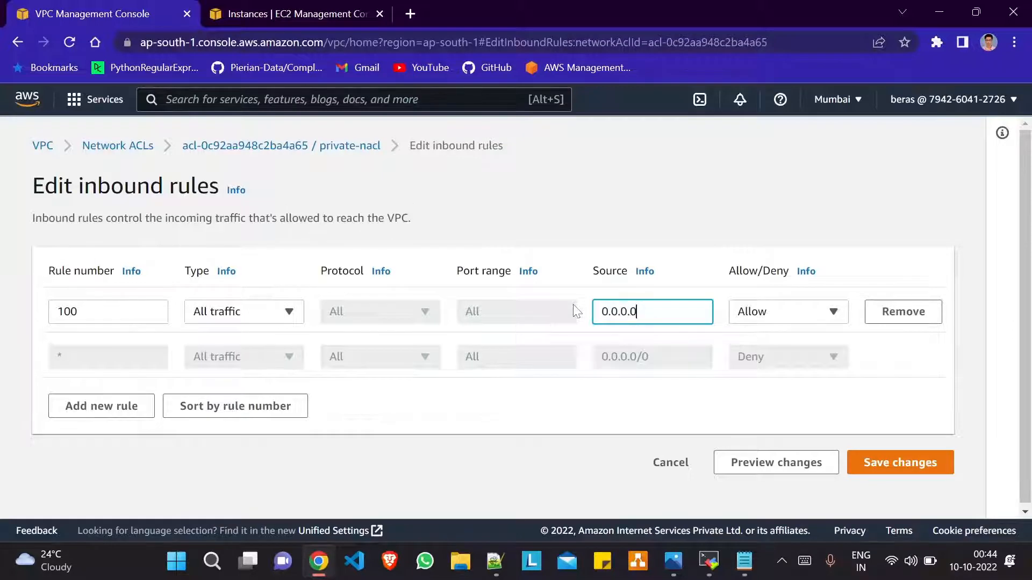
text(/0)
click(904, 462)
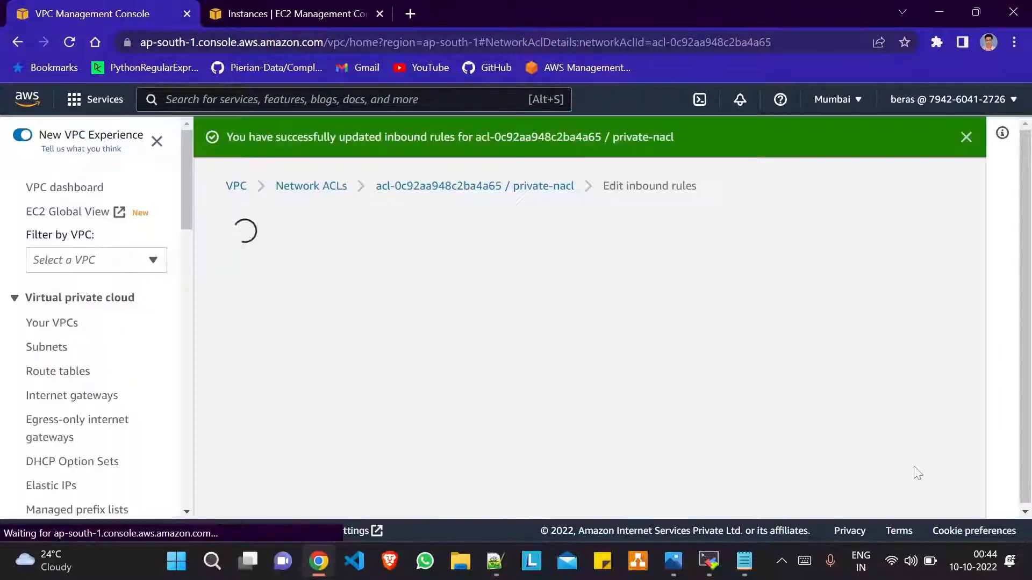
Step: Switch to MobaXterm to check the google.com ping from the private instance, stop it and return to the VPC console in Chrome
click(709, 564)
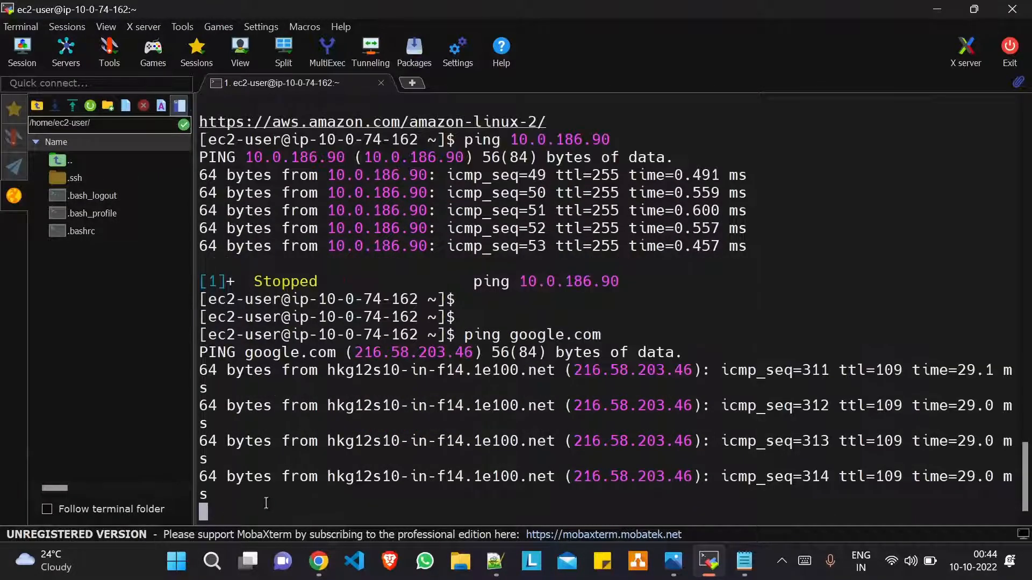
key(ctrl+z)
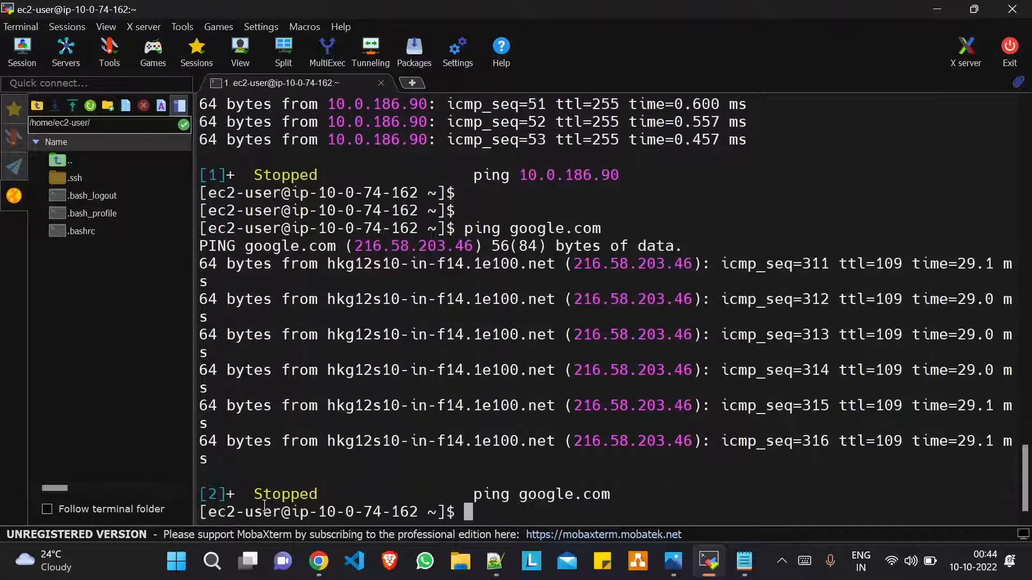
key(Return)
key(Return)
key(alt+Tab)
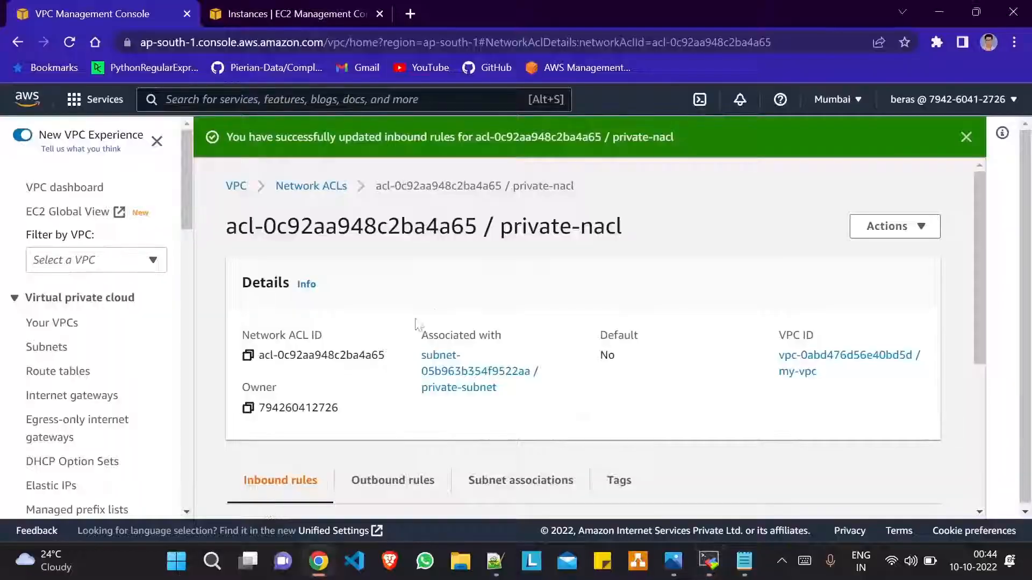